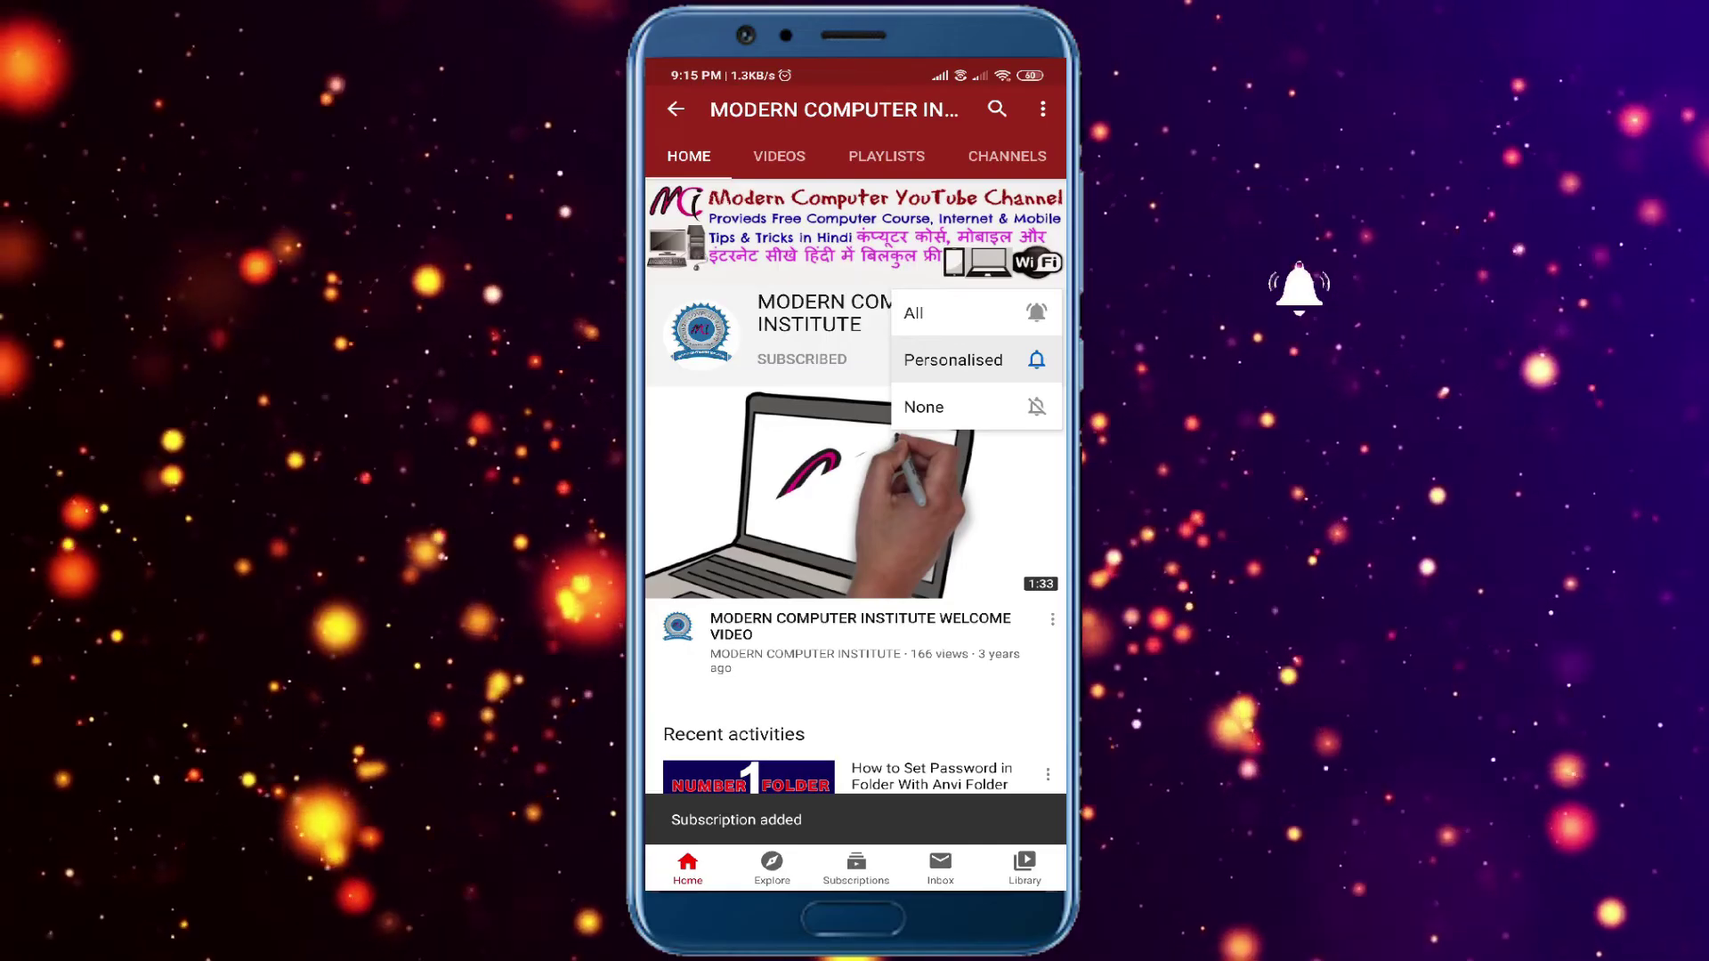
Start Excel from the taskbar search and open the recent ONLINE CLASS workbook.
left_click(913, 313)
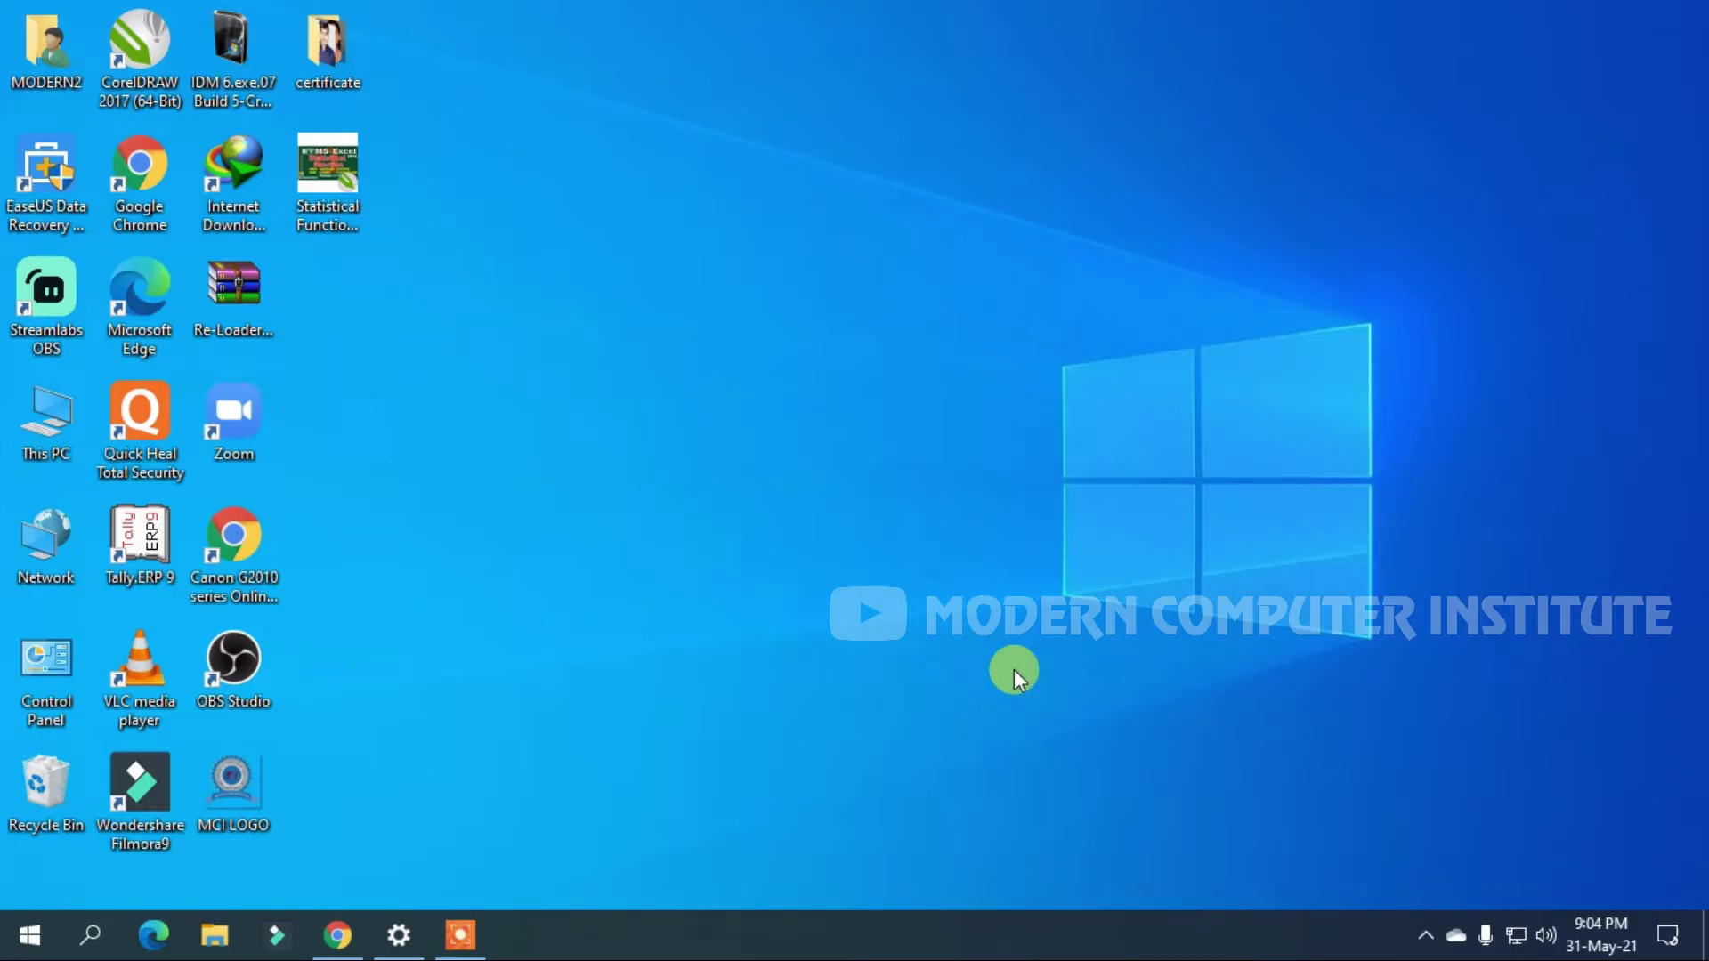
left_click(93, 932)
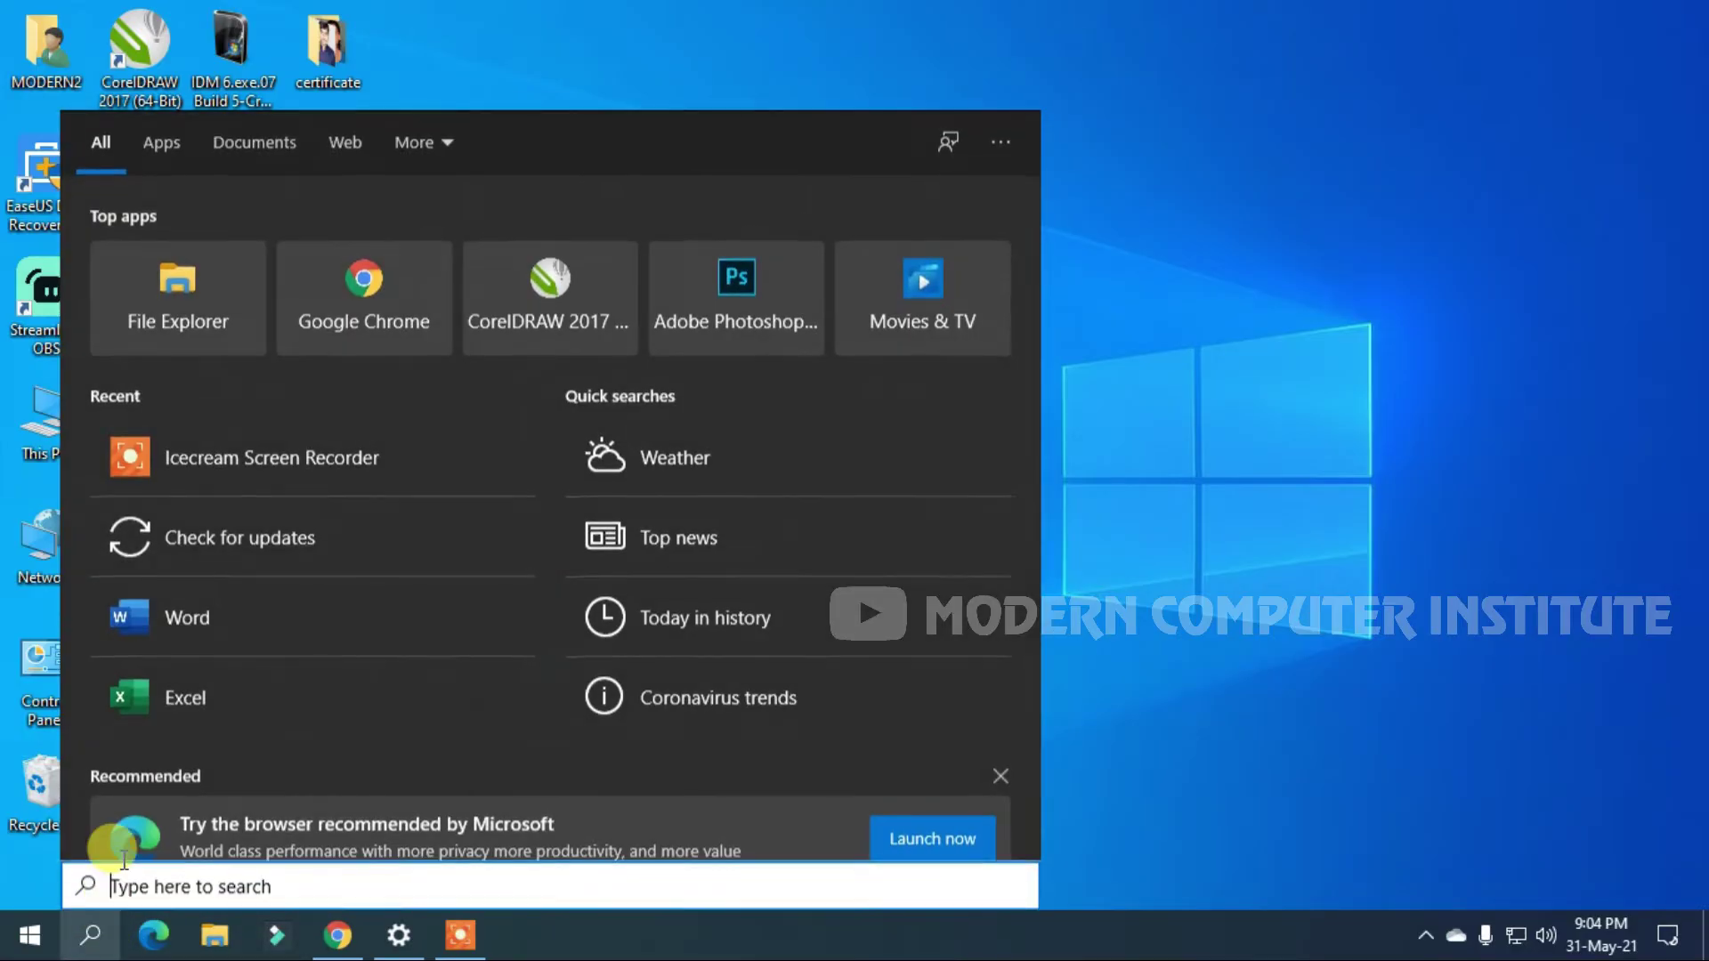
left_click(222, 710)
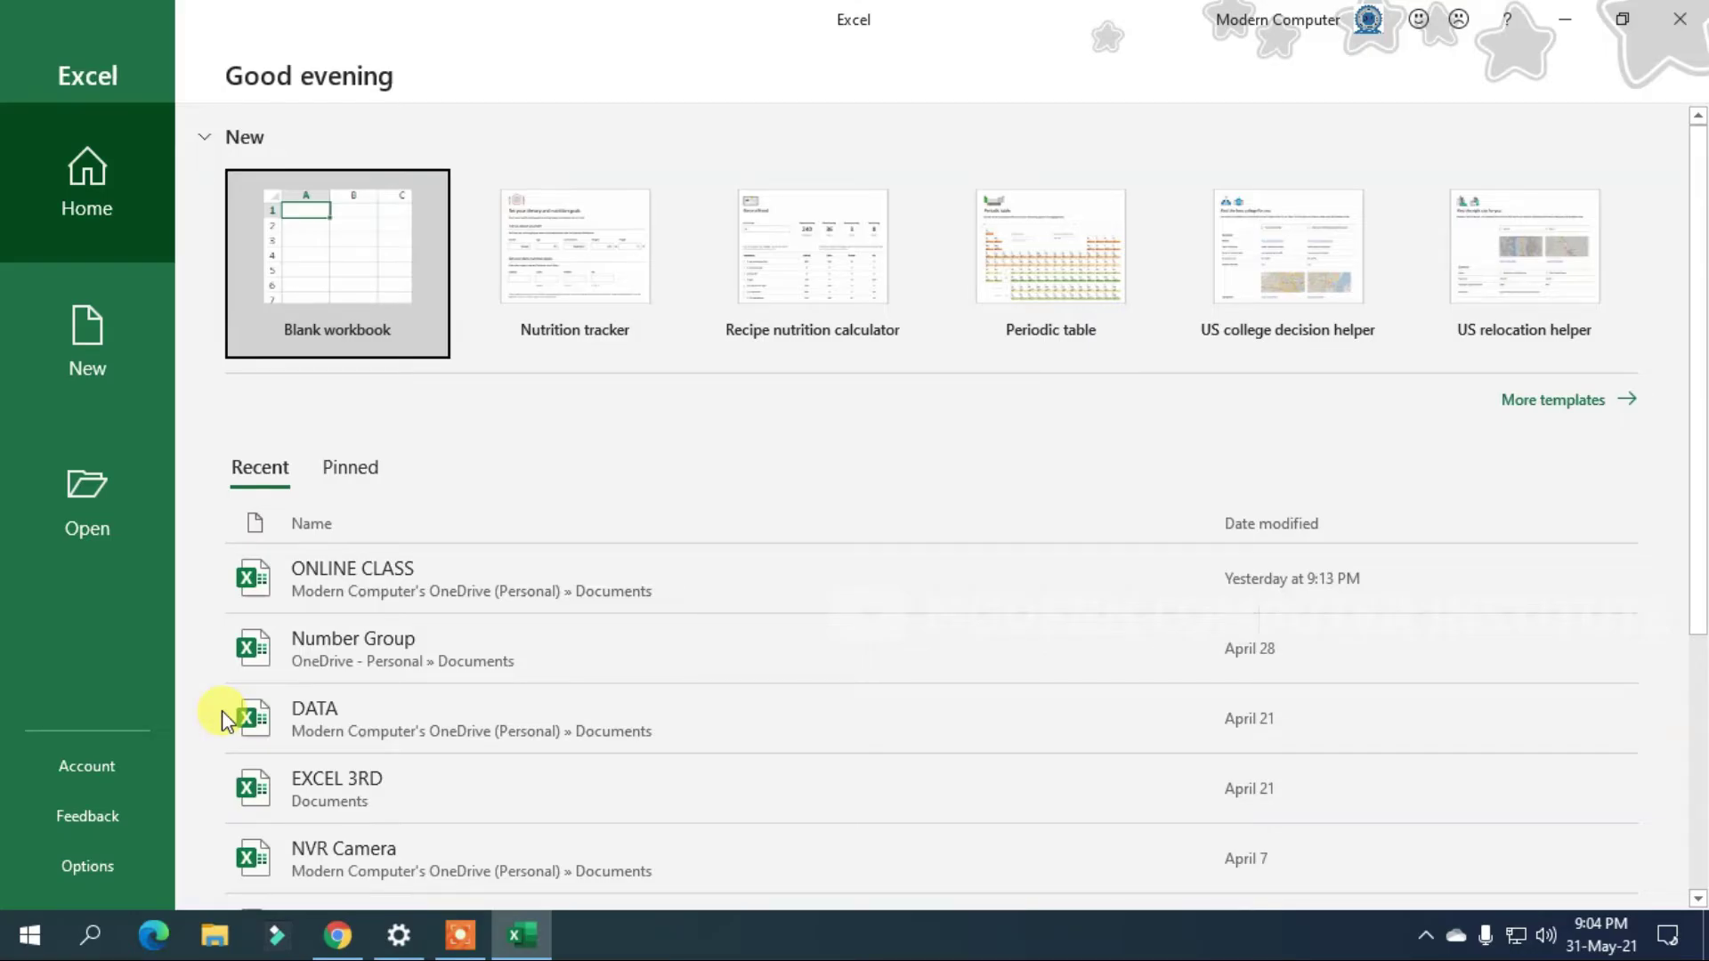
left_click(340, 579)
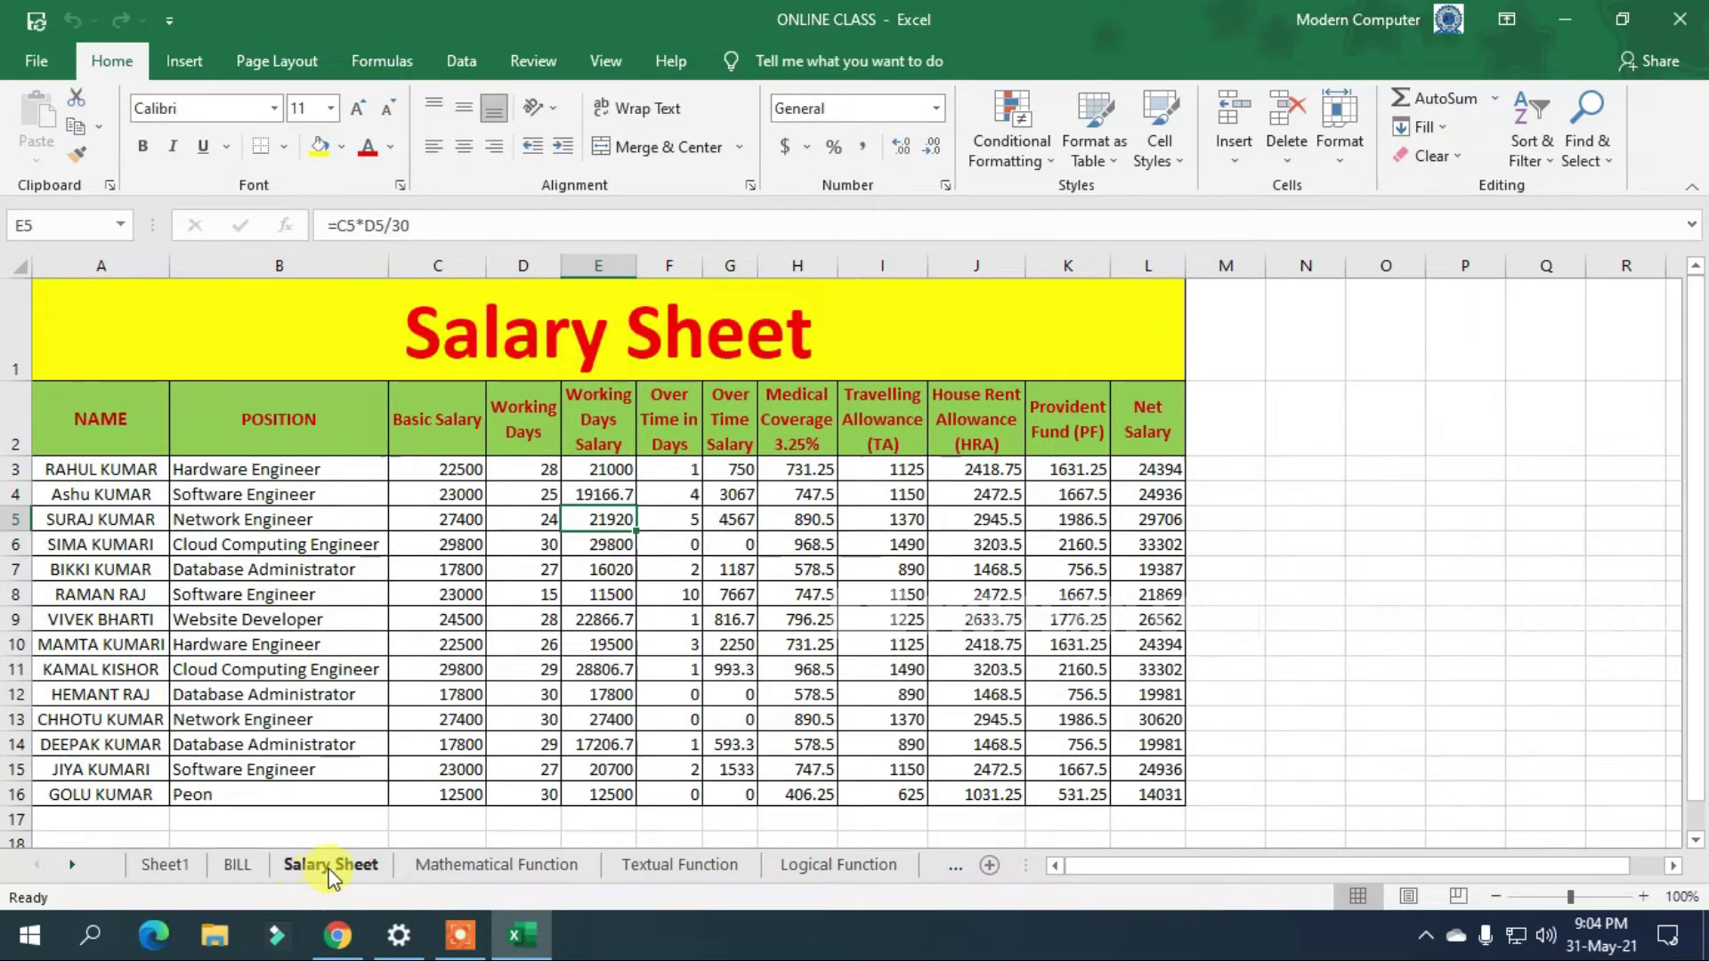
Add a new sheet and enter 'Date and Time Function' merged and centered across A1:D1.
left_click(985, 866)
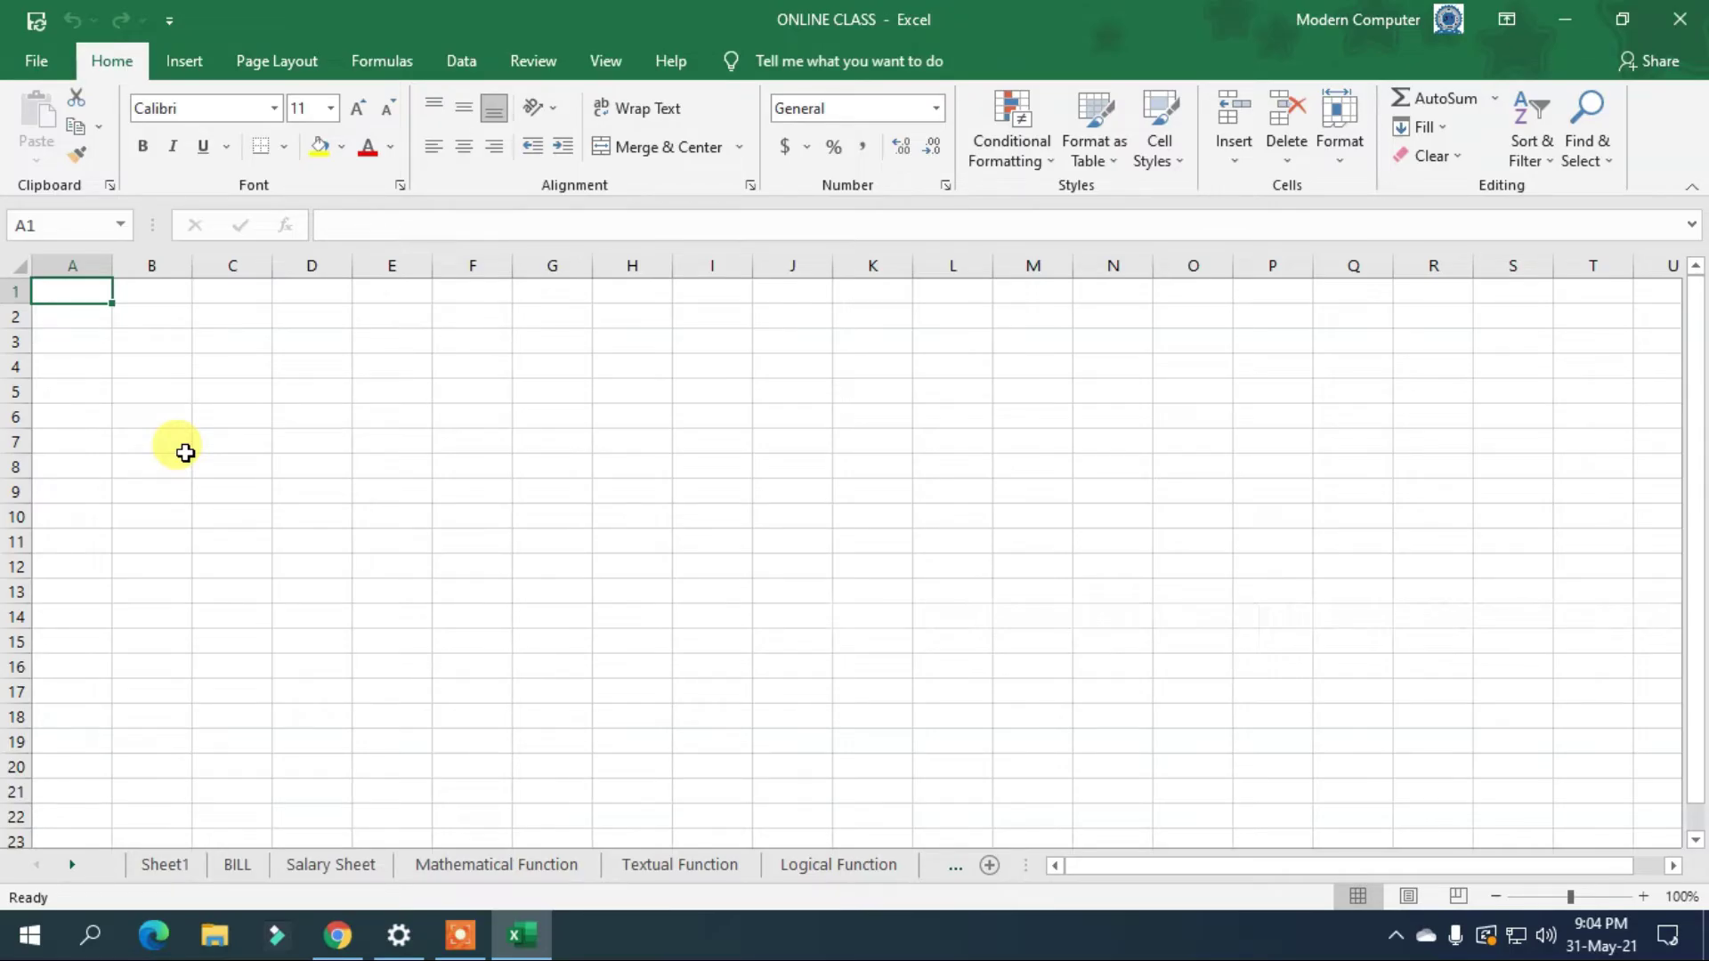
mouse_move(87, 293)
left_mouse_down()
mouse_move(355, 285)
mouse_move(334, 287)
left_mouse_up()
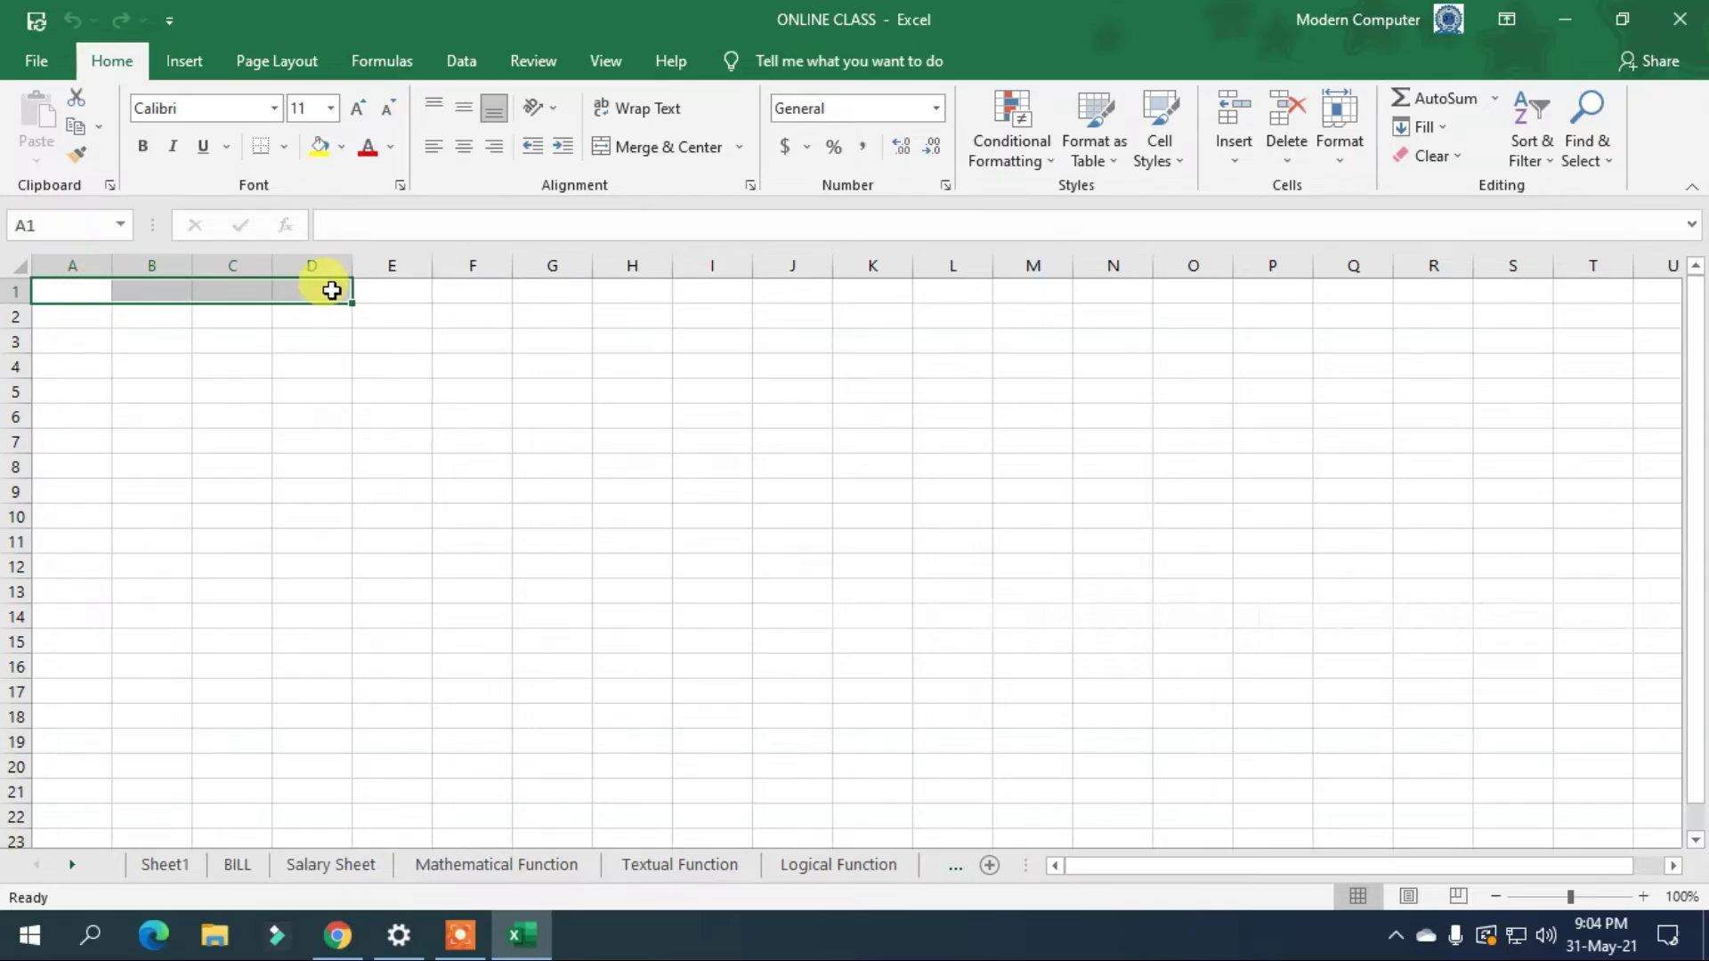
left_click(649, 148)
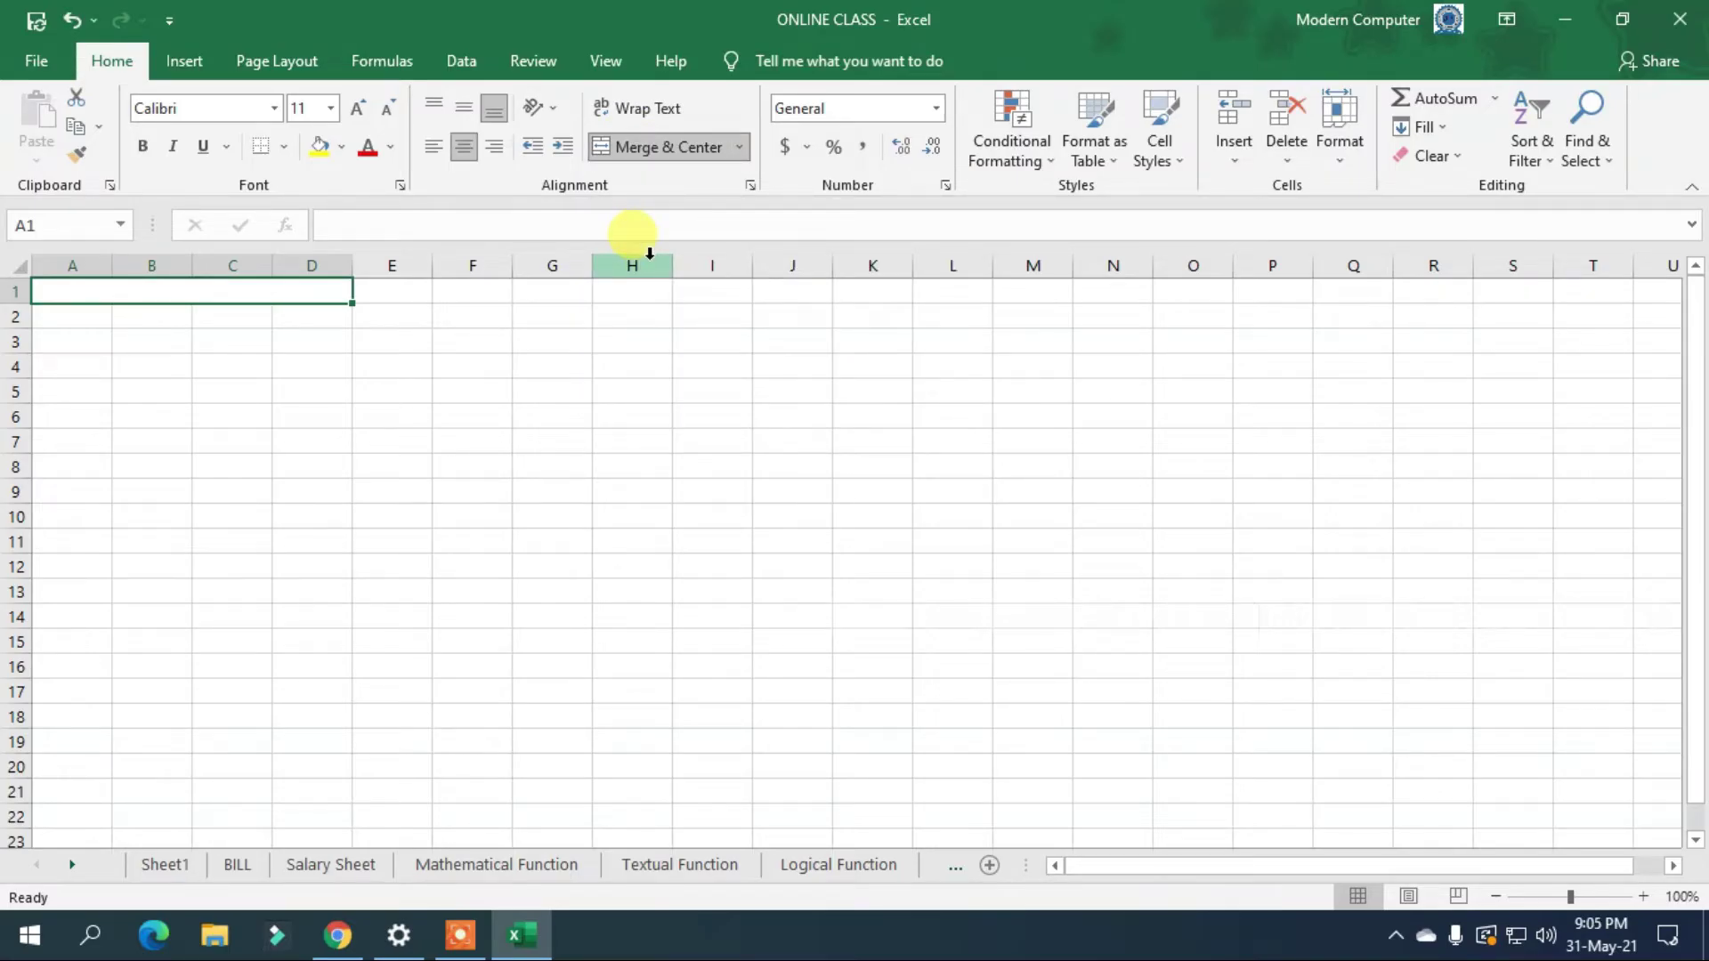
type("Date and Time ")
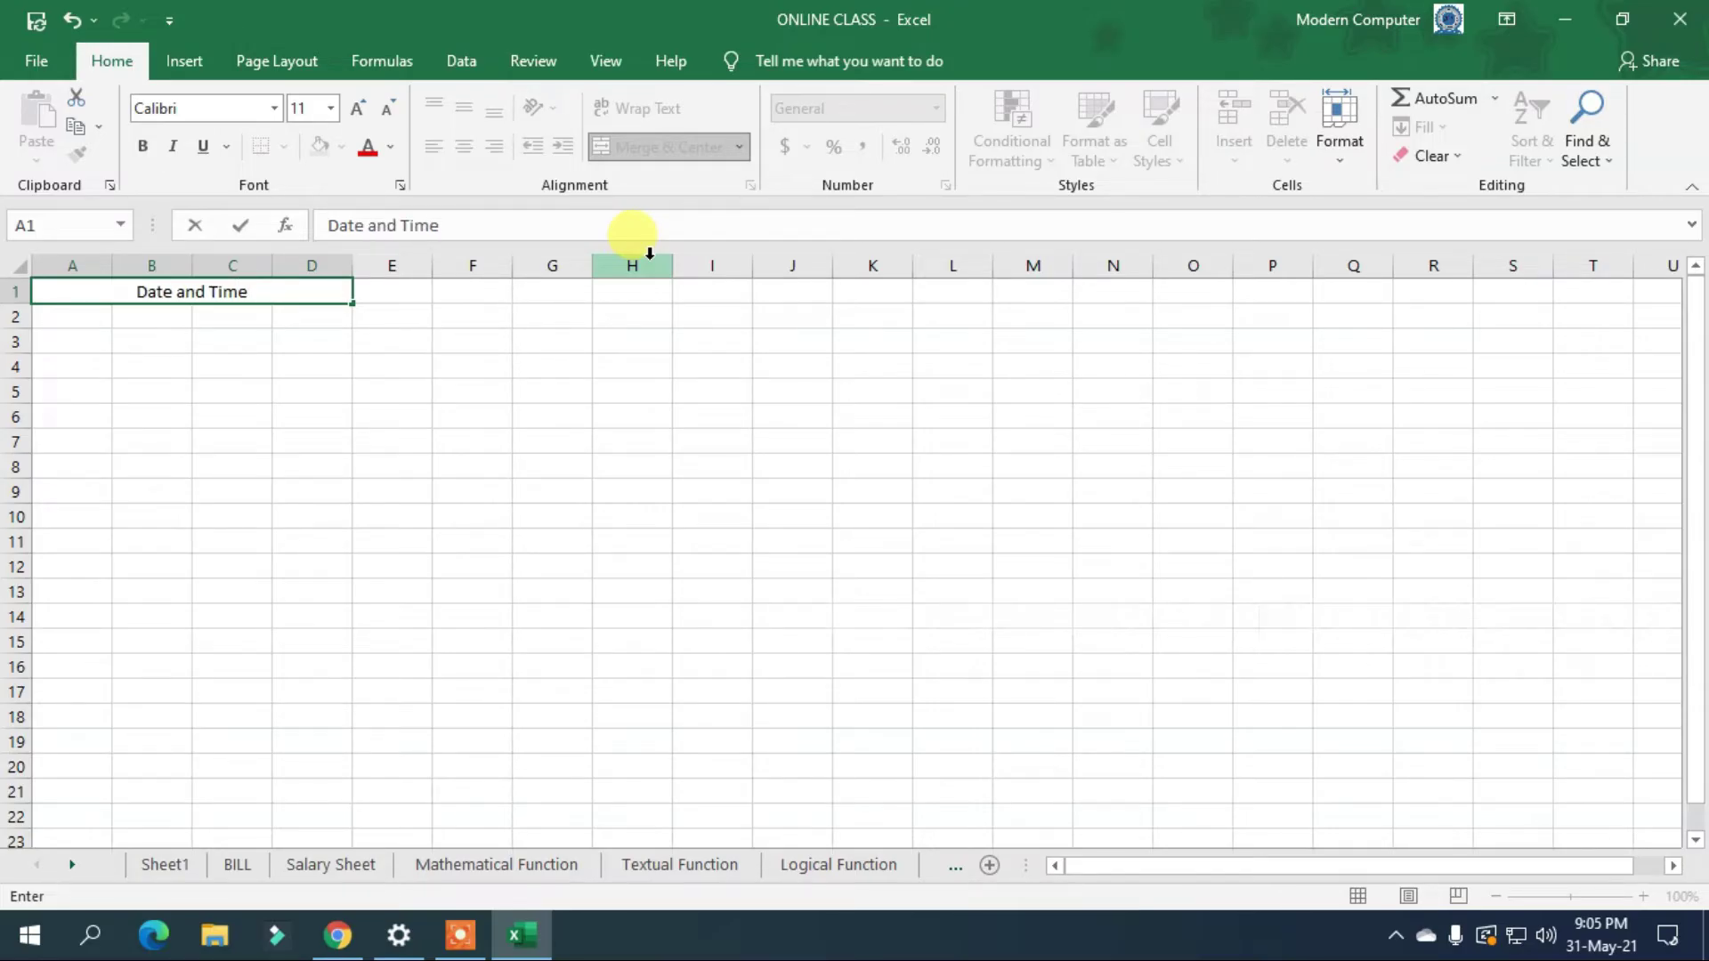
type("Function")
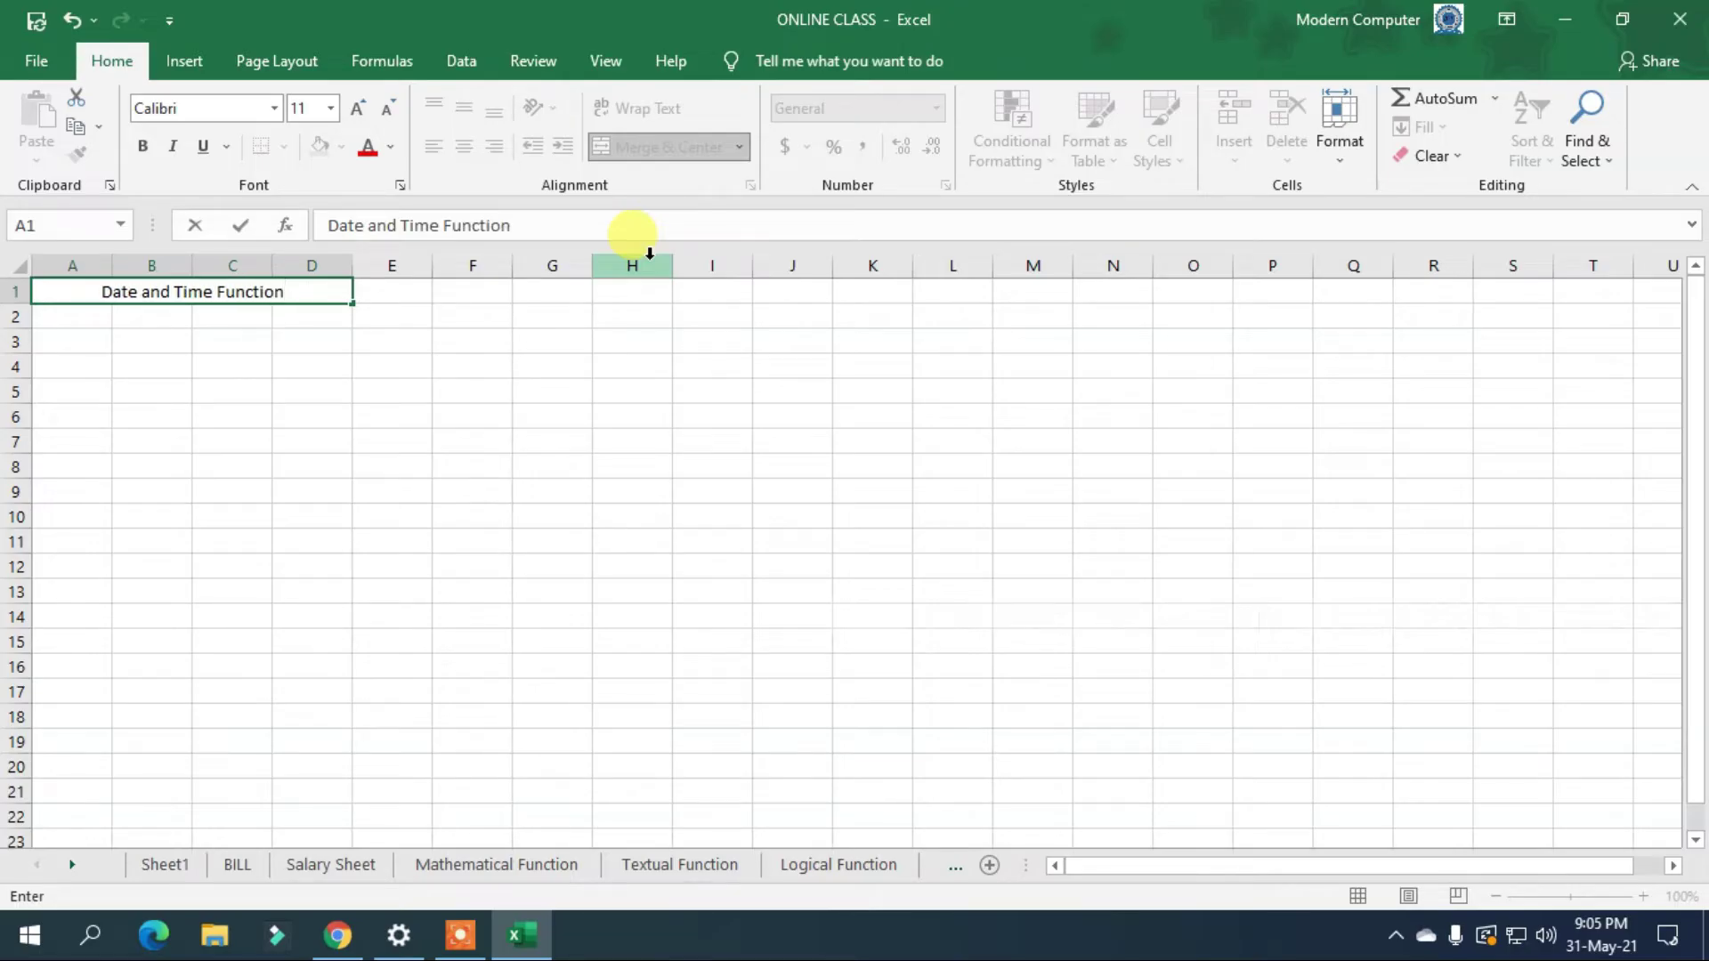
left_click(317, 360)
Give the title a yellow fill, red font and a larger font size.
left_click(256, 289)
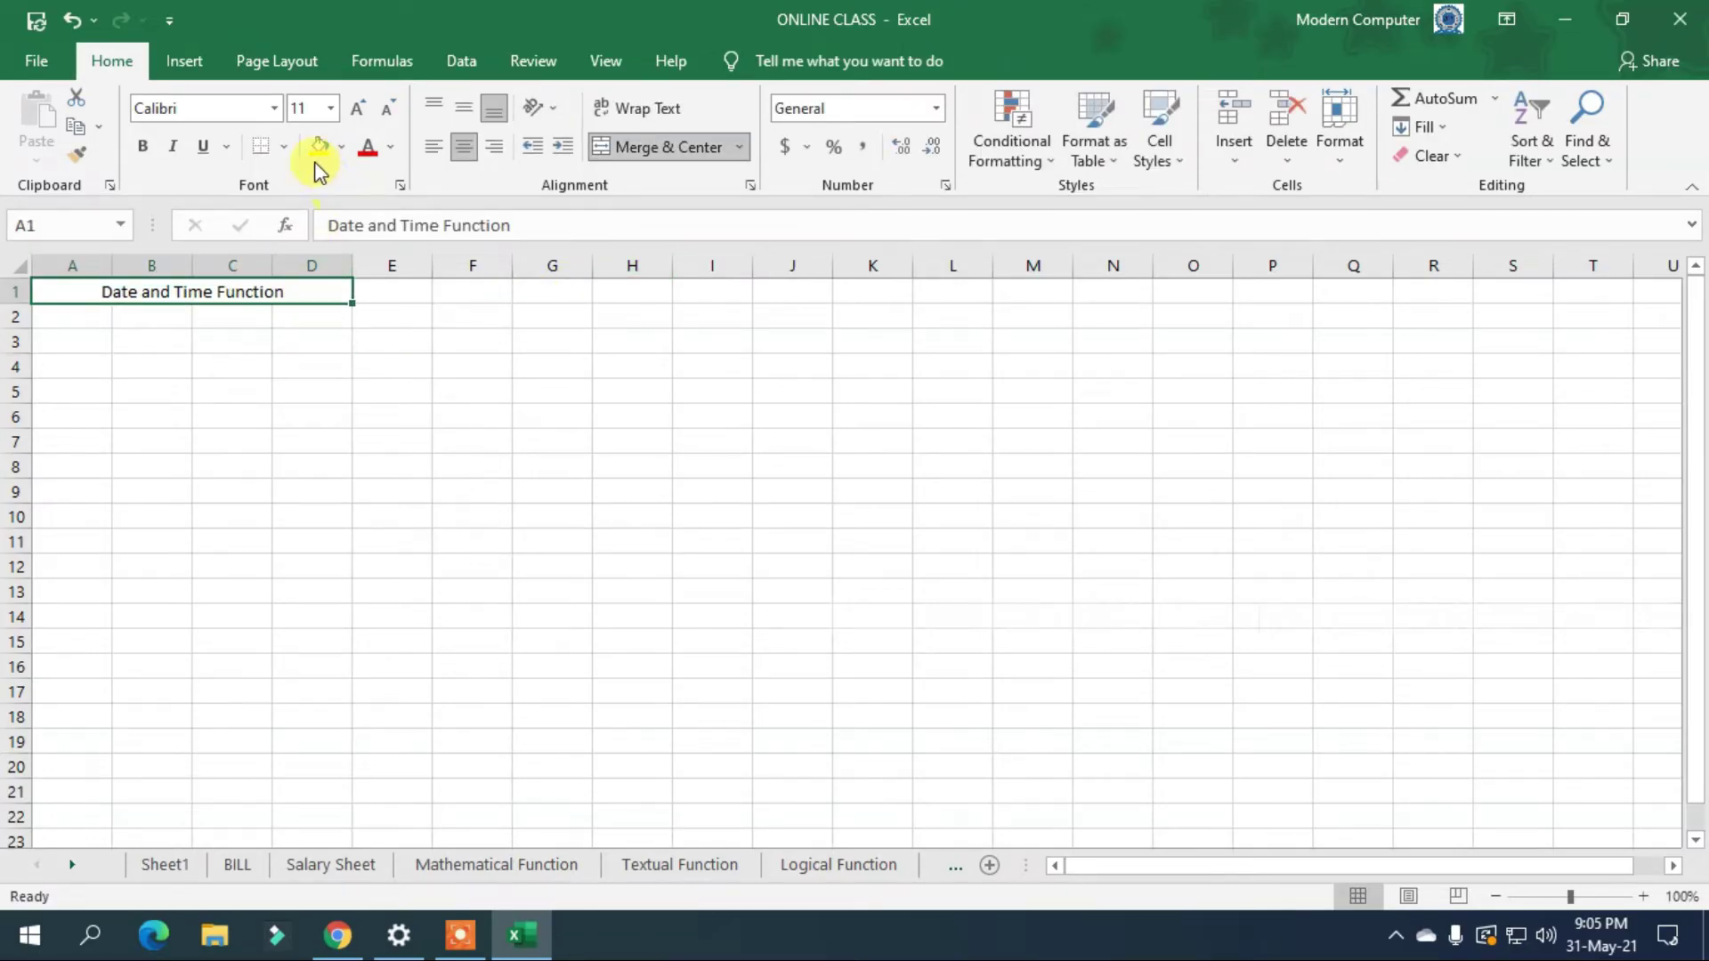
left_click(319, 147)
left_click(367, 148)
left_click(356, 109)
left_click(356, 109)
left_click(356, 108)
left_click(356, 108)
left_click(356, 109)
left_click(356, 108)
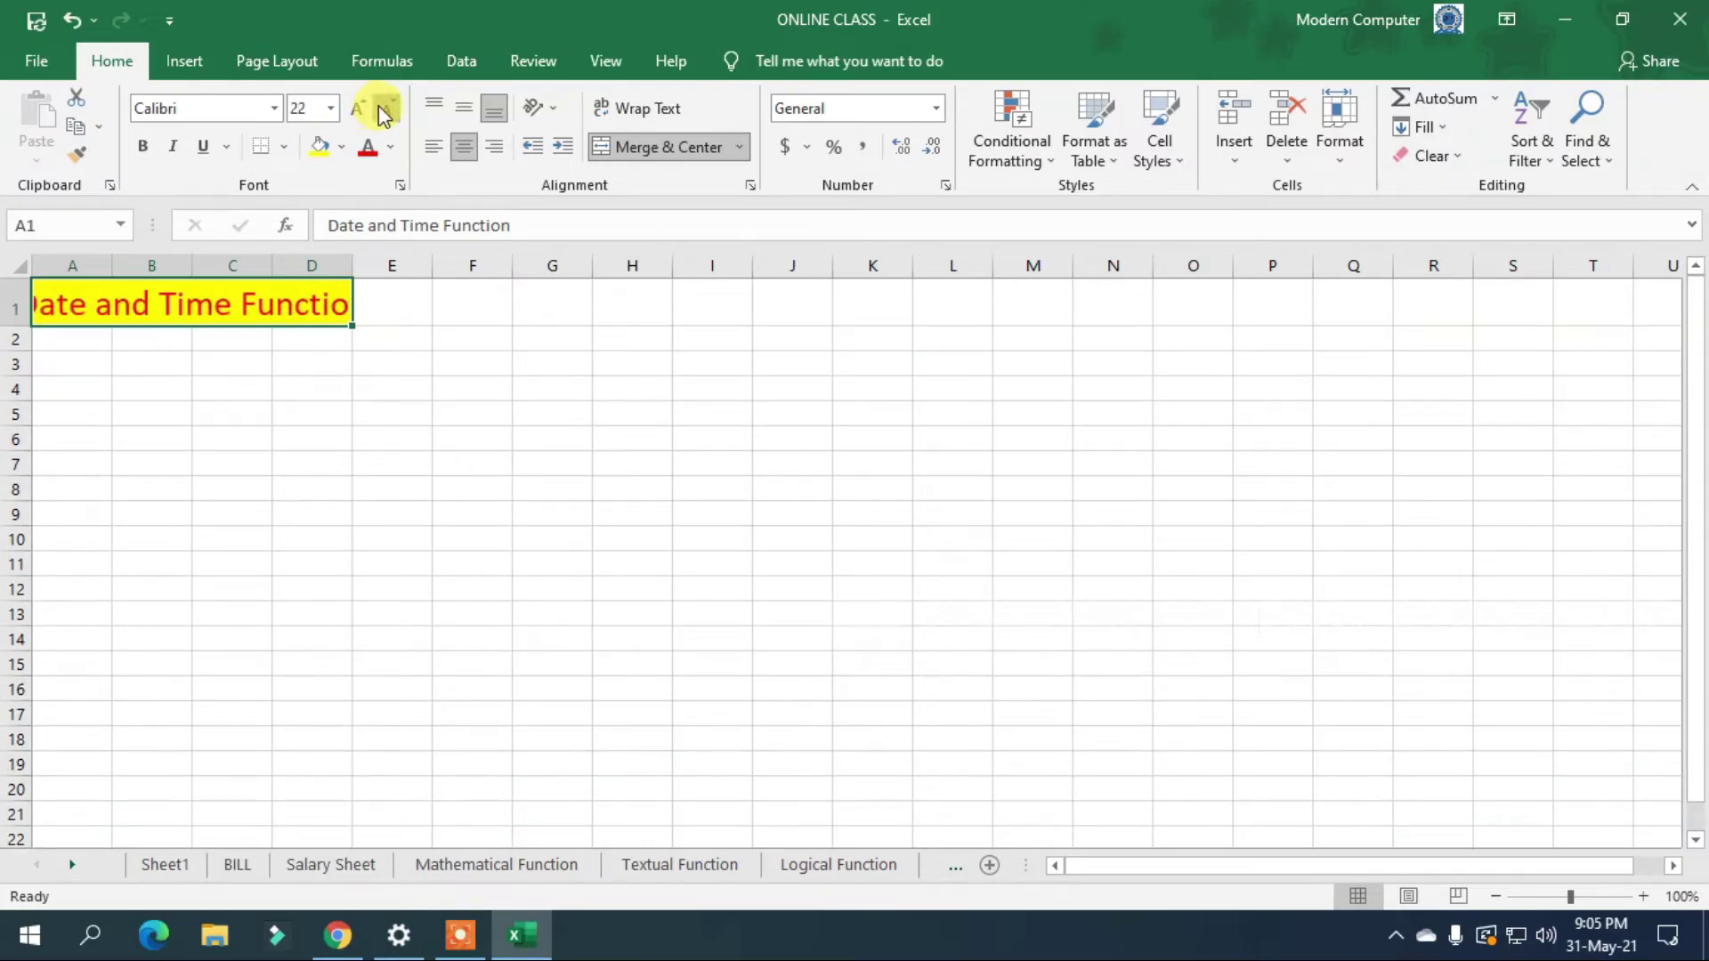
left_click(386, 110)
left_click(386, 111)
left_click(228, 405)
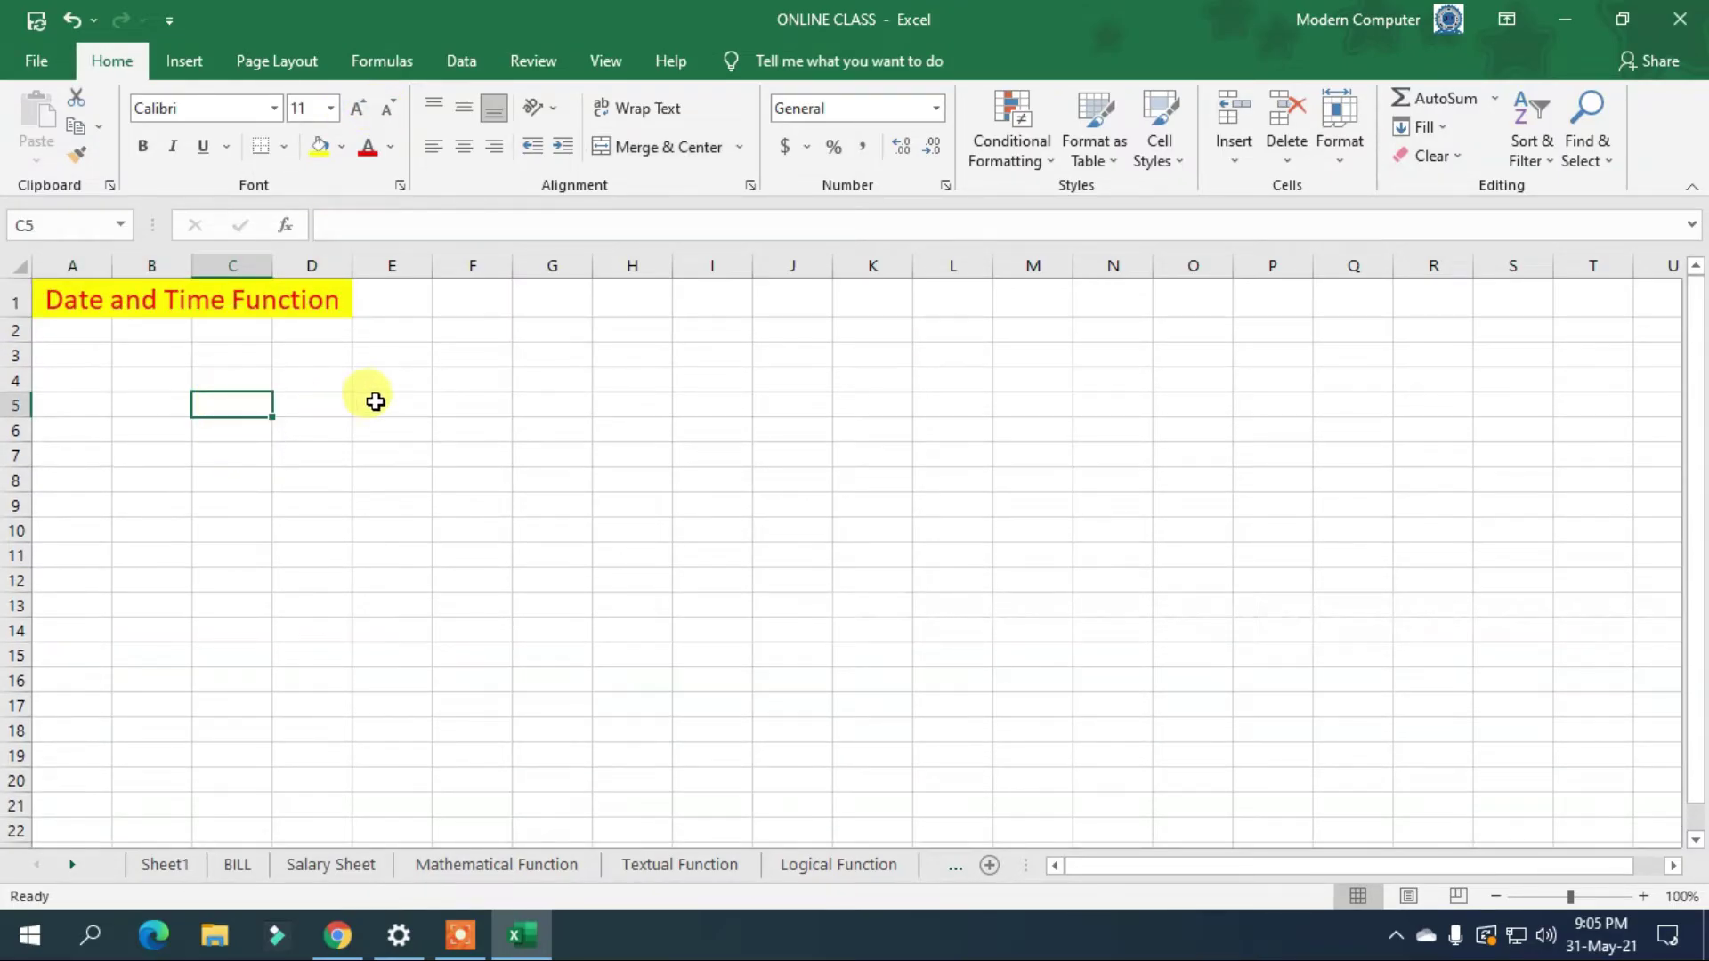
Enter =NOW() in cell A3 to show the current date and time.
left_click(65, 331)
left_click(74, 363)
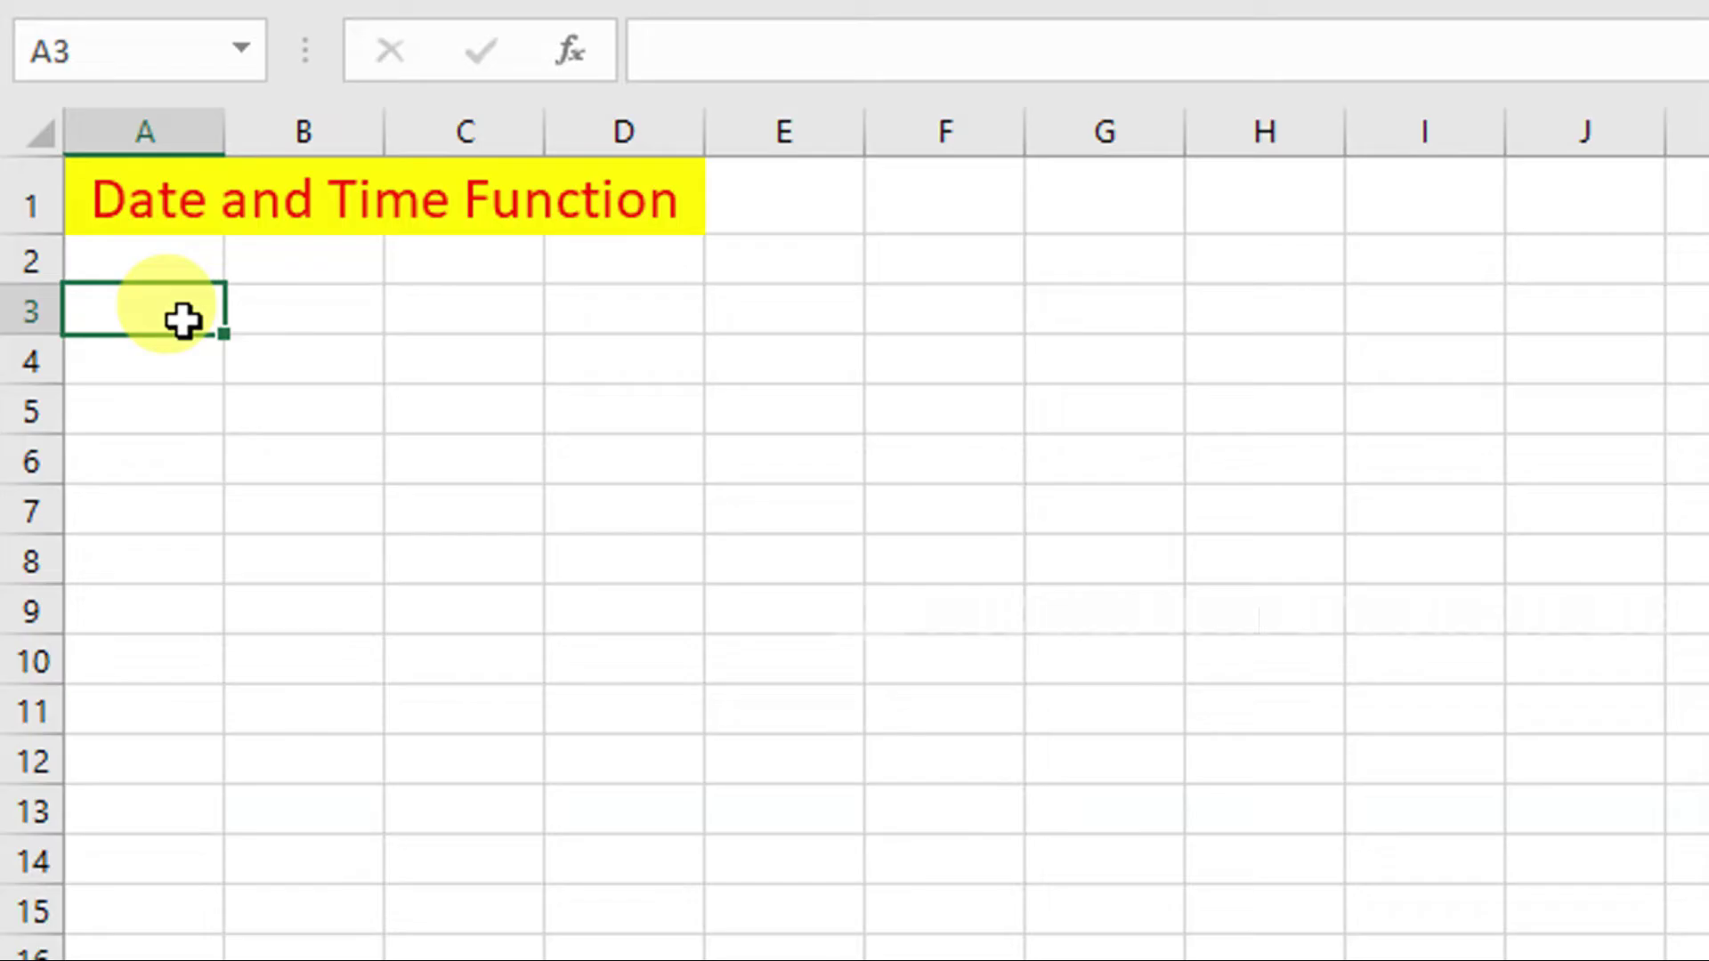
type("=")
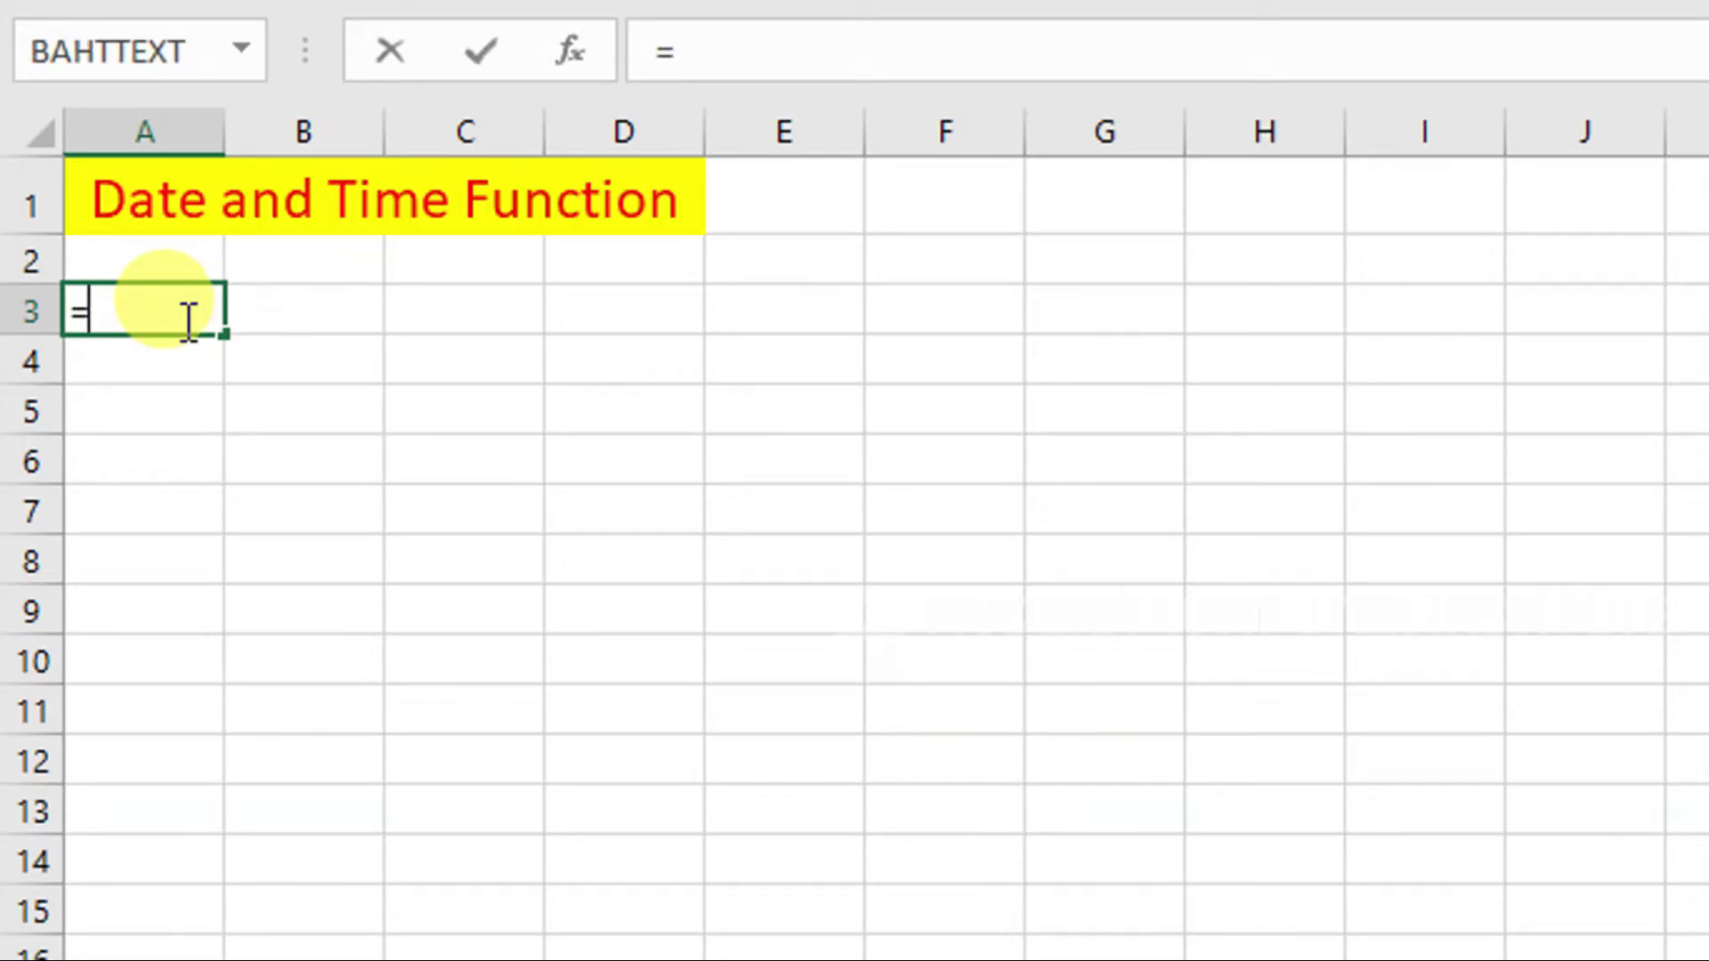
type("NOW")
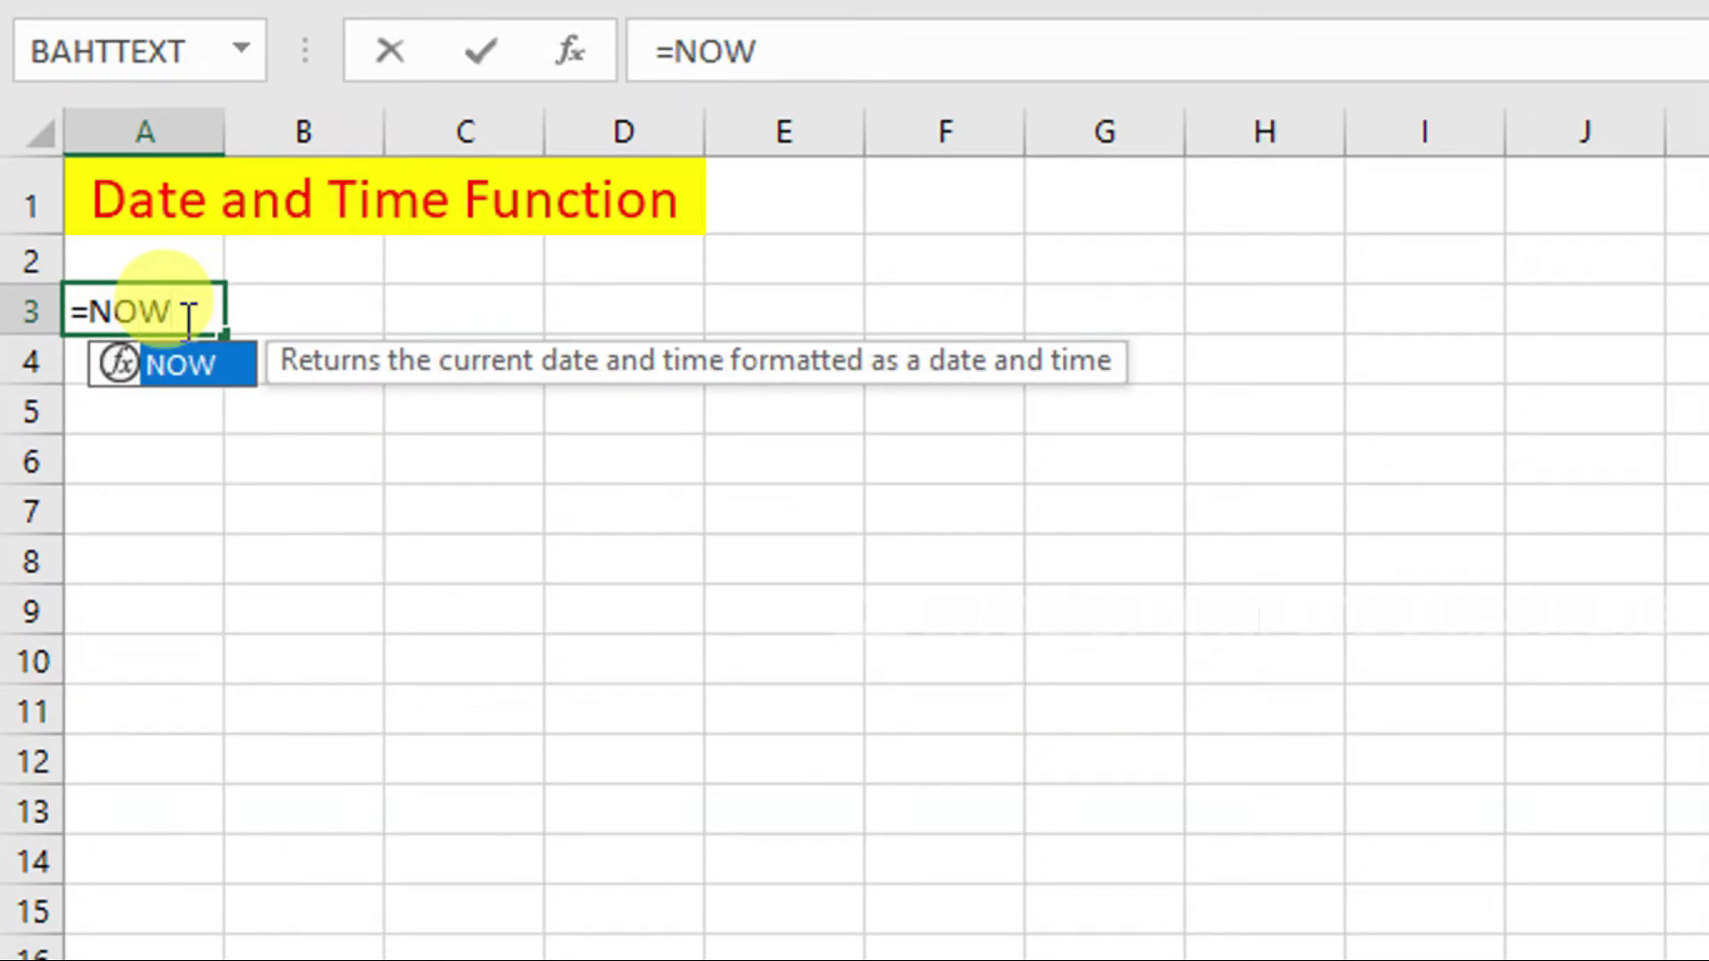
type("()")
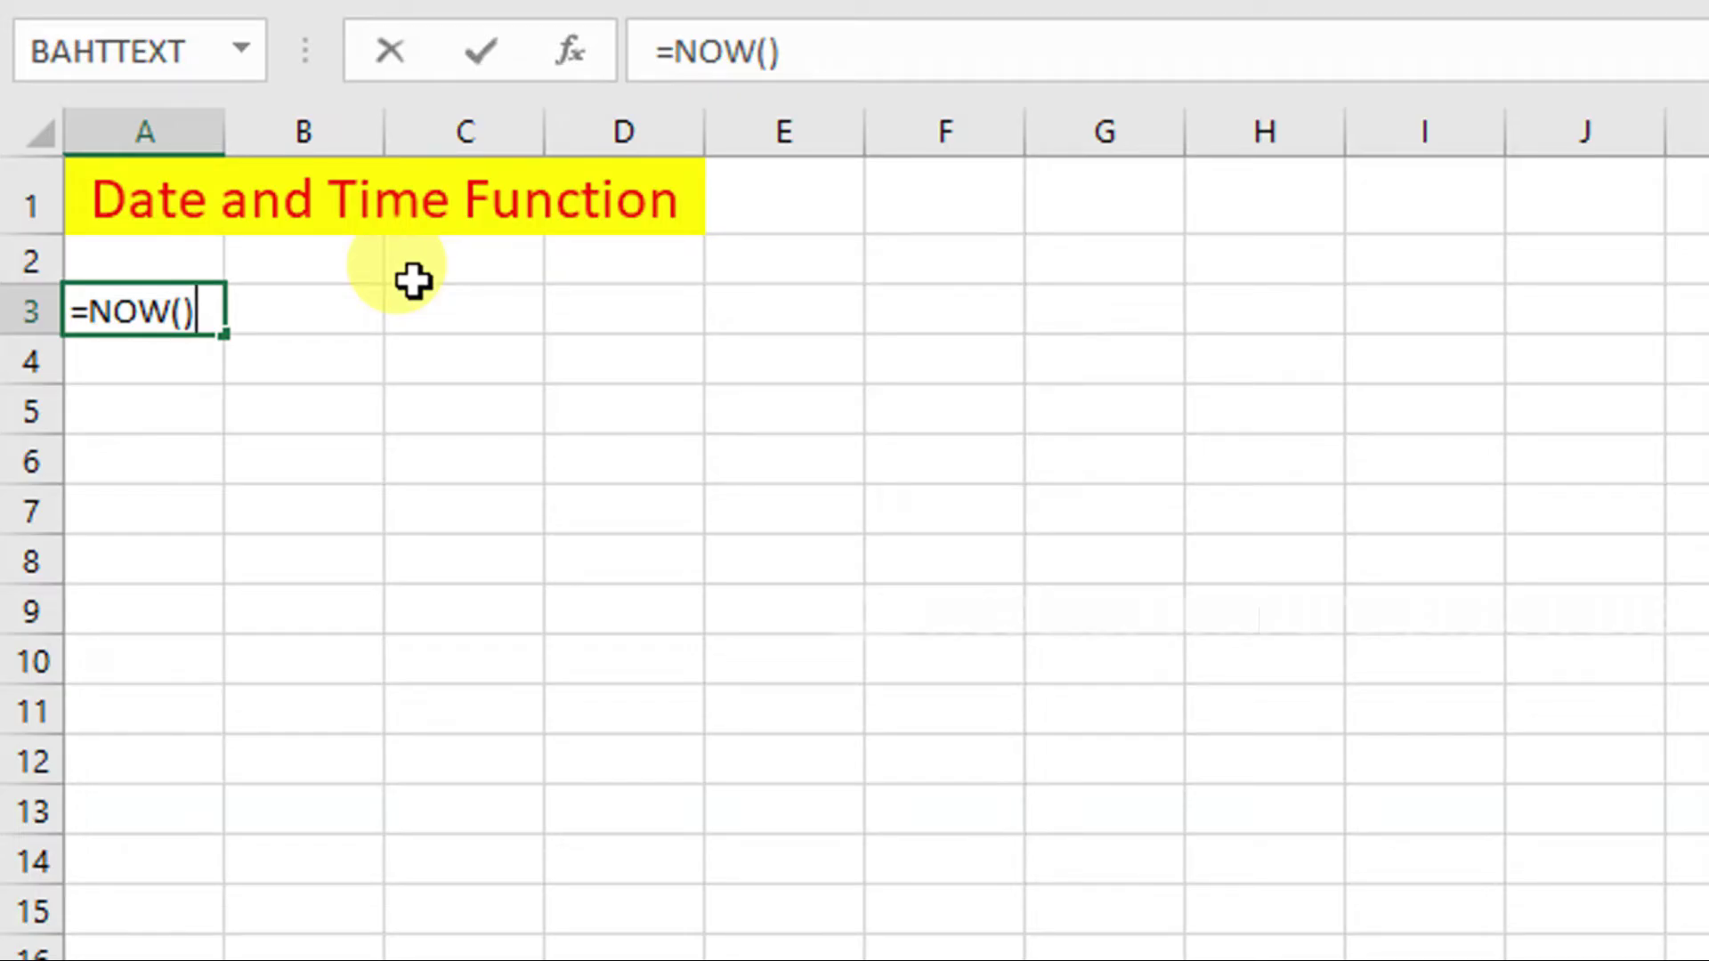
key("Return")
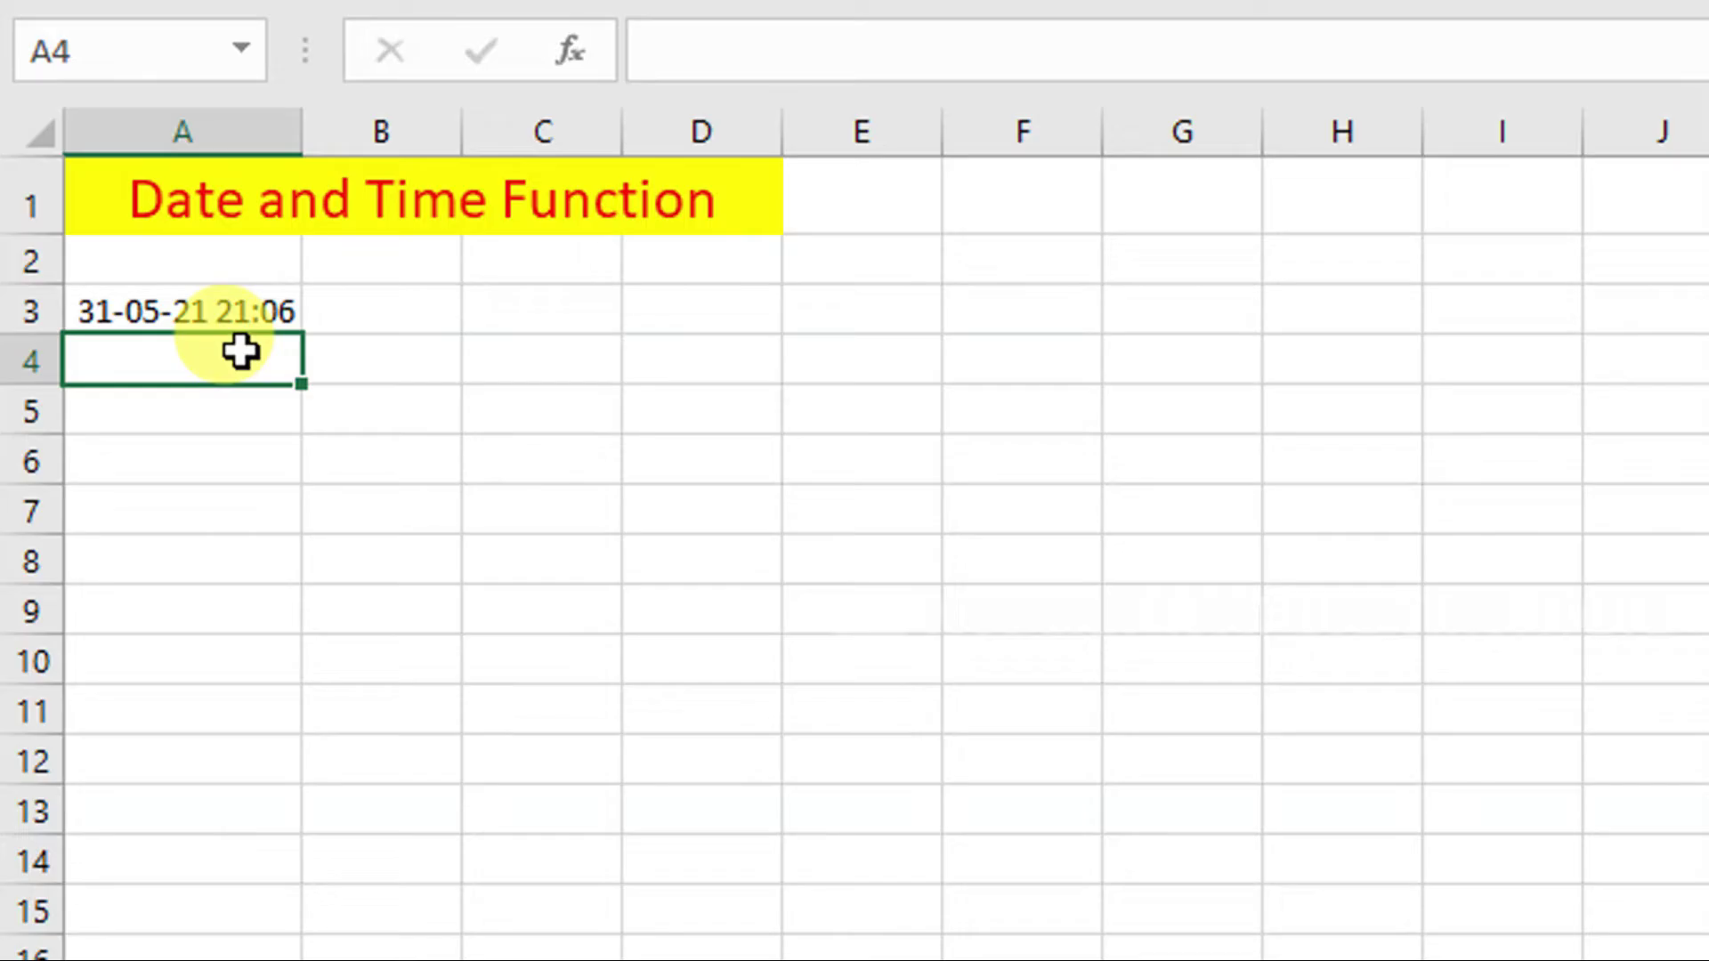
Enter =TODAY() in cell A4 so it shows 31-05-21.
double_click(240, 352)
type("=")
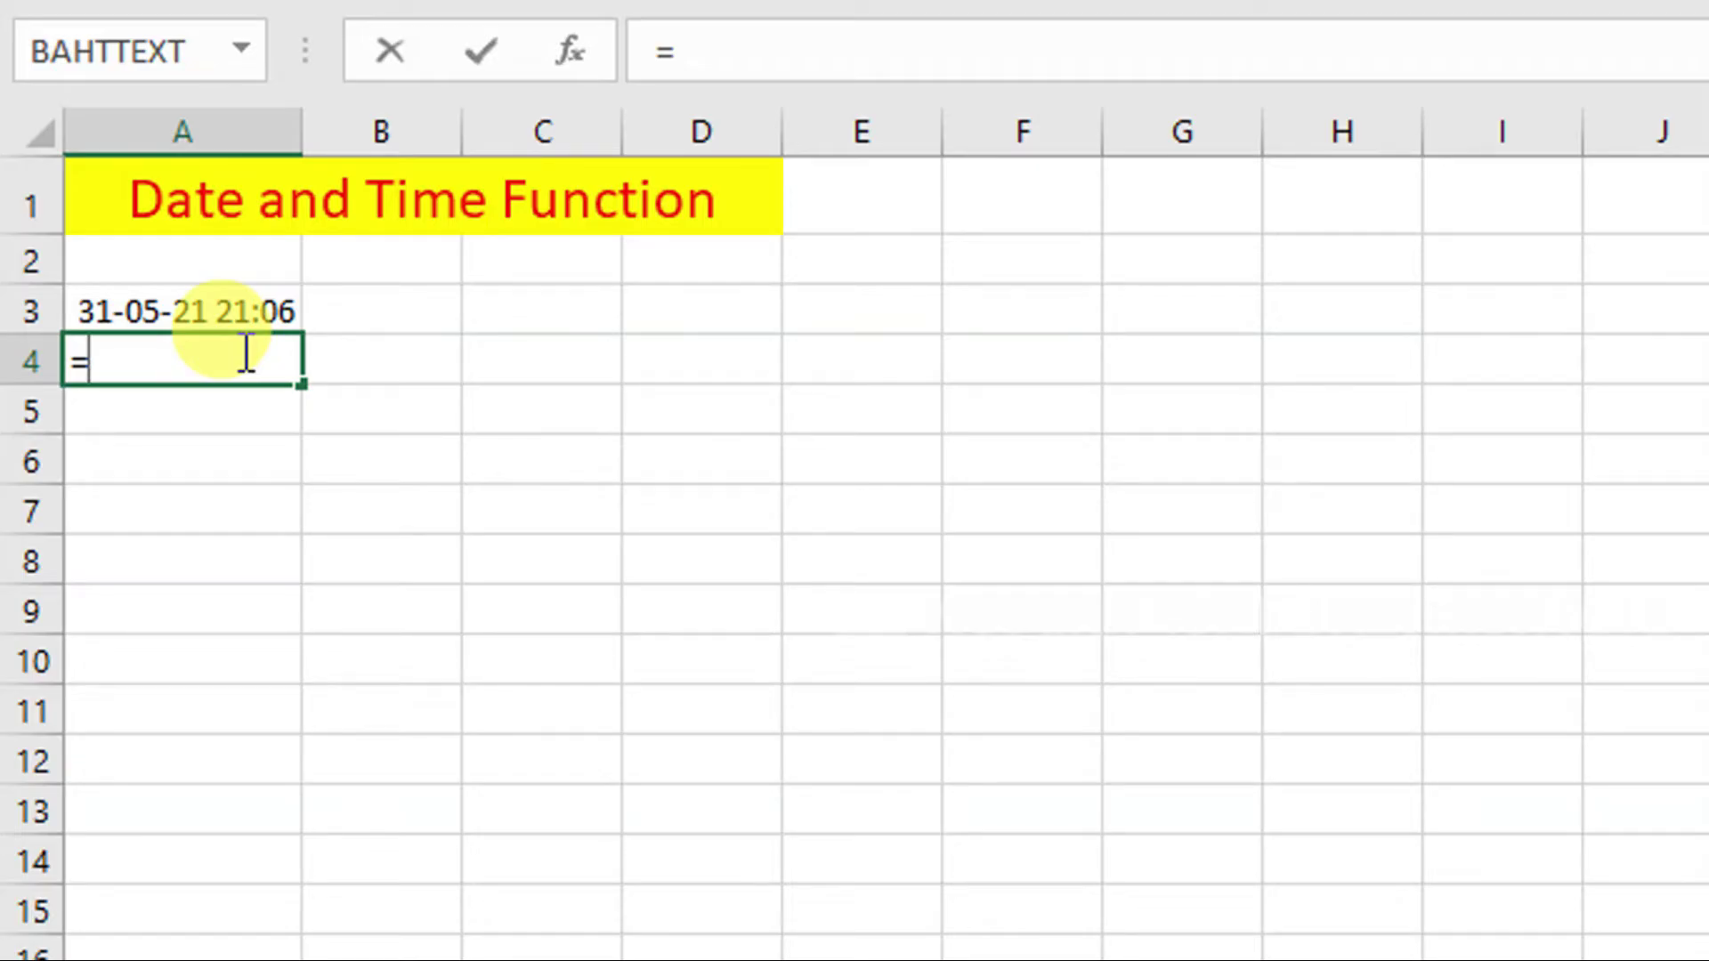
type("TODAY()")
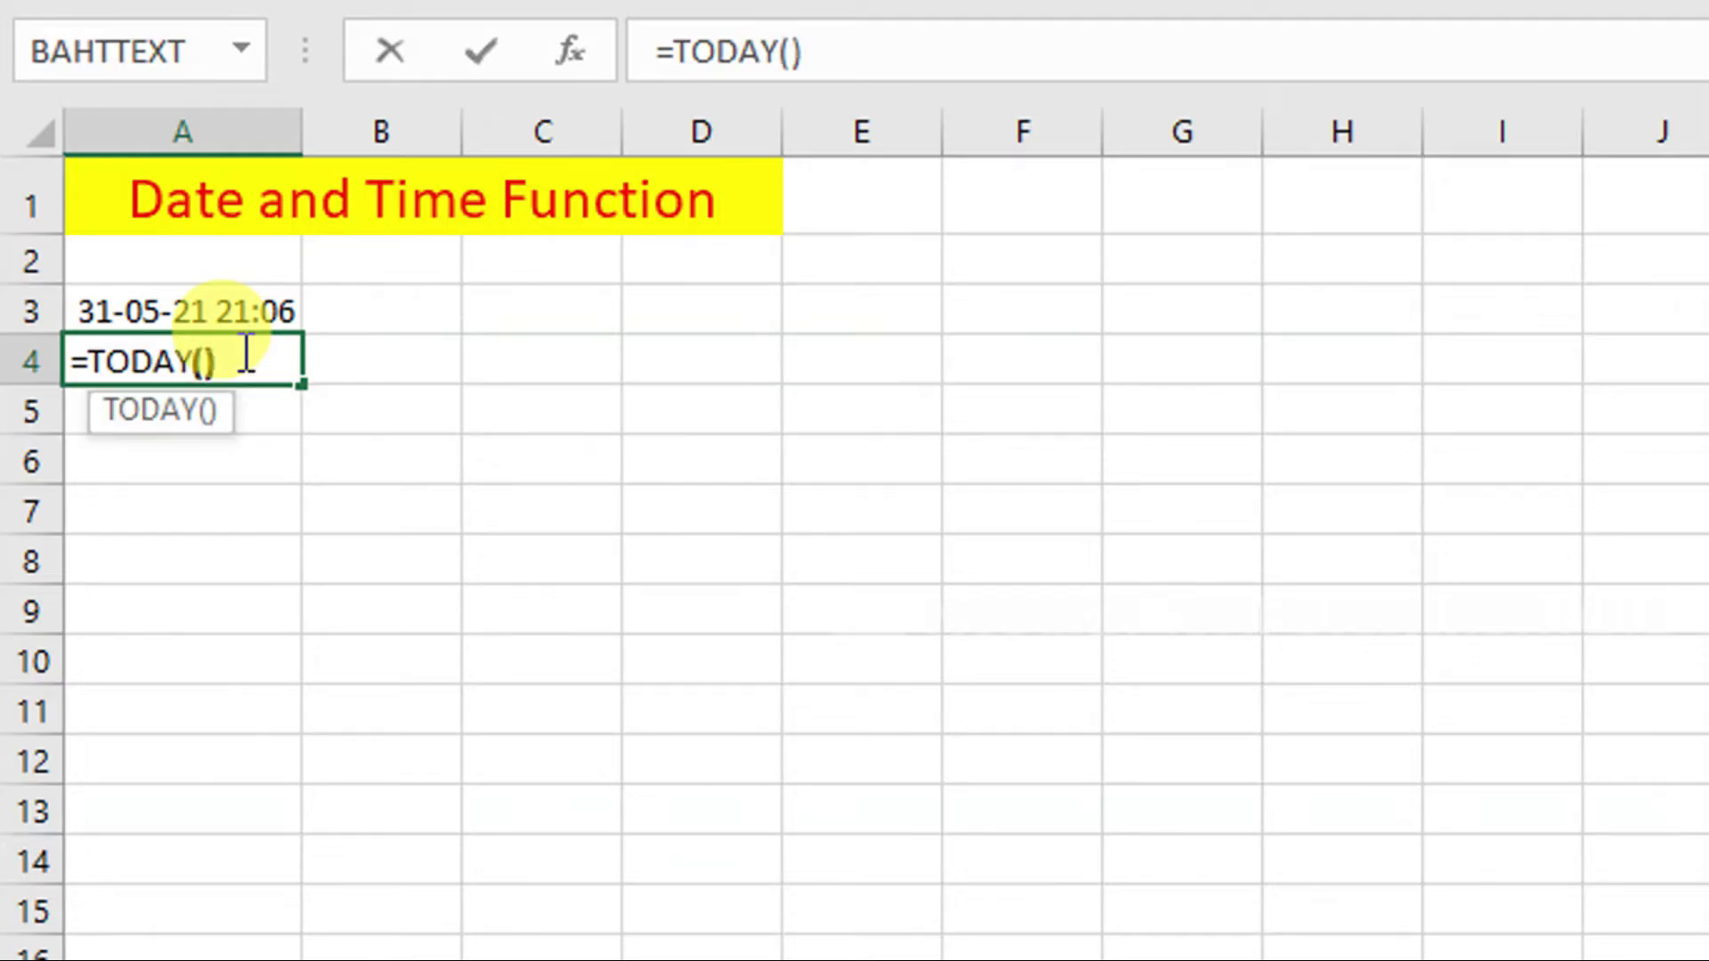
key("Return")
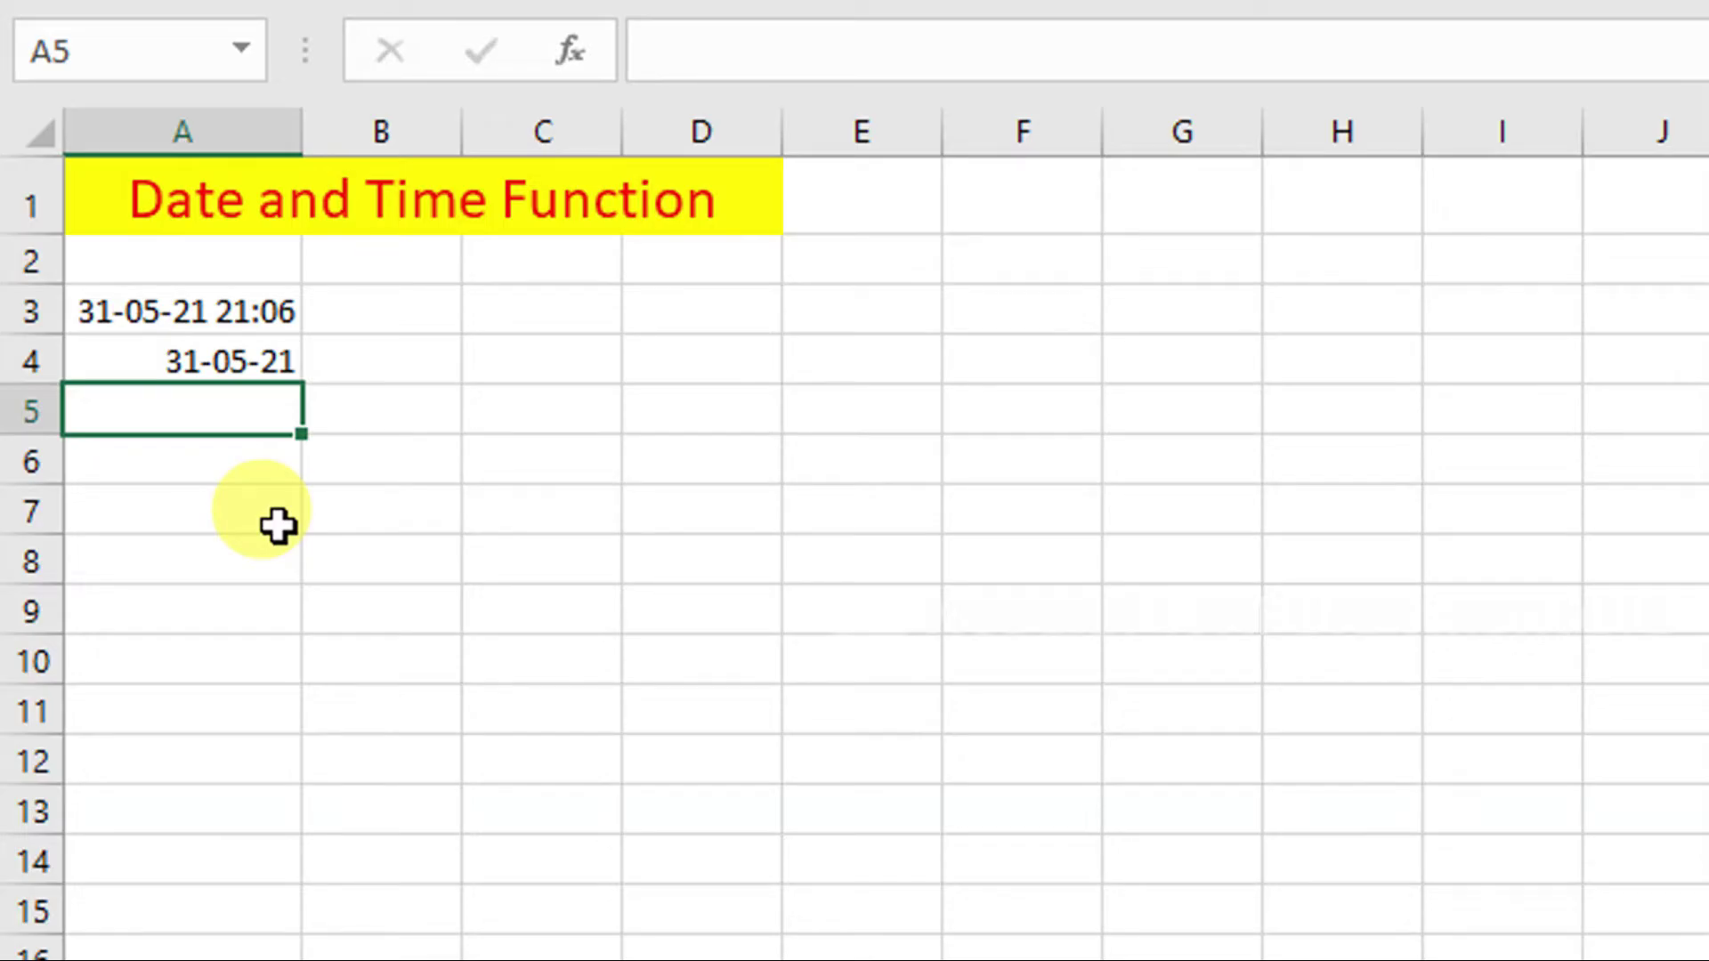
Enter =MONTH(TODAY()) in A5, fixing the typo, so it returns 5.
type("=M")
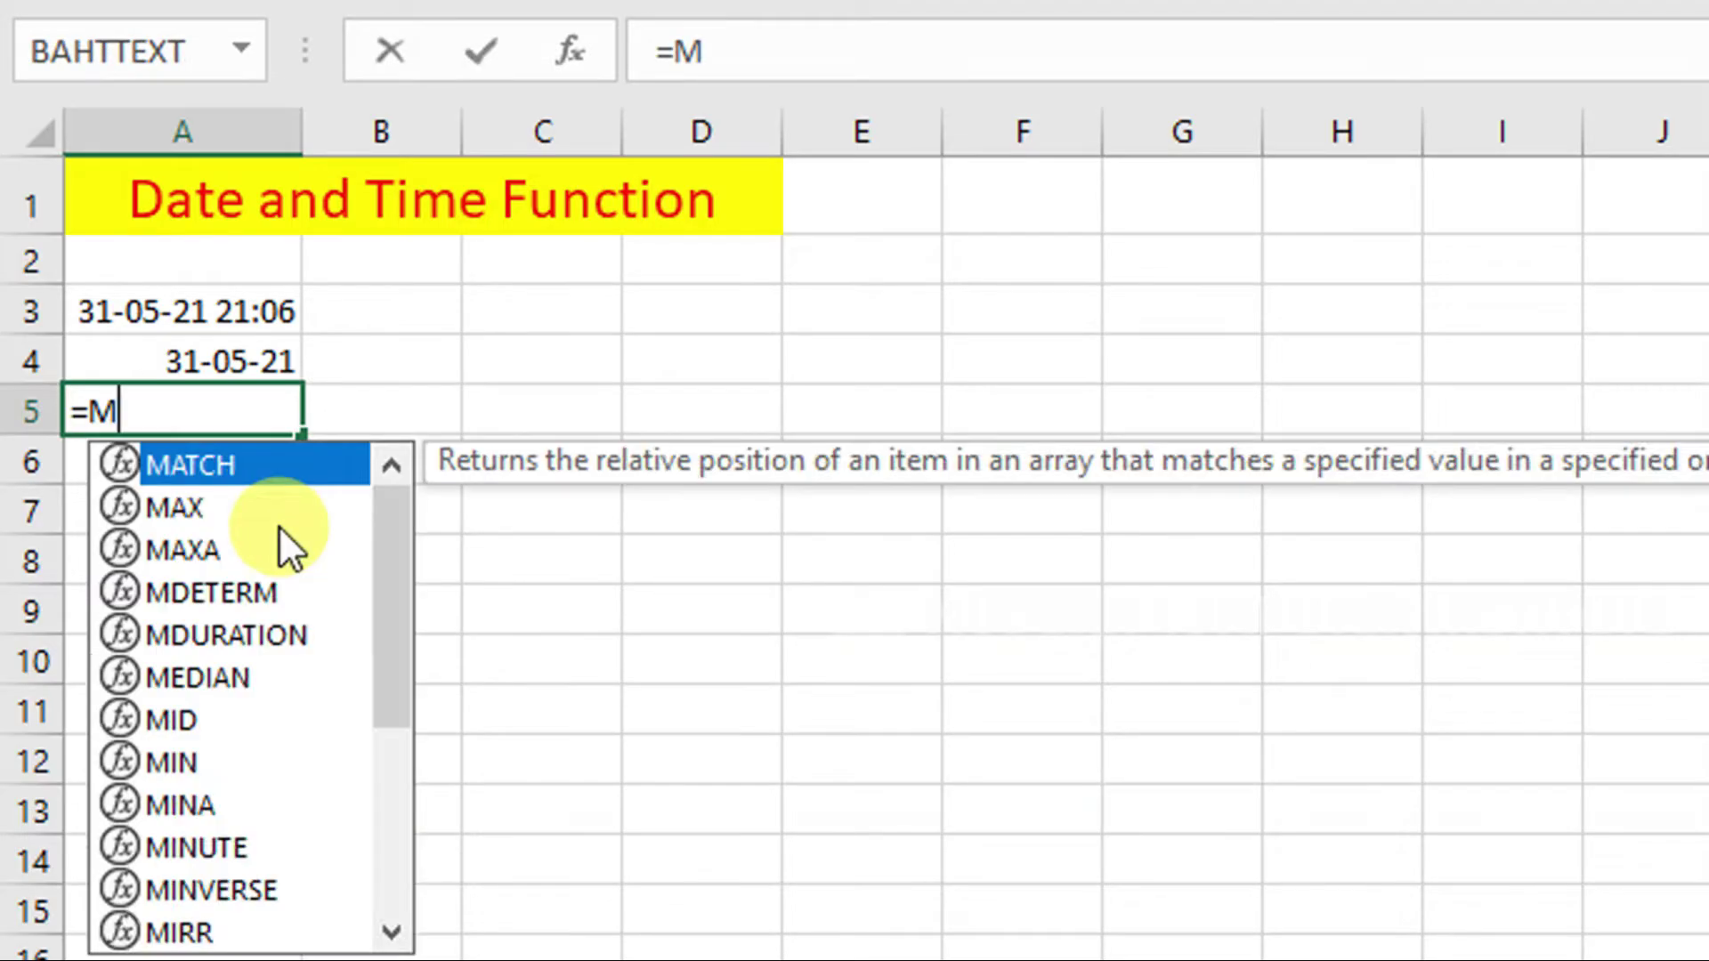
type("ONYH")
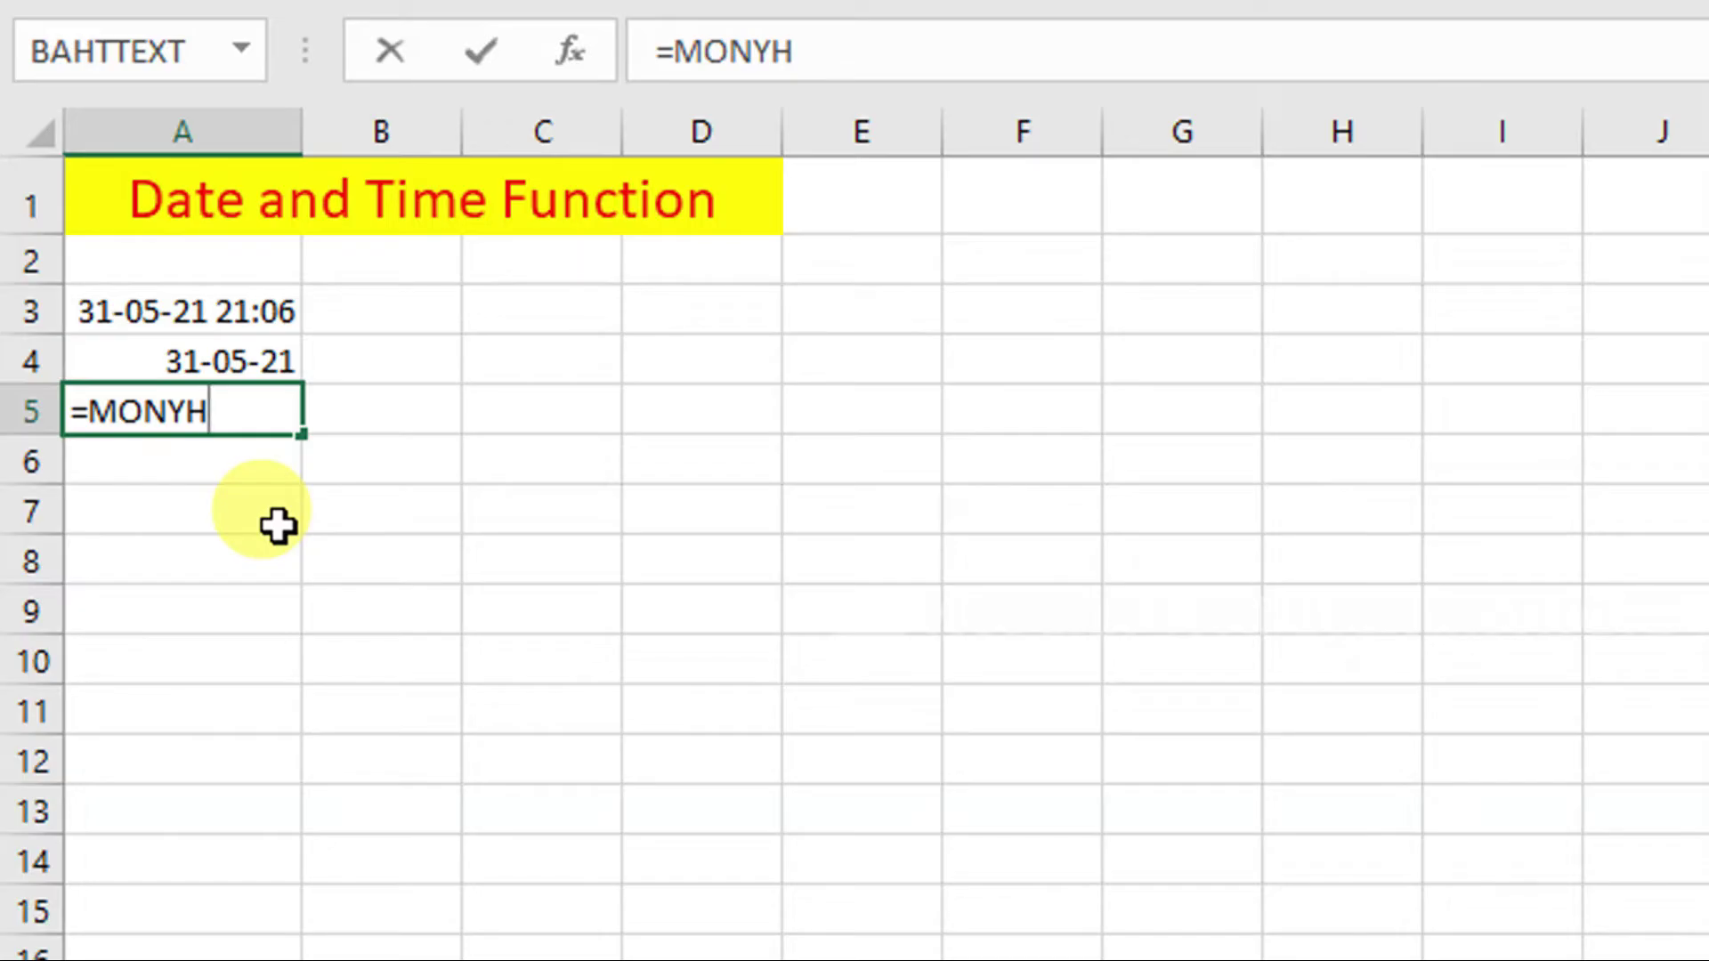
key("BackSpace")
key("BackSpace")
type("TH(")
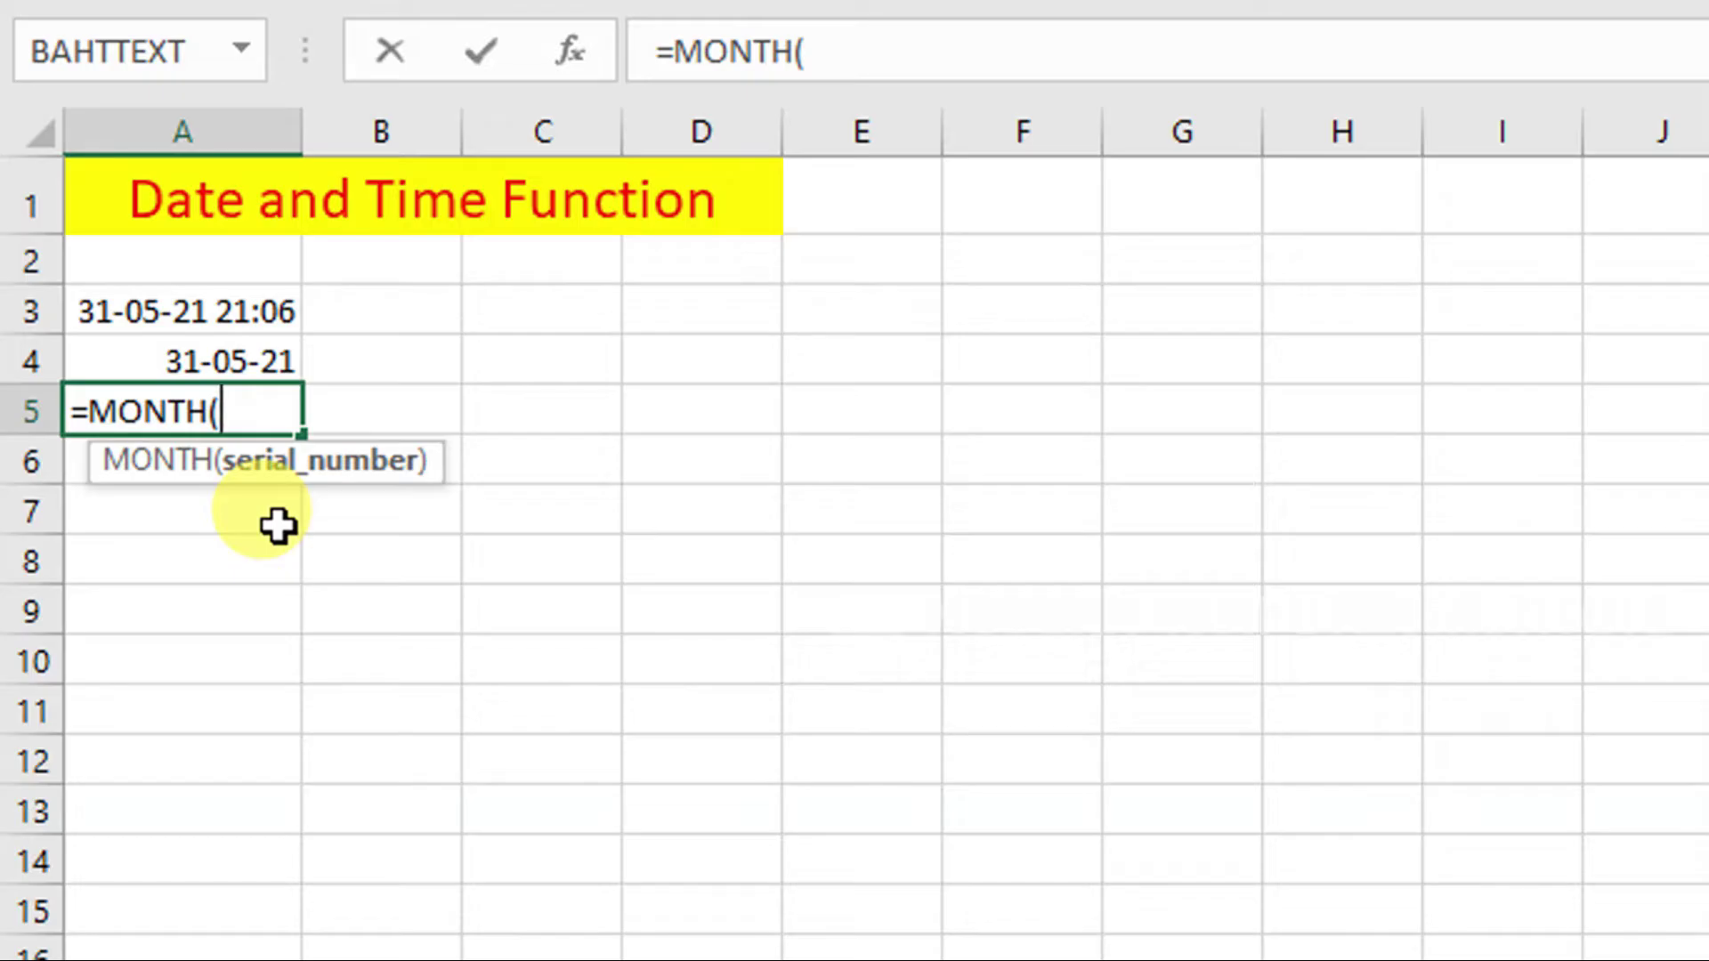
type("TODAY")
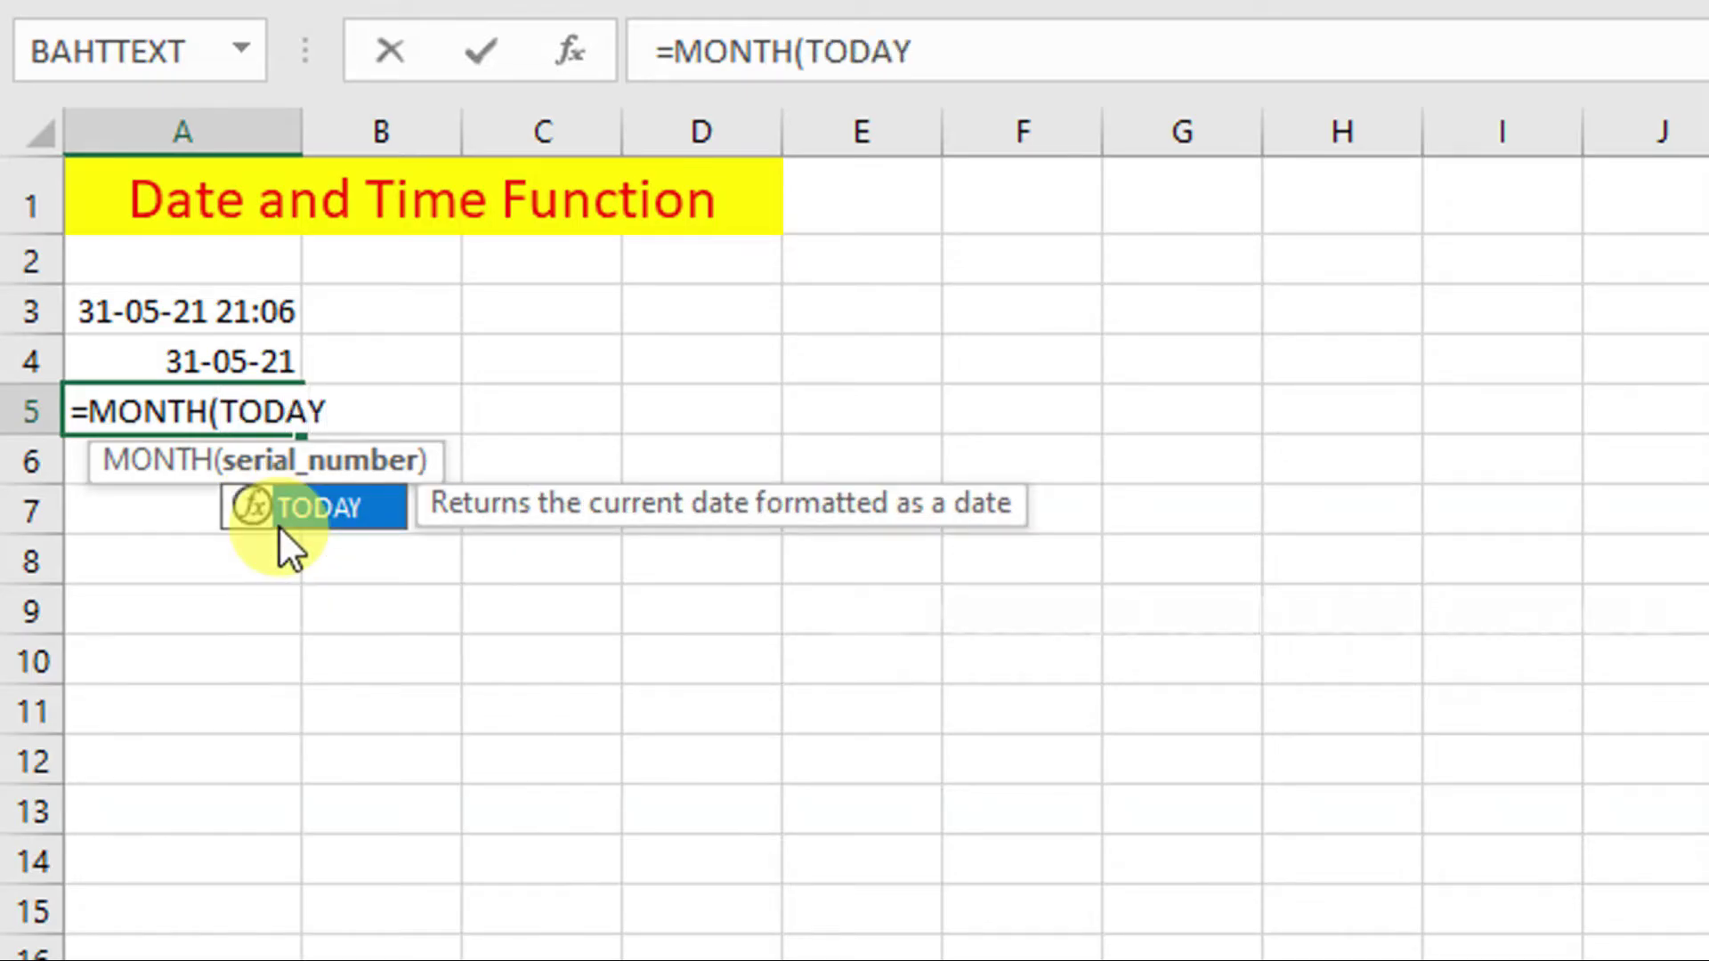
type("(")
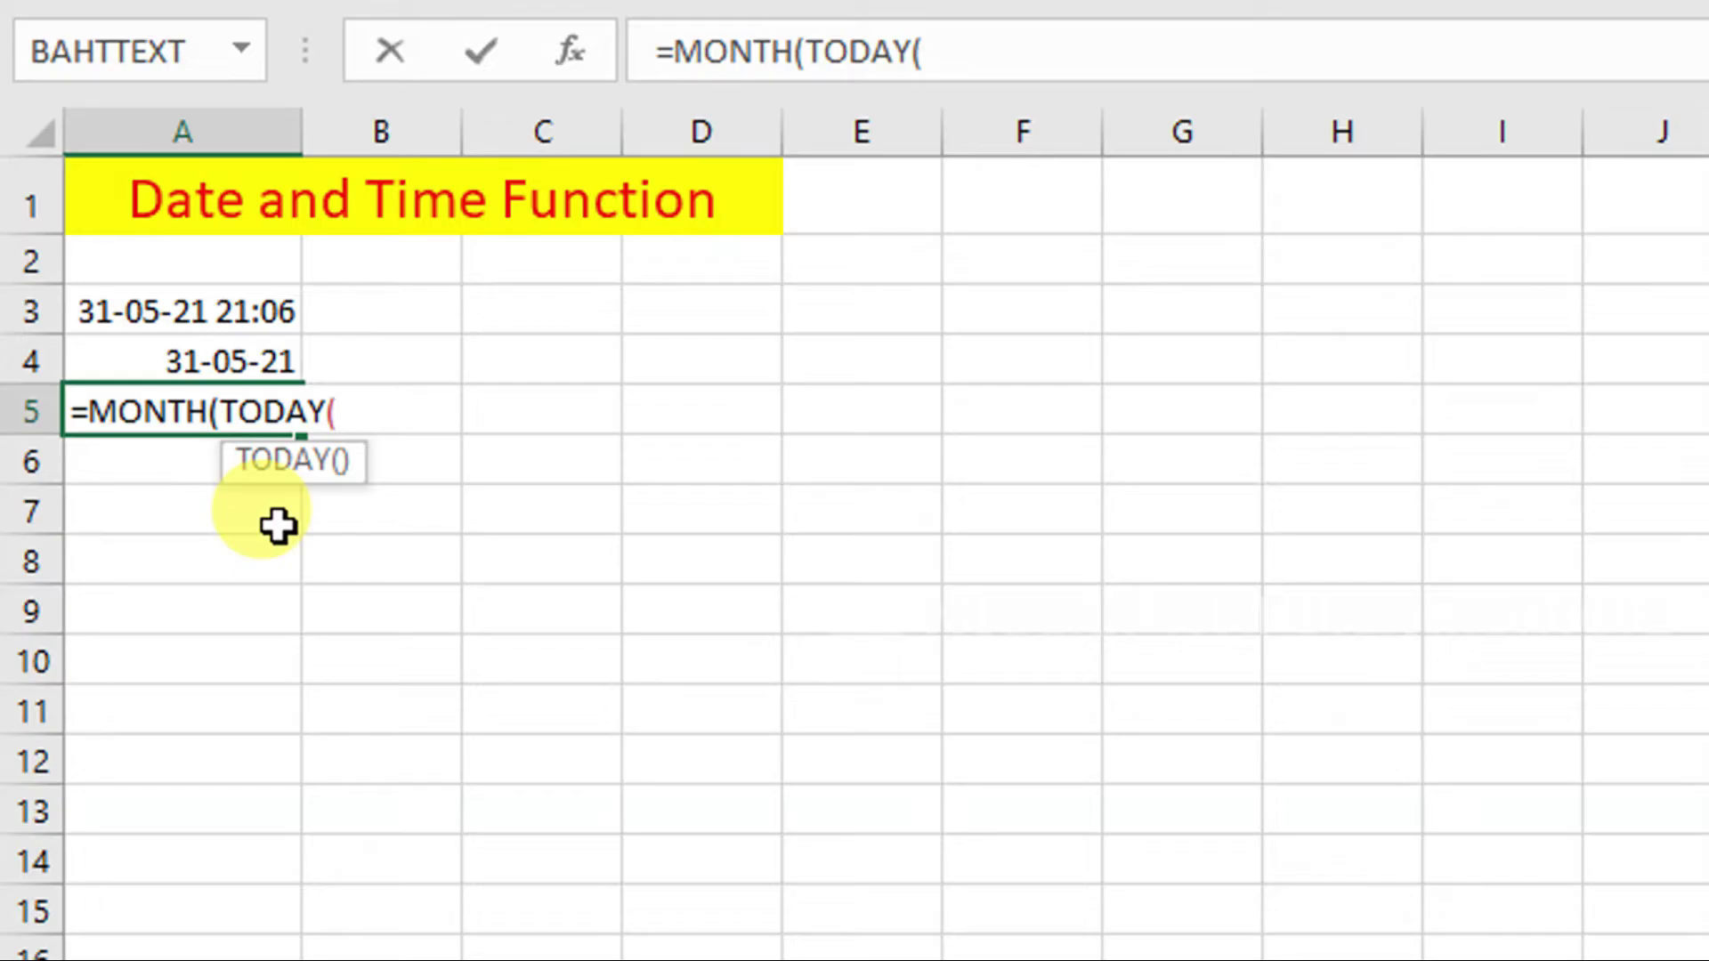
type(")")
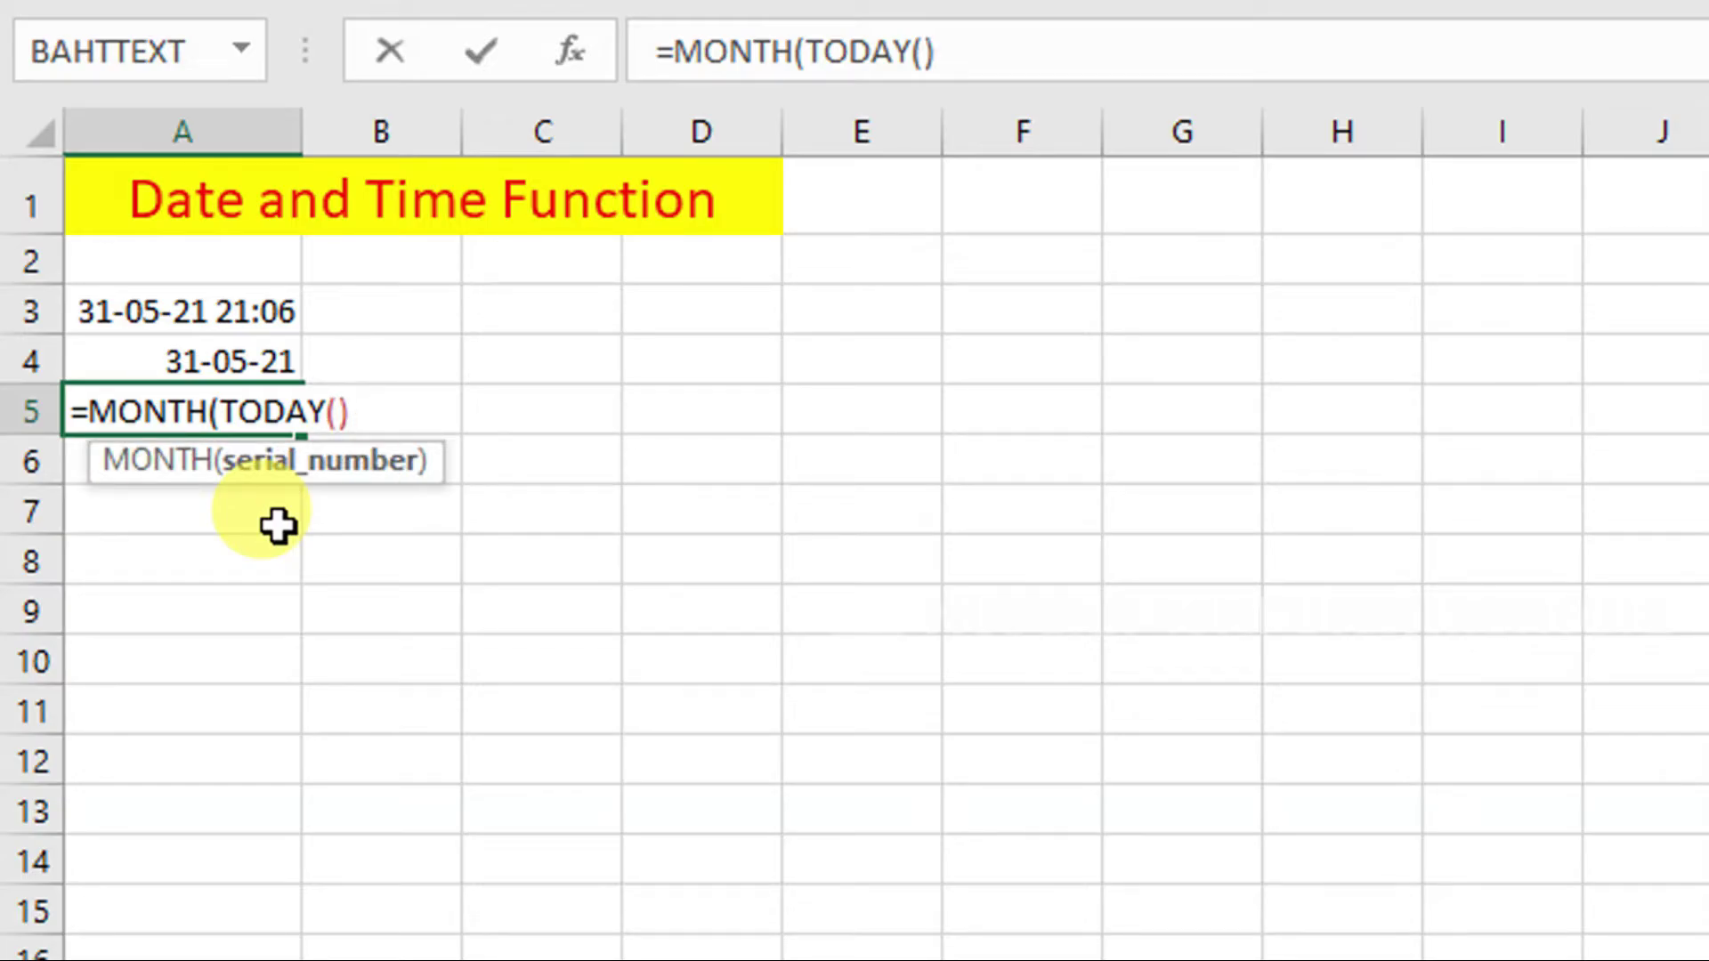
type(")")
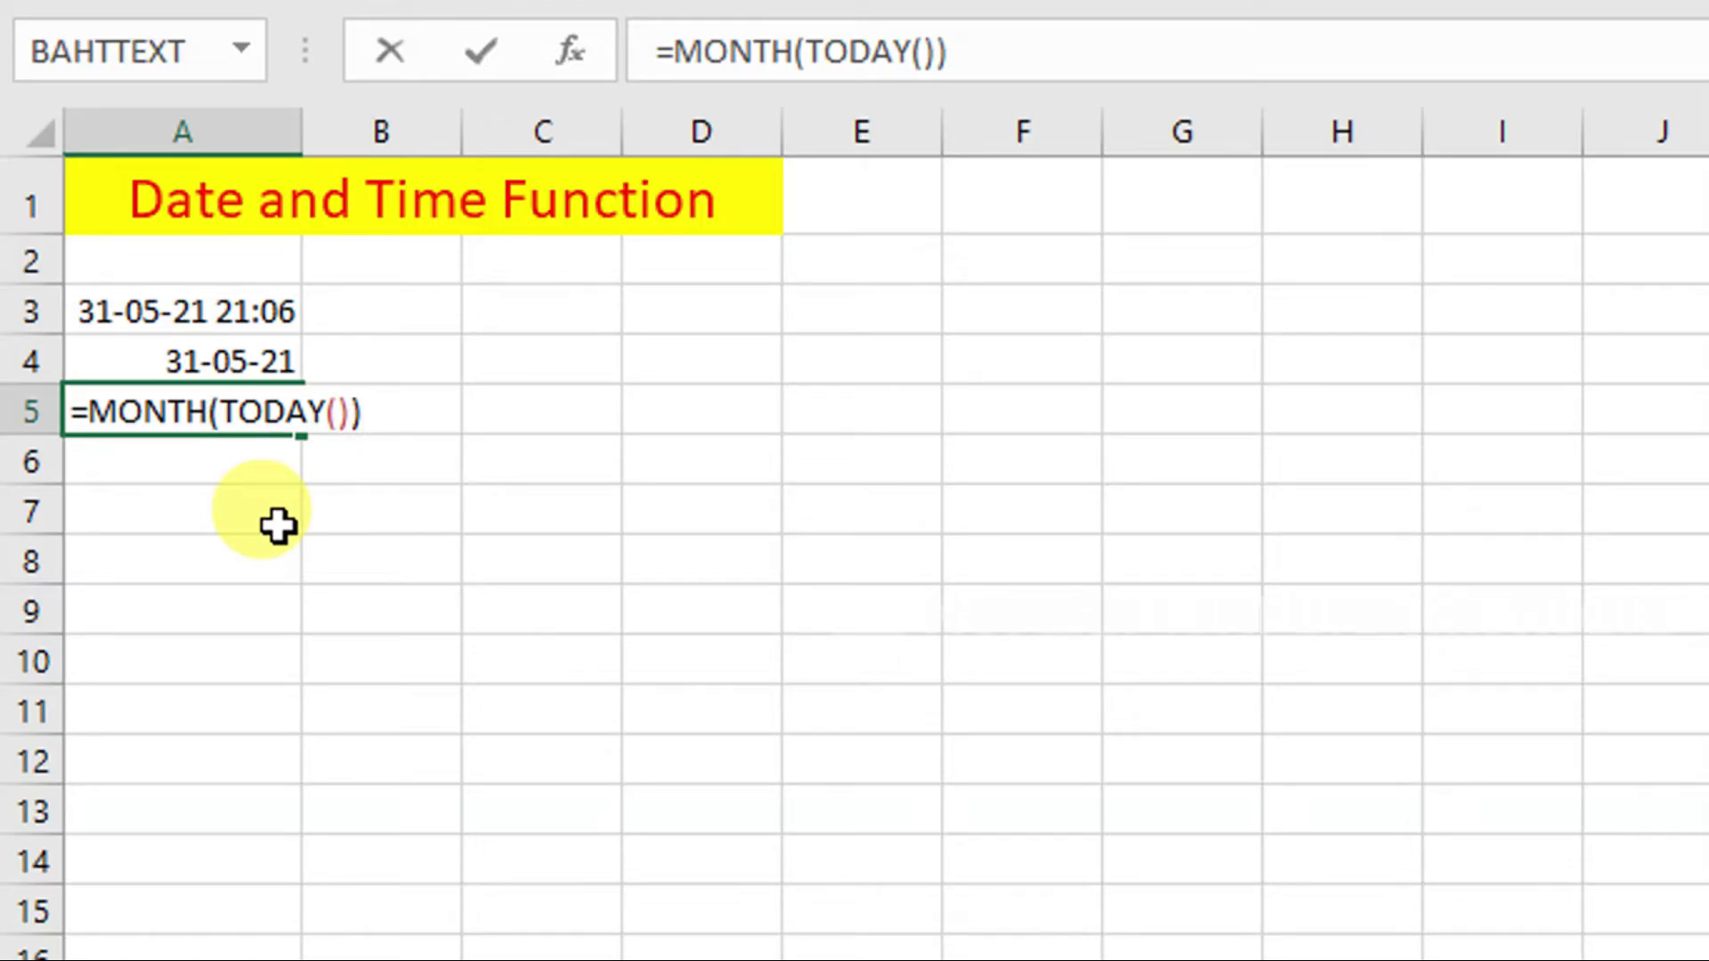
key("Return")
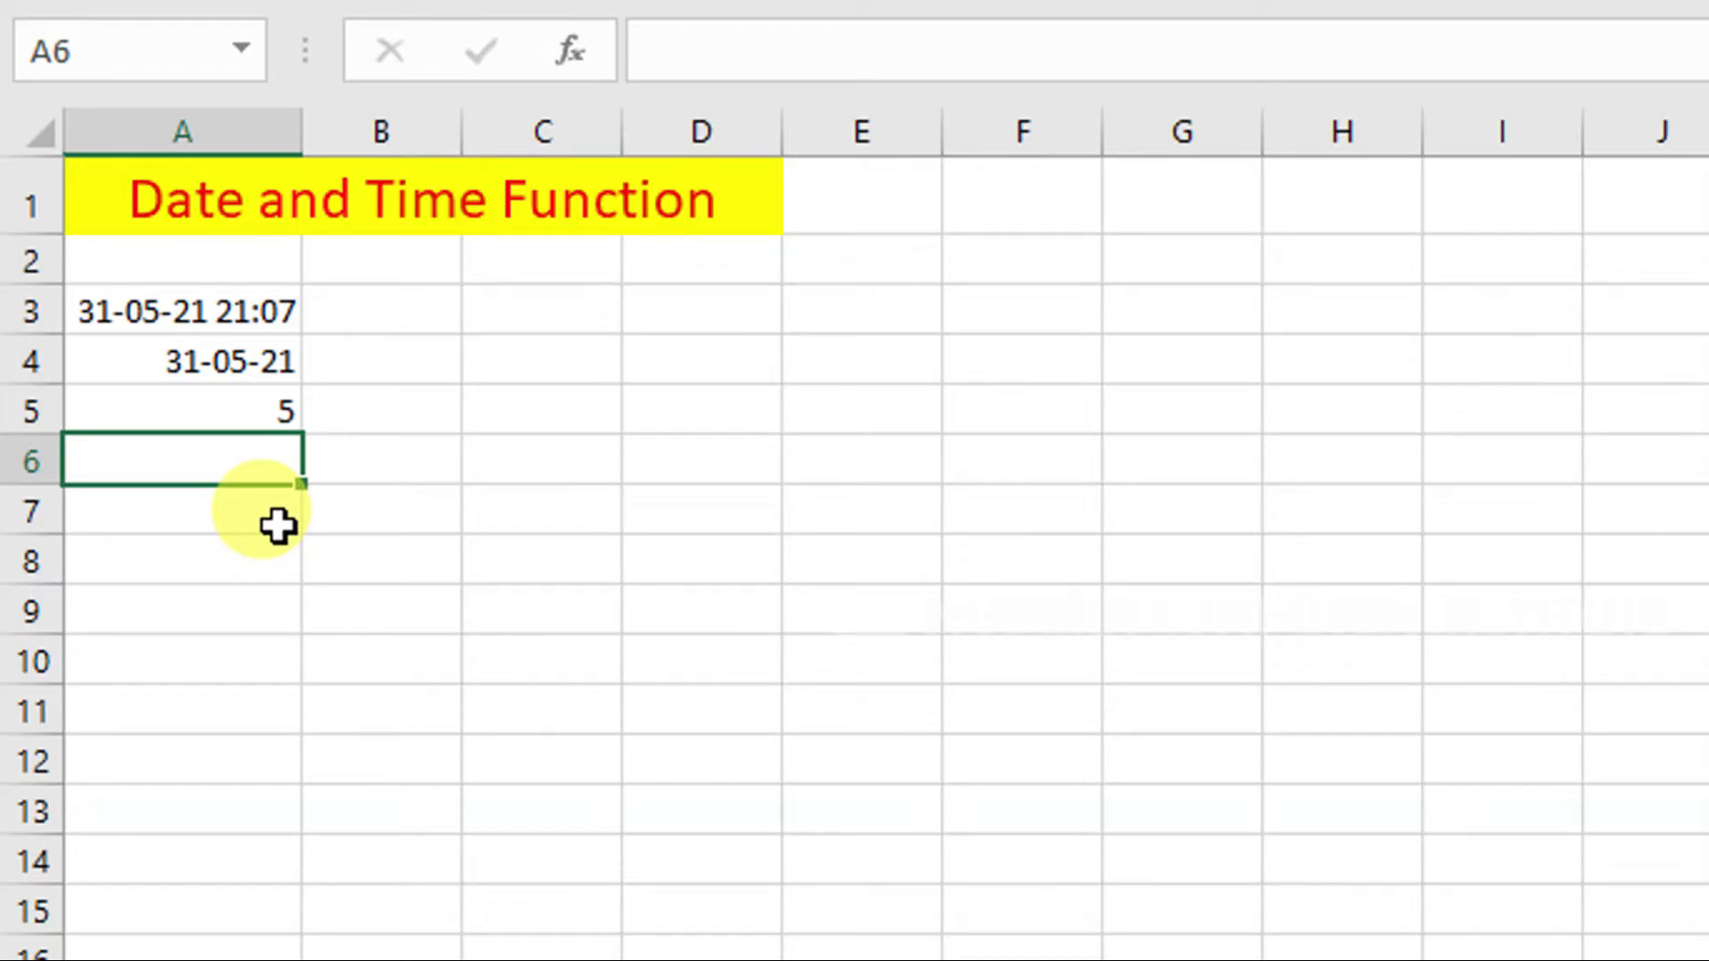
Enter =YEAR(TODAY()) in A6 to return the year 2021.
type("=")
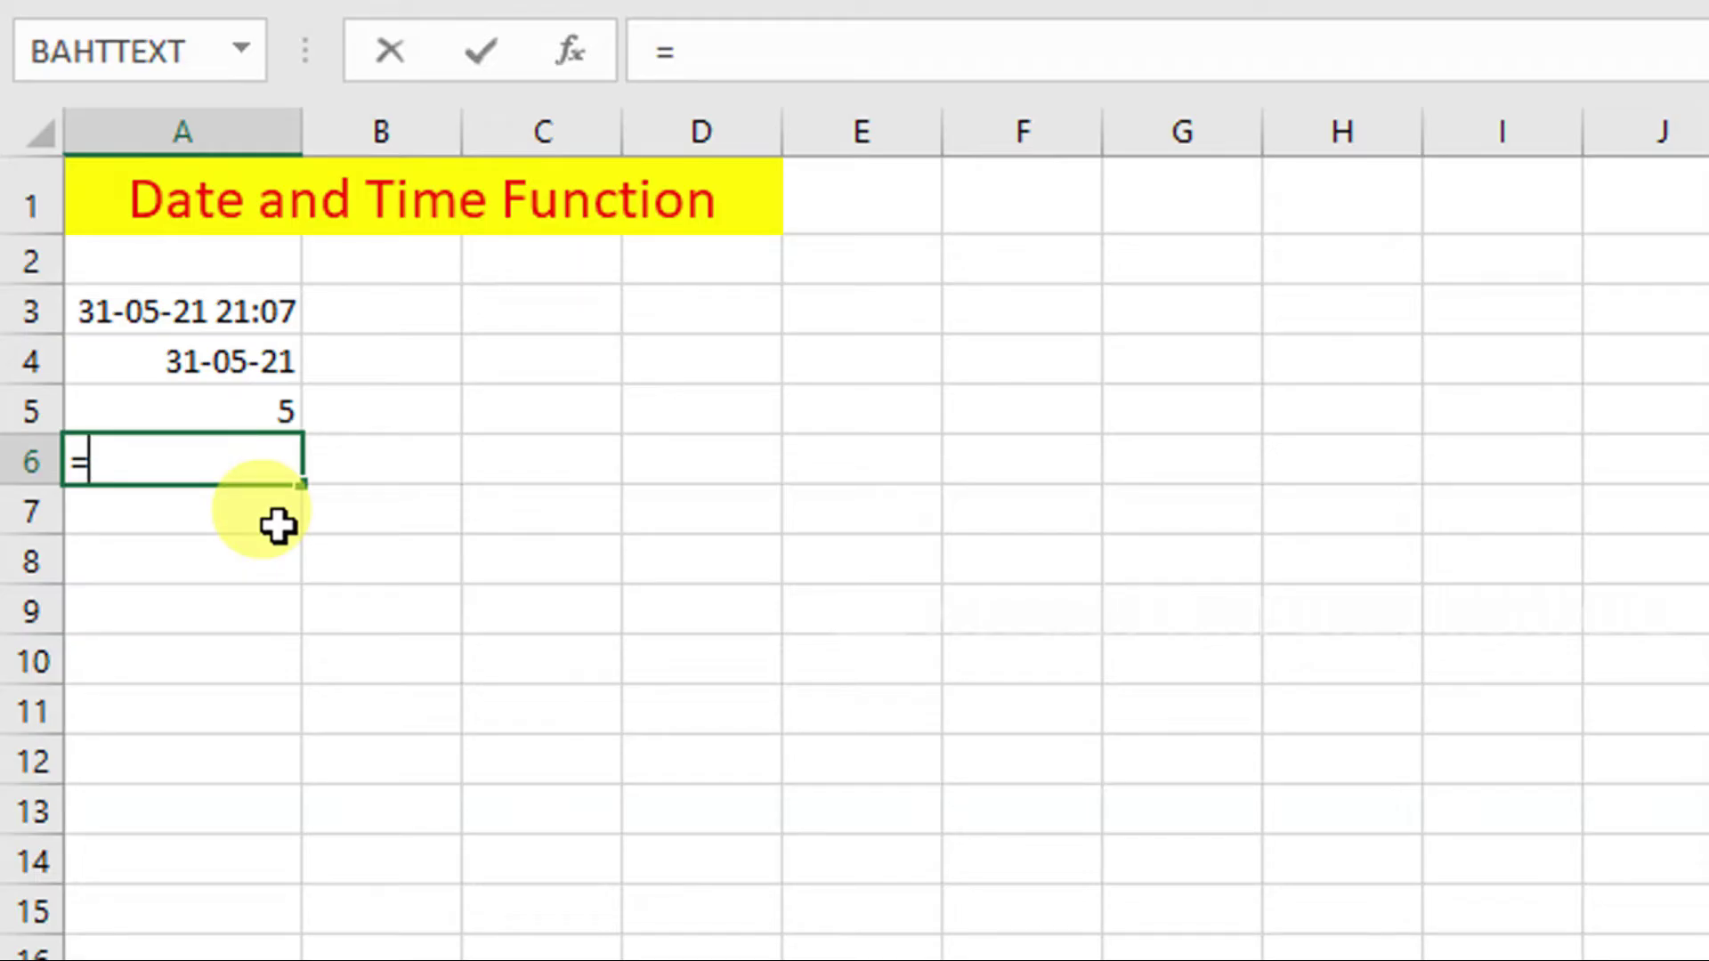
type("YEAR(TODAY(")
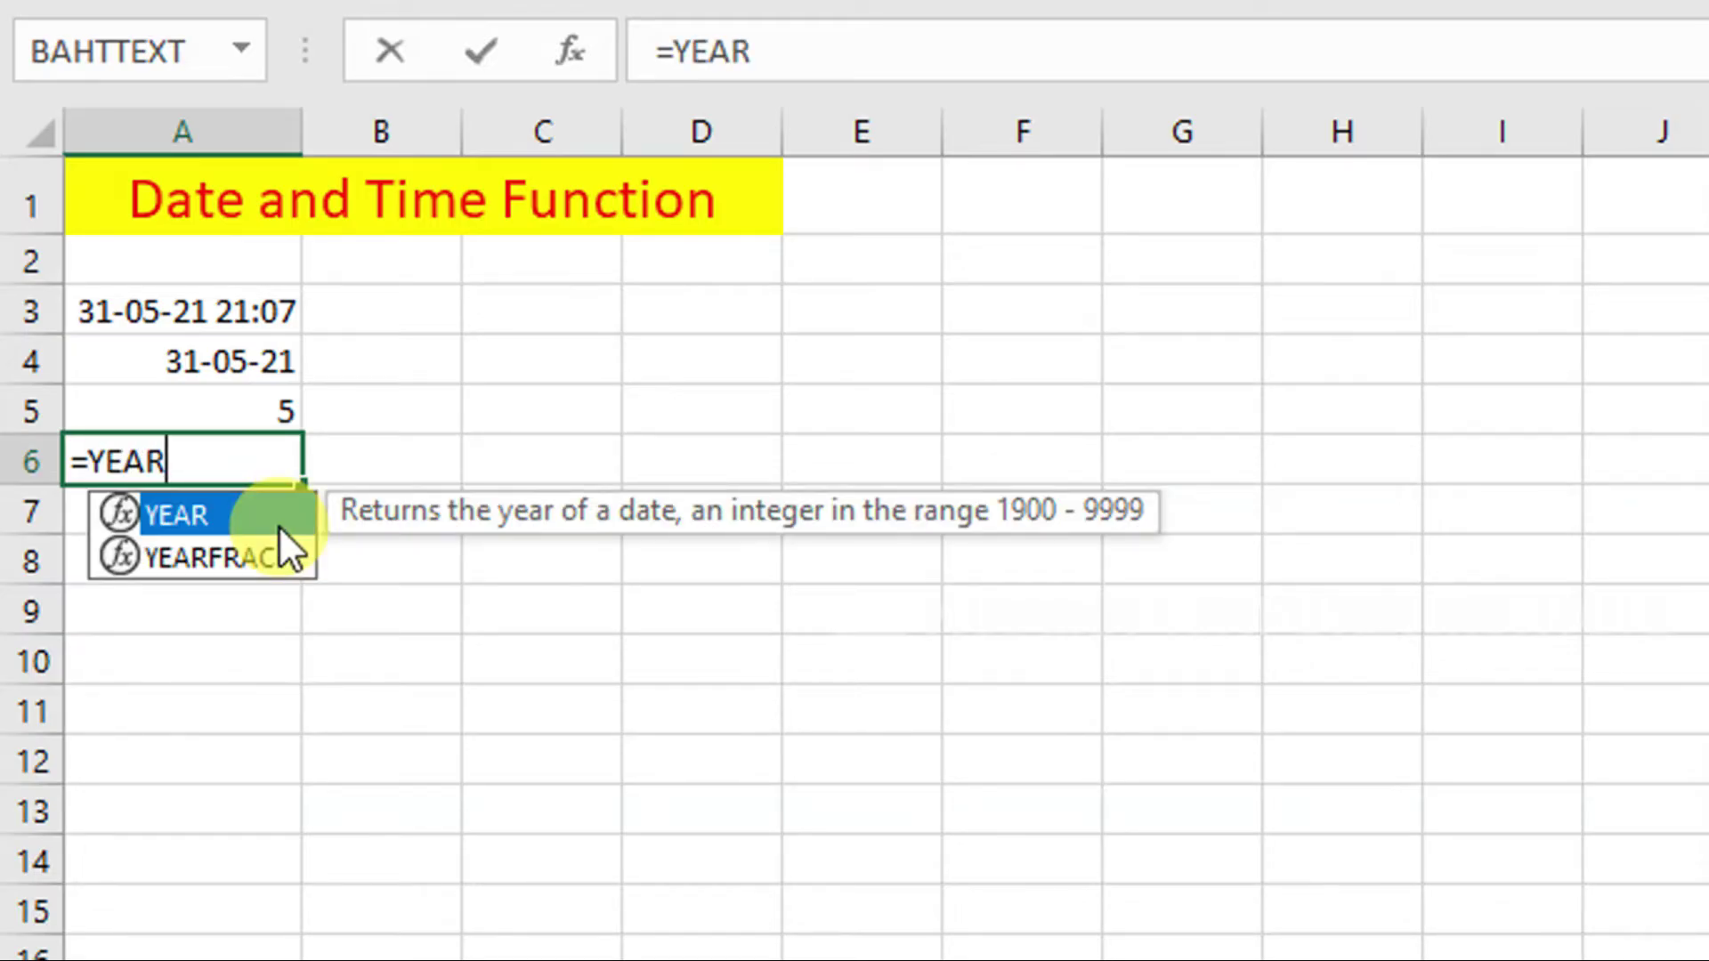
key("Tab")
type("TODAY())")
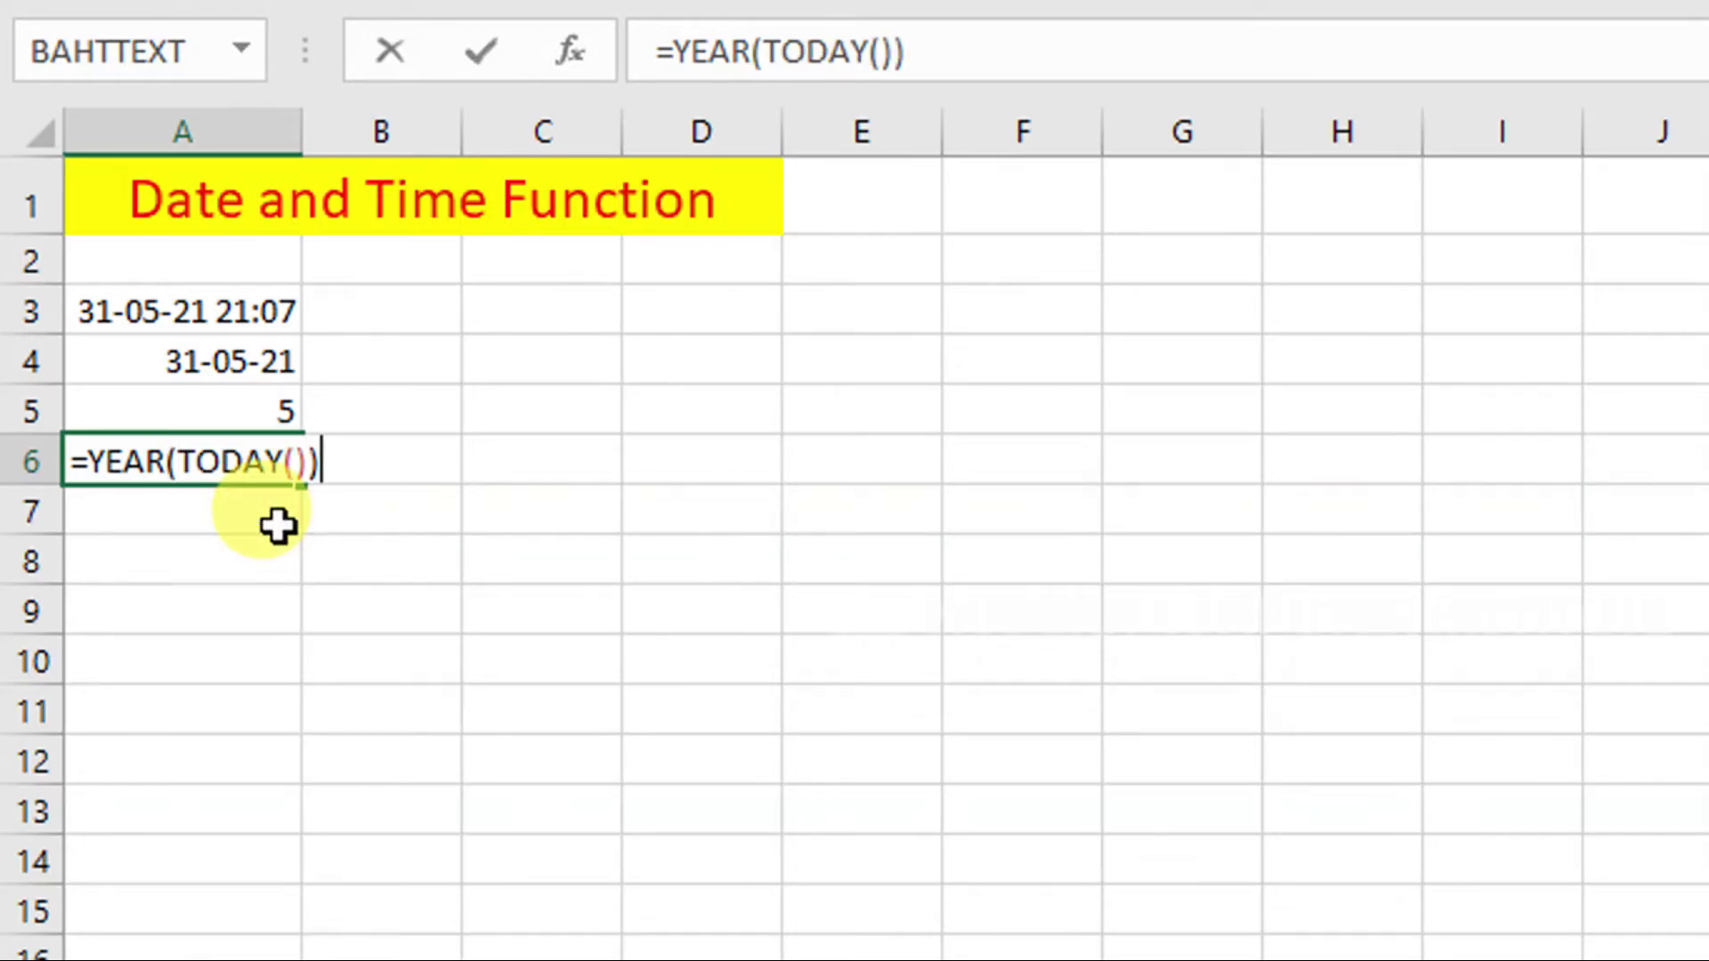
key("Return")
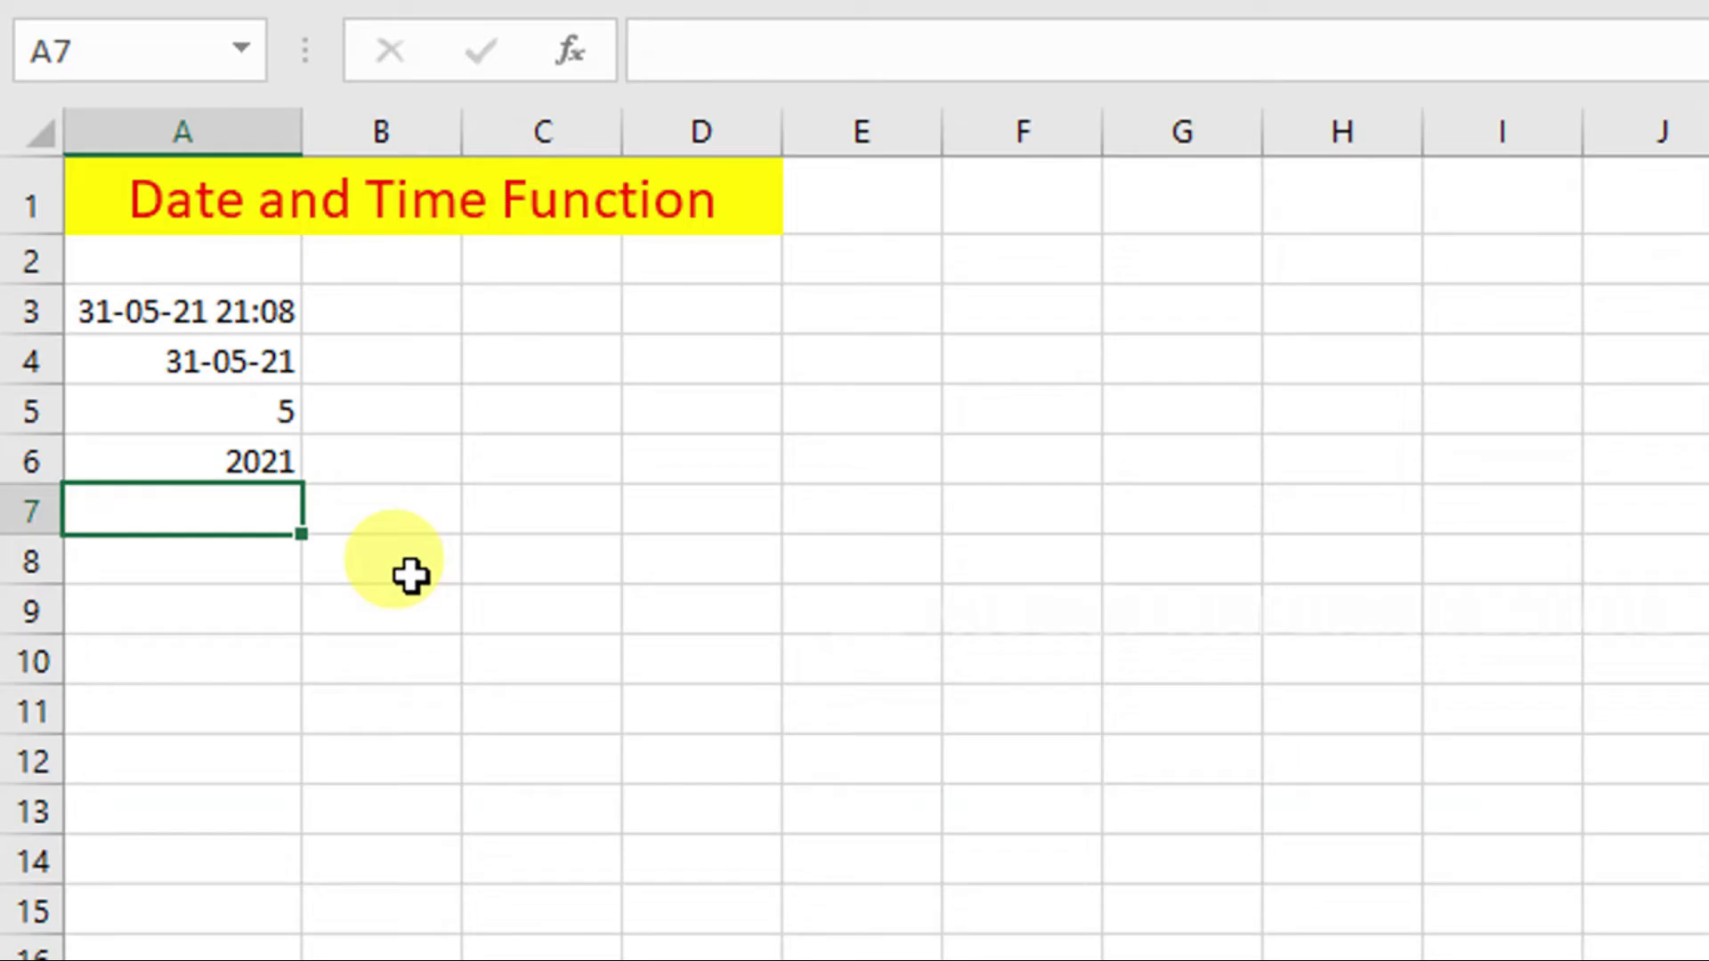
Type =DAYS360("04/04/1992" into A7 as the start date argument.
type("=")
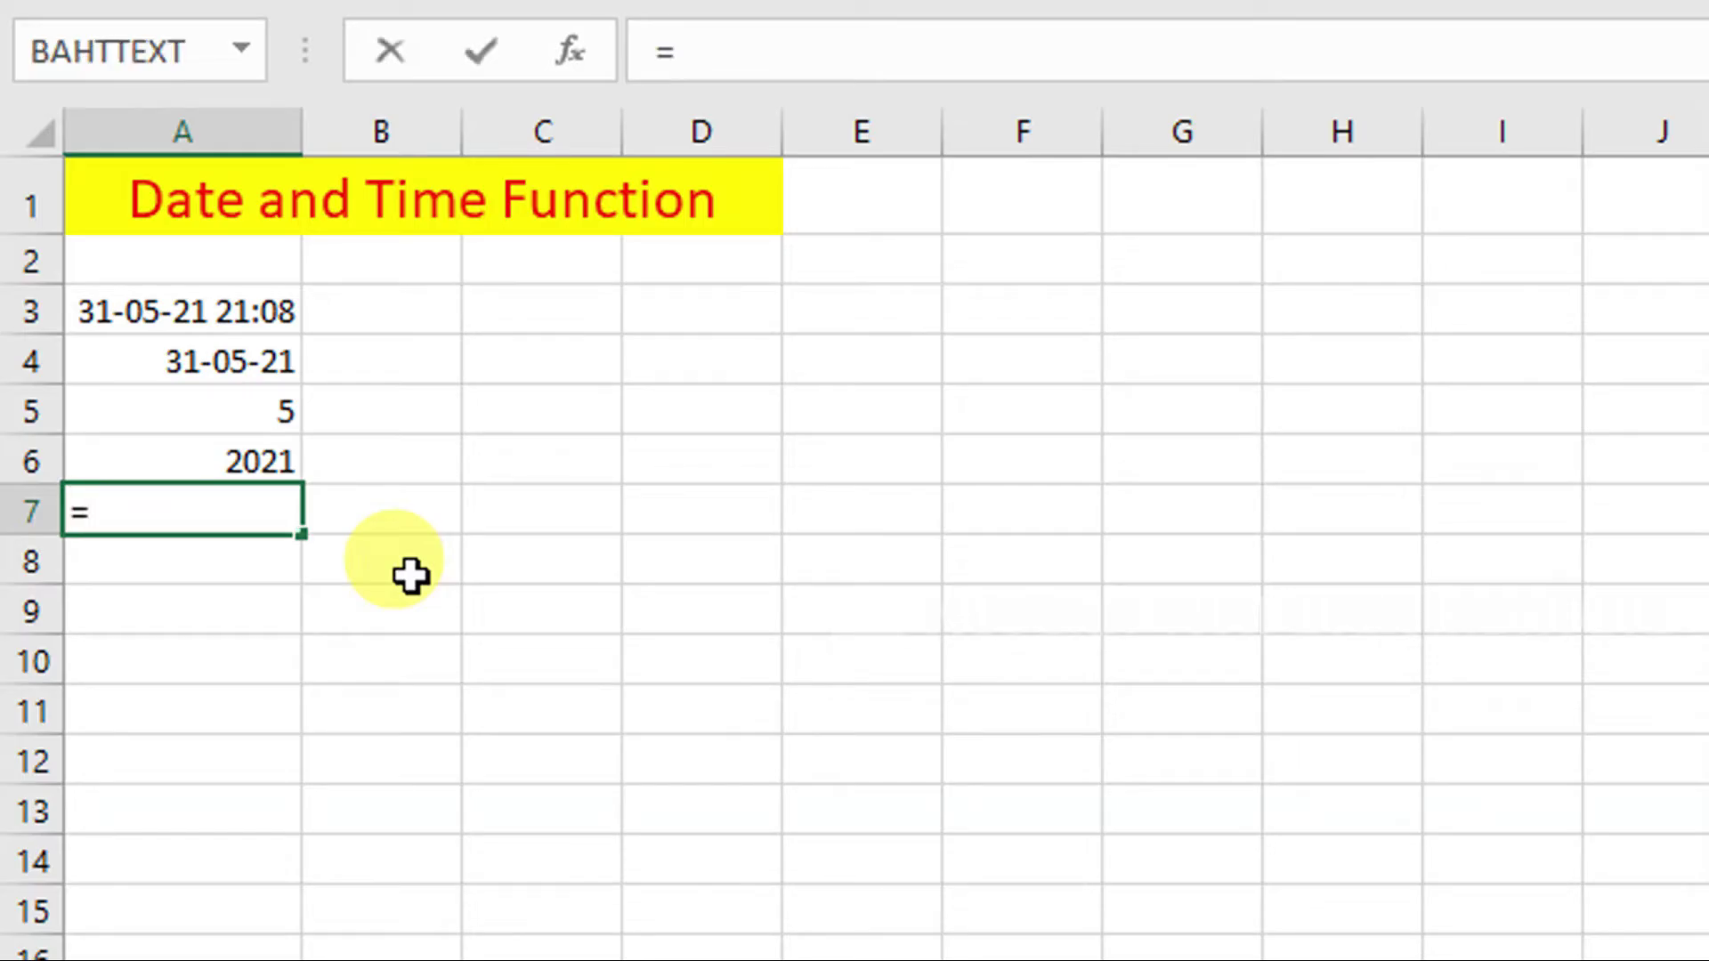
type("DAY")
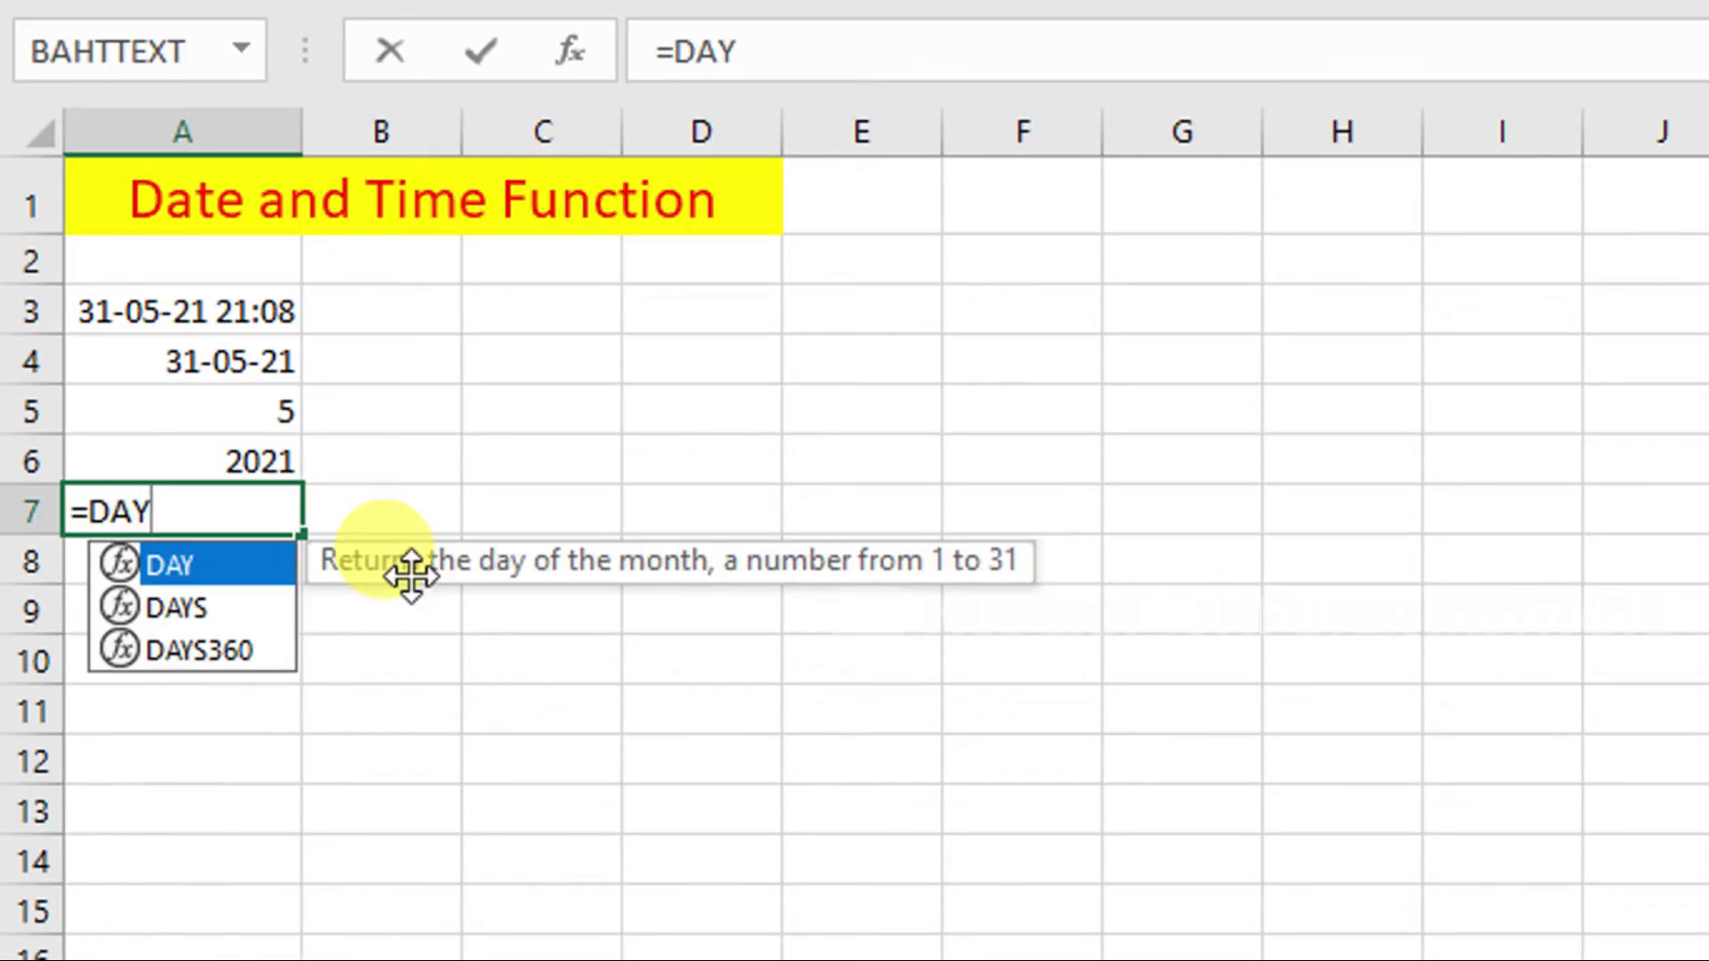
type("S")
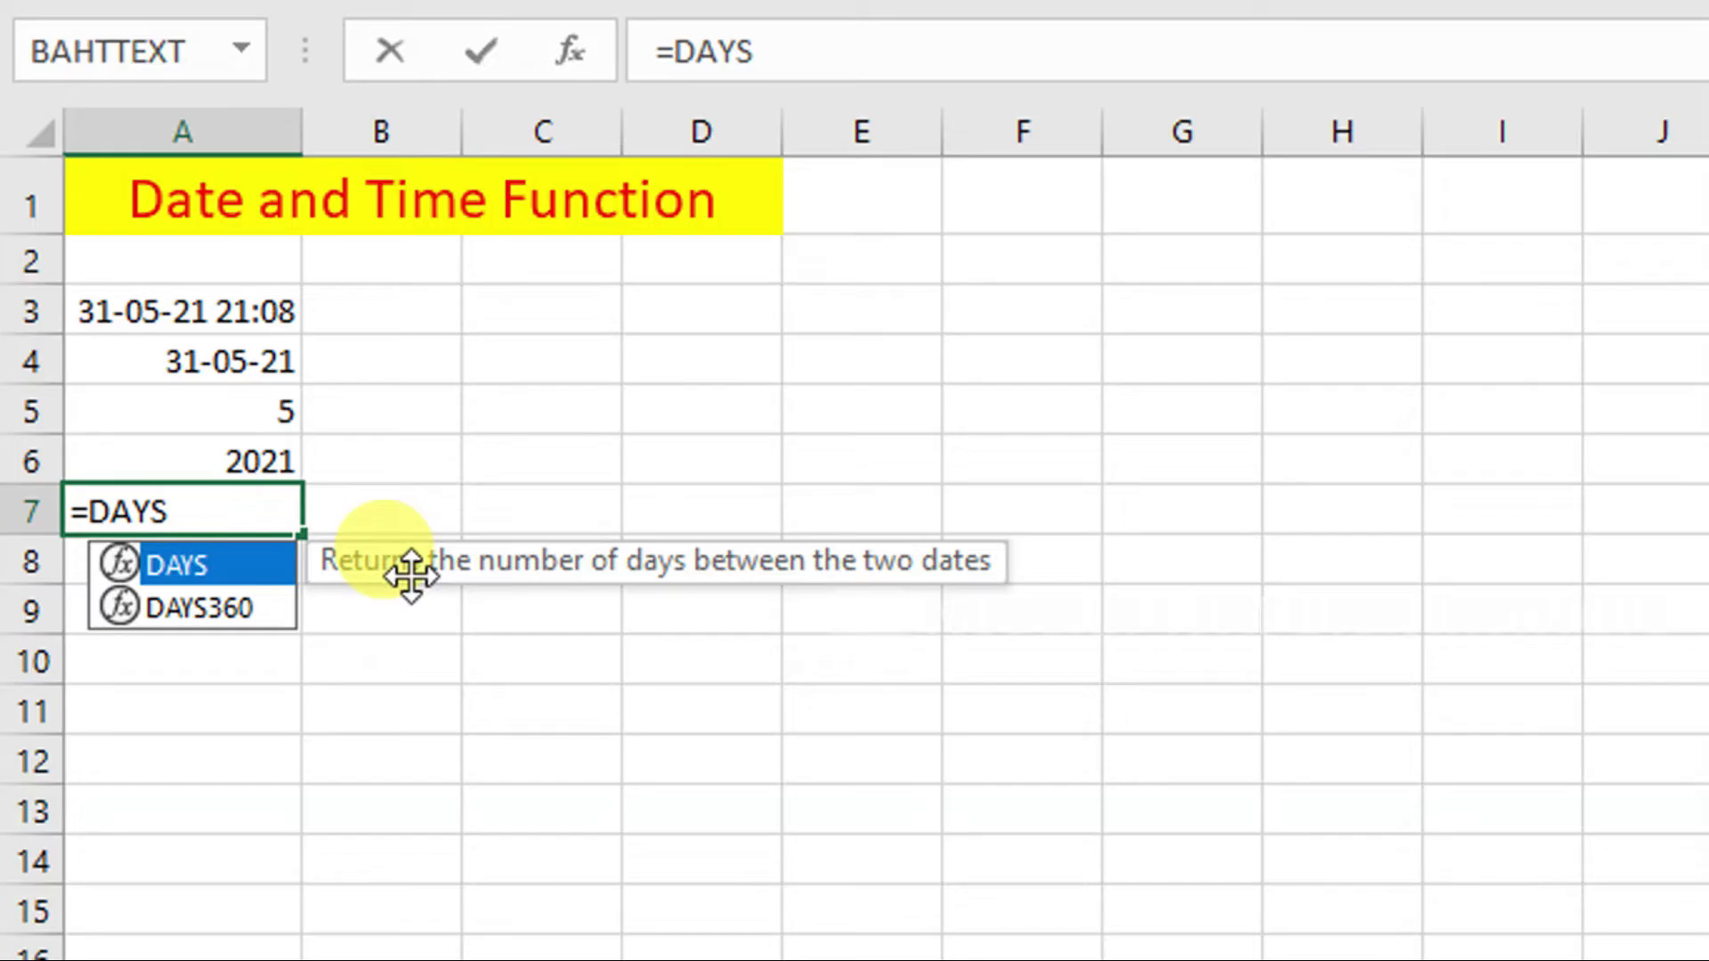
type("360")
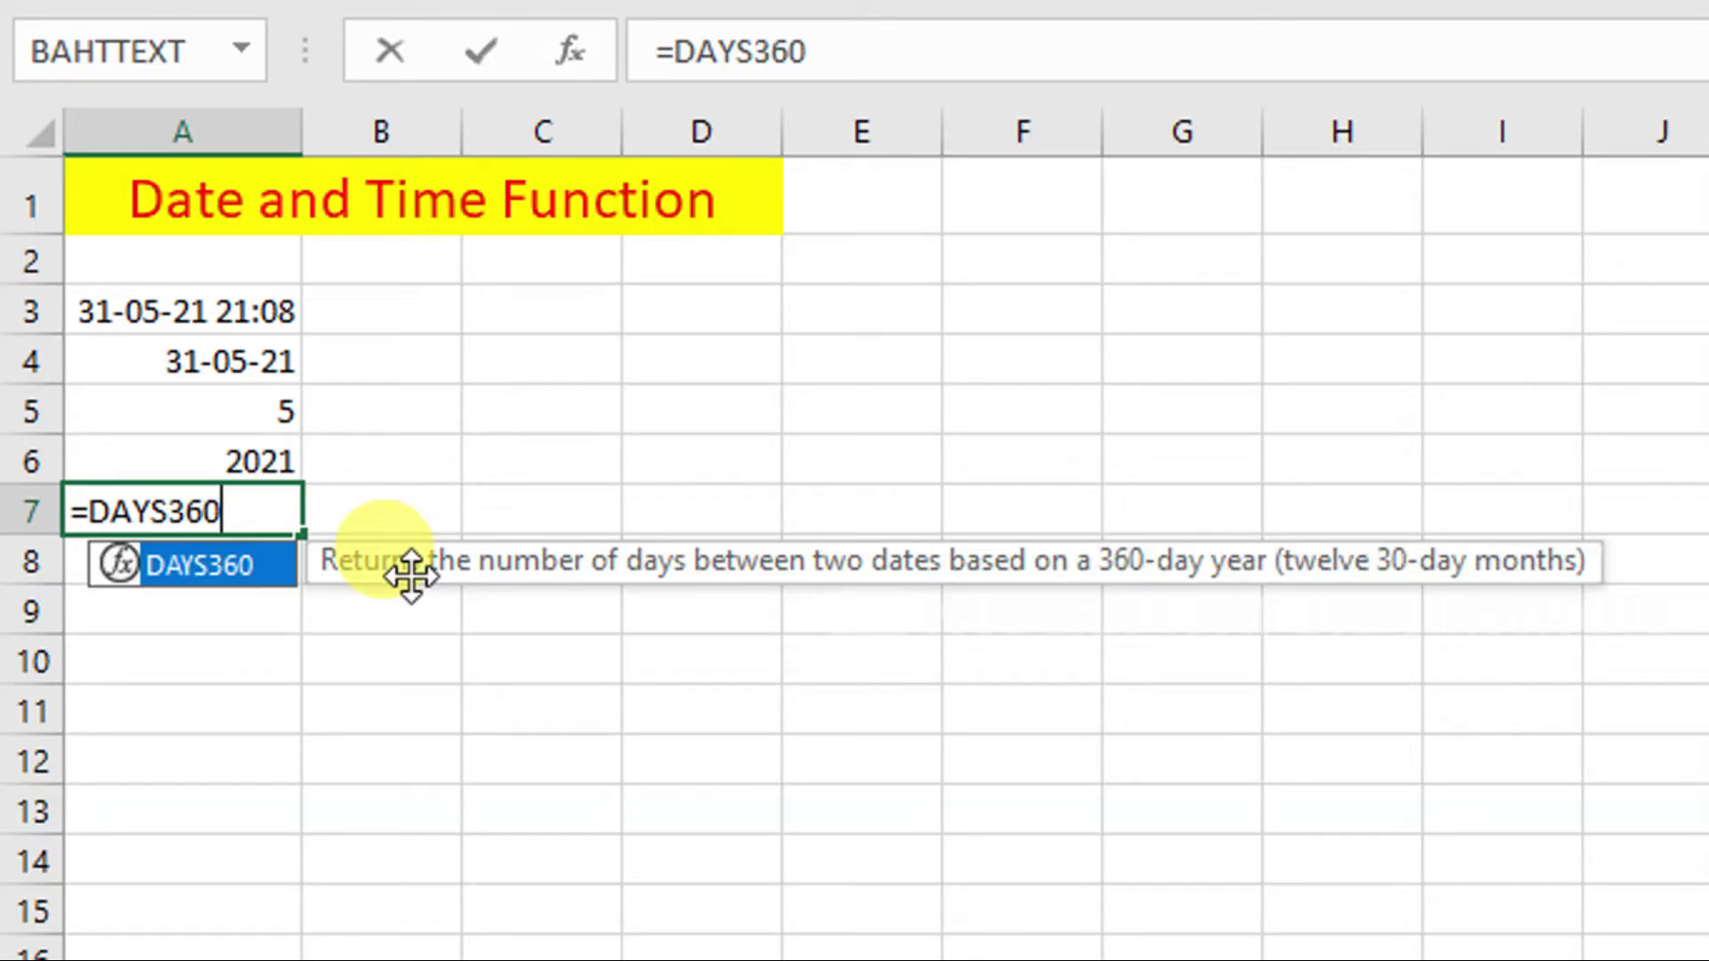
type("(")
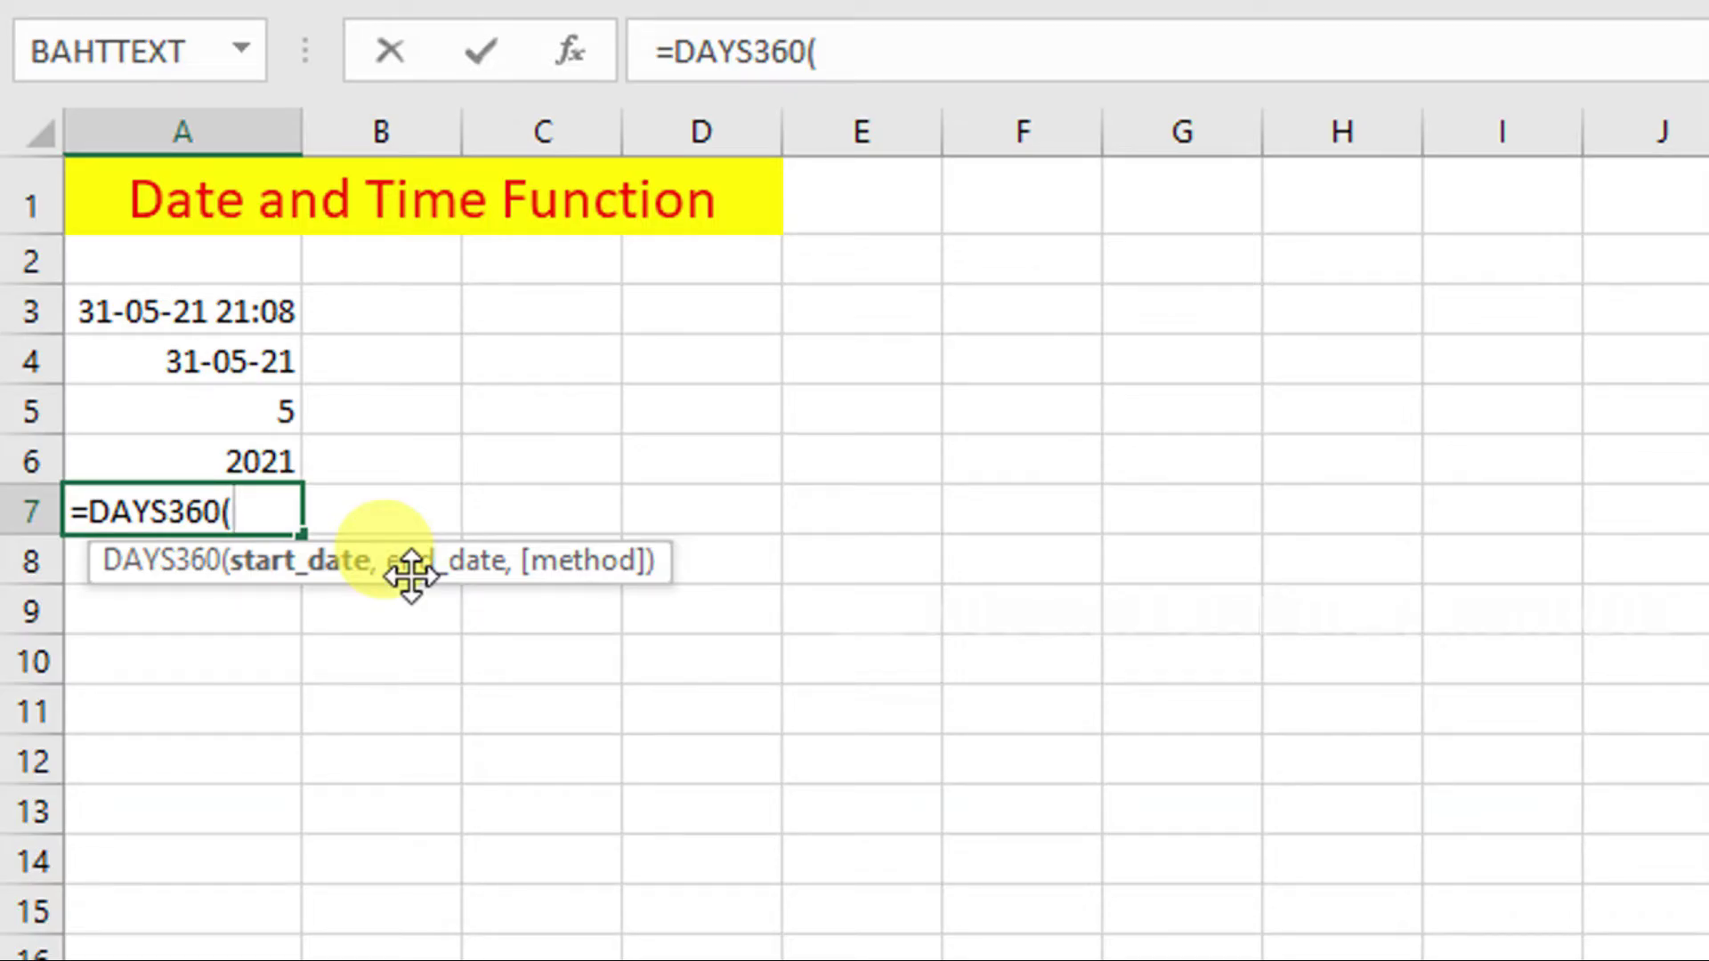
type("\"")
type("04/")
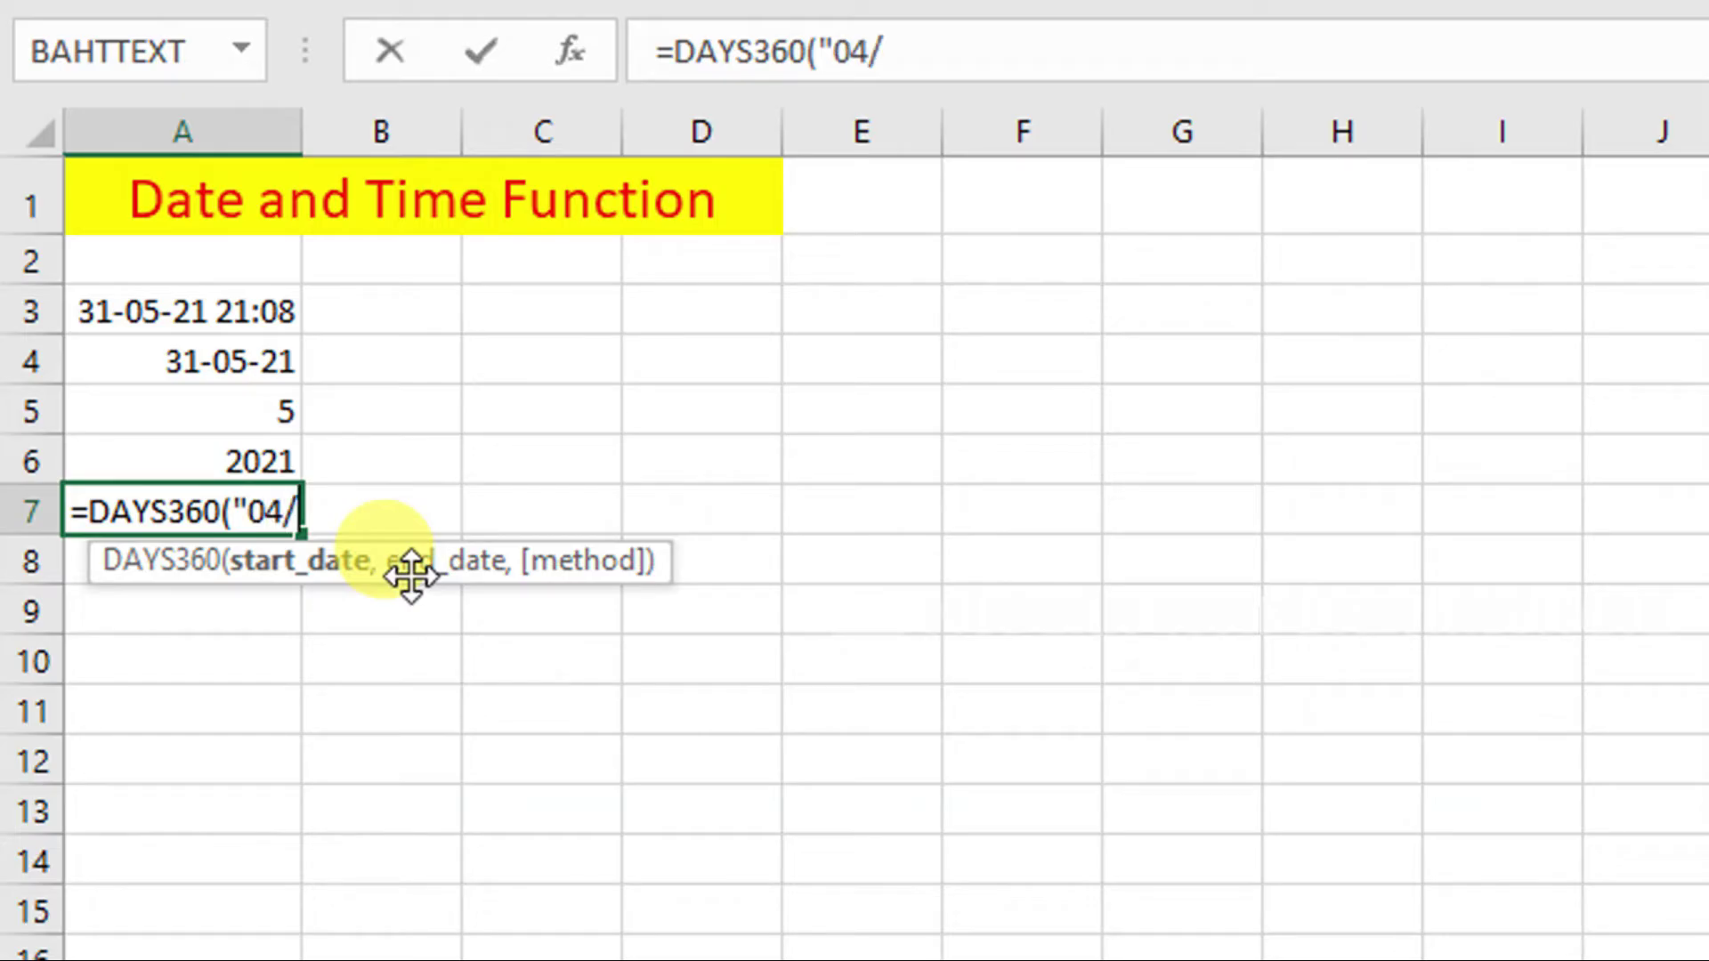
type("04/1992")
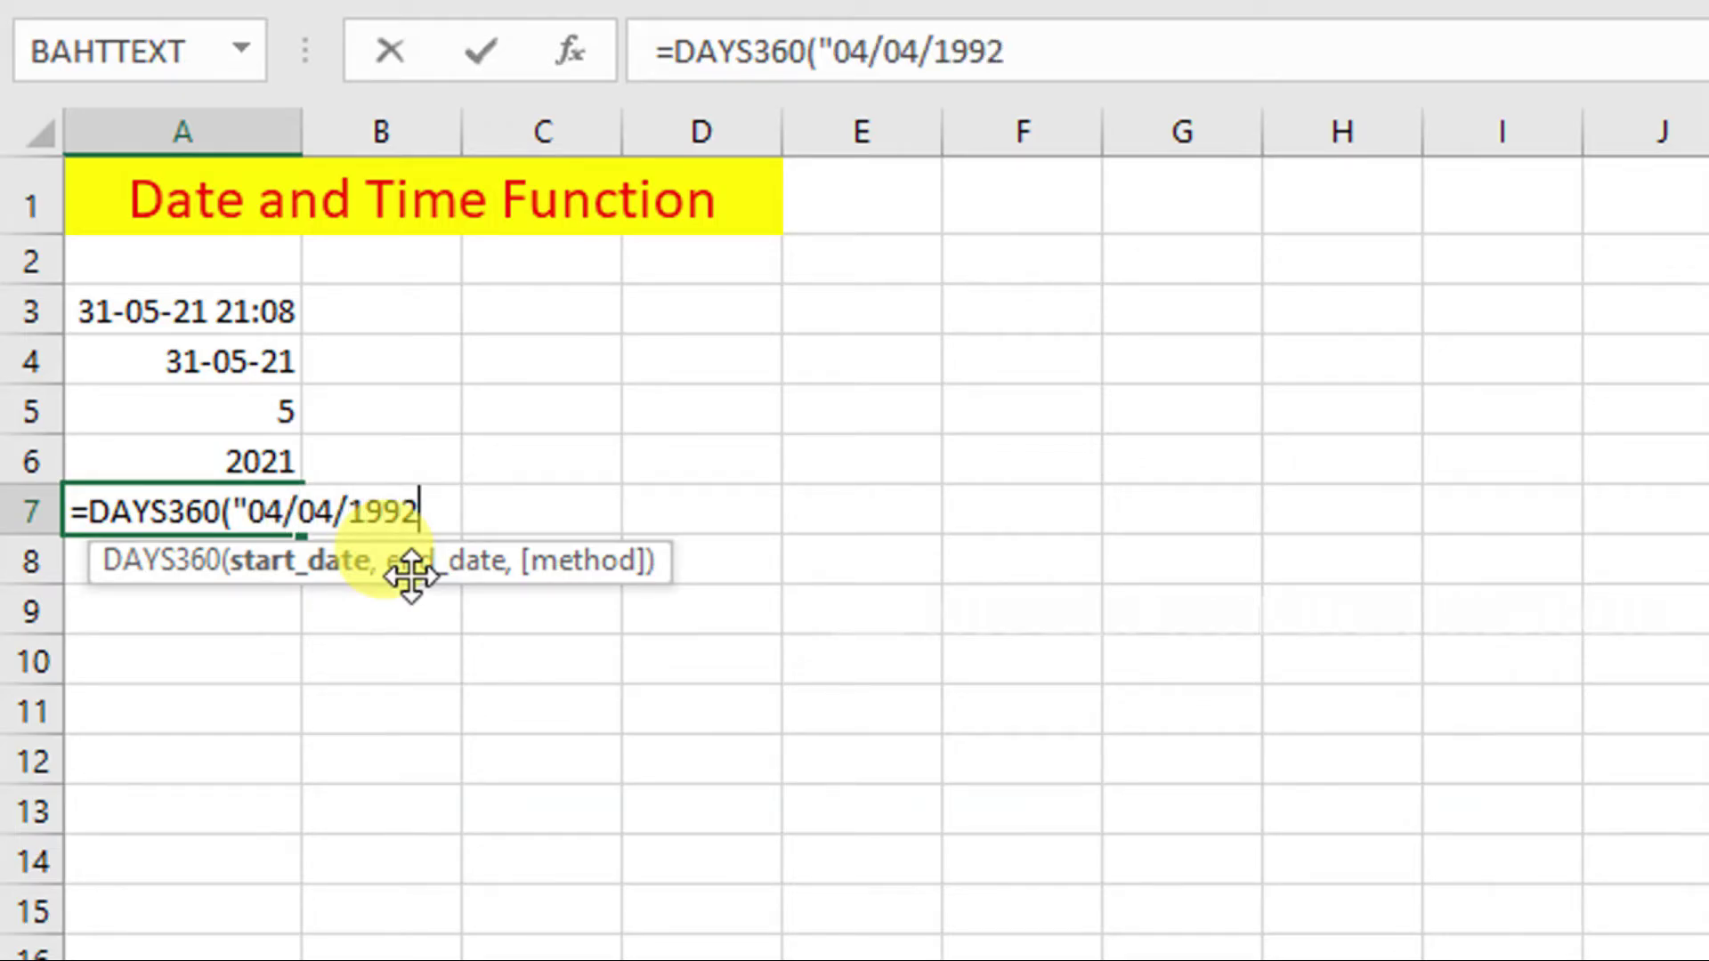
type("\"")
Add end date "31/05/2021" to the DAYS360 formula in A7 and commit it, giving 10497.
type(",")
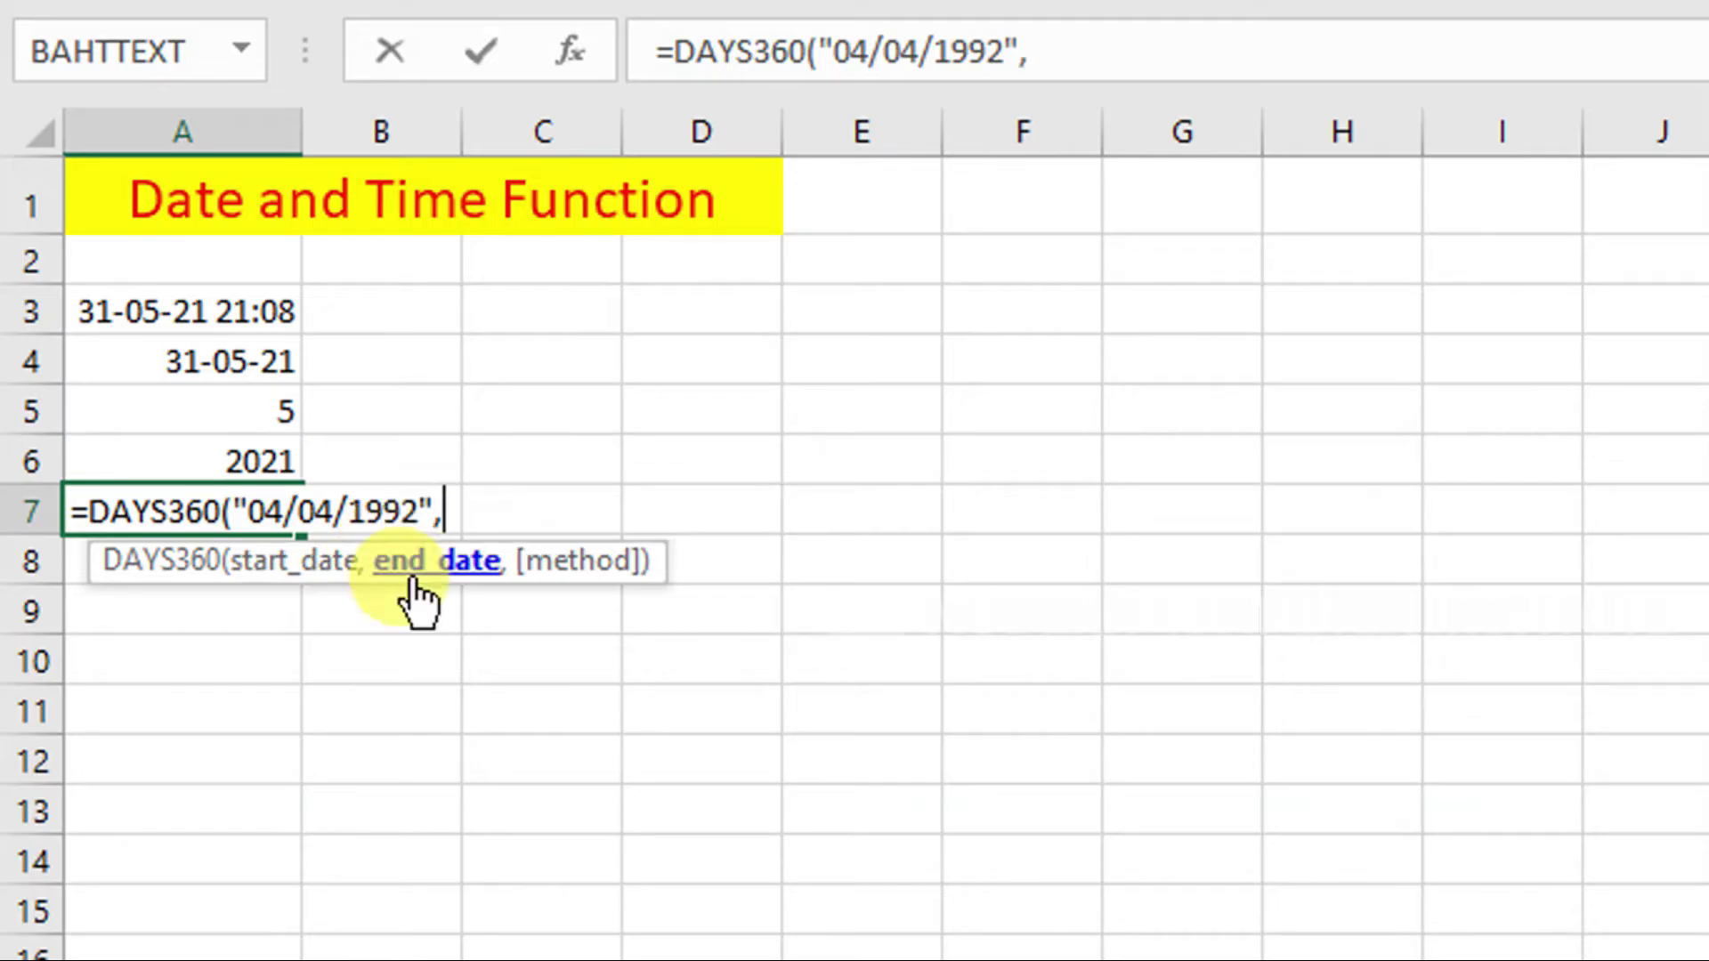
type("\"")
type("31/05/2021")
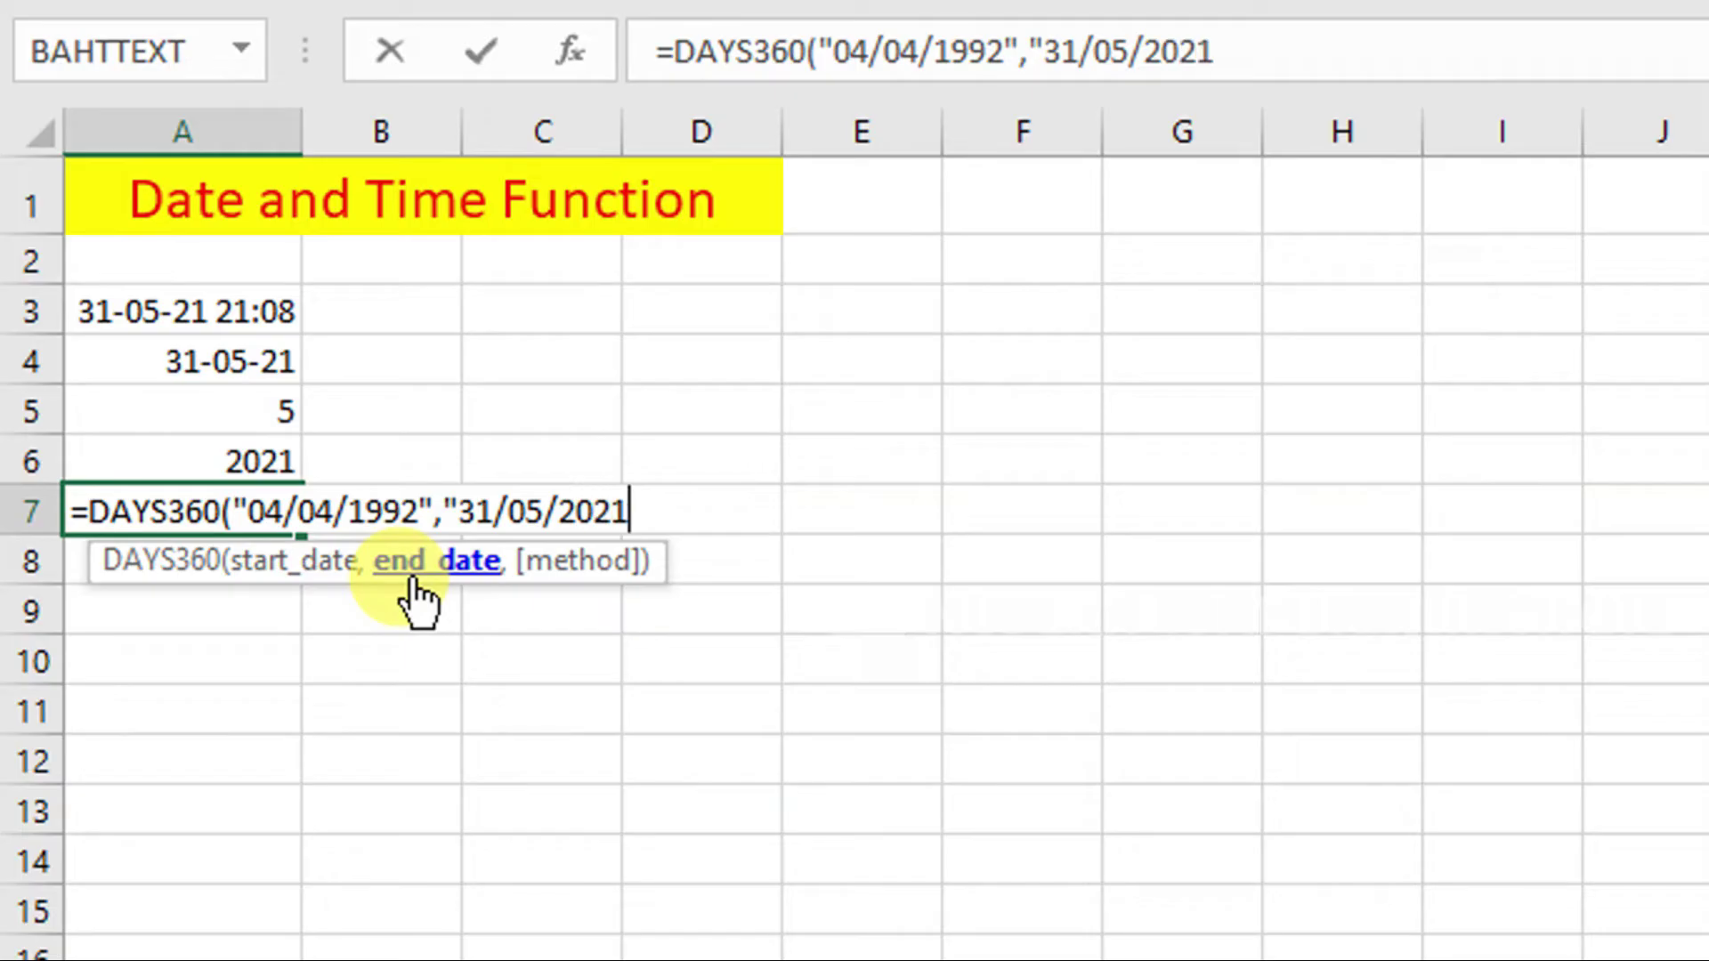
type("\"")
type(")")
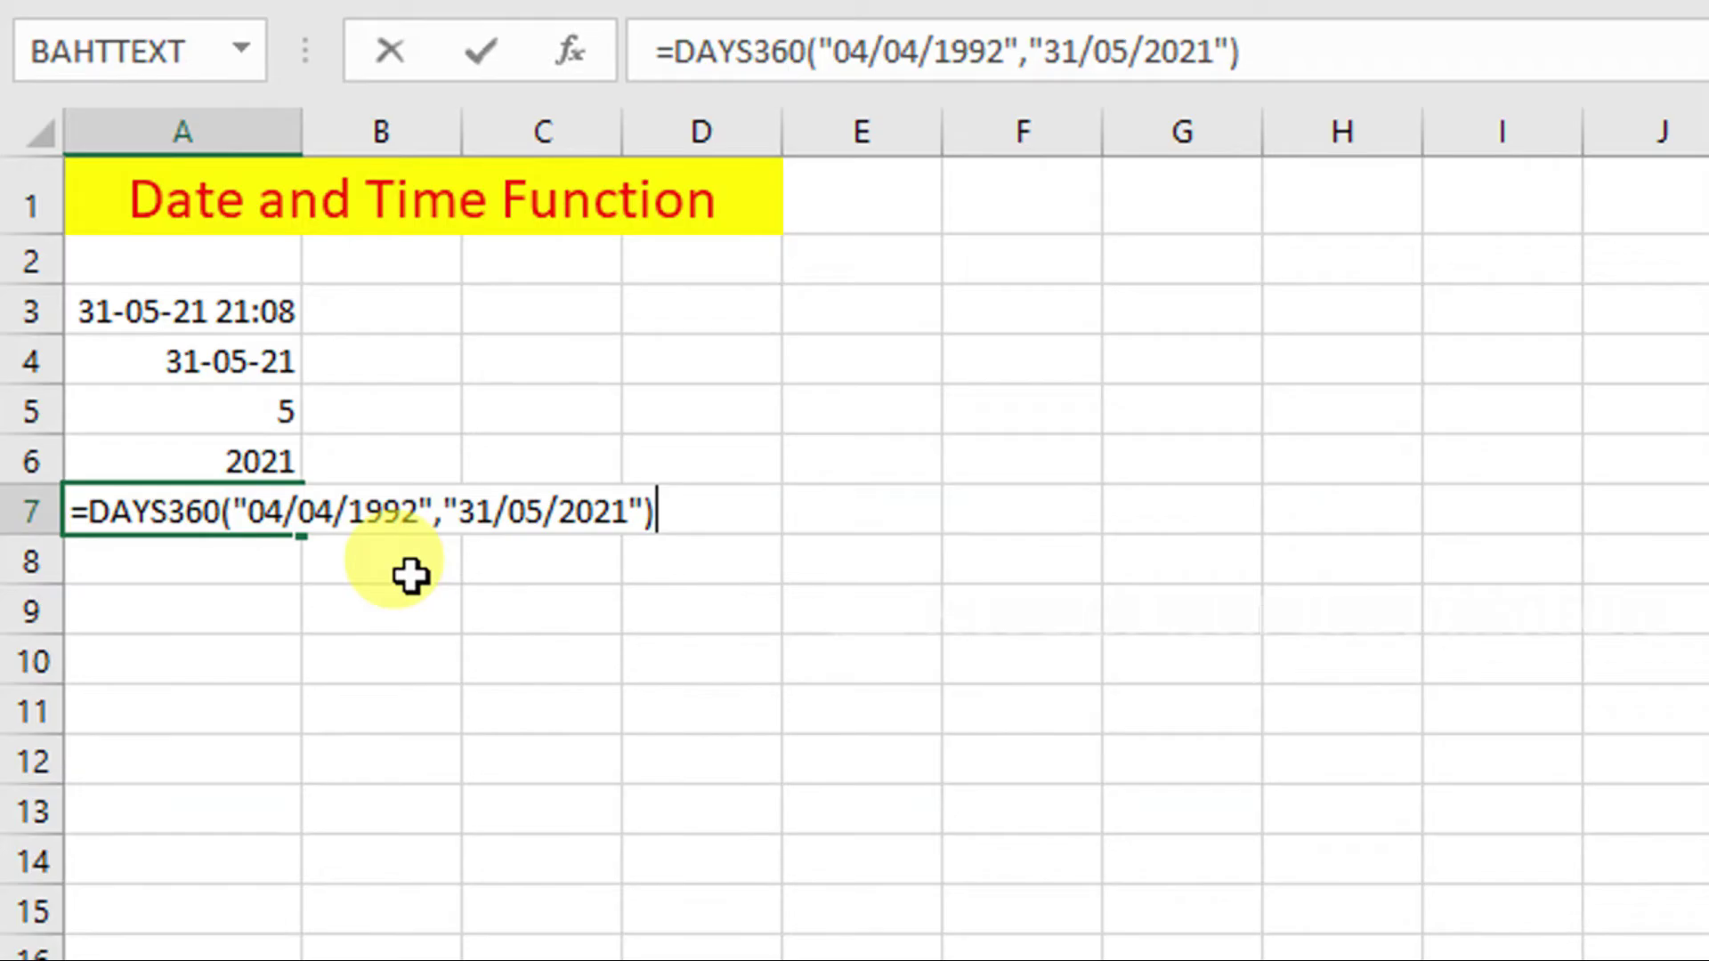
key("Return")
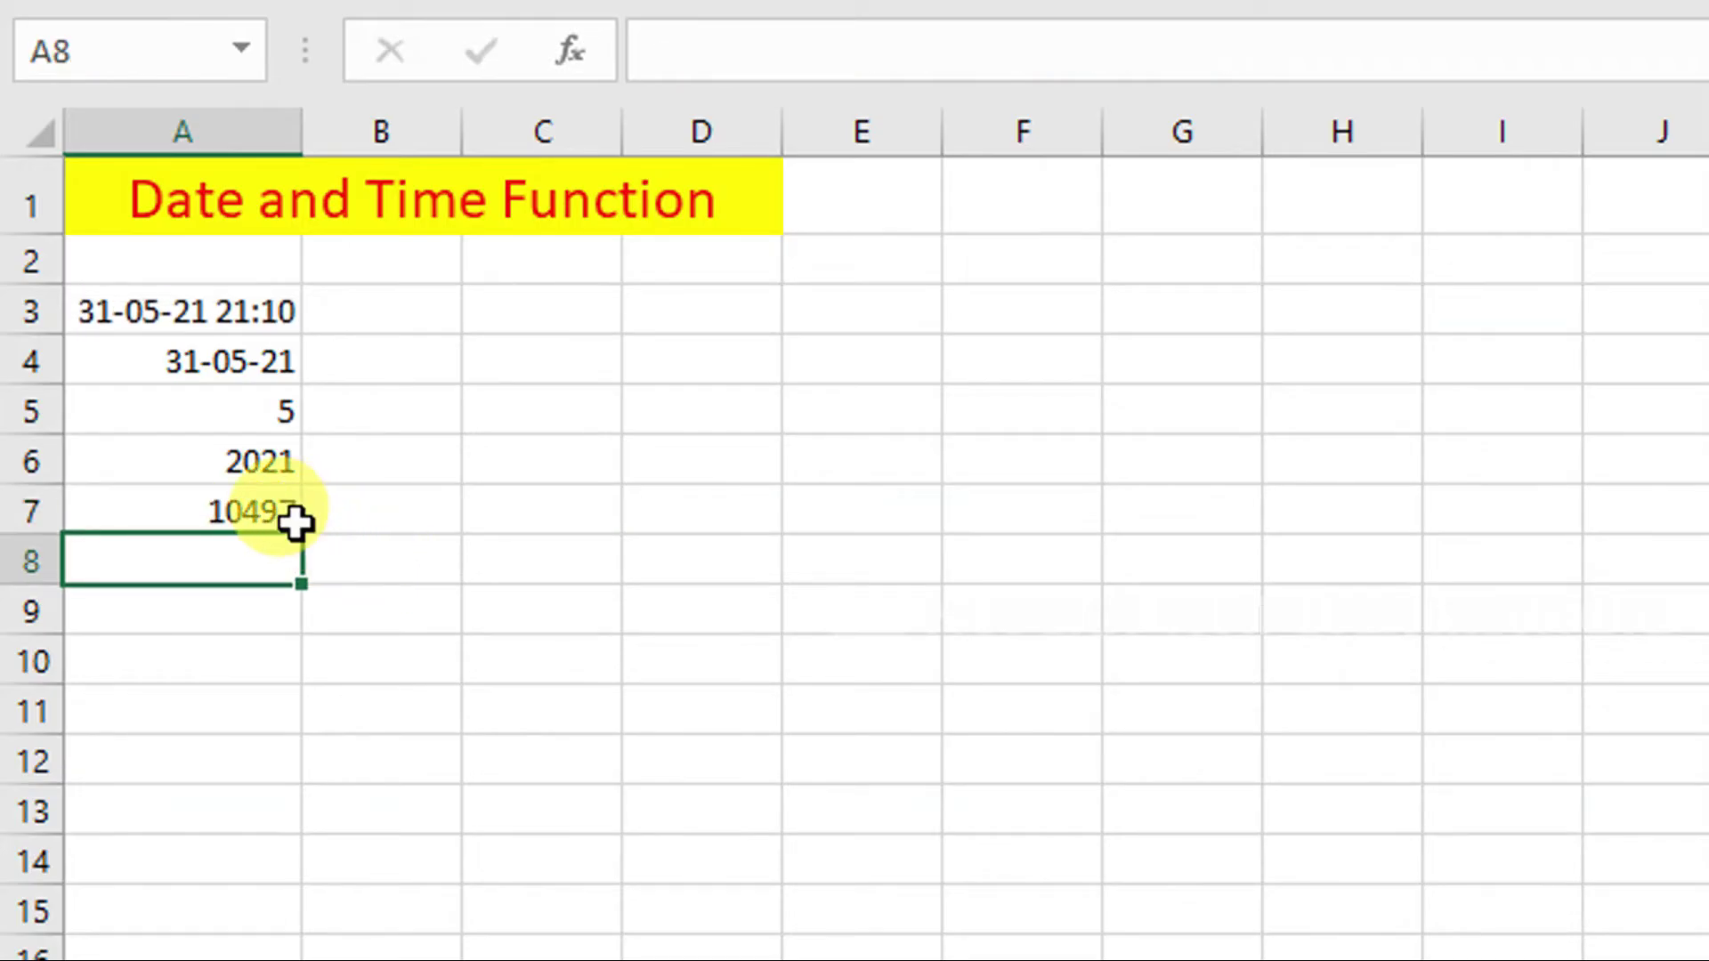
left_click(263, 512)
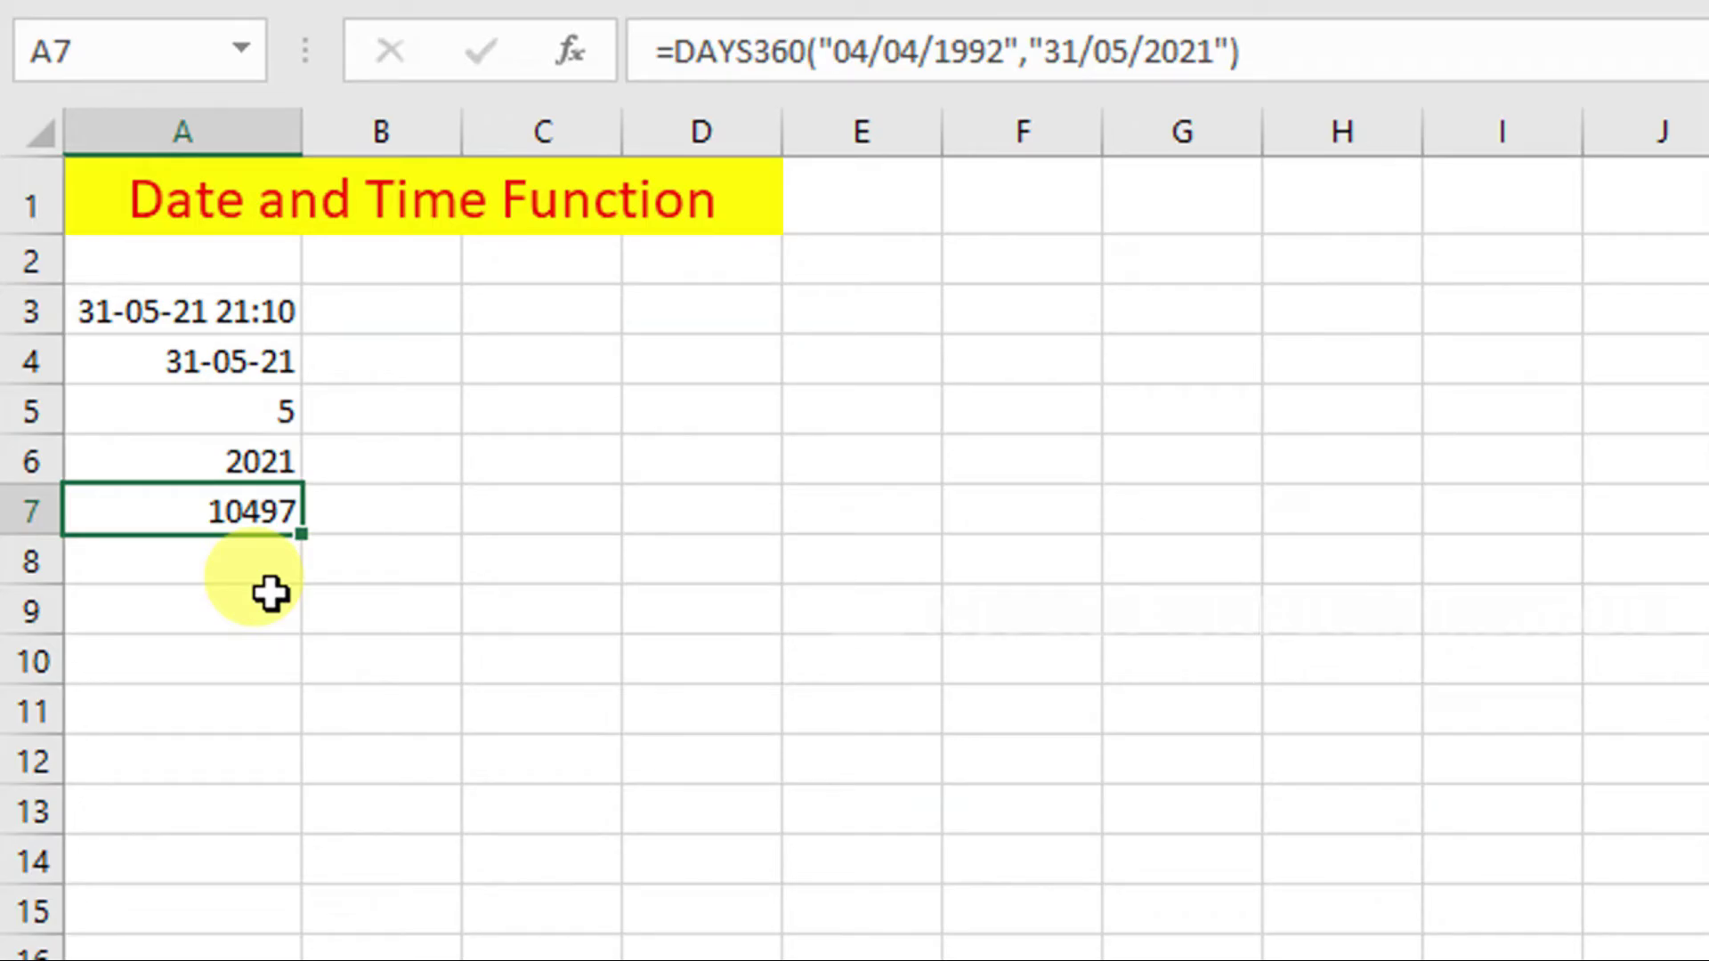
left_click(268, 598)
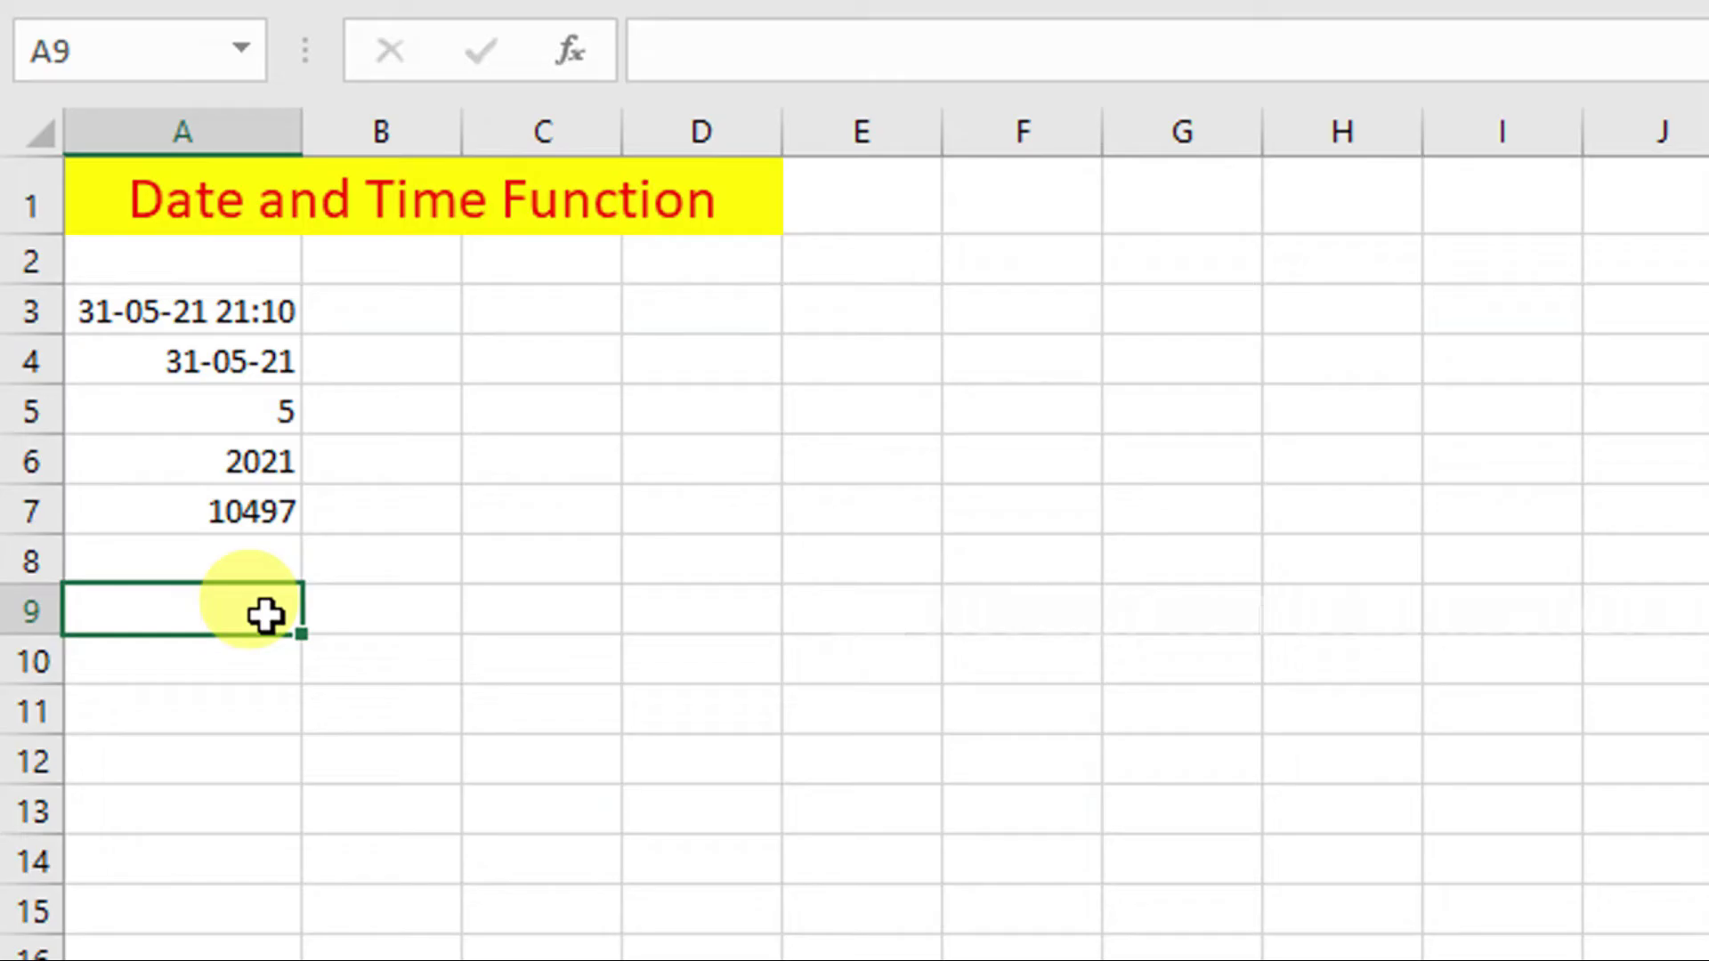
In B3 type =DATEDIF("04/04/1992","31/05/2021"," after fixing a typo, leaving the unit open.
left_click(393, 325)
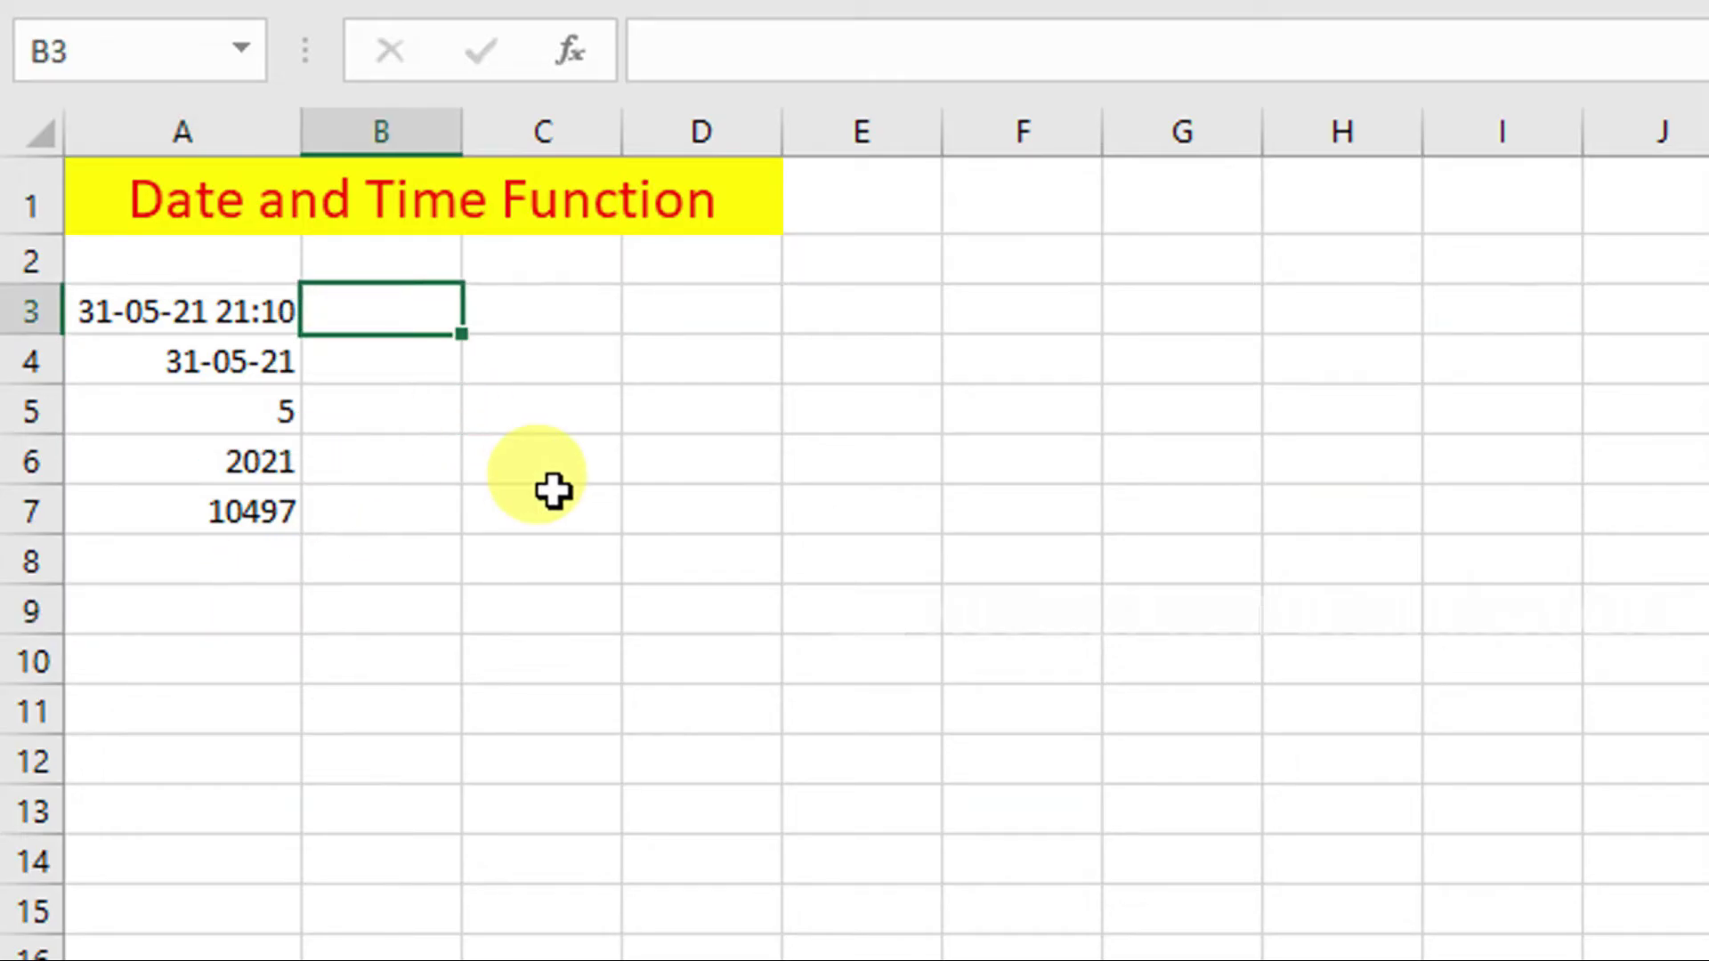
type("=")
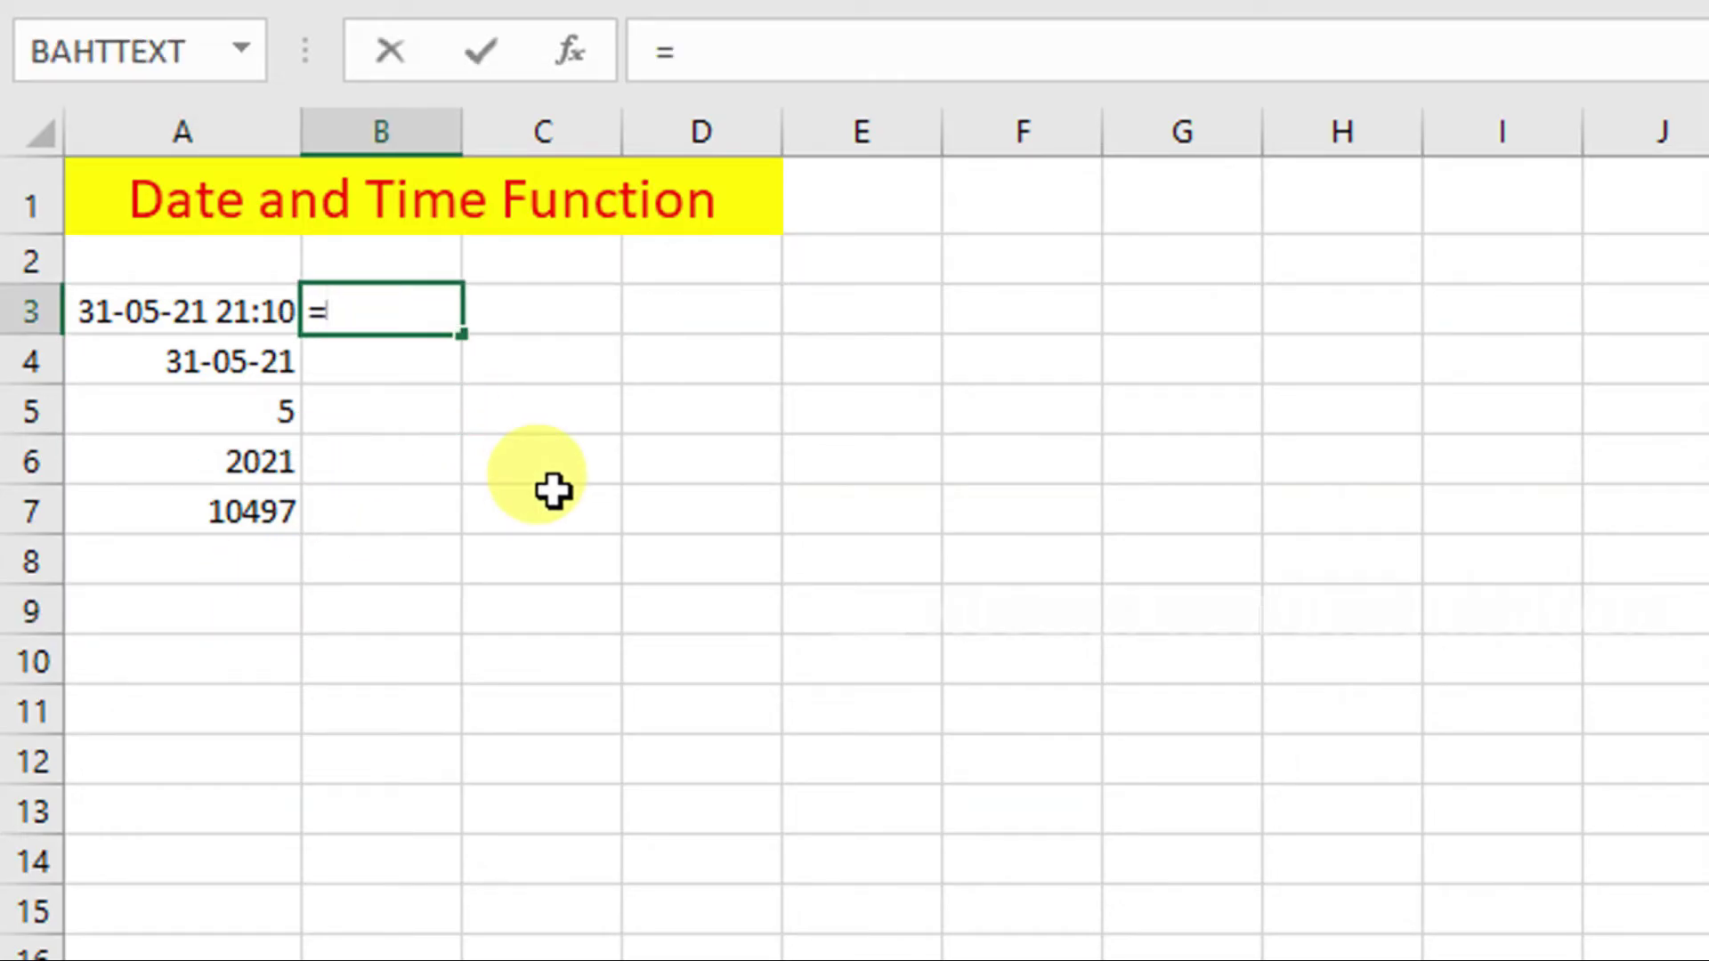
type("DA")
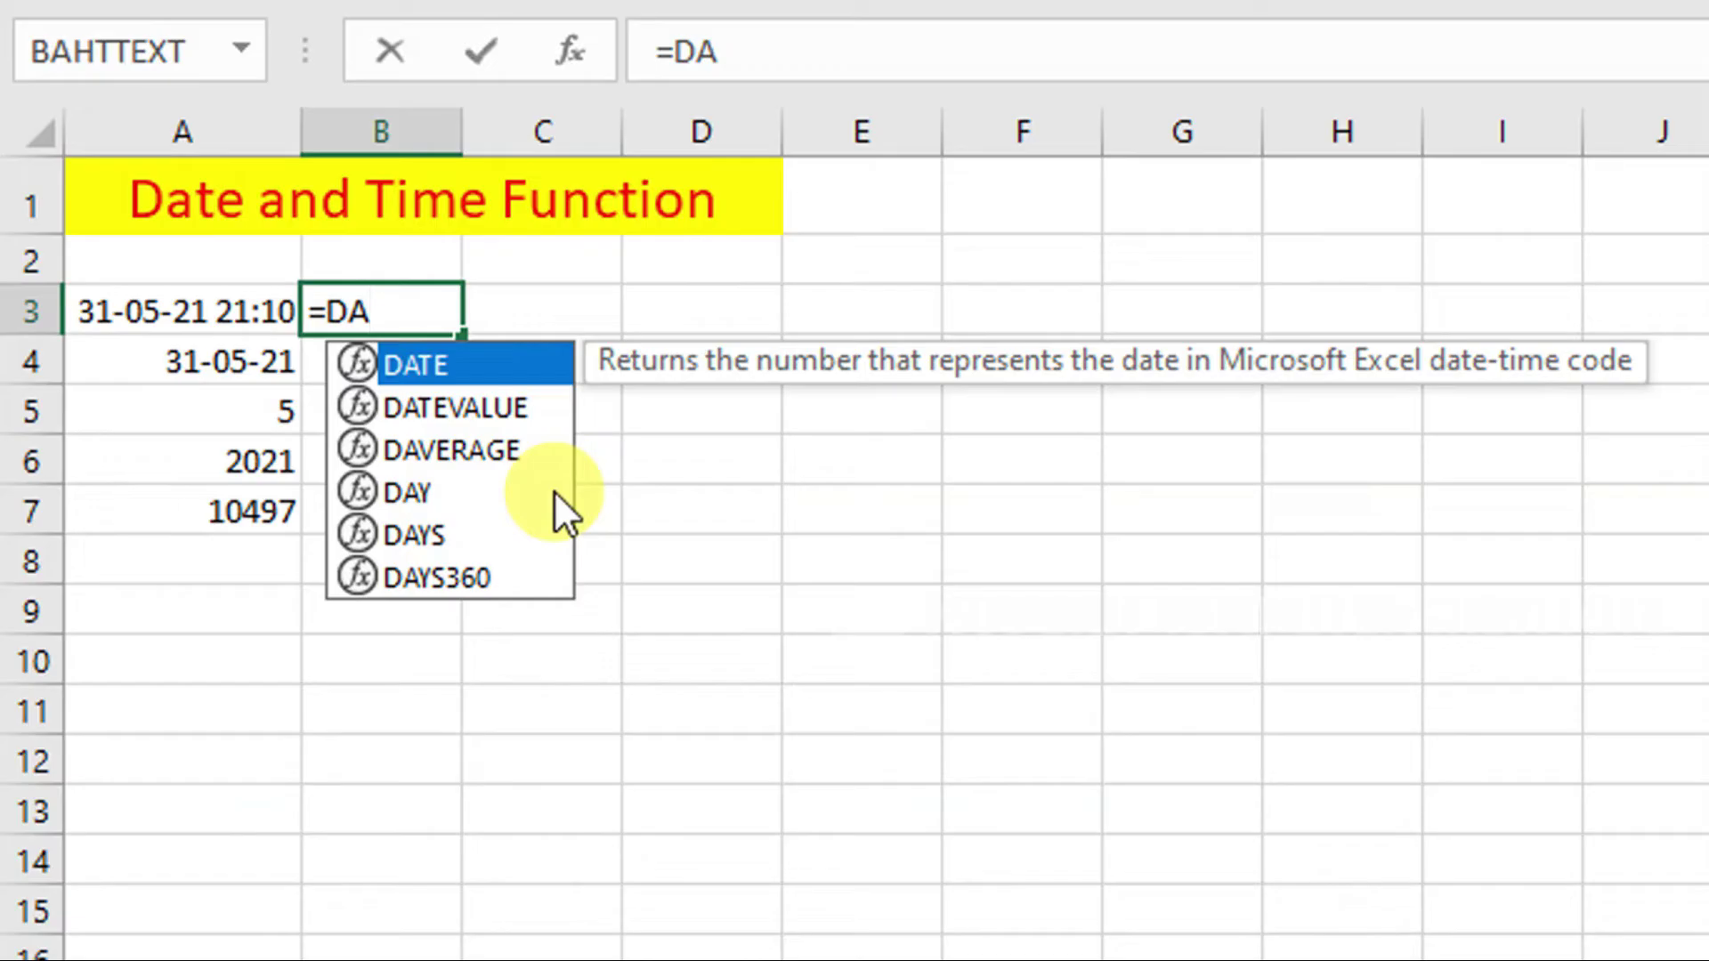
type("TED")
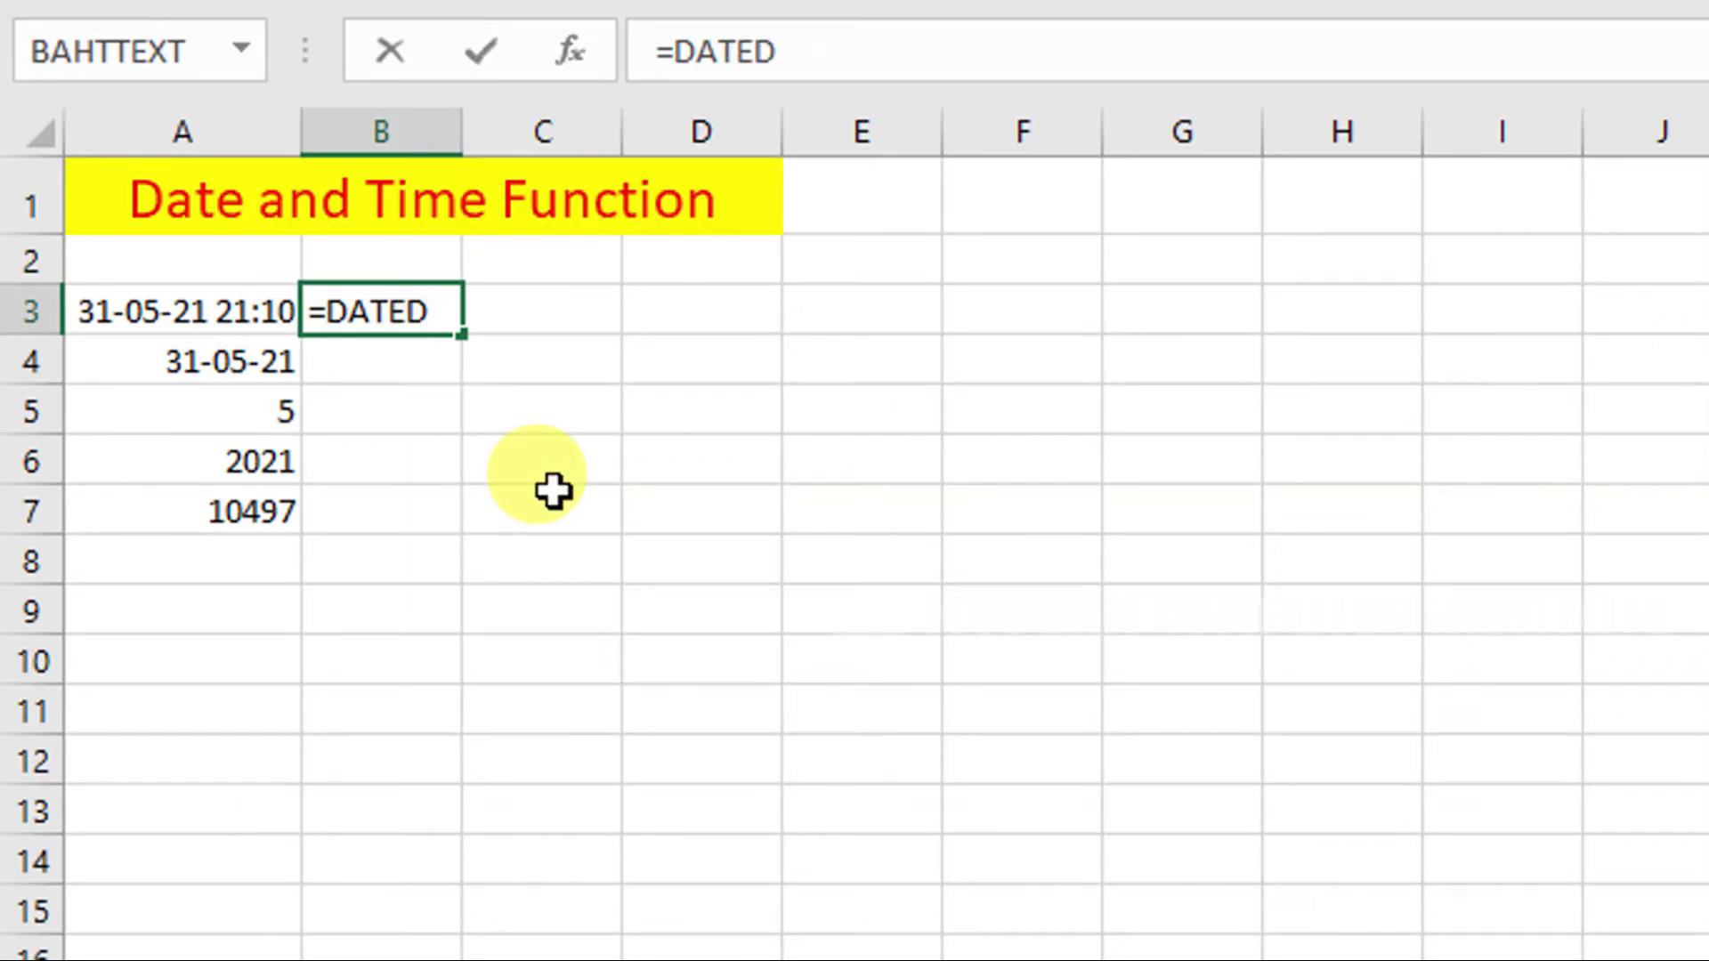
type("IF")
type("(")
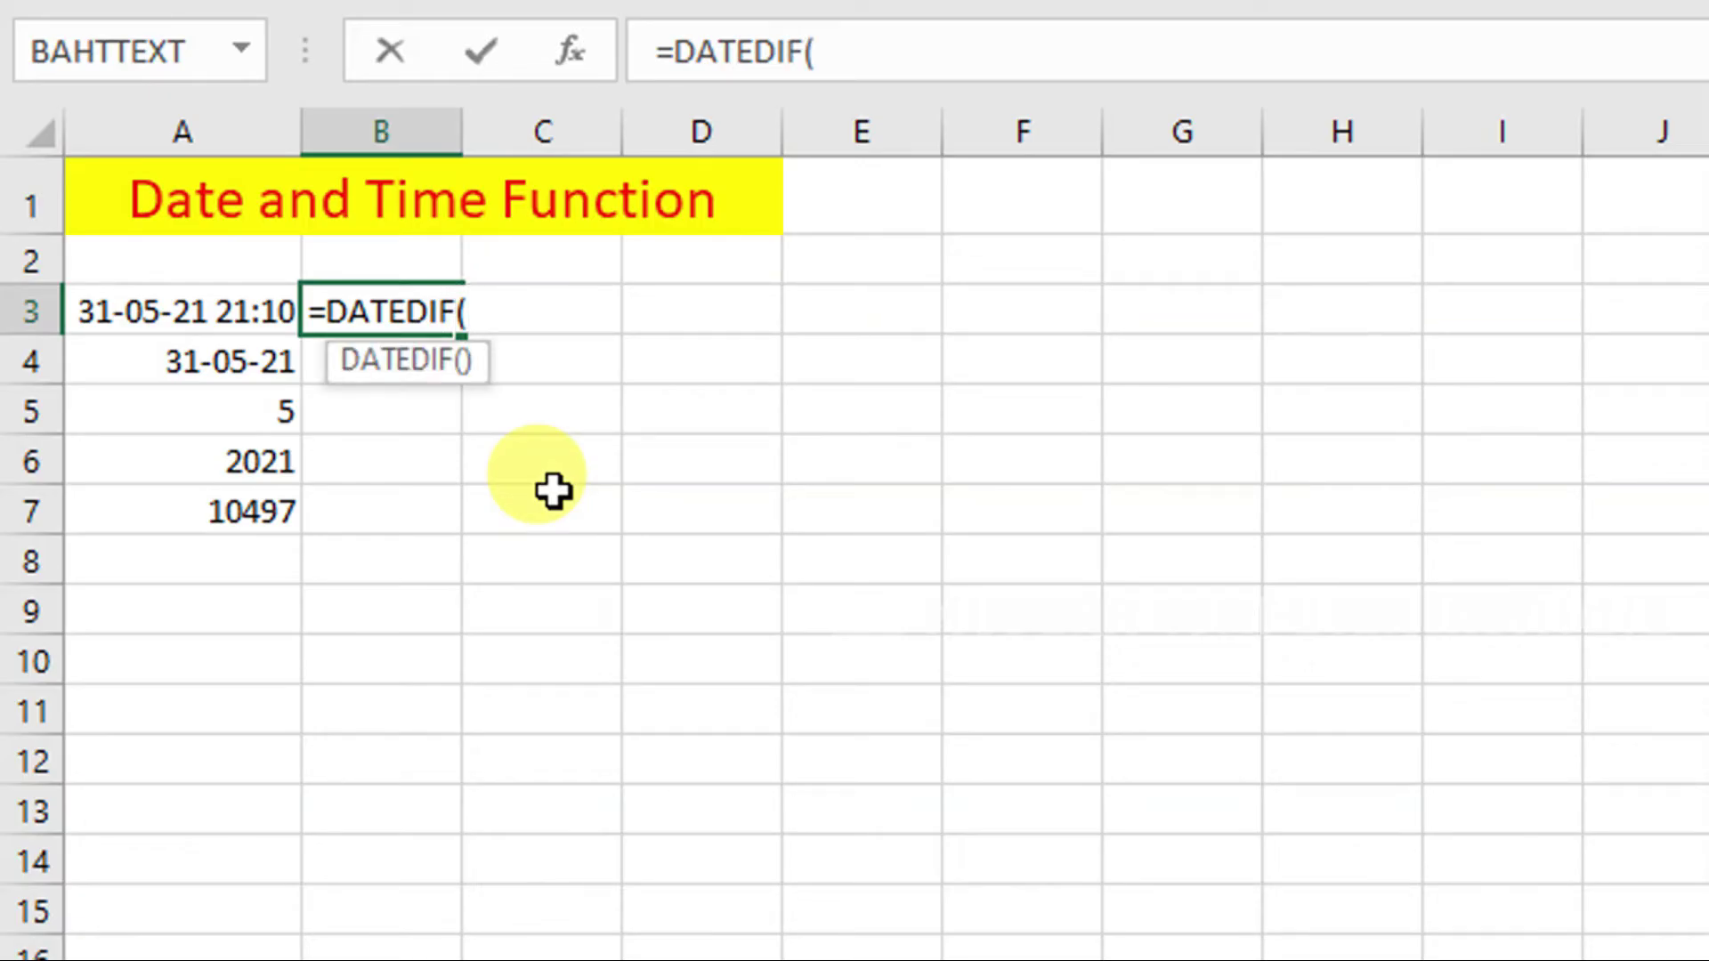
type("04")
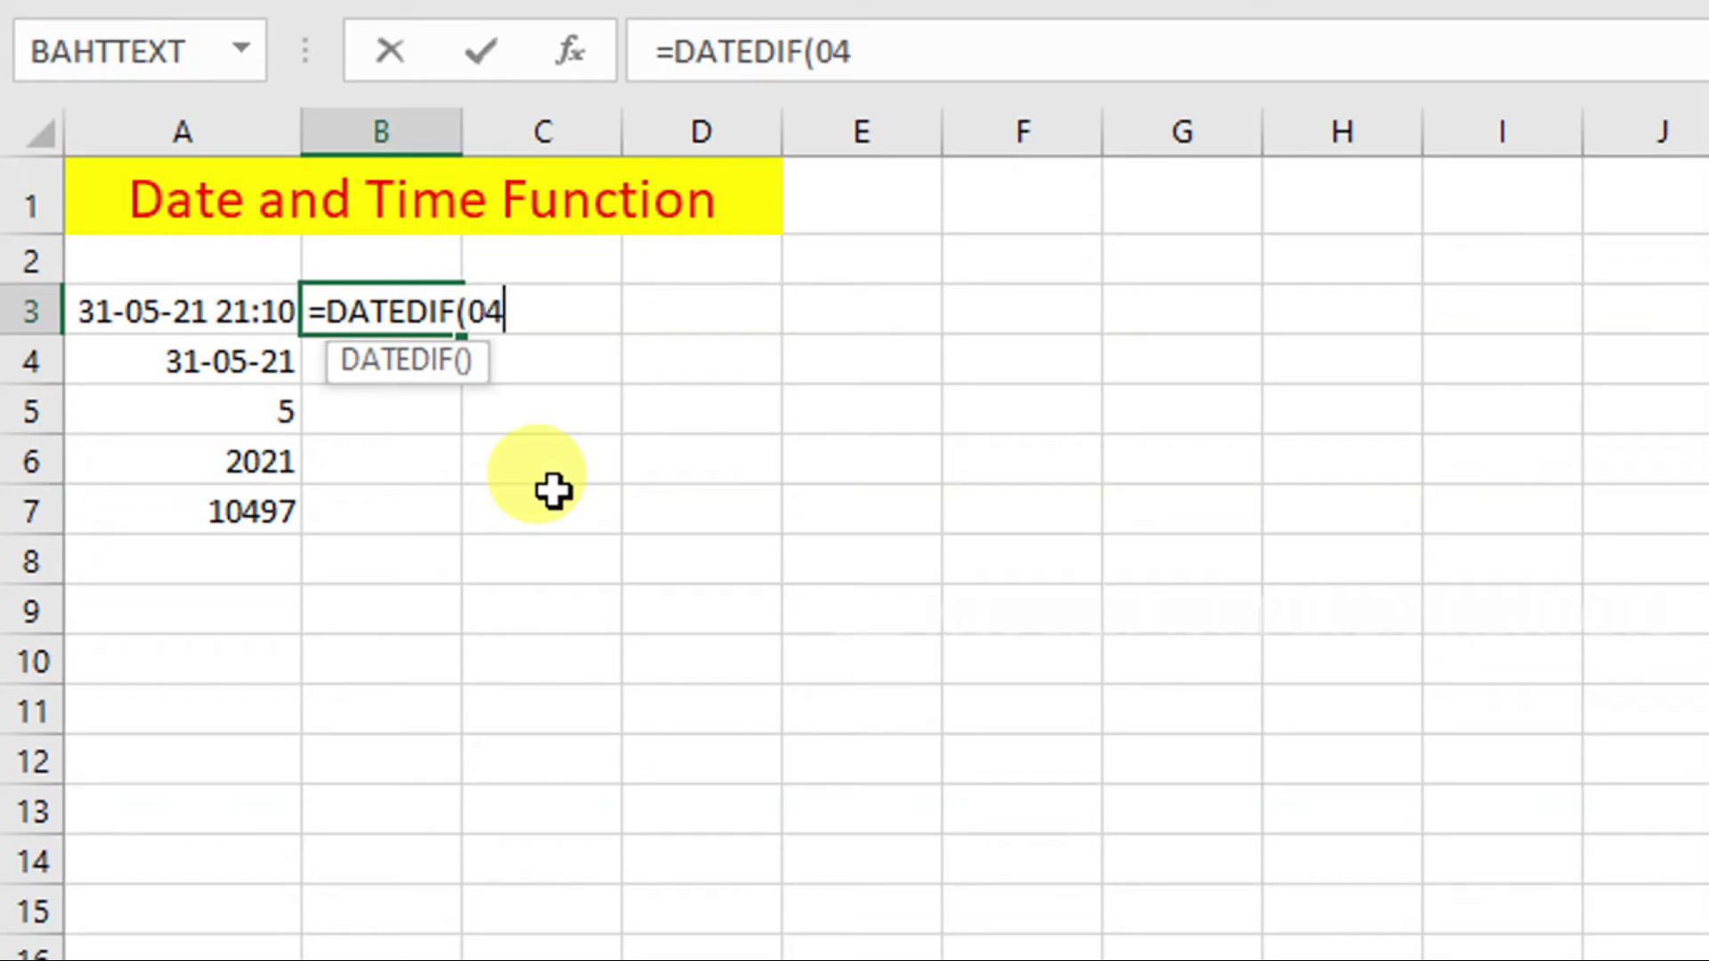
type("/0")
key("BackSpace")
key("BackSpace")
key("BackSpace")
key("BackSpace")
type("\"04/04/")
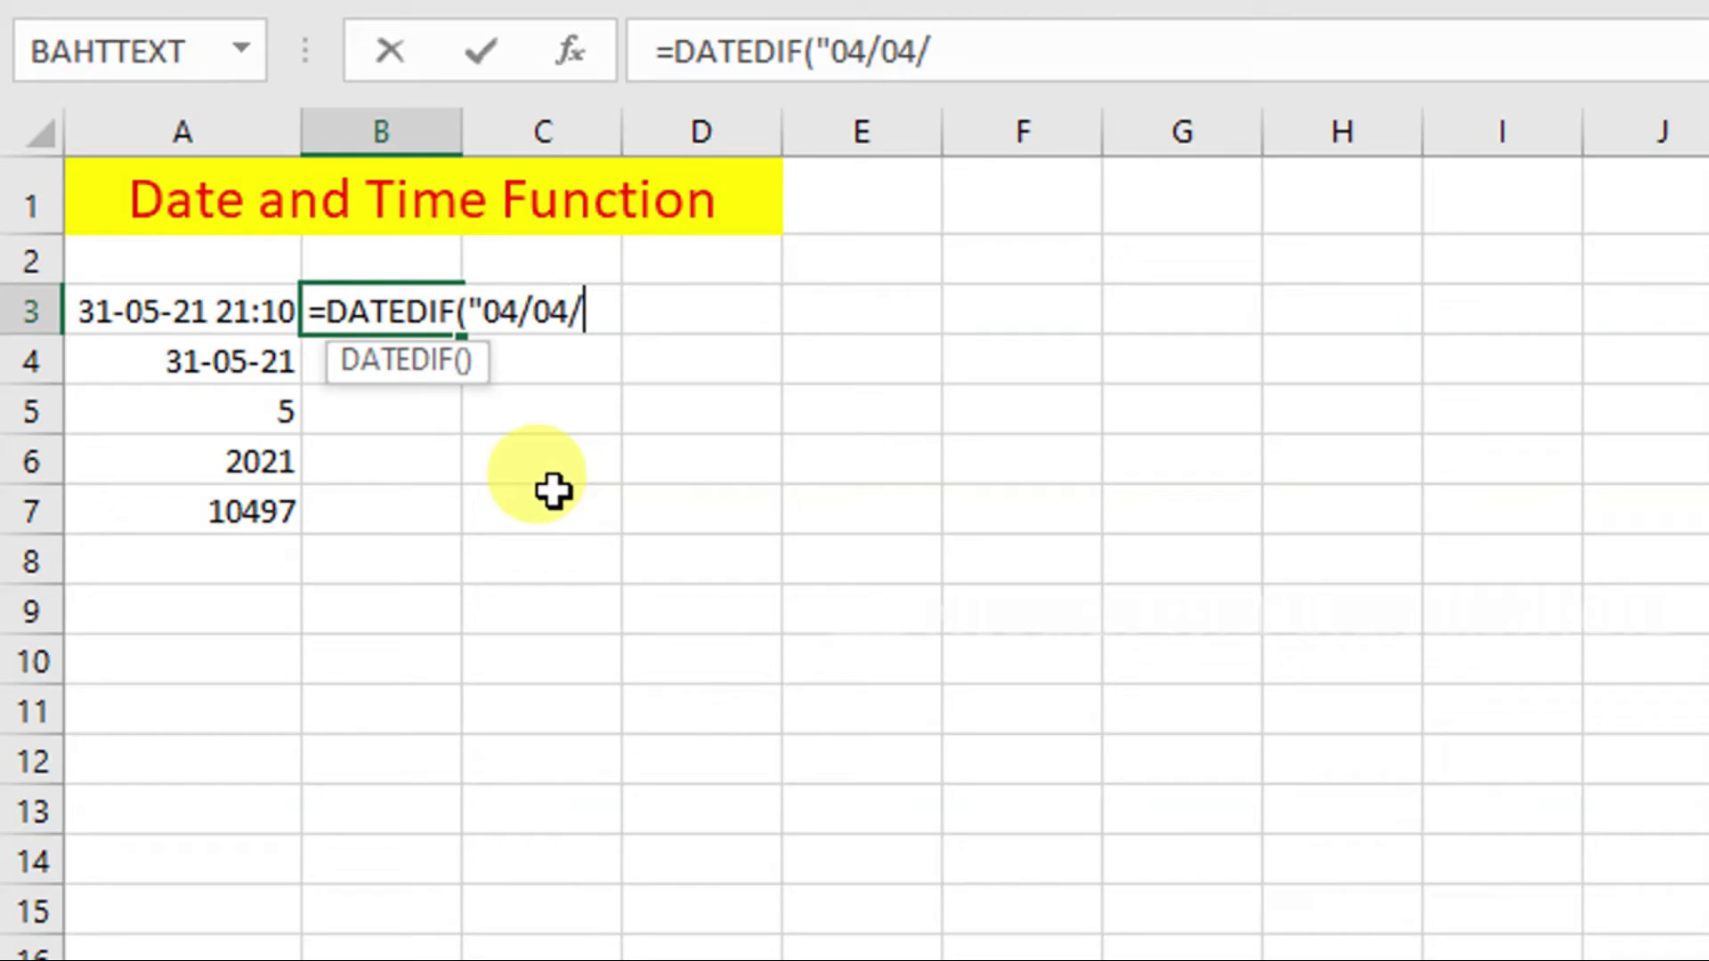
type("1992\",\"31/05/")
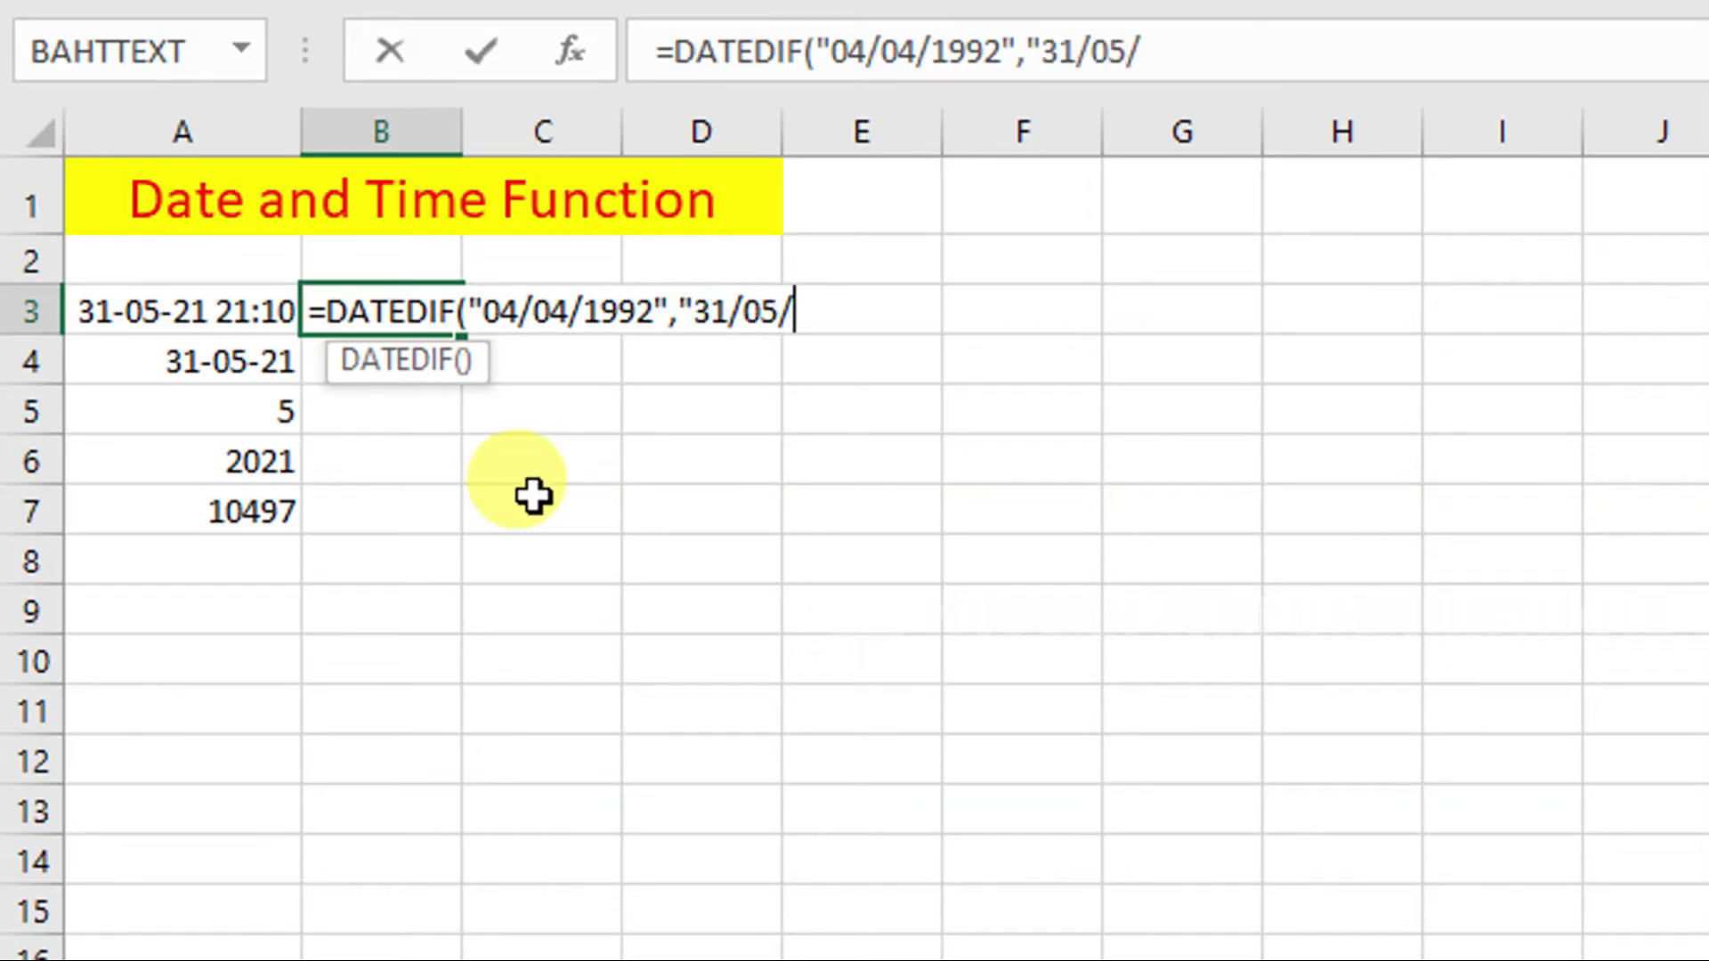
type("2021")
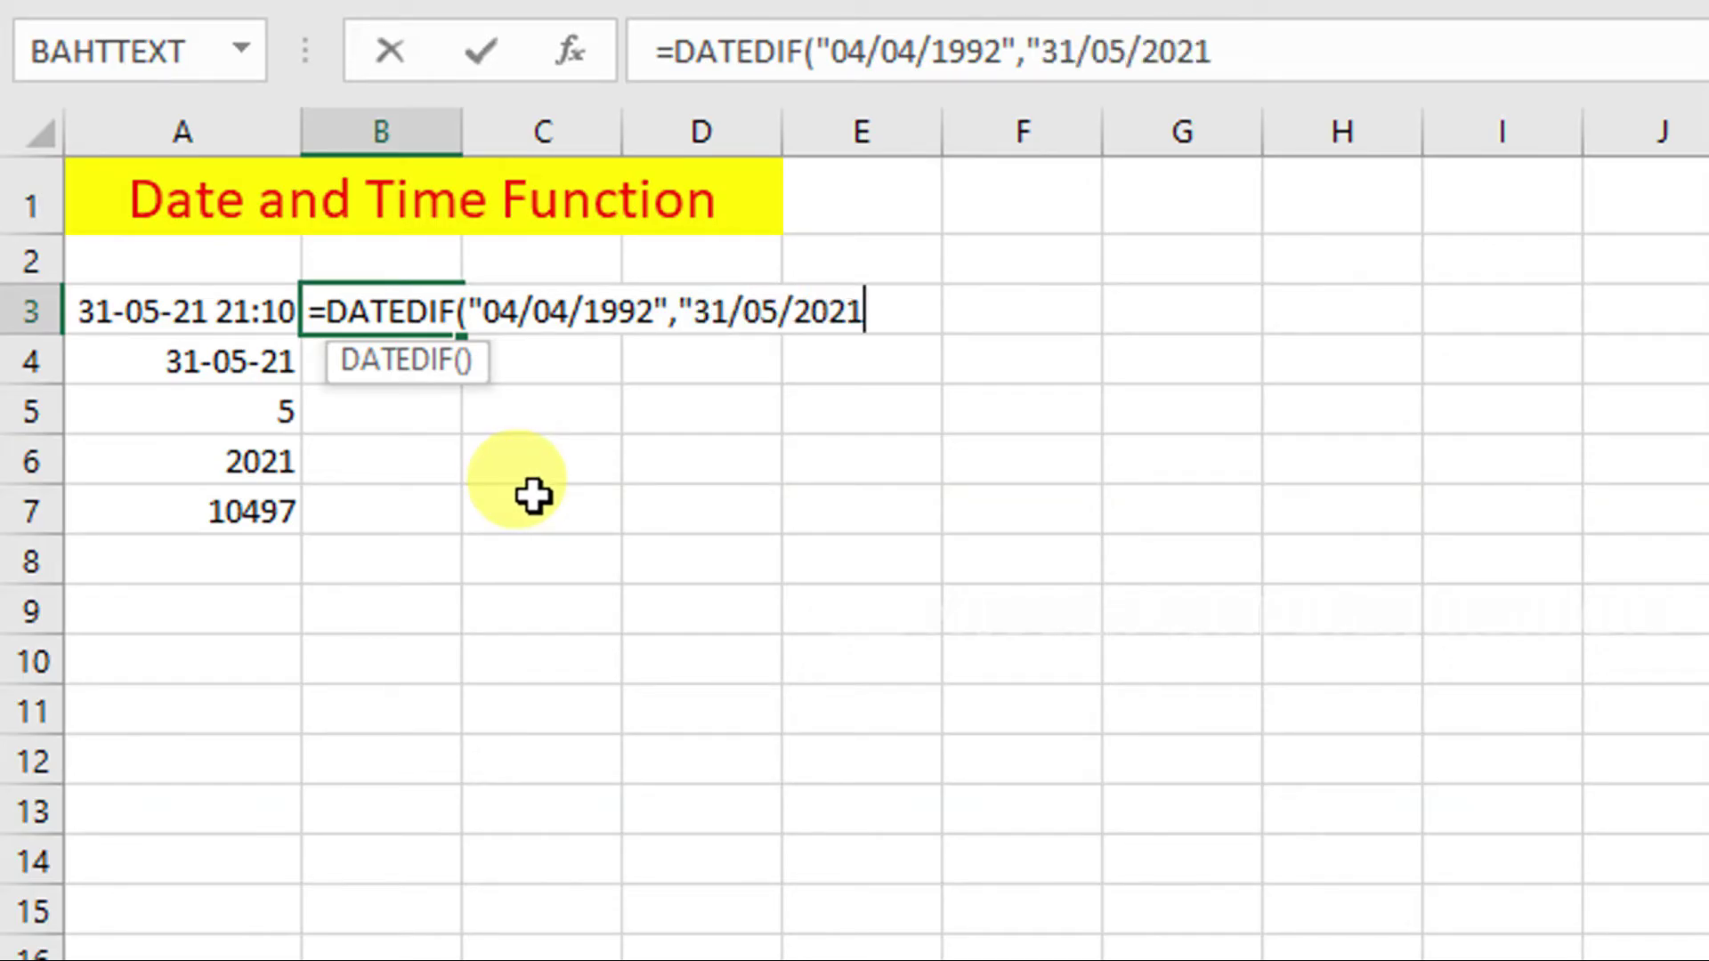
type("\",\"")
Set the DATEDIF unit in B3 to "D" and commit, returning 10649 days.
type("Y")
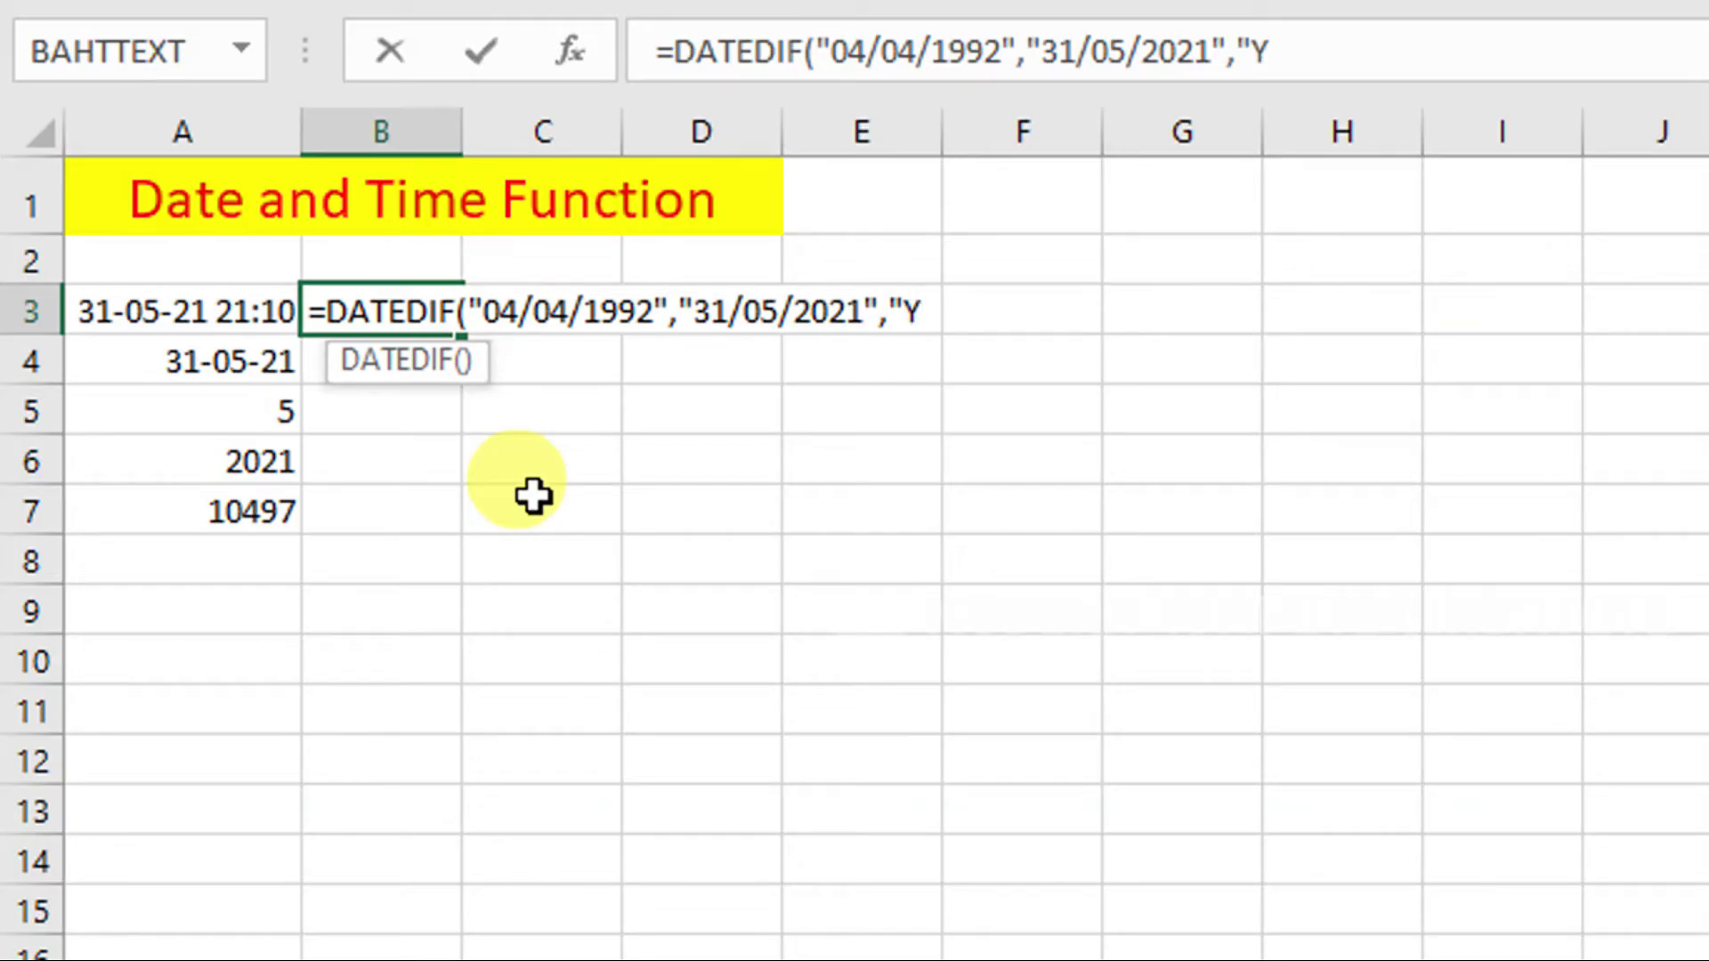
key("BackSpace")
type("M")
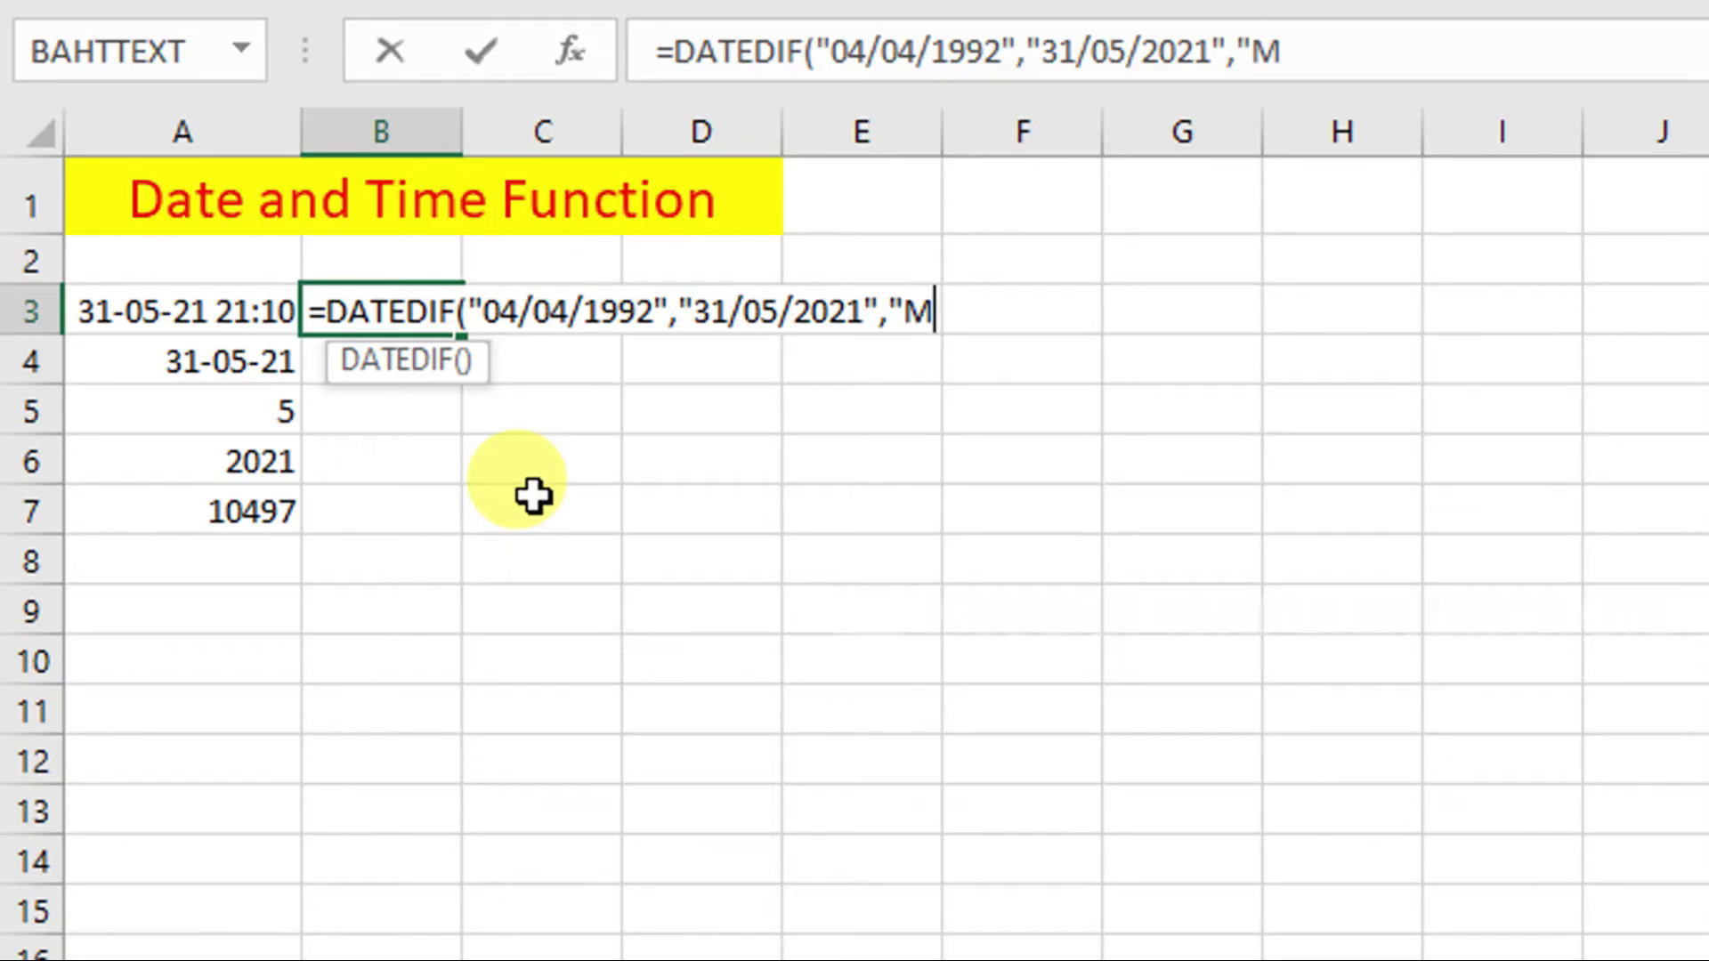
type("\"")
type(")")
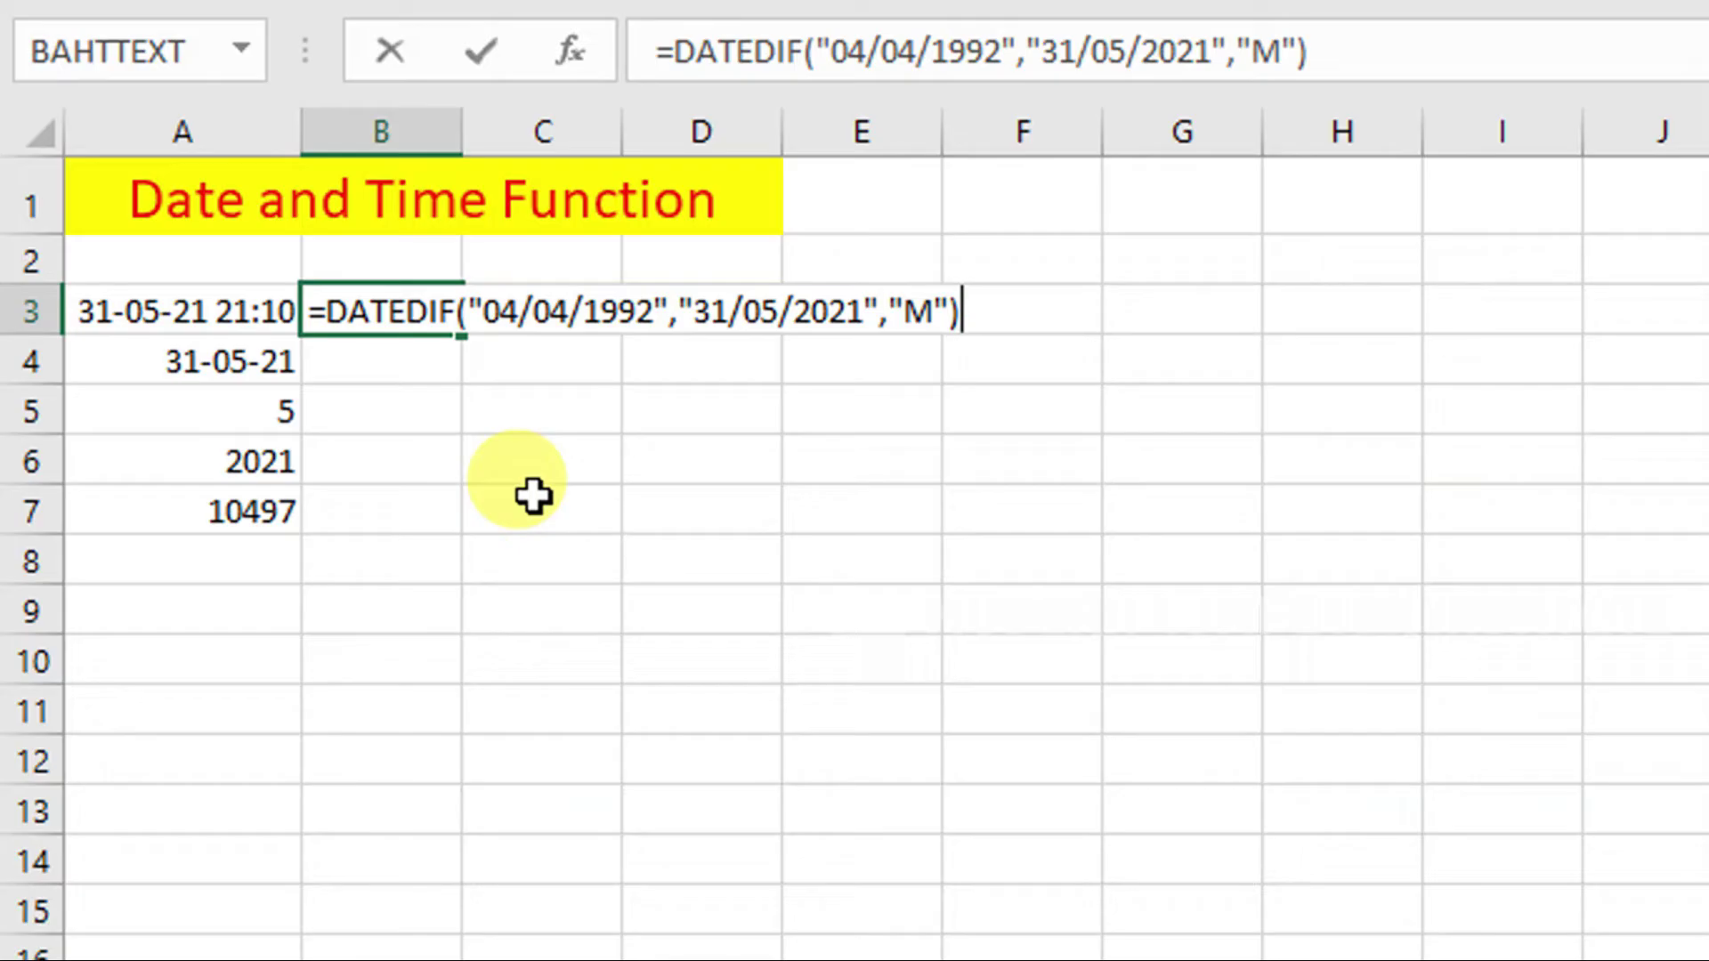
key("BackSpace")
key("BackSpace")
key("BackSpace")
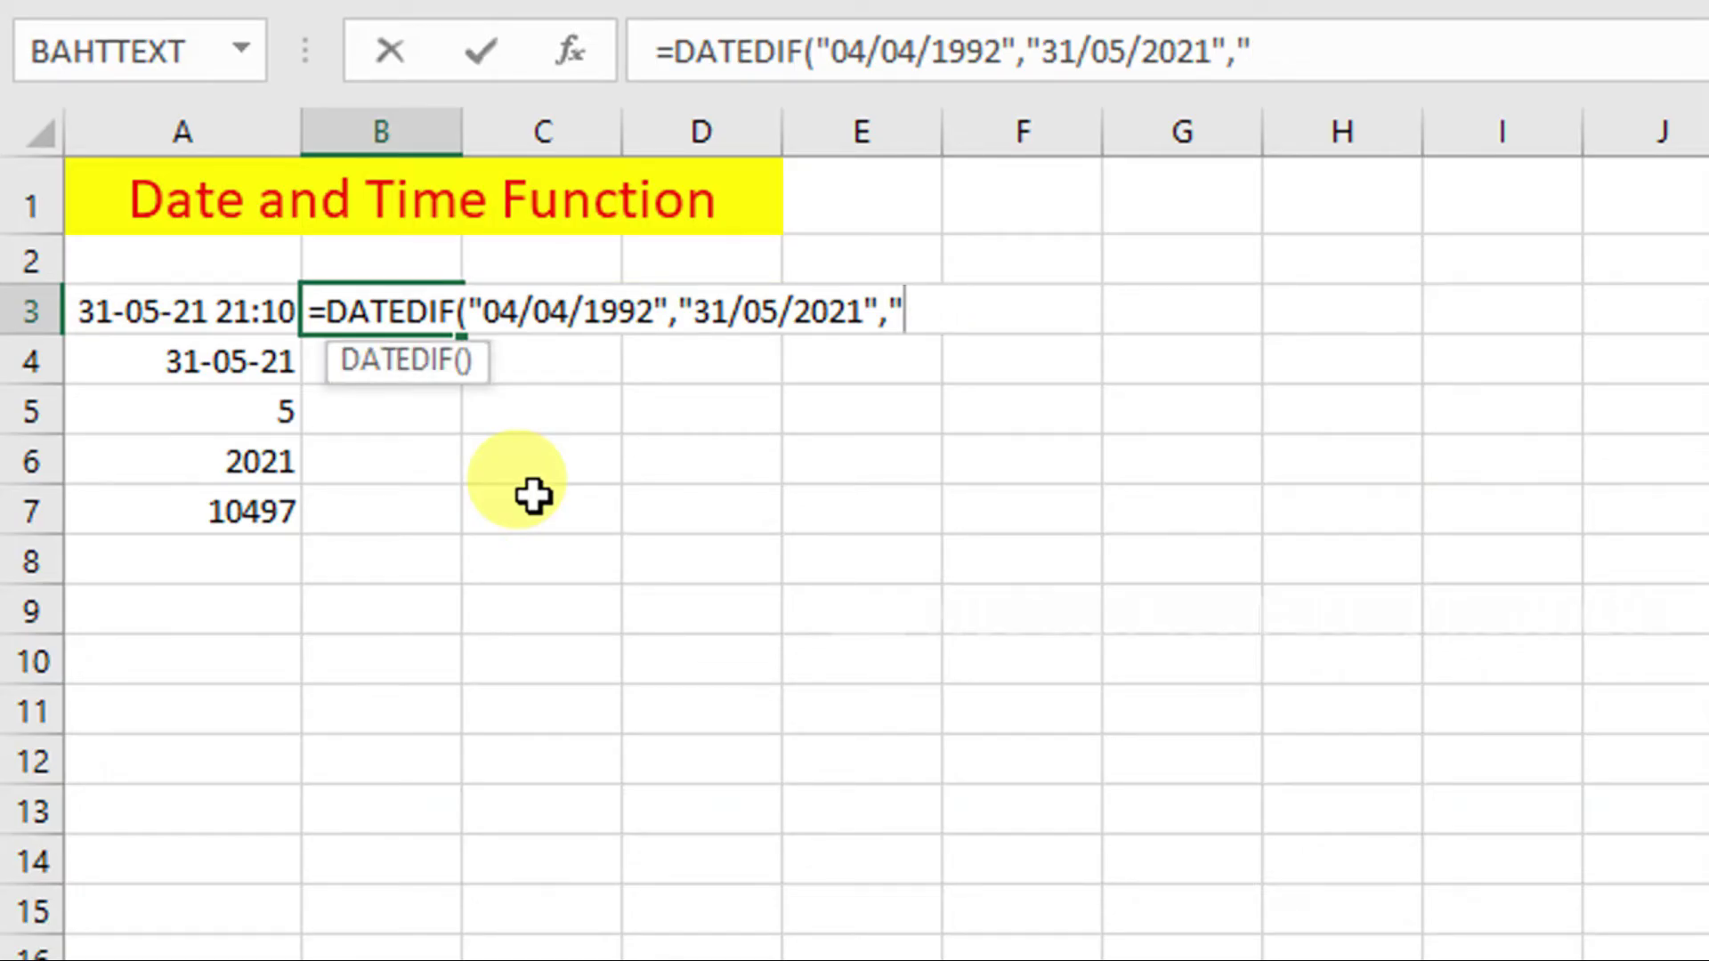
type("D\"")
type(")")
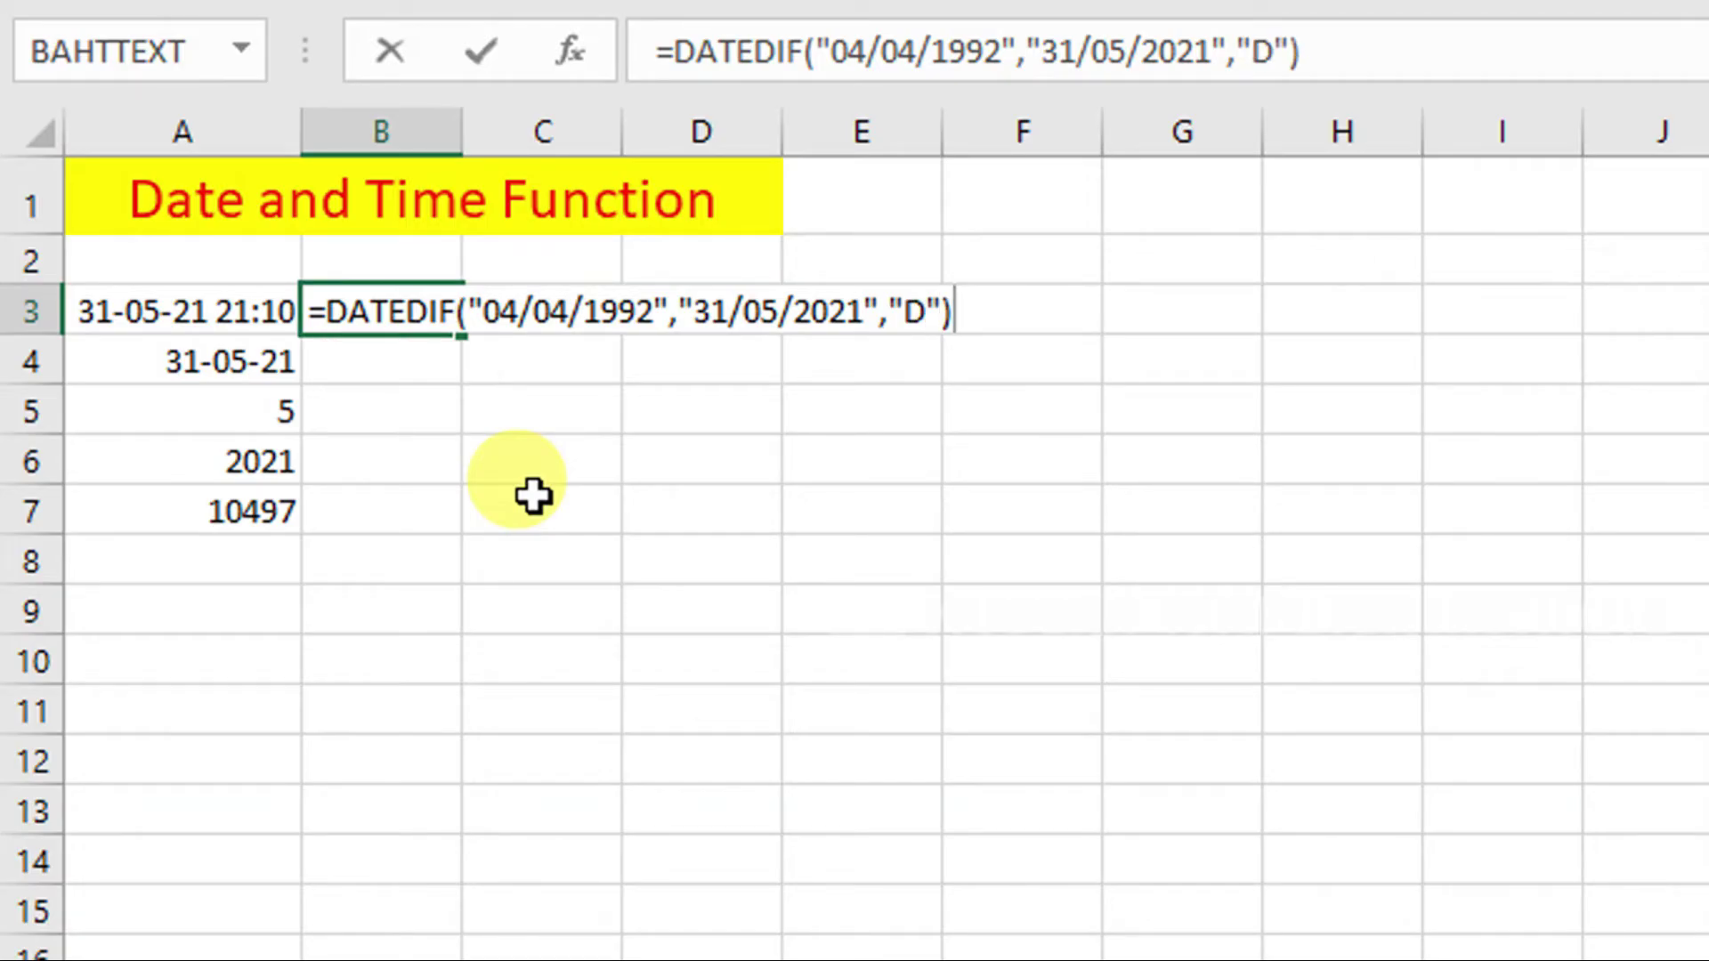
key("Return")
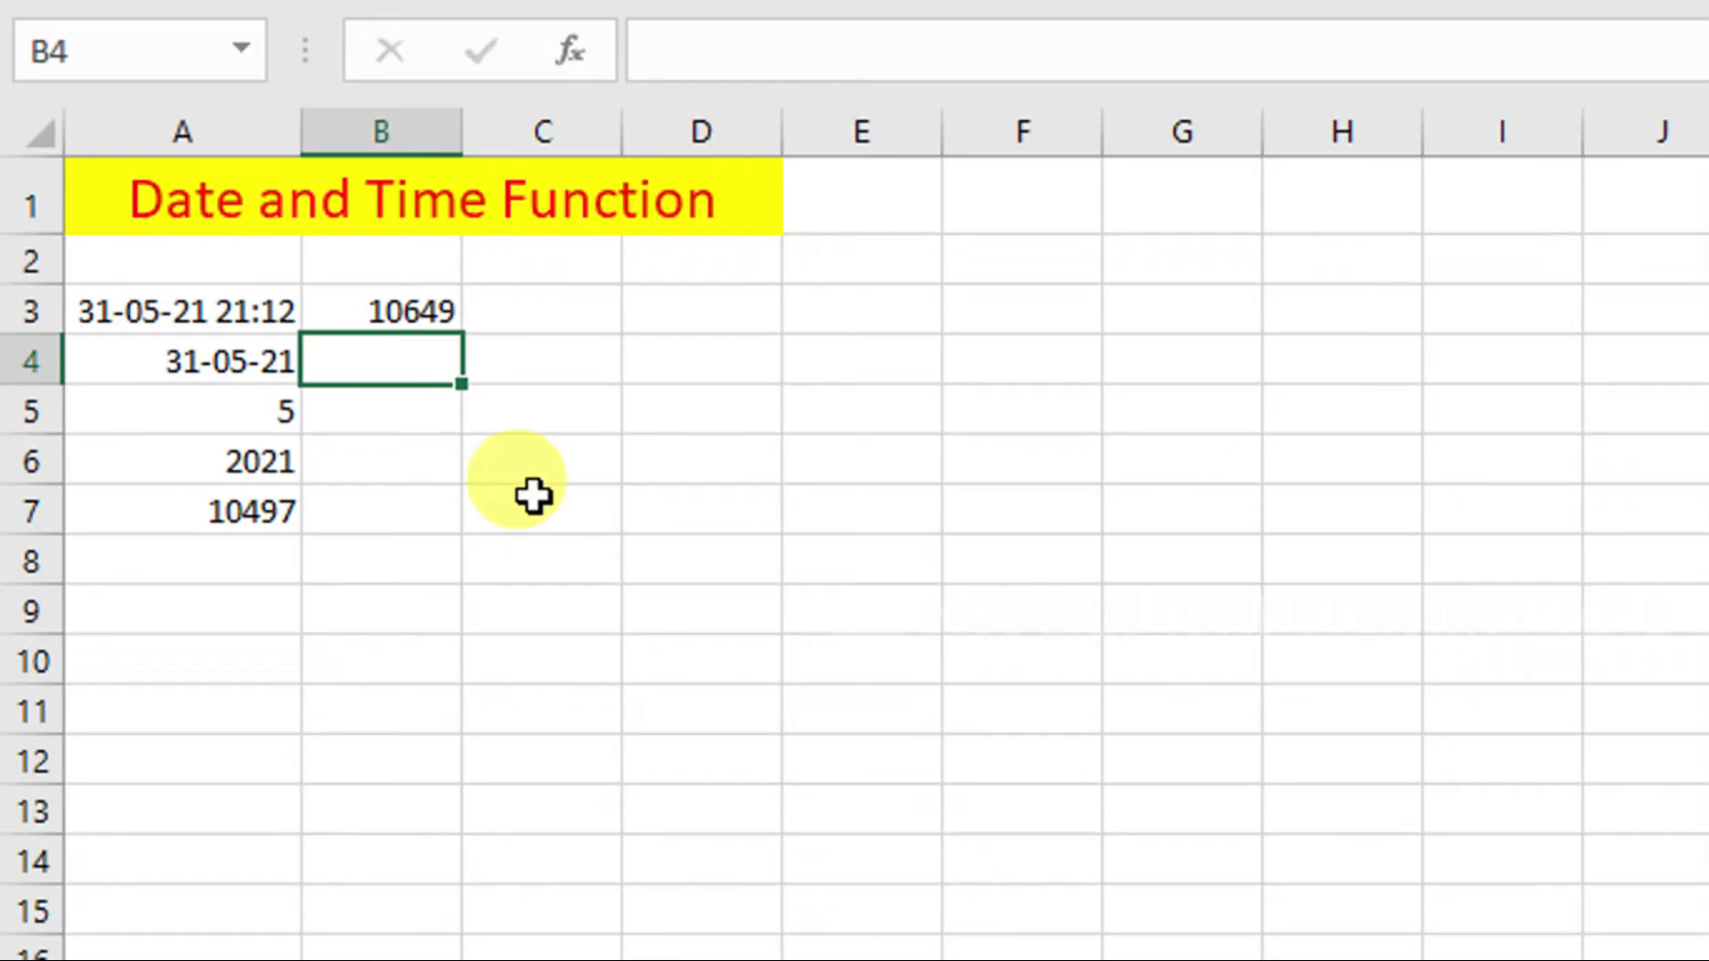
Copy the DATEDIF formula text from B3 and paste it into B4, leaving B3 unchanged.
left_click(441, 312)
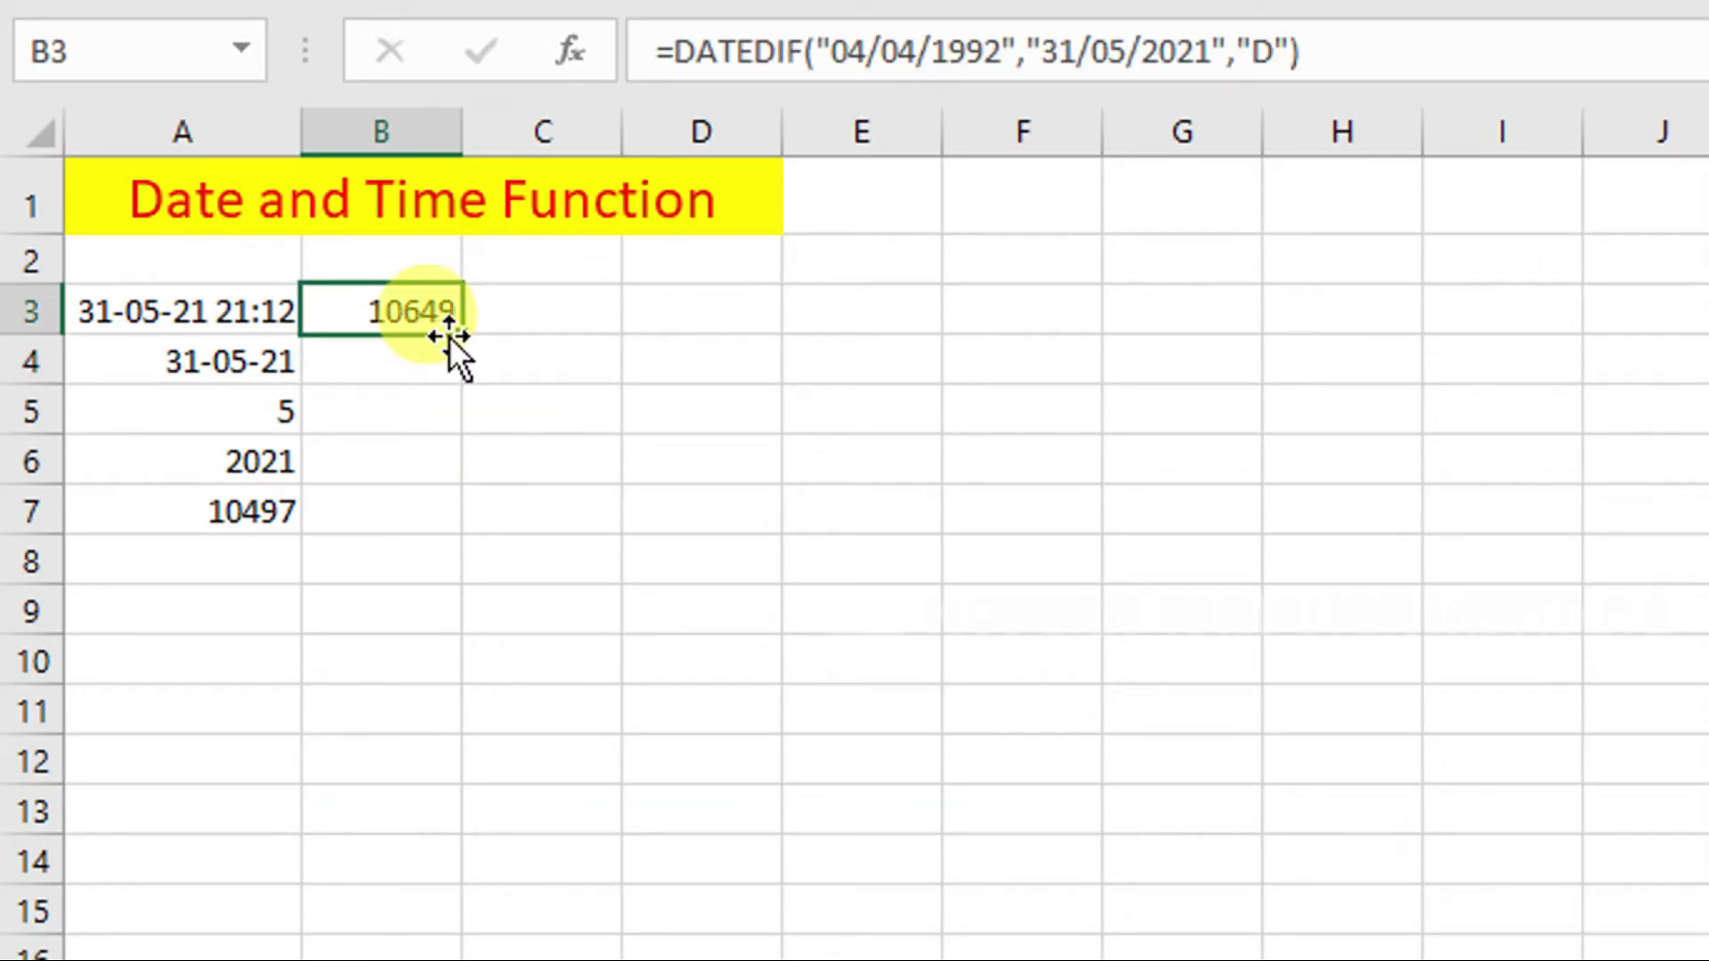
left_click(410, 365)
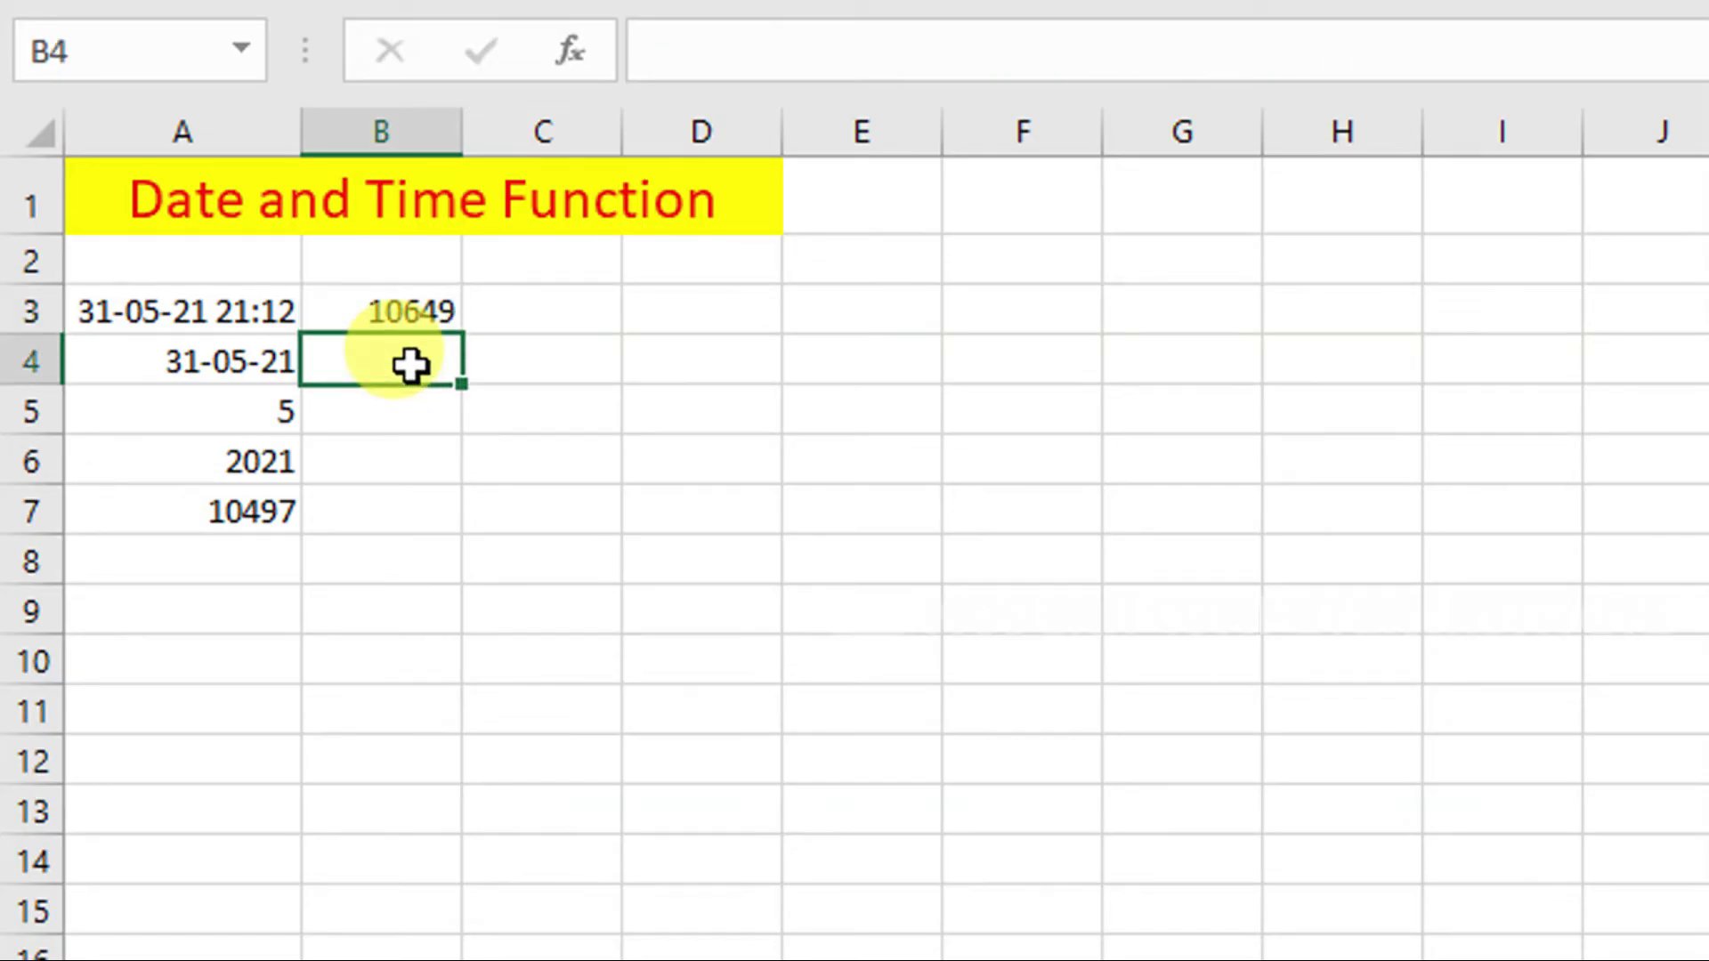
double_click(397, 318)
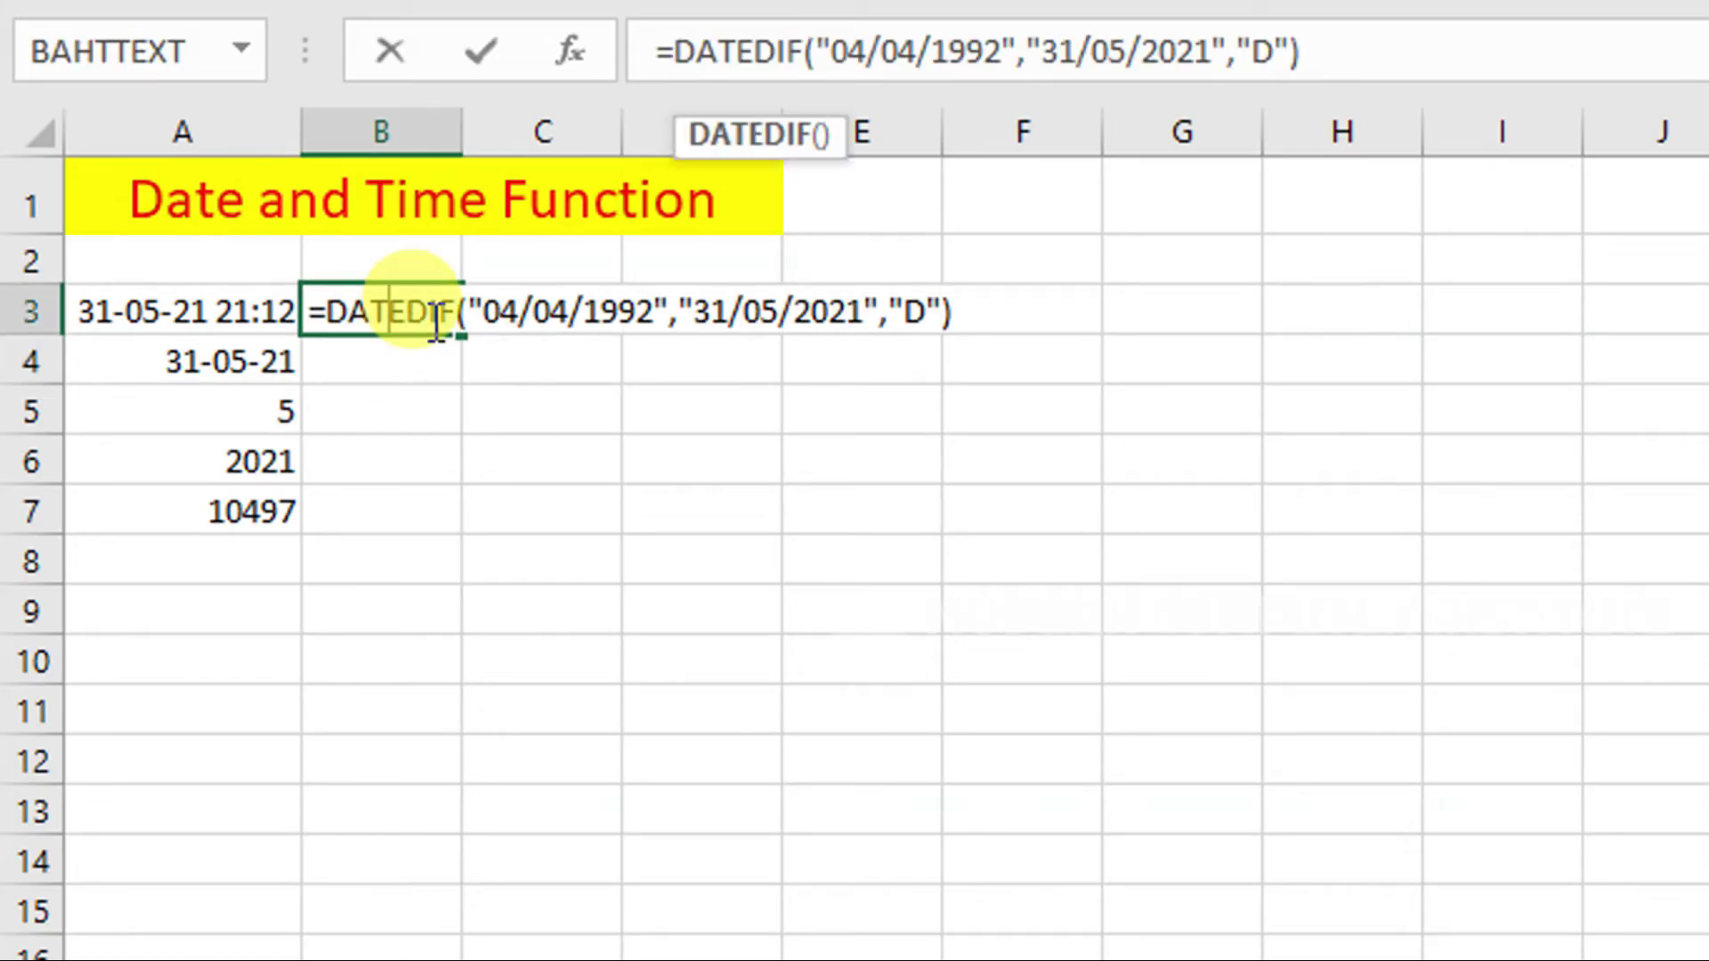
left_click_drag(953, 318, 310, 312)
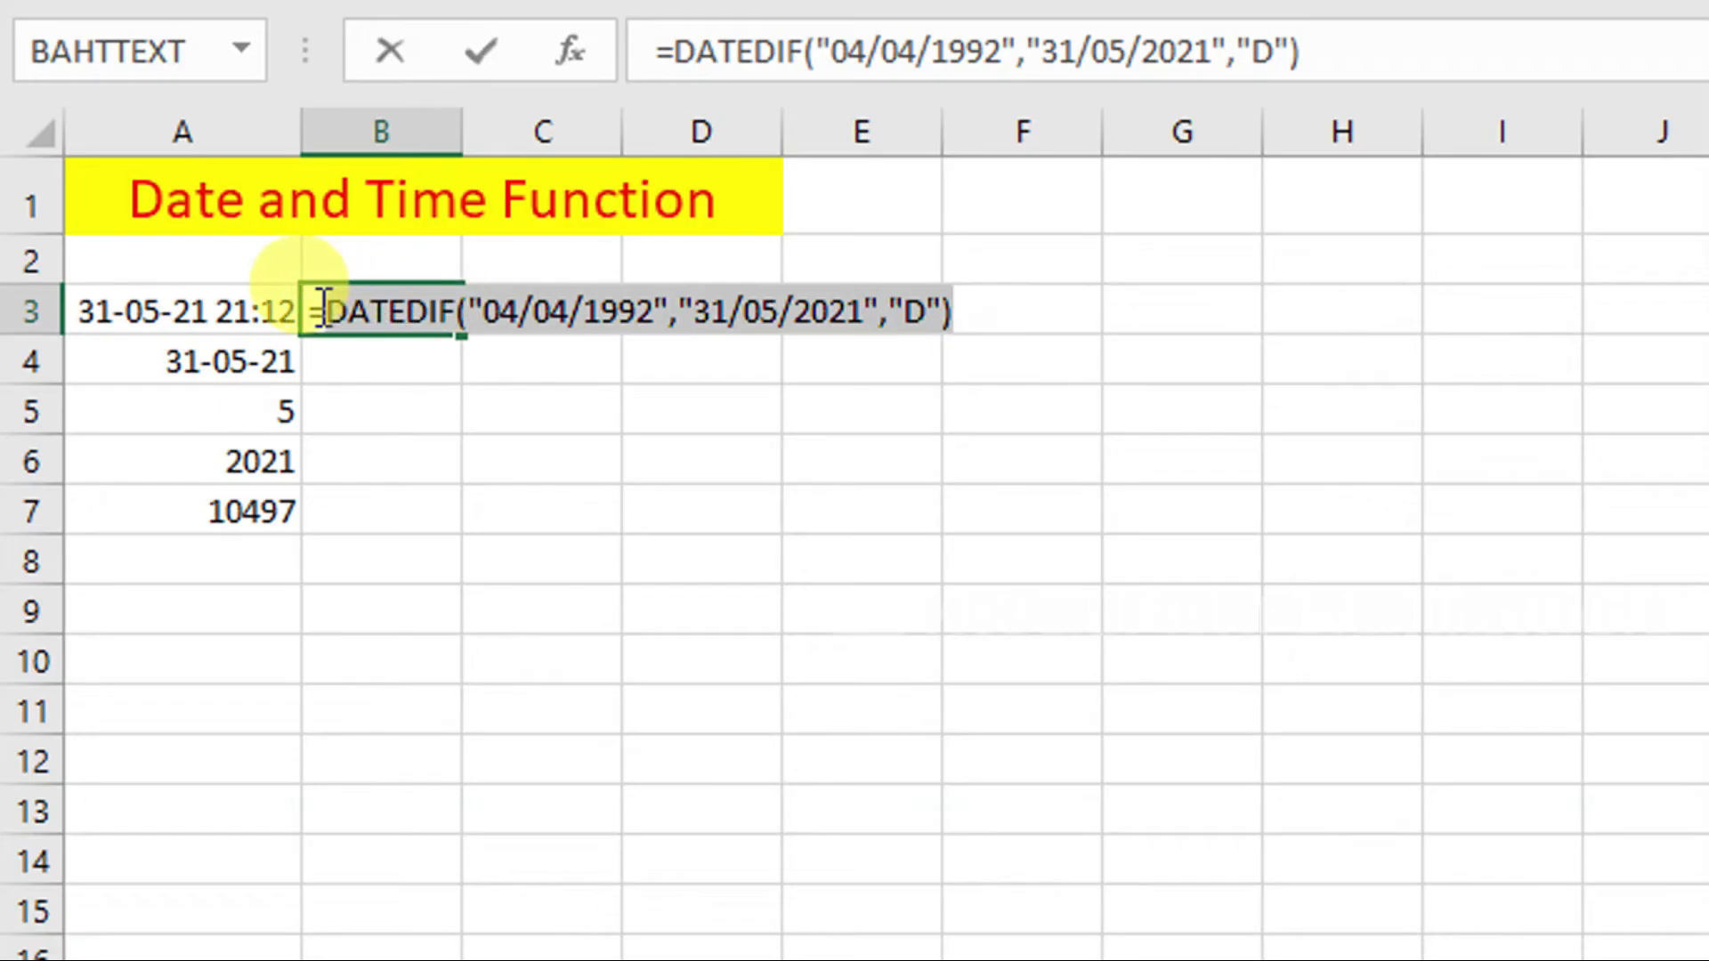
right_click(313, 307)
left_click(411, 387)
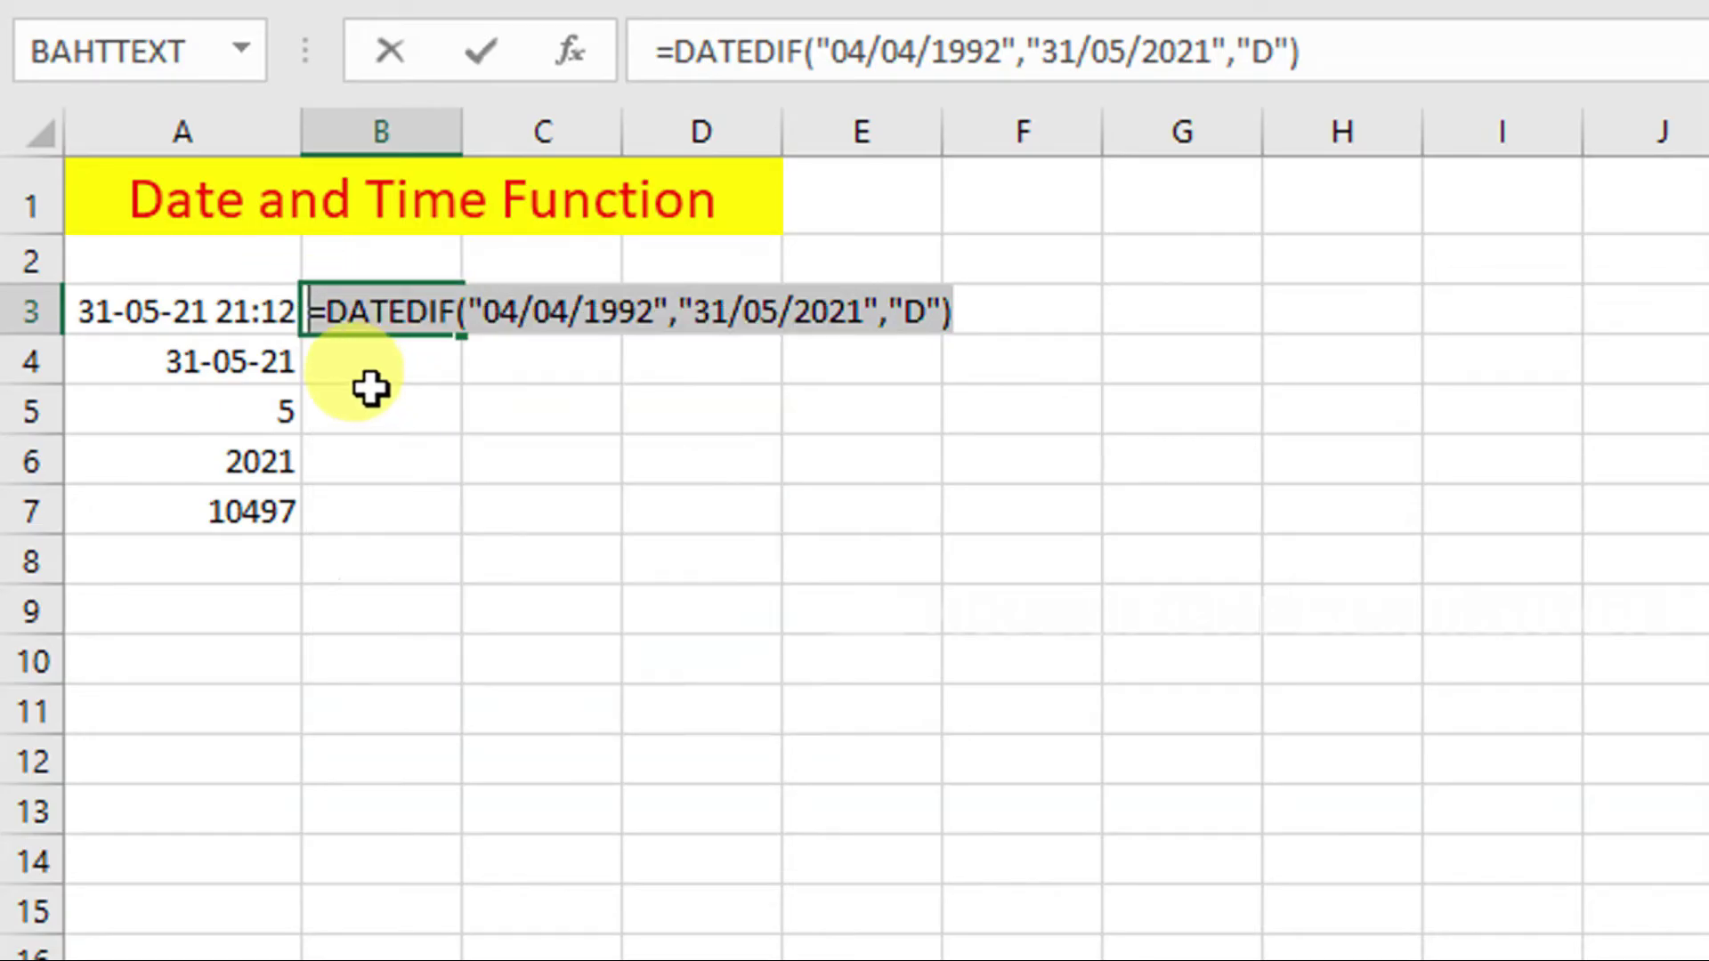
left_click(356, 370)
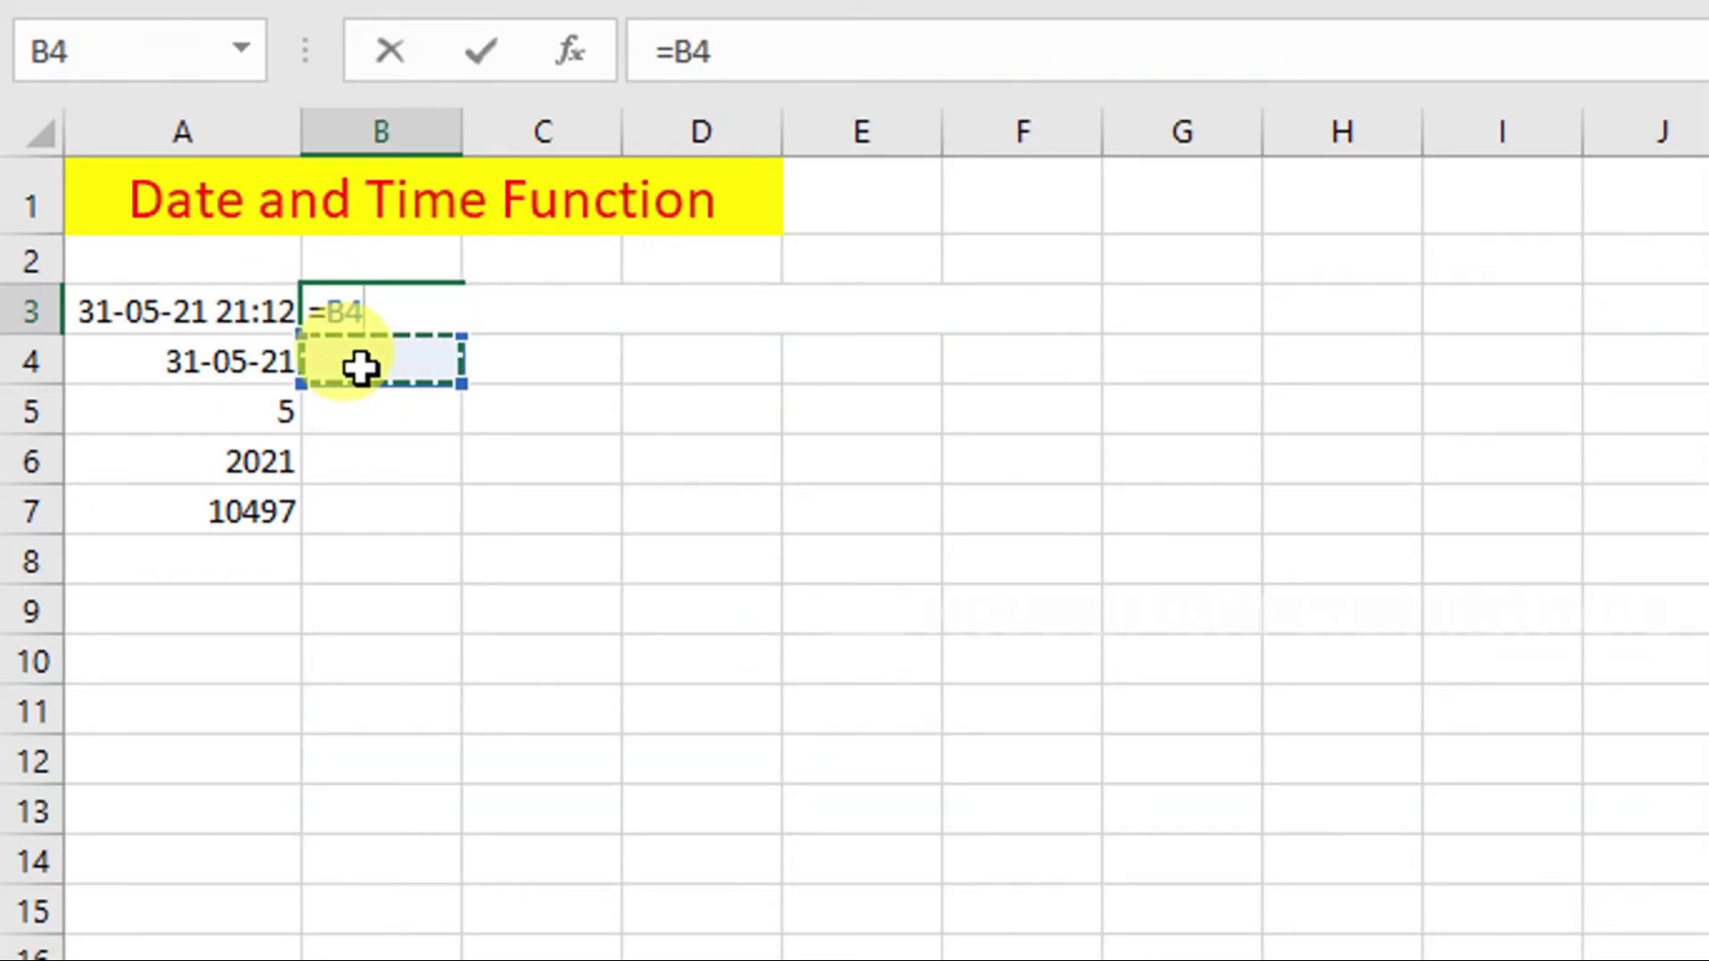
key("ctrl+z")
key("Return")
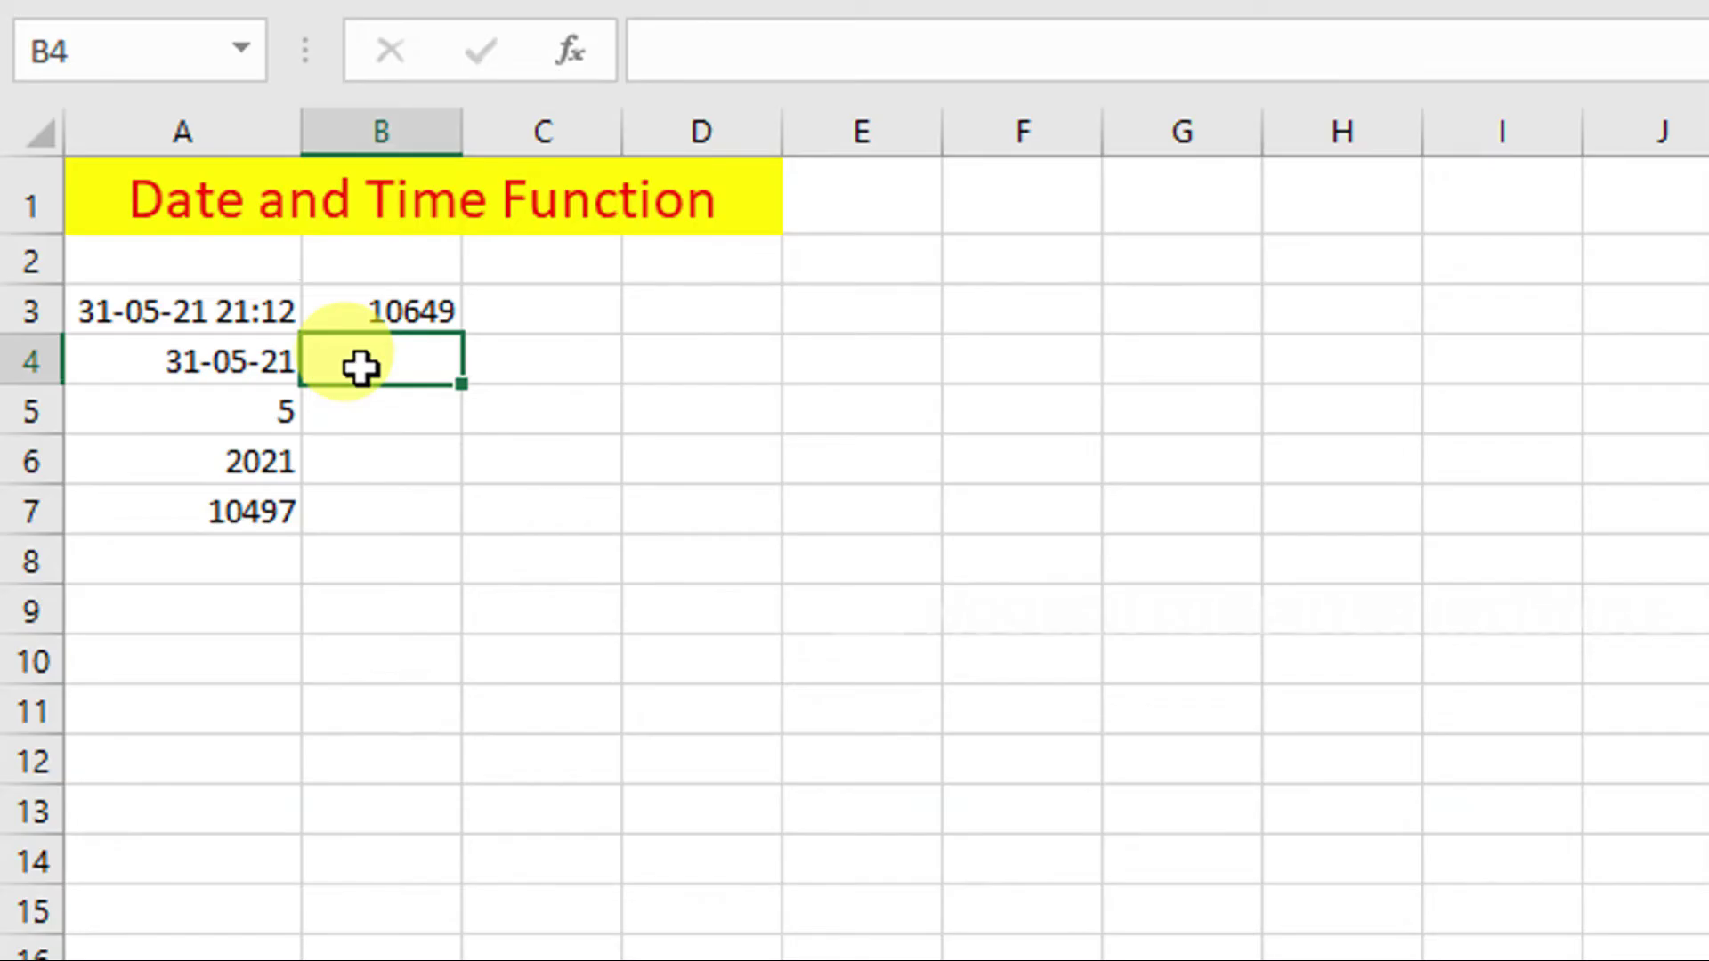
key("ctrl+v")
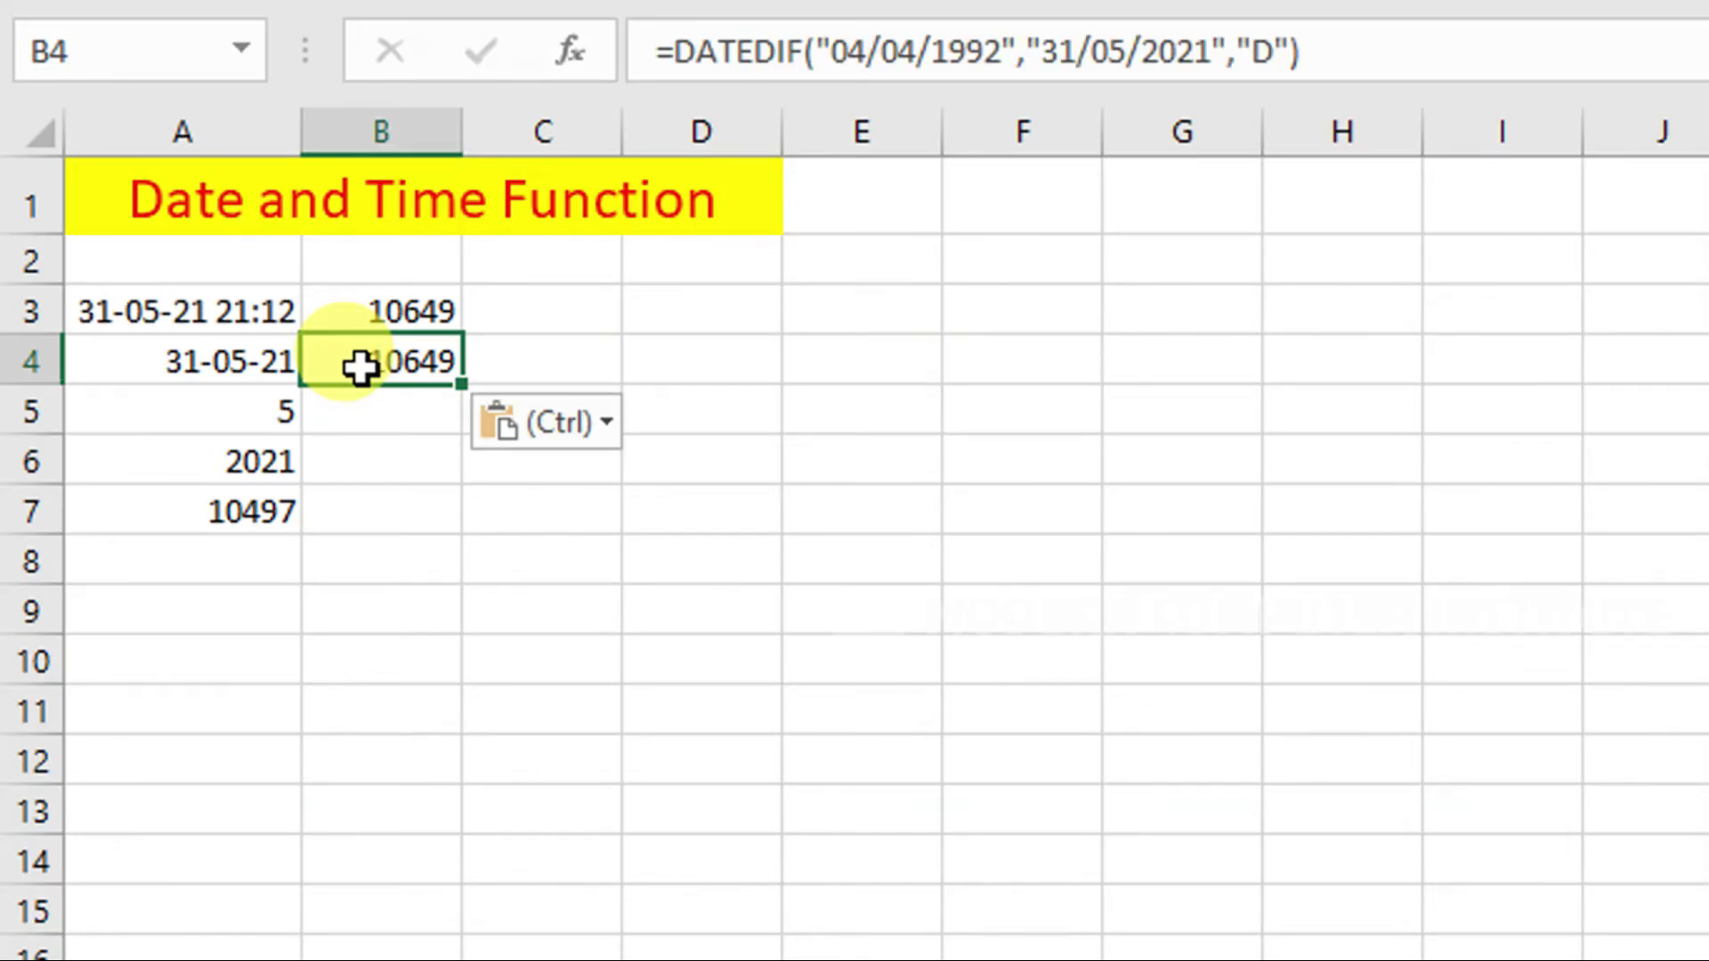
Change B4's DATEDIF unit from "D" to "M" so it returns 349 months.
double_click(361, 368)
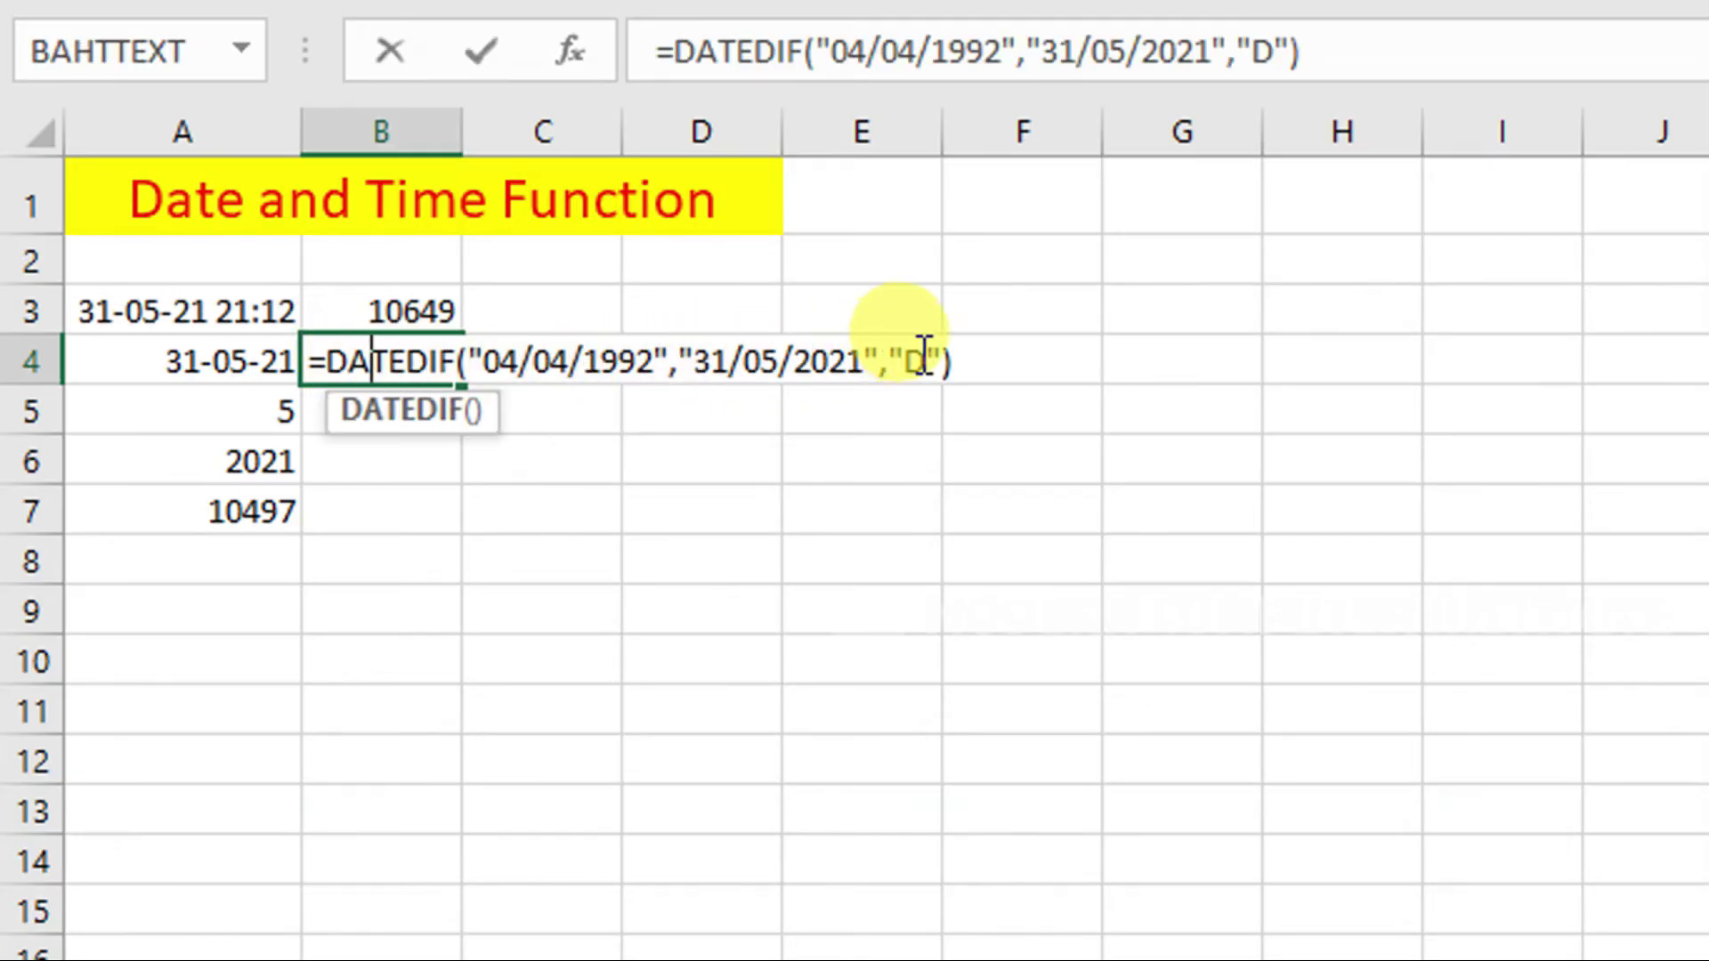
key("Return")
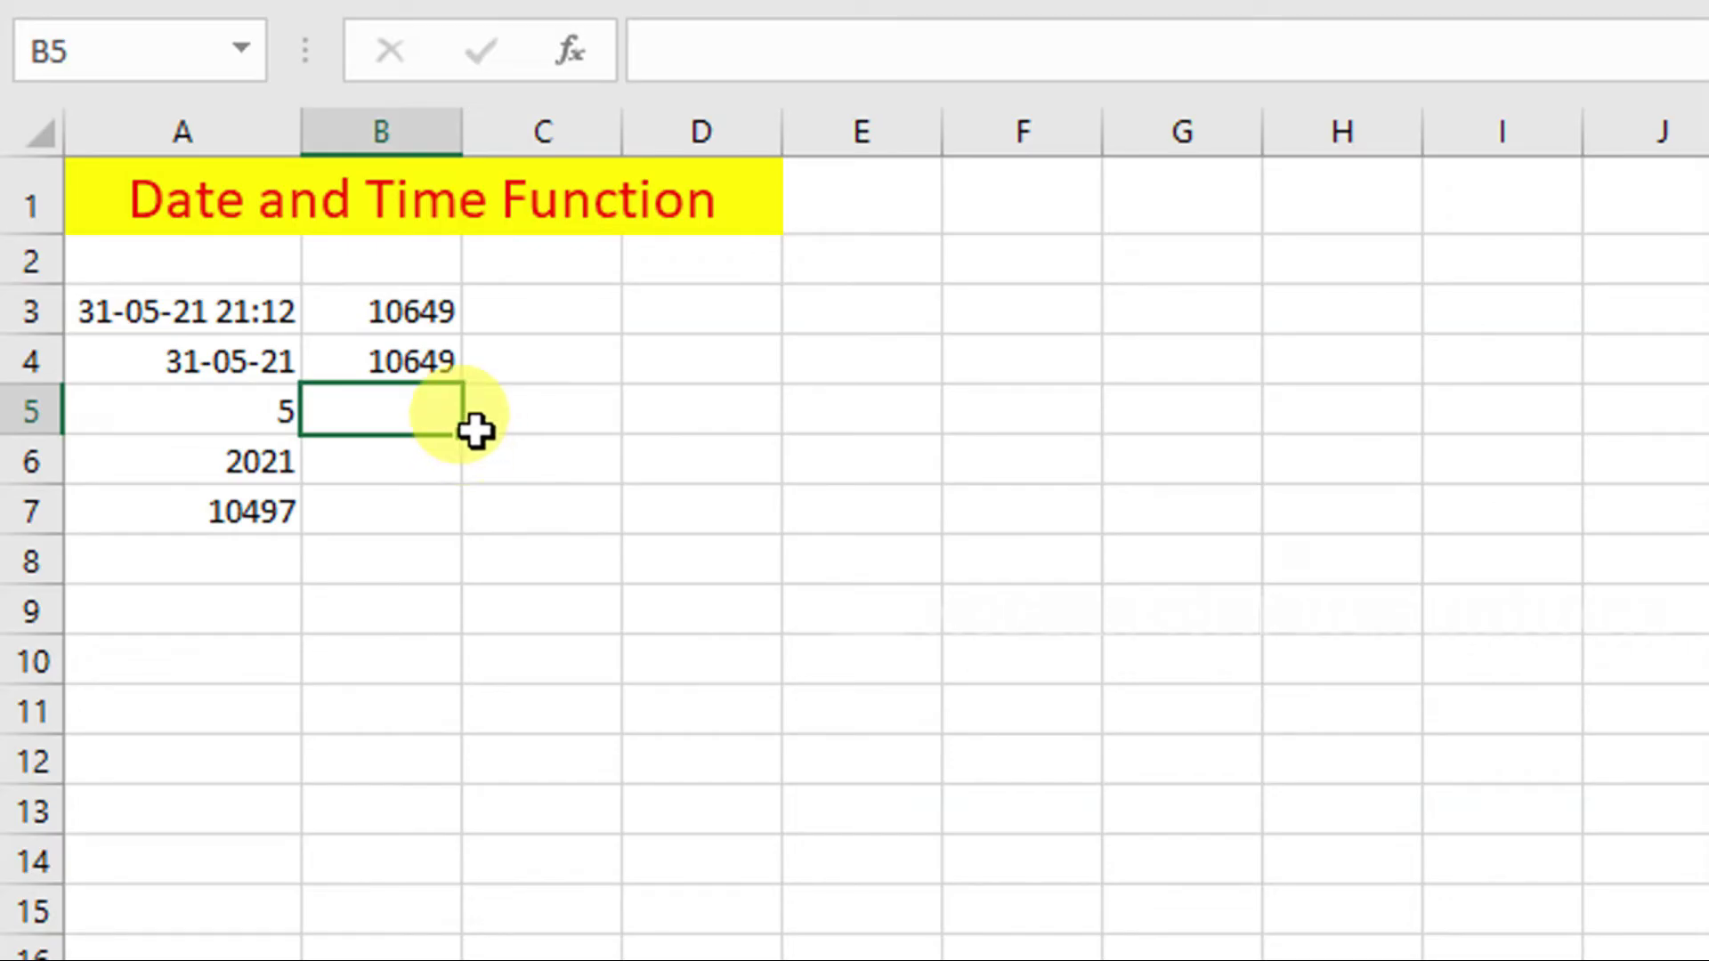
left_click(426, 359)
double_click(426, 358)
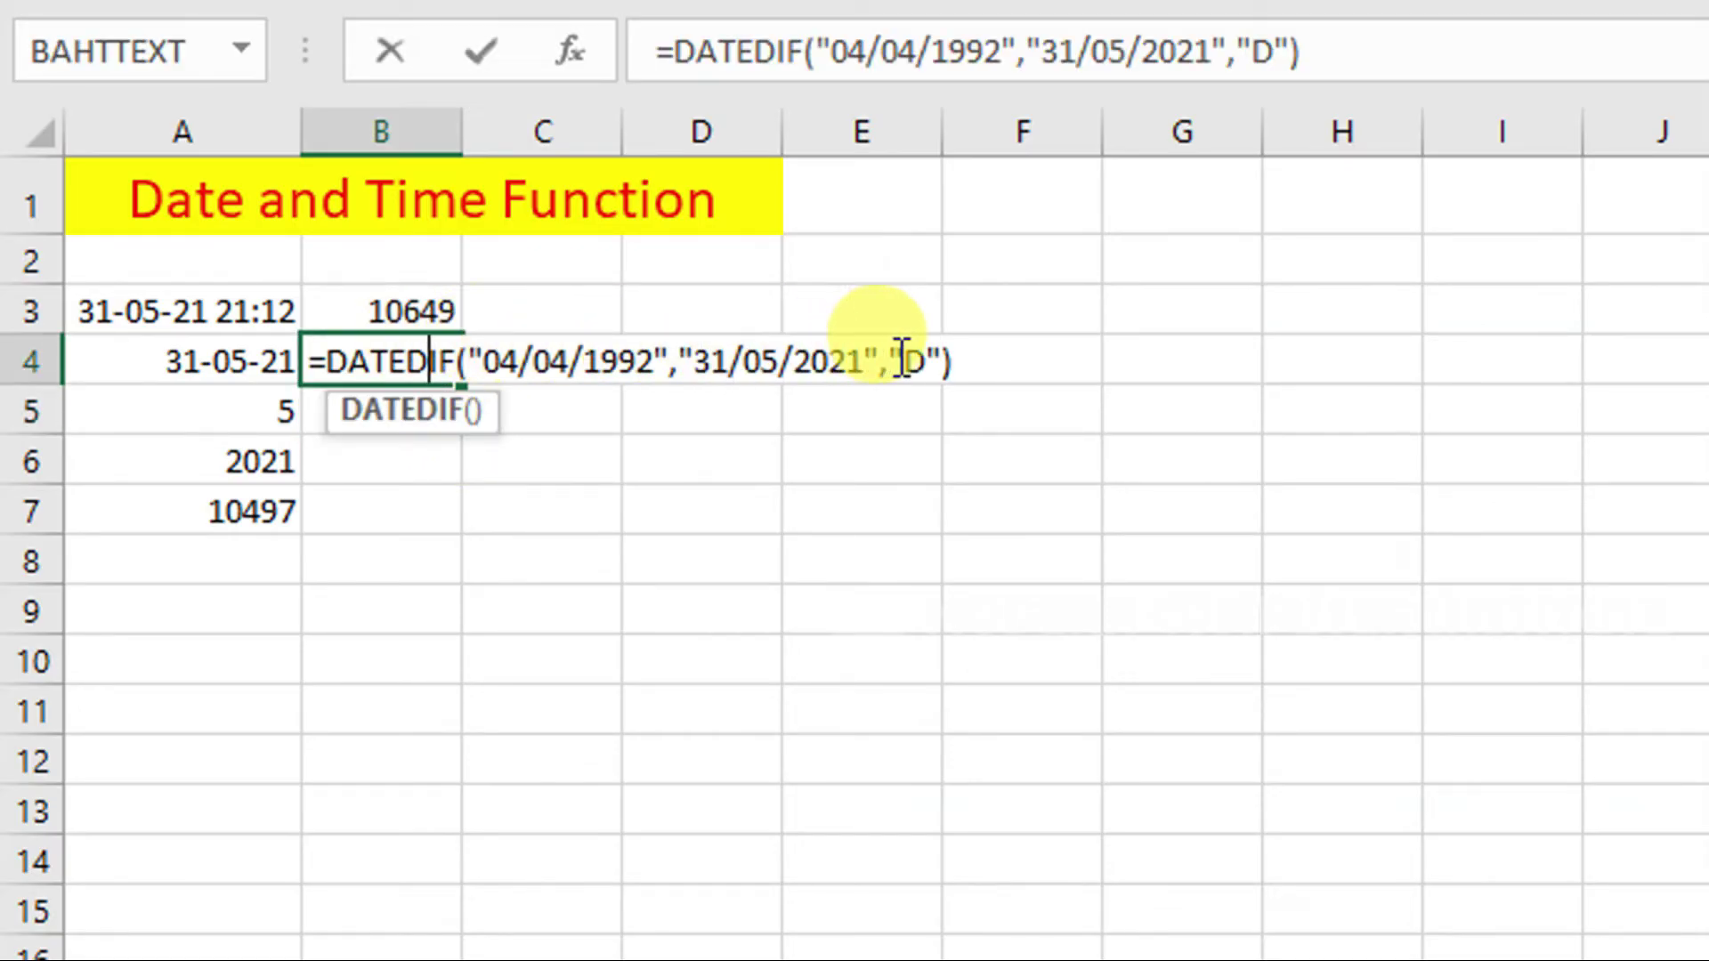
key("Return")
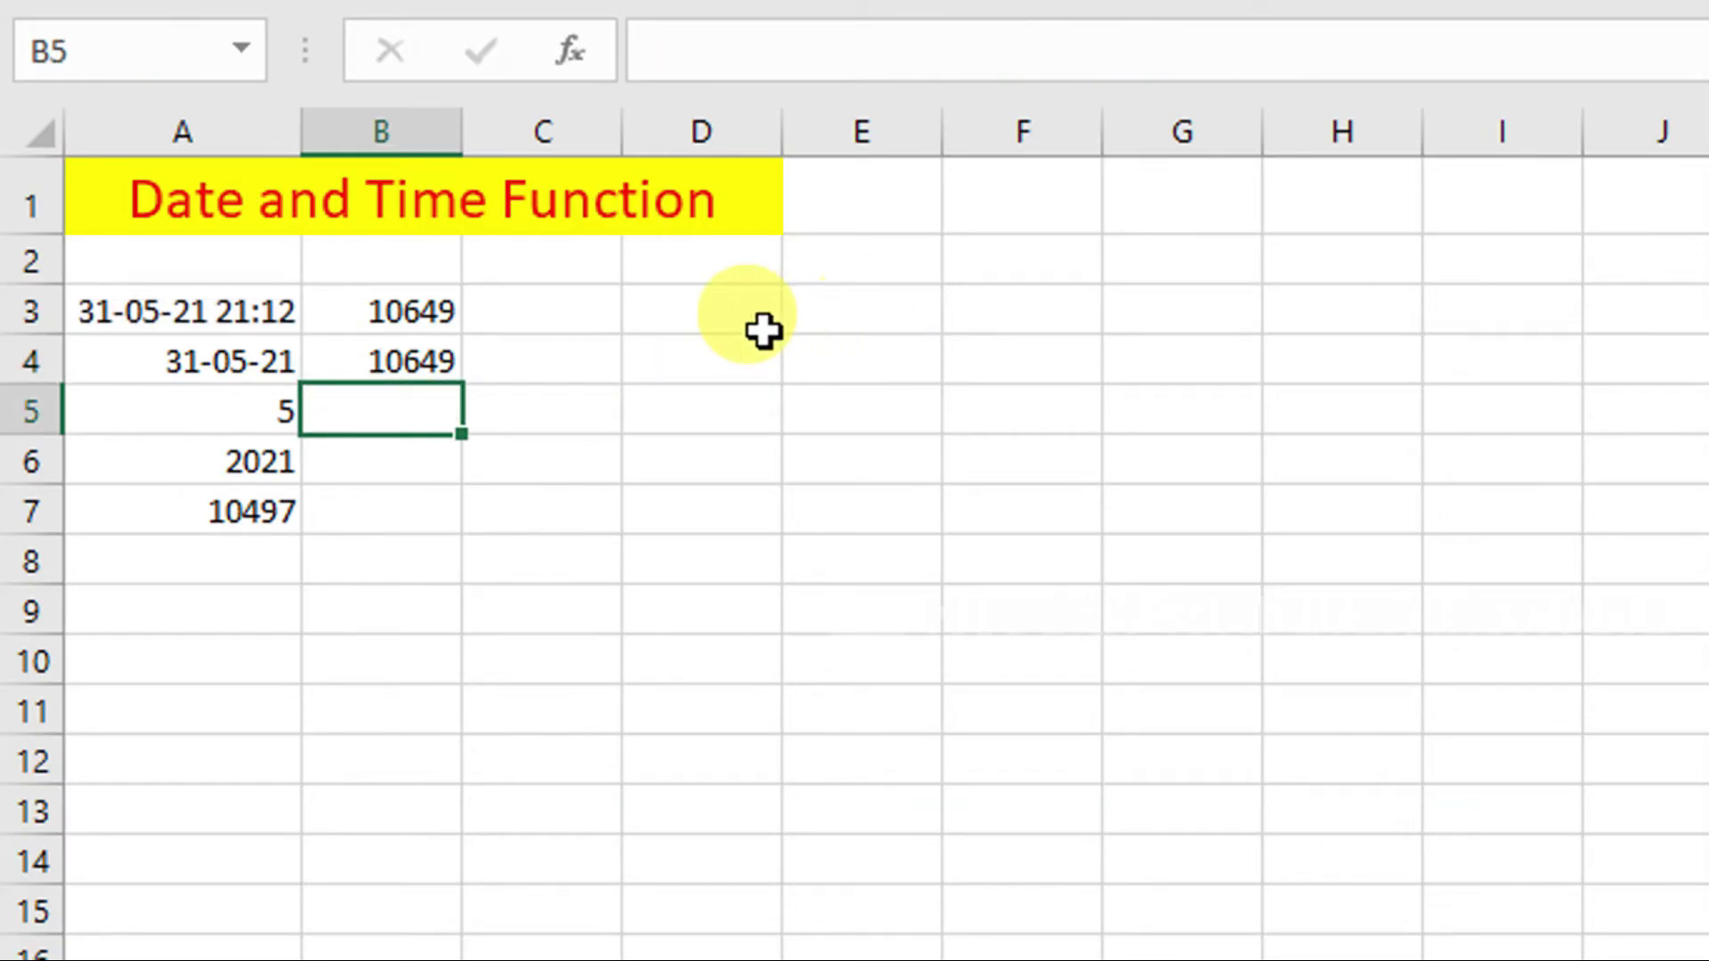
left_click(396, 363)
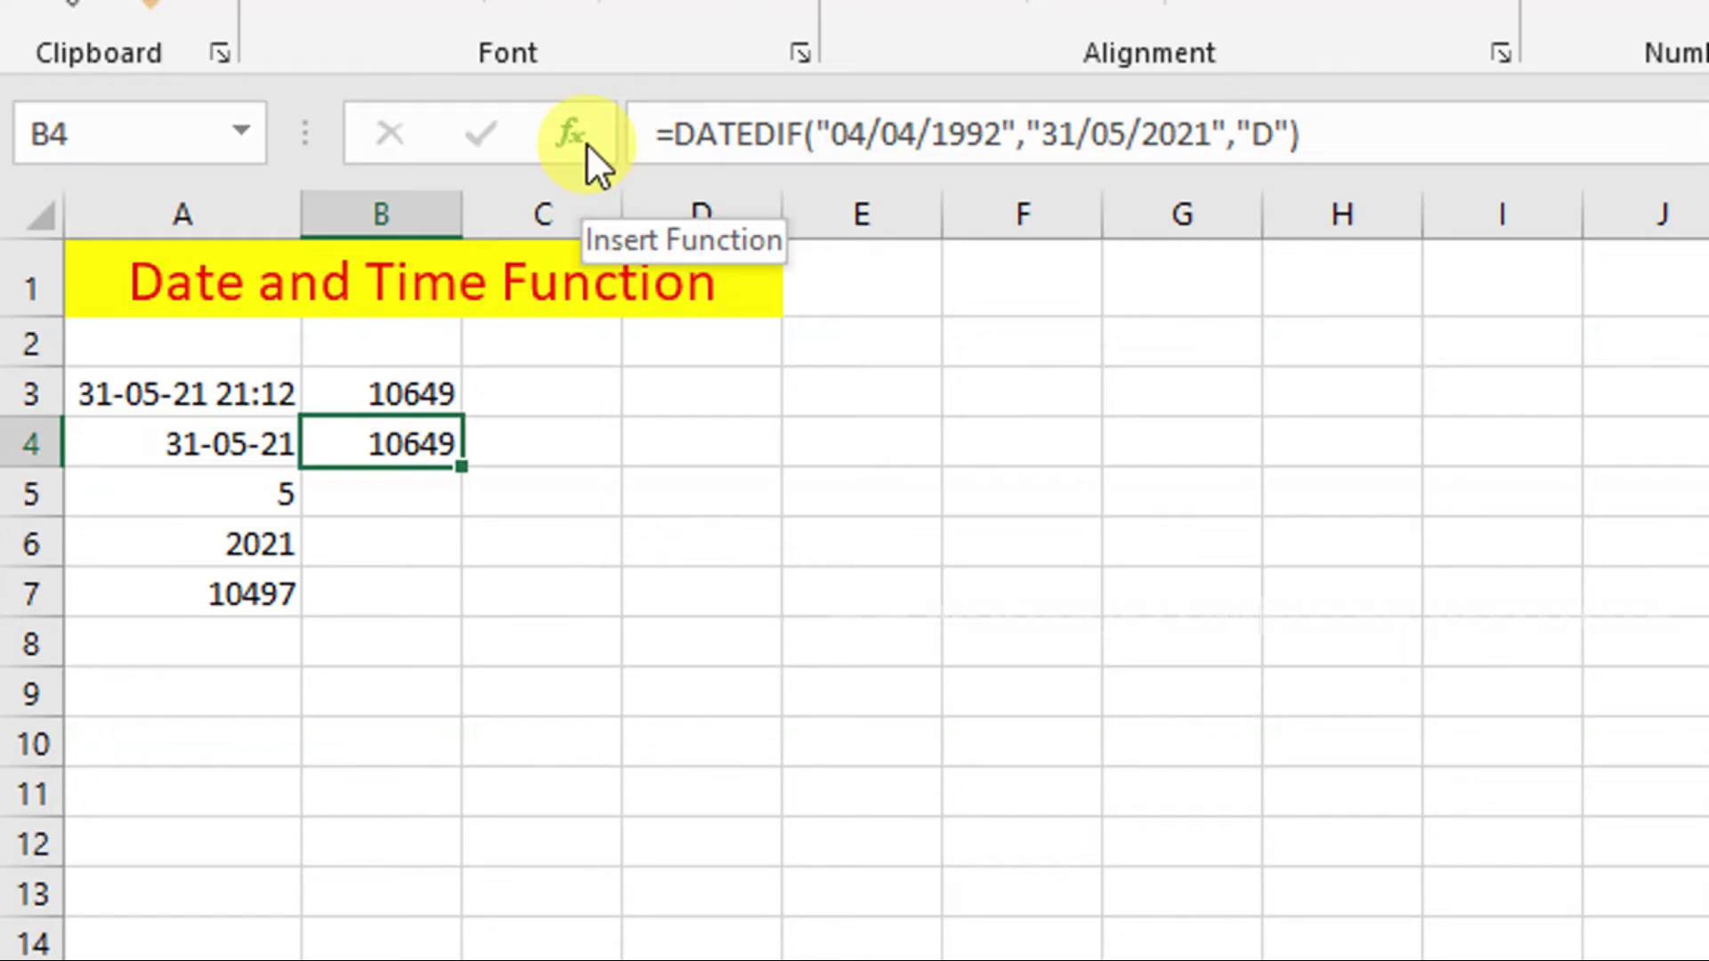
left_click(1265, 164)
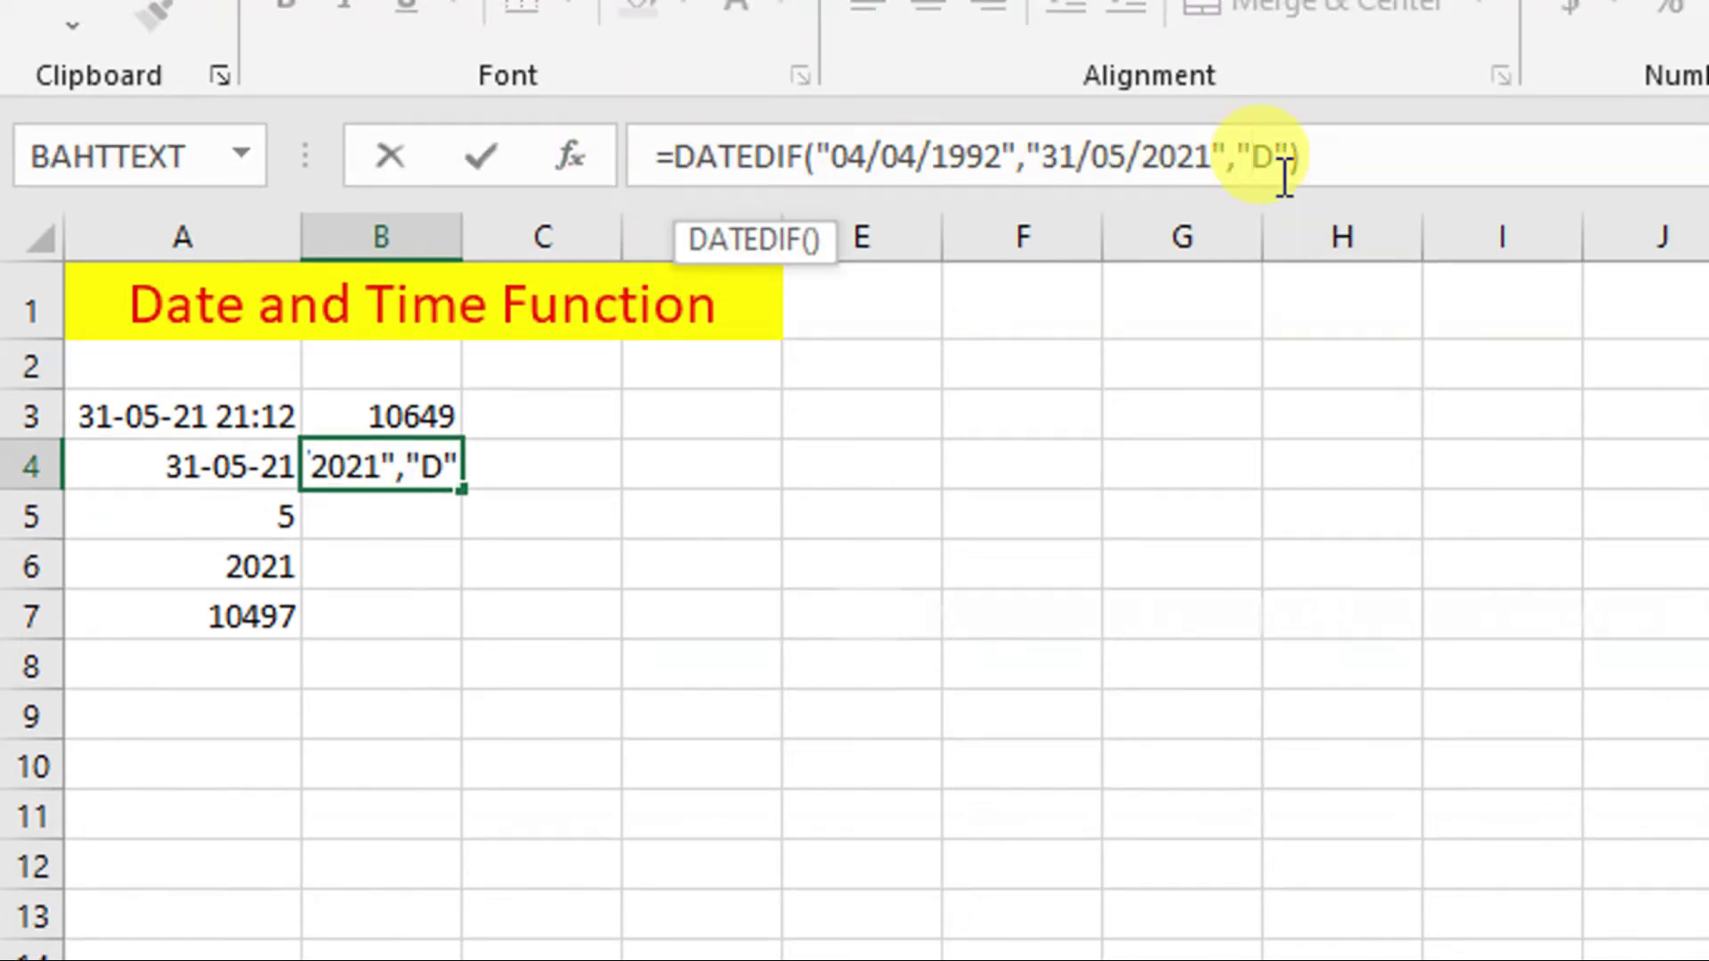
left_click(1277, 165)
key("BackSpace")
type("M")
key("ctrl+Return")
key("Return")
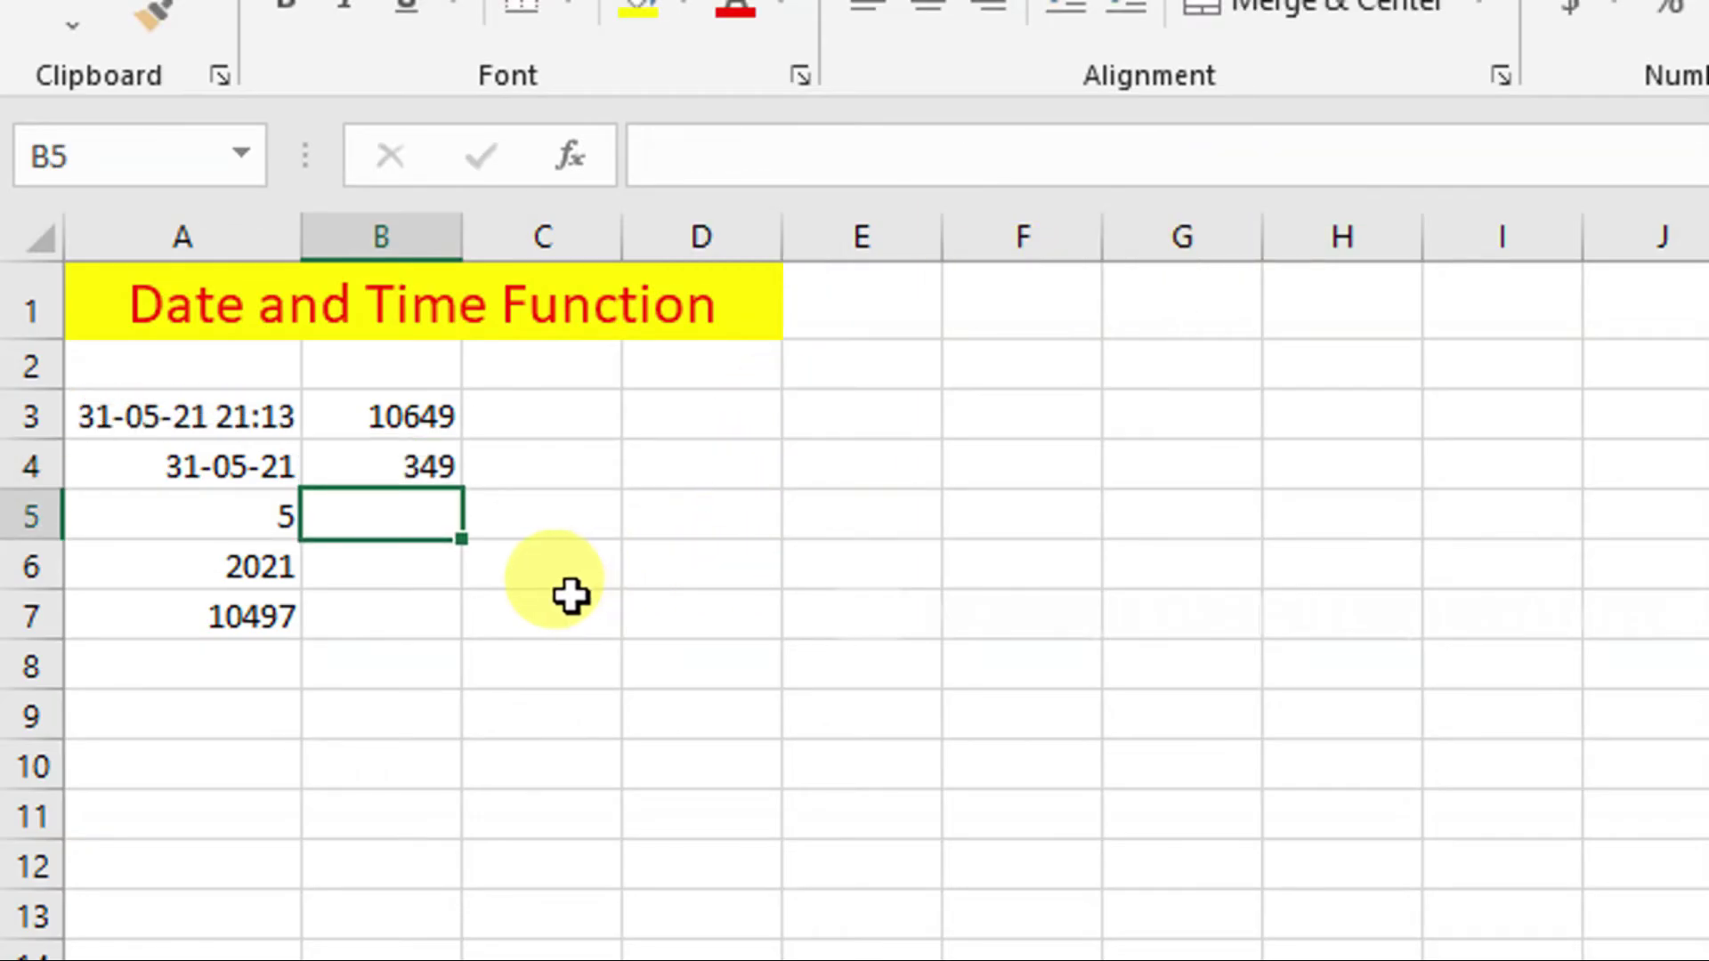
Paste the DATEDIF formula into B5 and change its unit to "Y", giving 29 years.
key("ctrl+v")
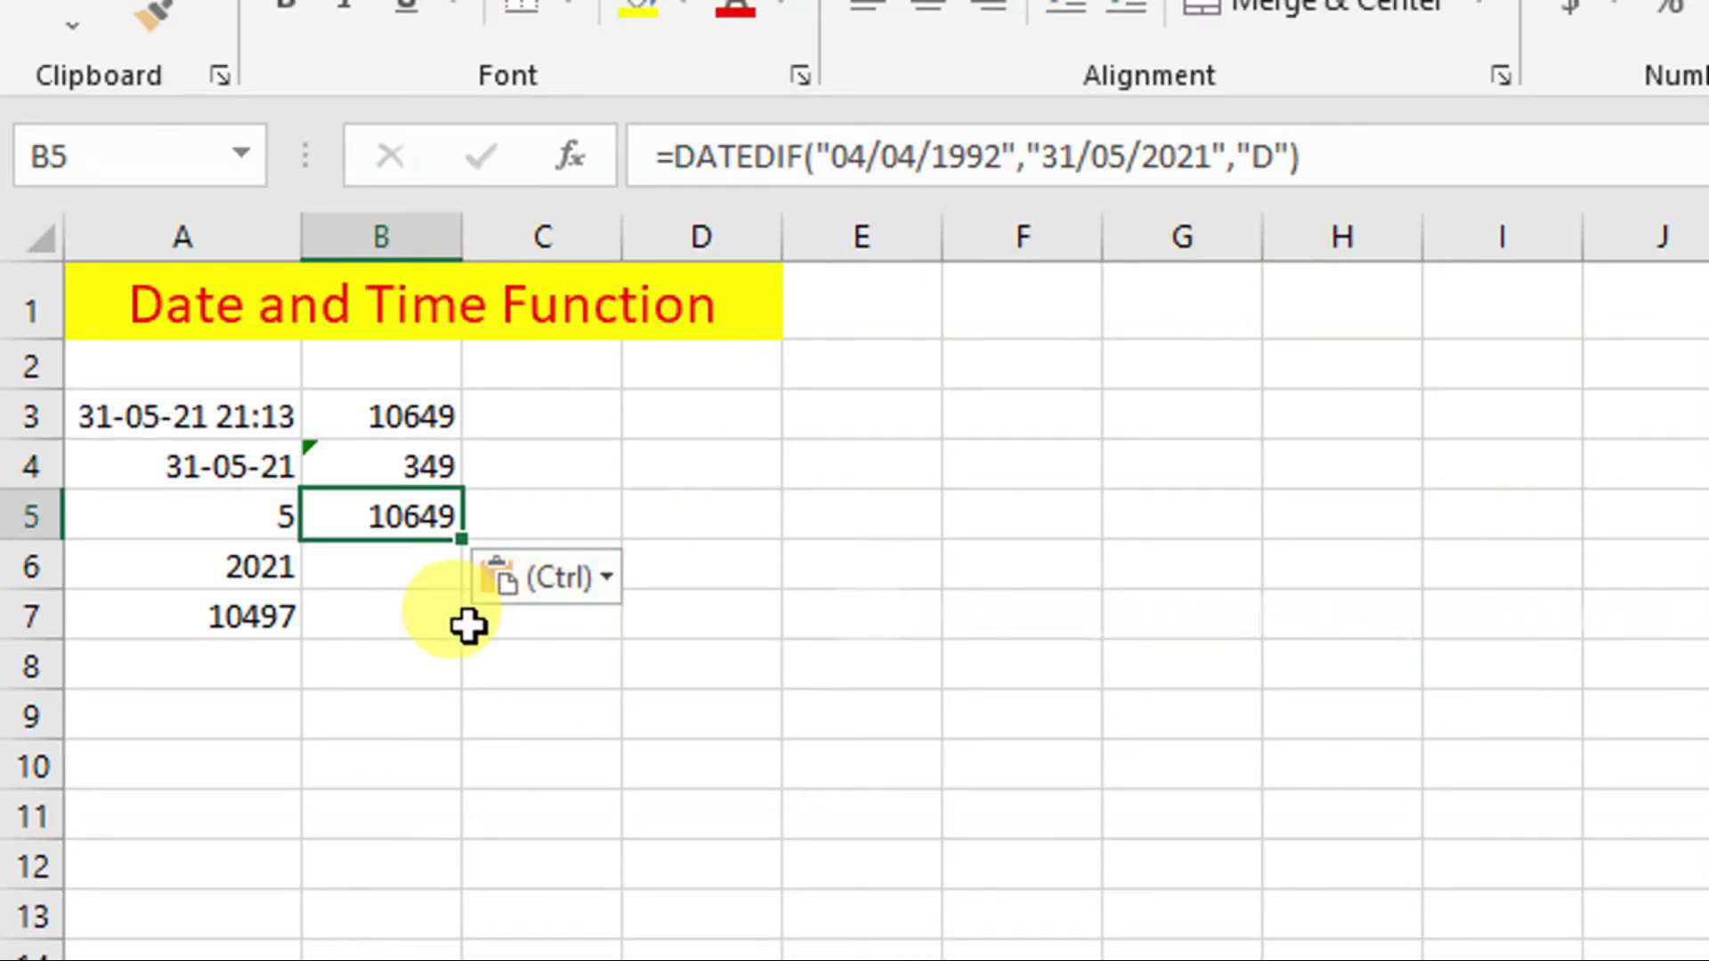
double_click(429, 515)
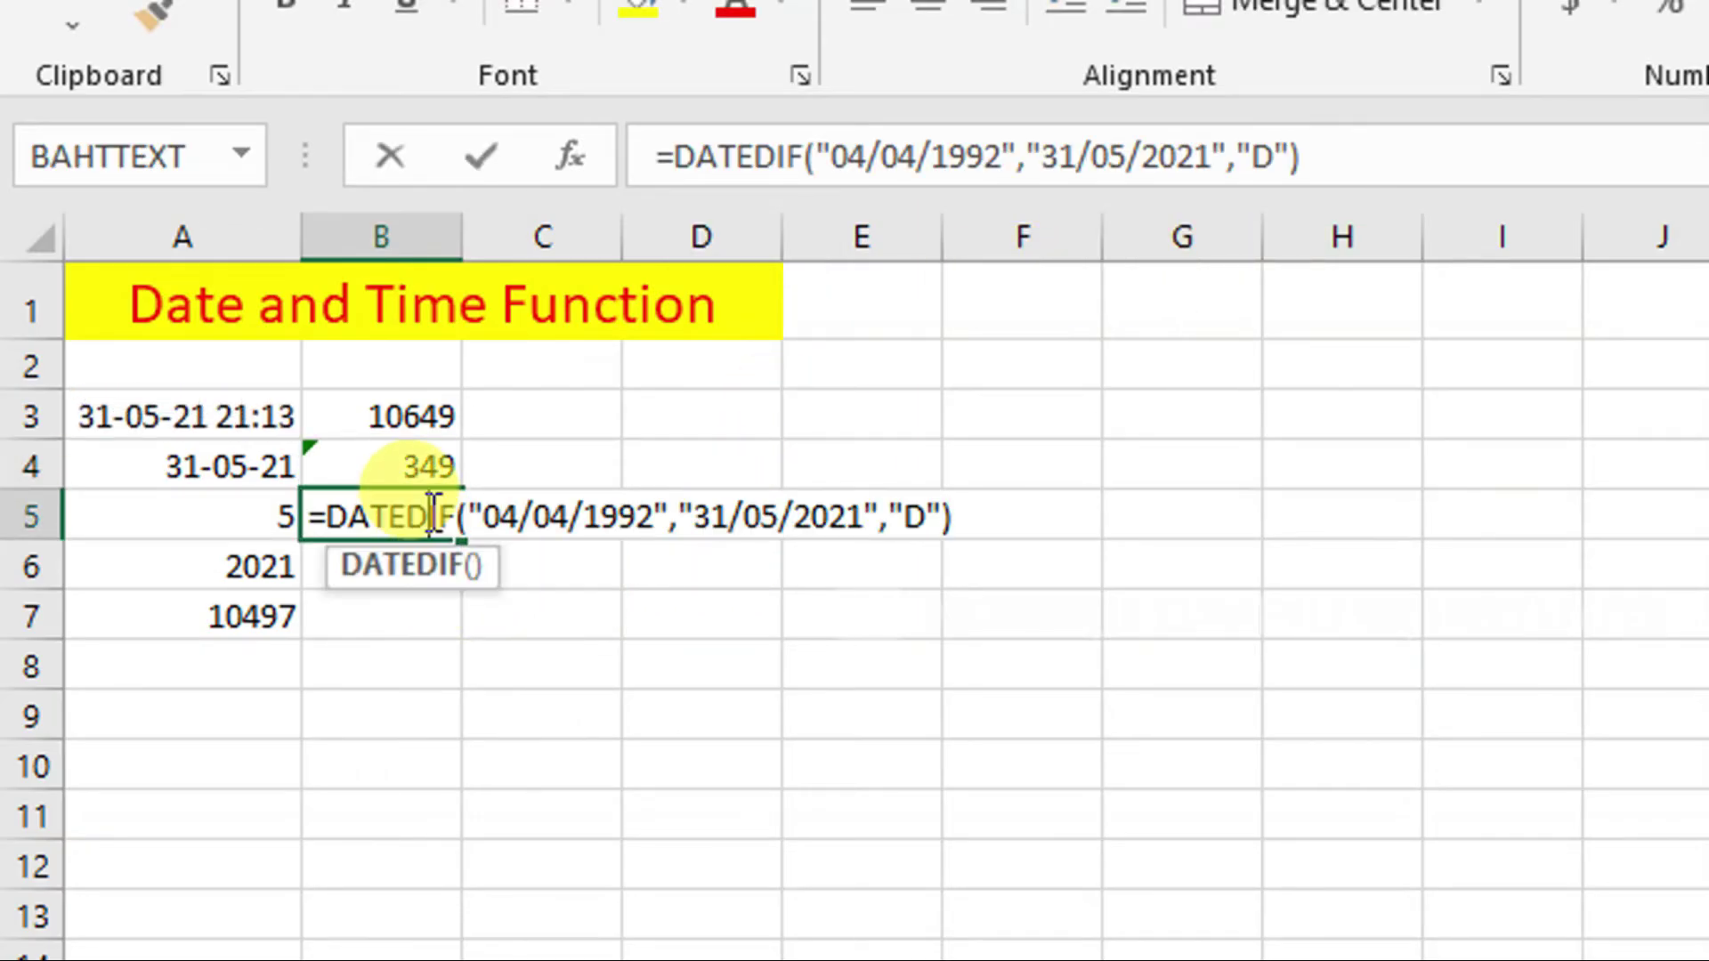
left_click(927, 518)
key("BackSpace")
type("Y")
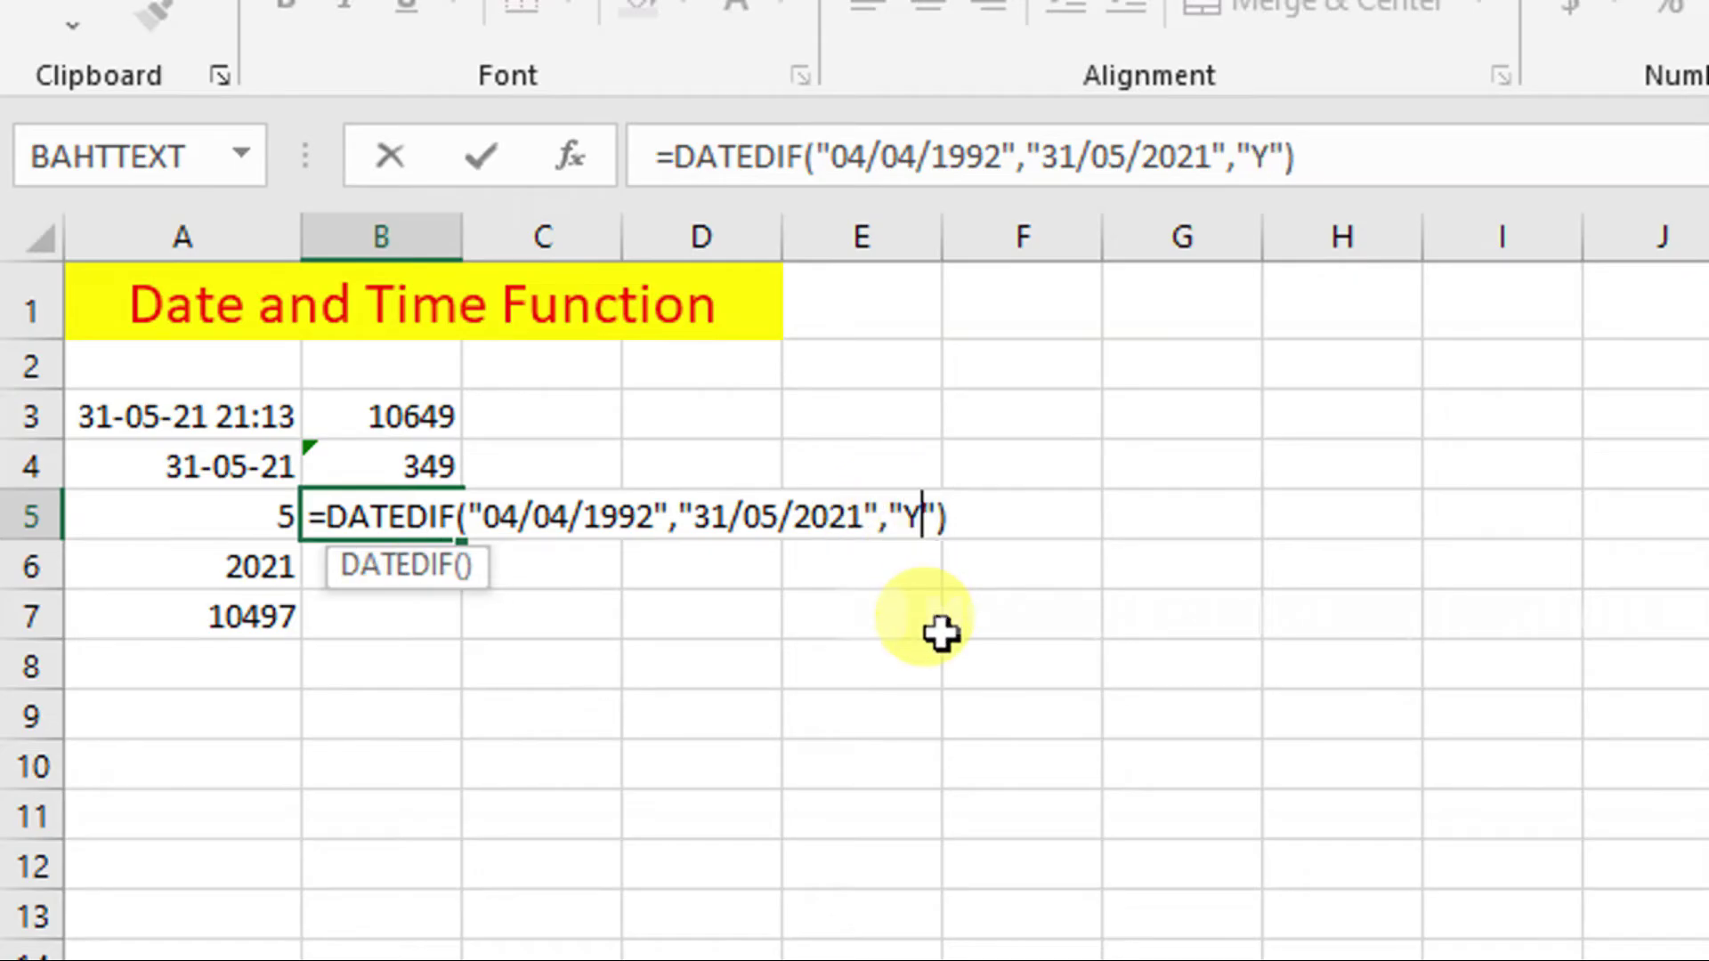
key("Return")
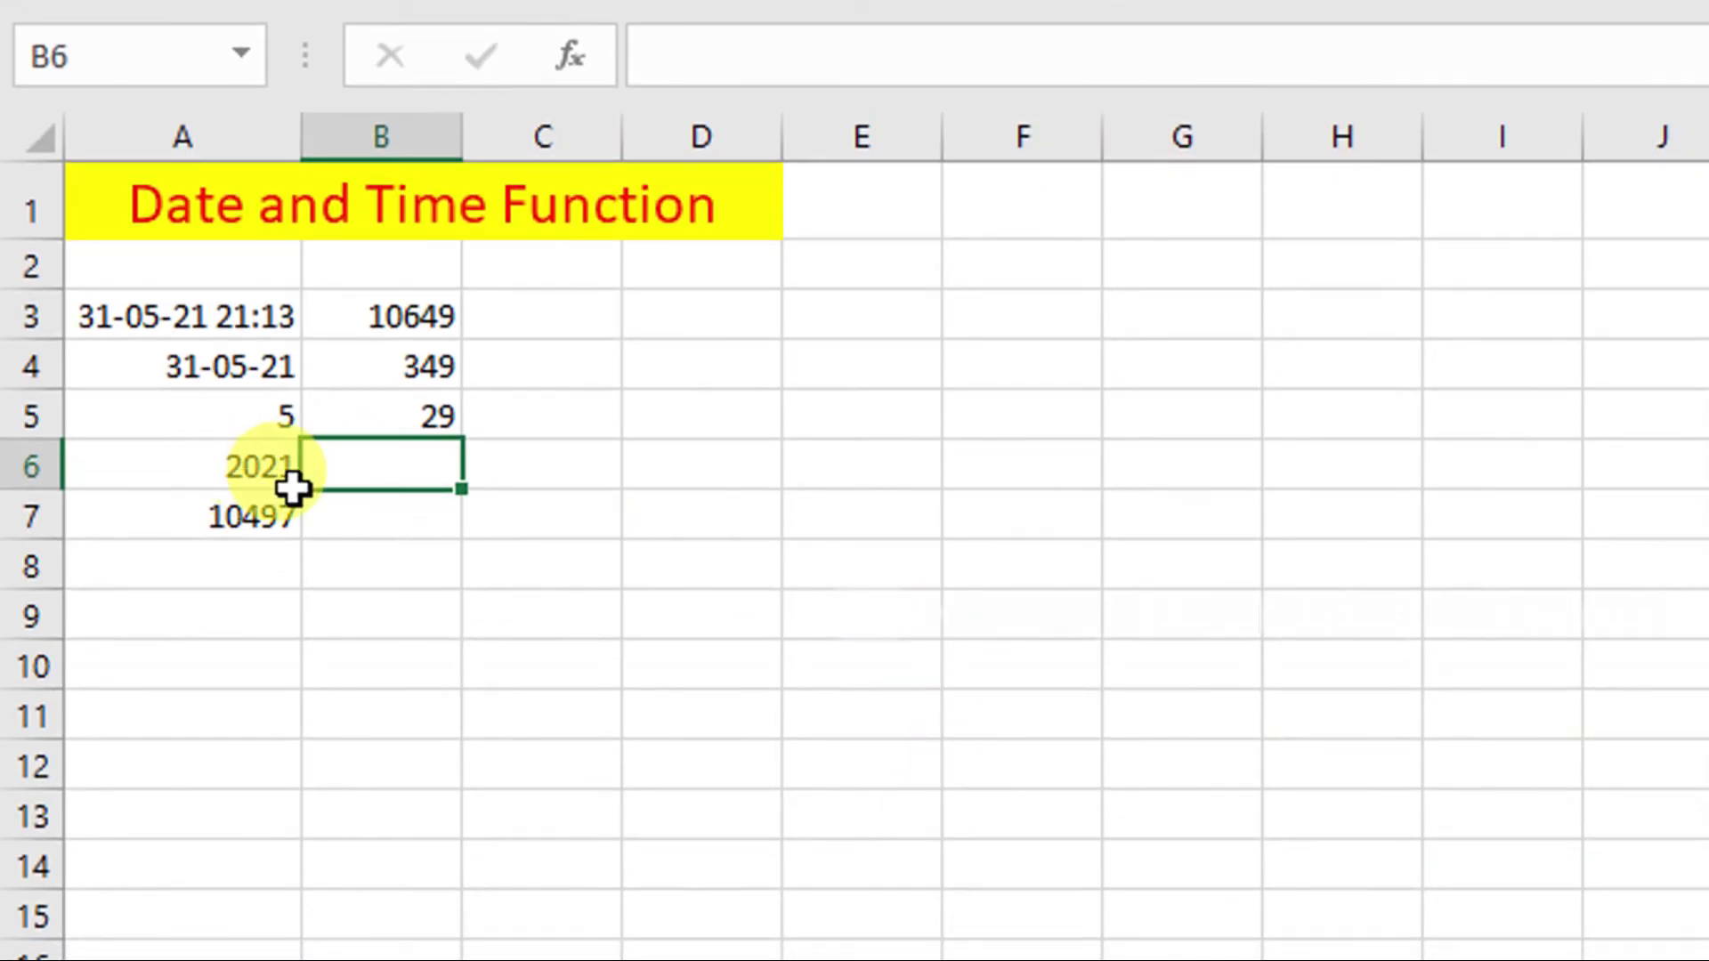
Review the years, months and days formulas in B5, B4 and B3.
left_click(427, 412)
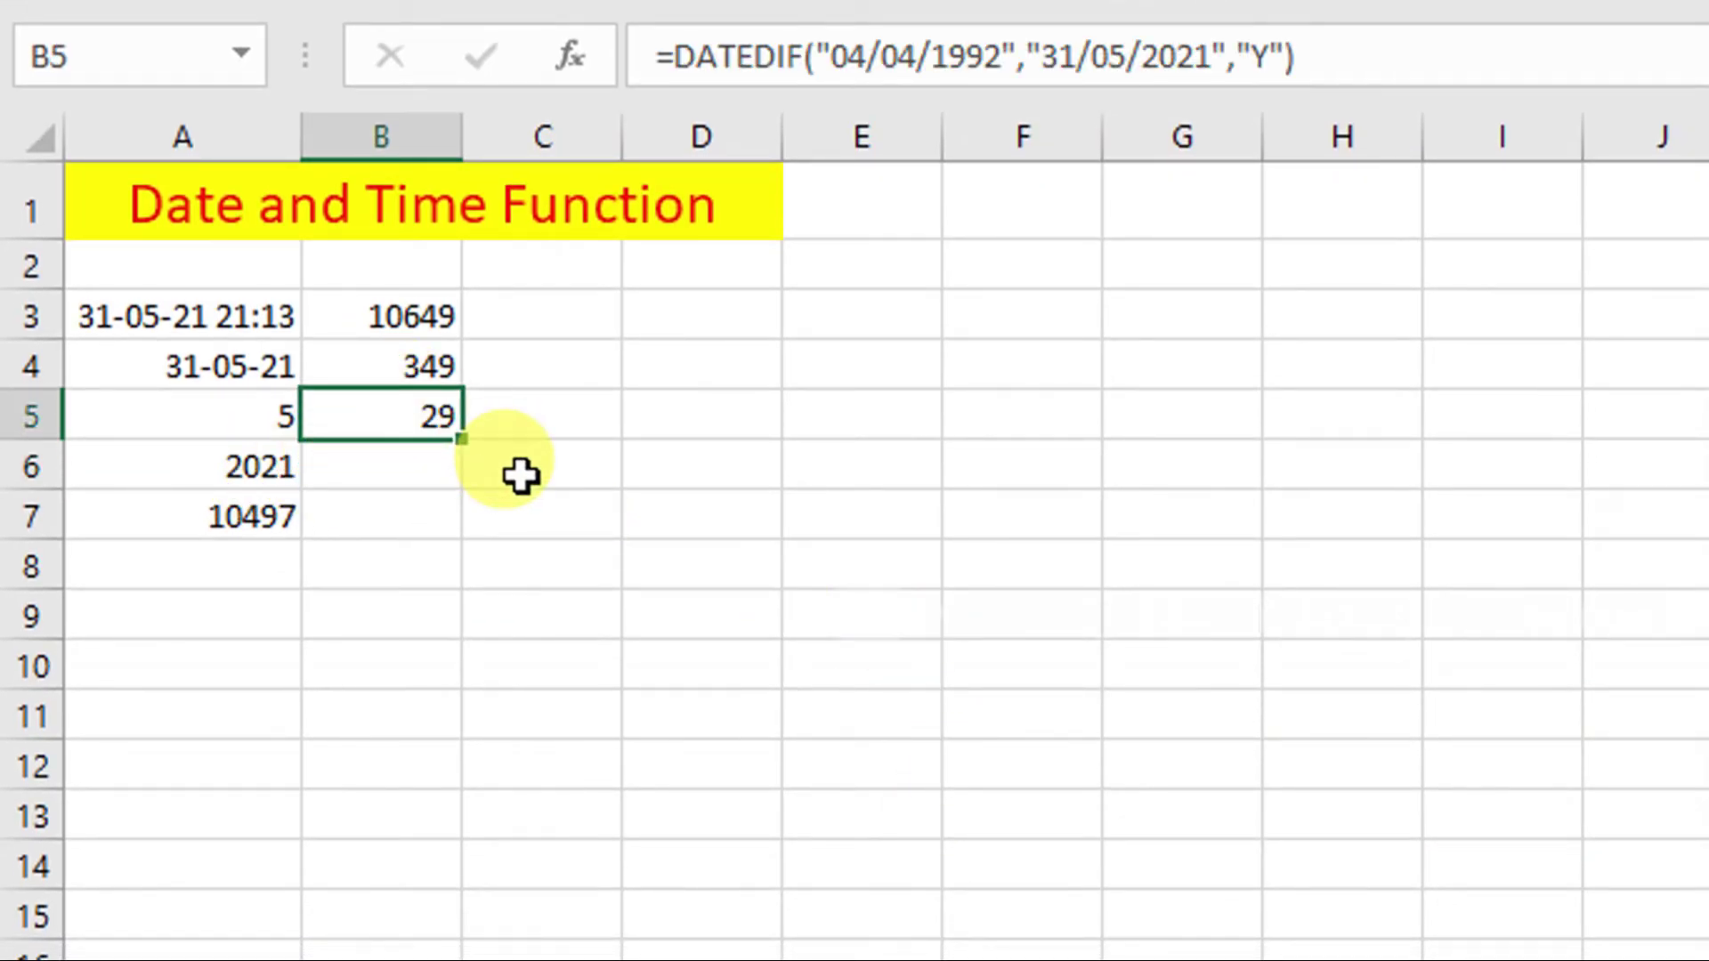
left_click(421, 365)
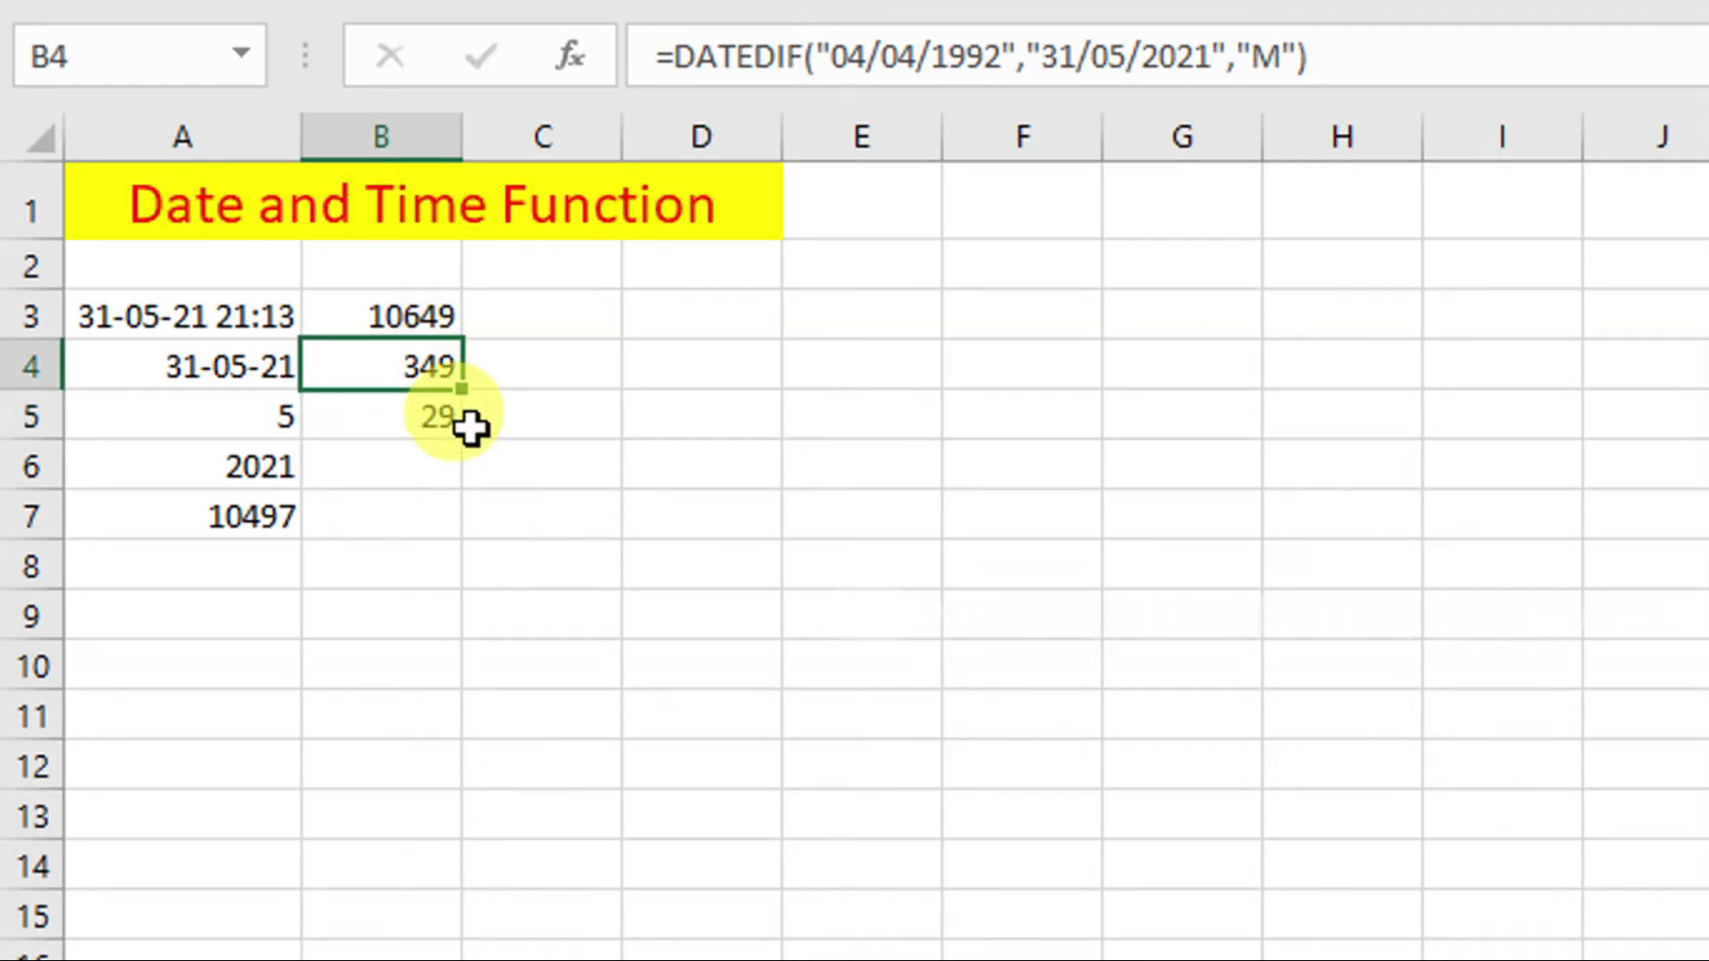
left_click(431, 316)
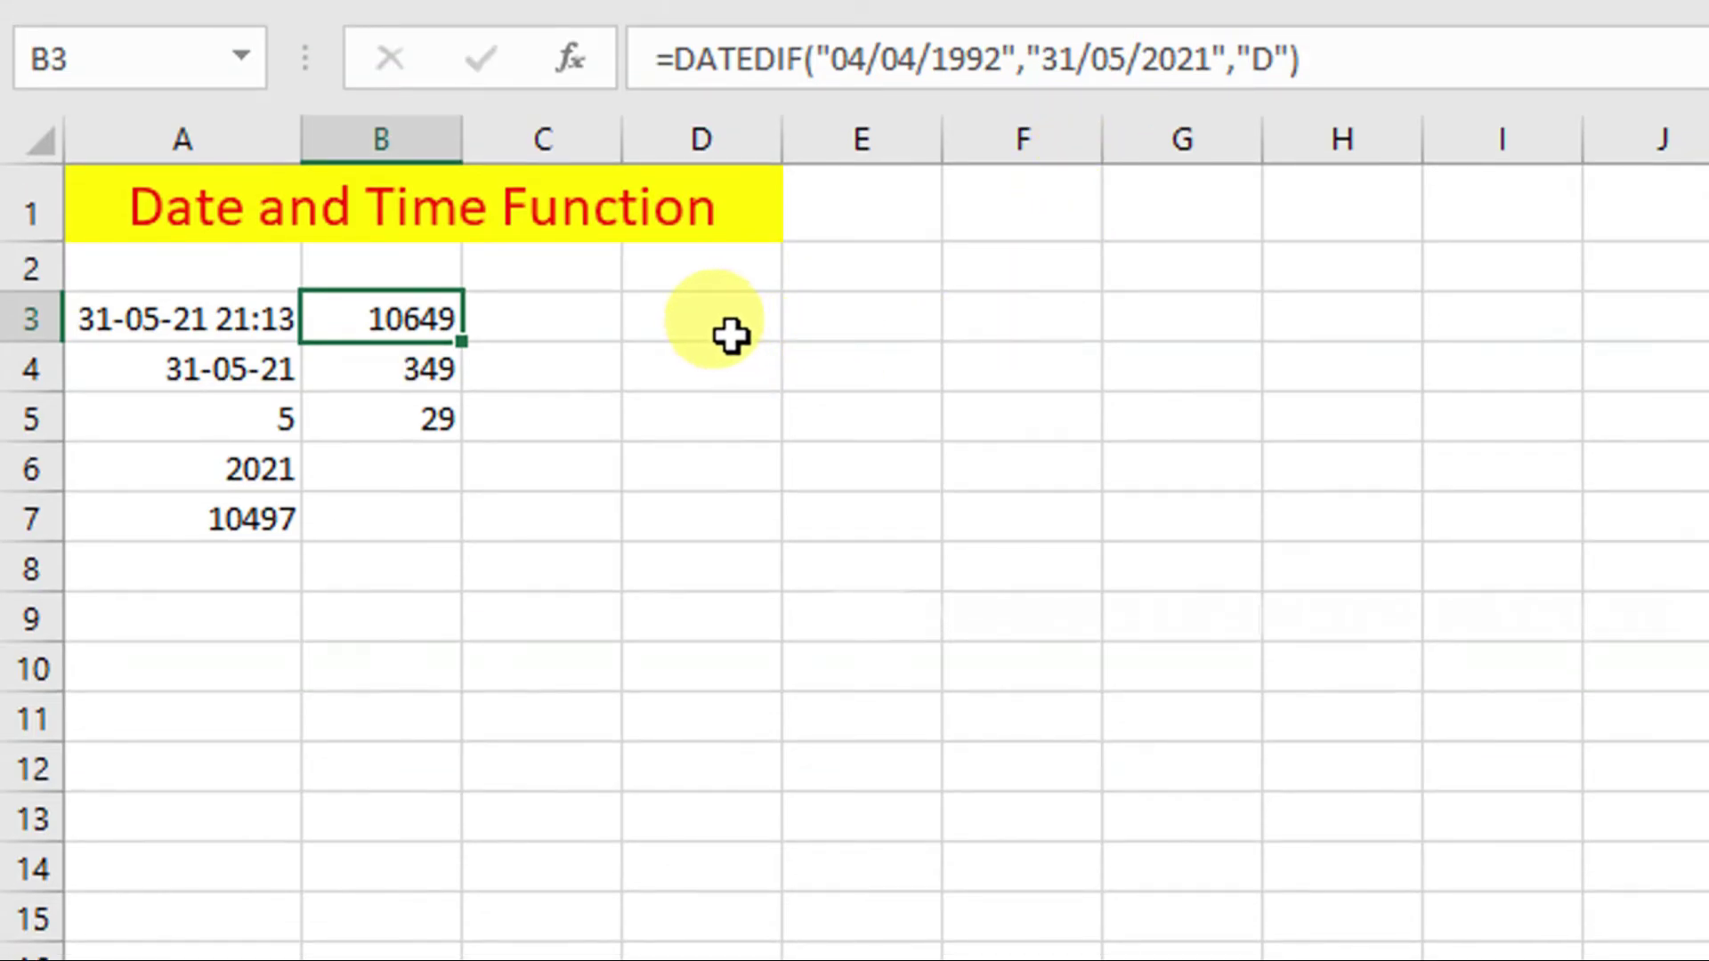
Enter the start date 04/04/1992 in E2 and the end date 31/05/2021 in F2.
left_click(851, 279)
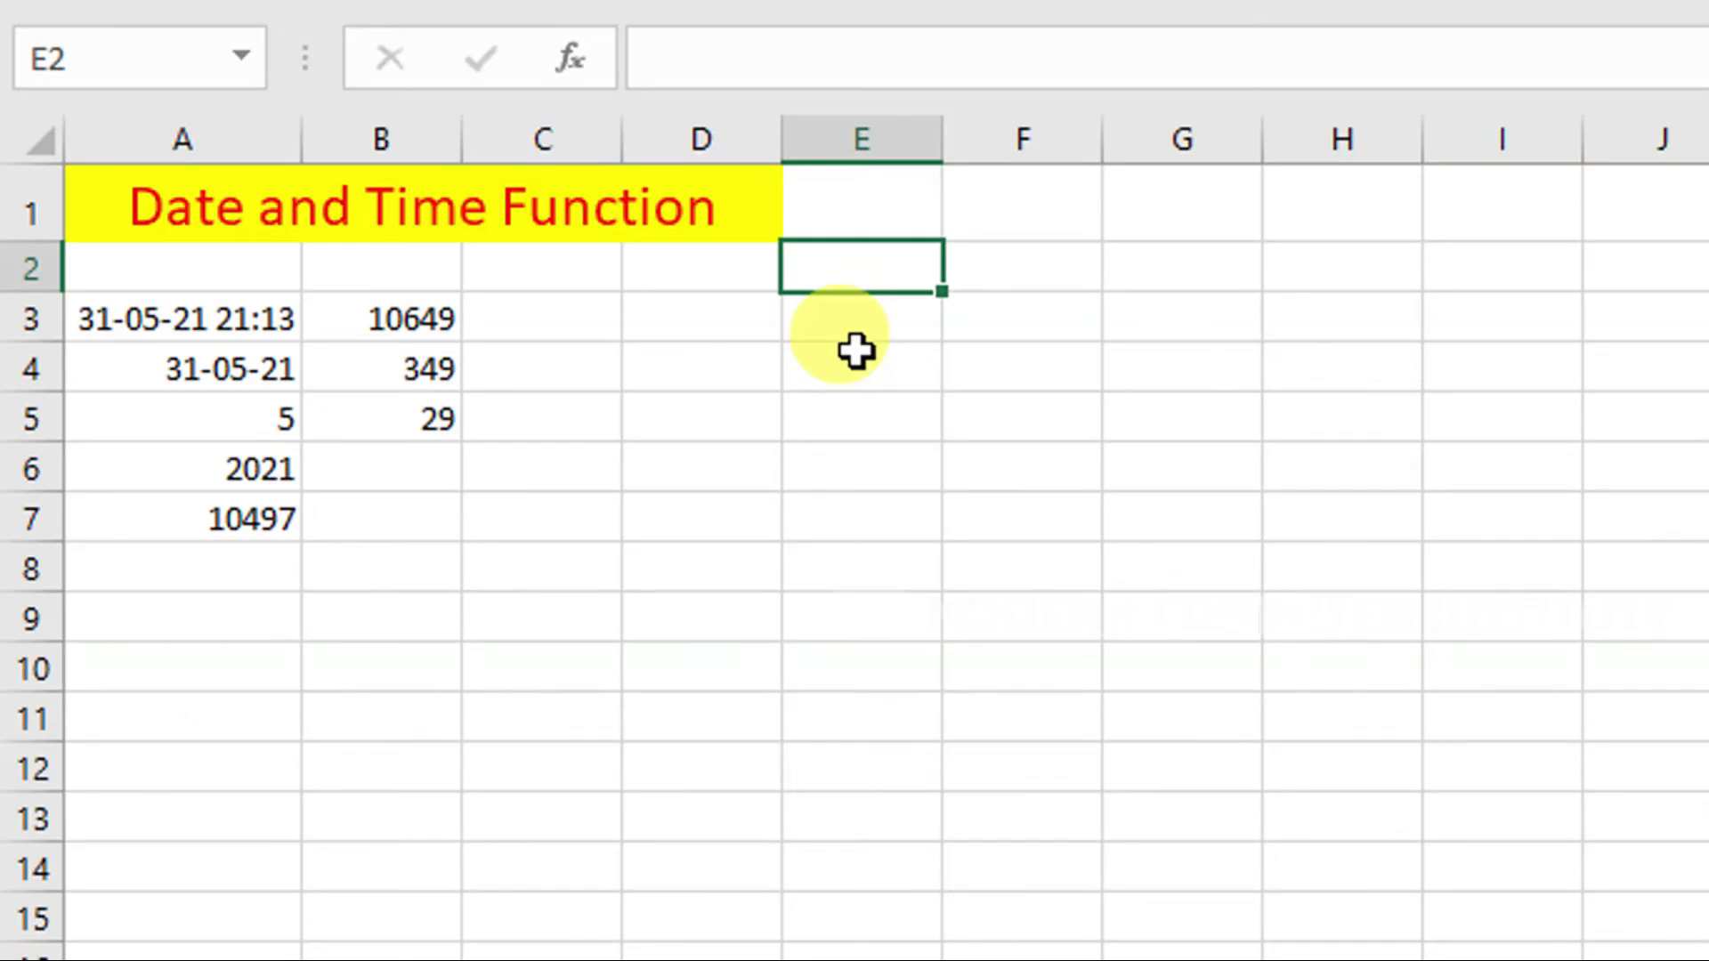
type("04/04/1992")
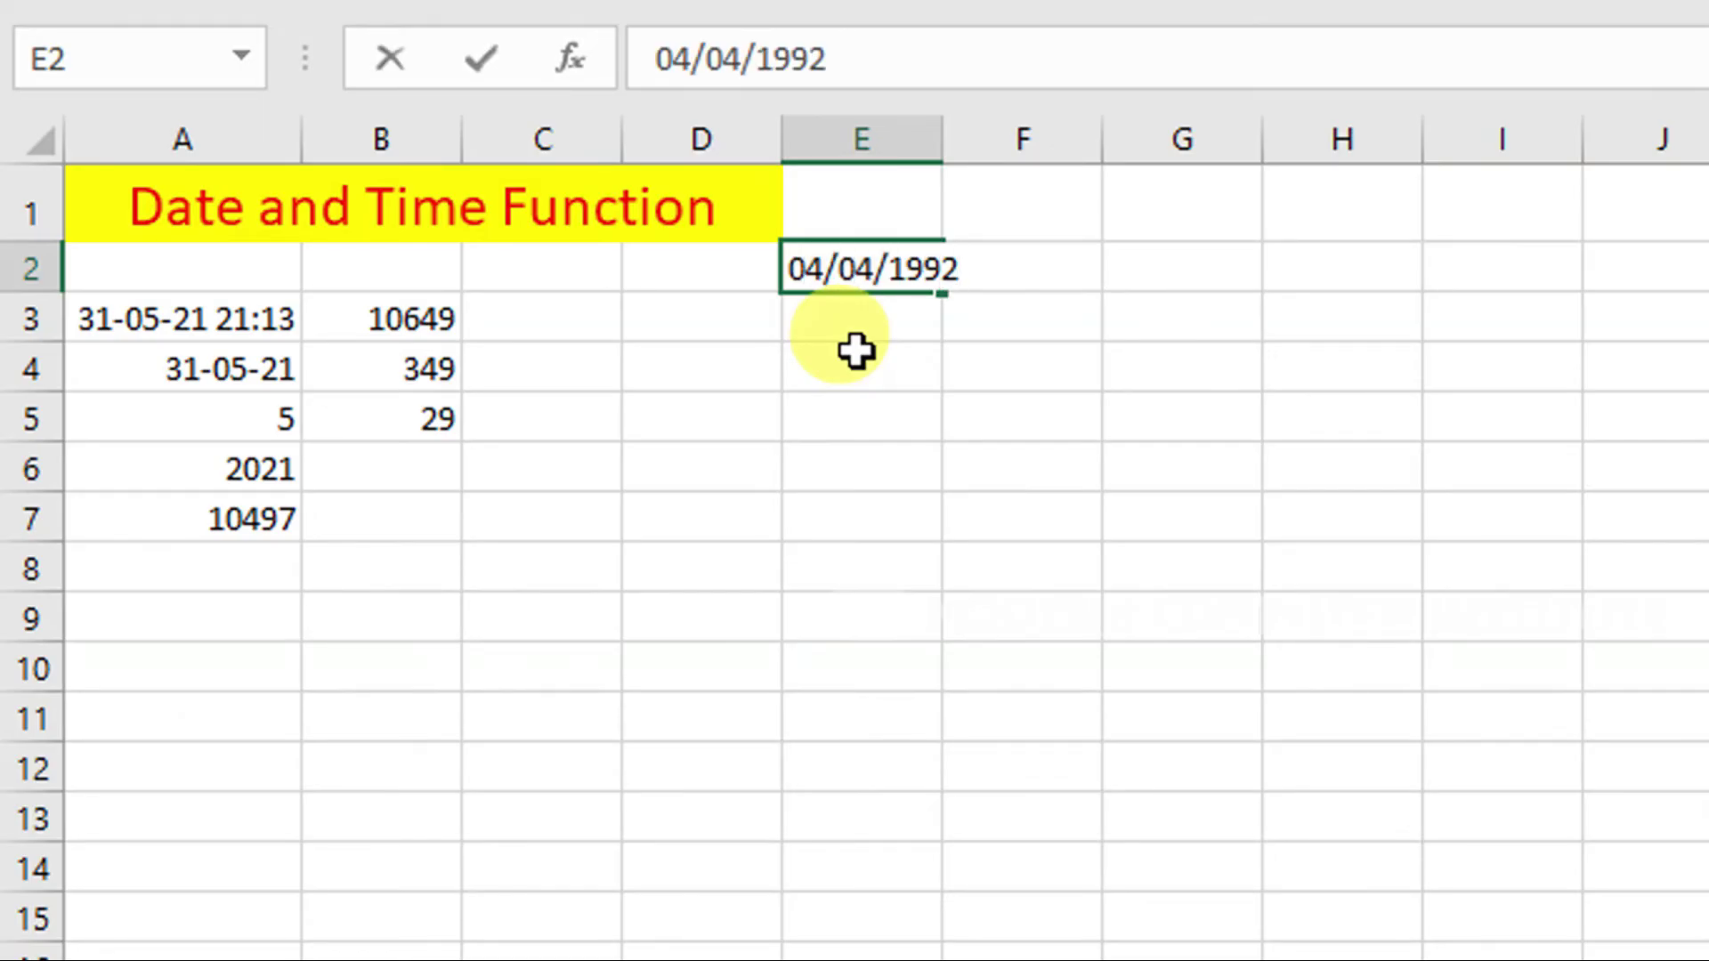
key("Return")
left_click(999, 285)
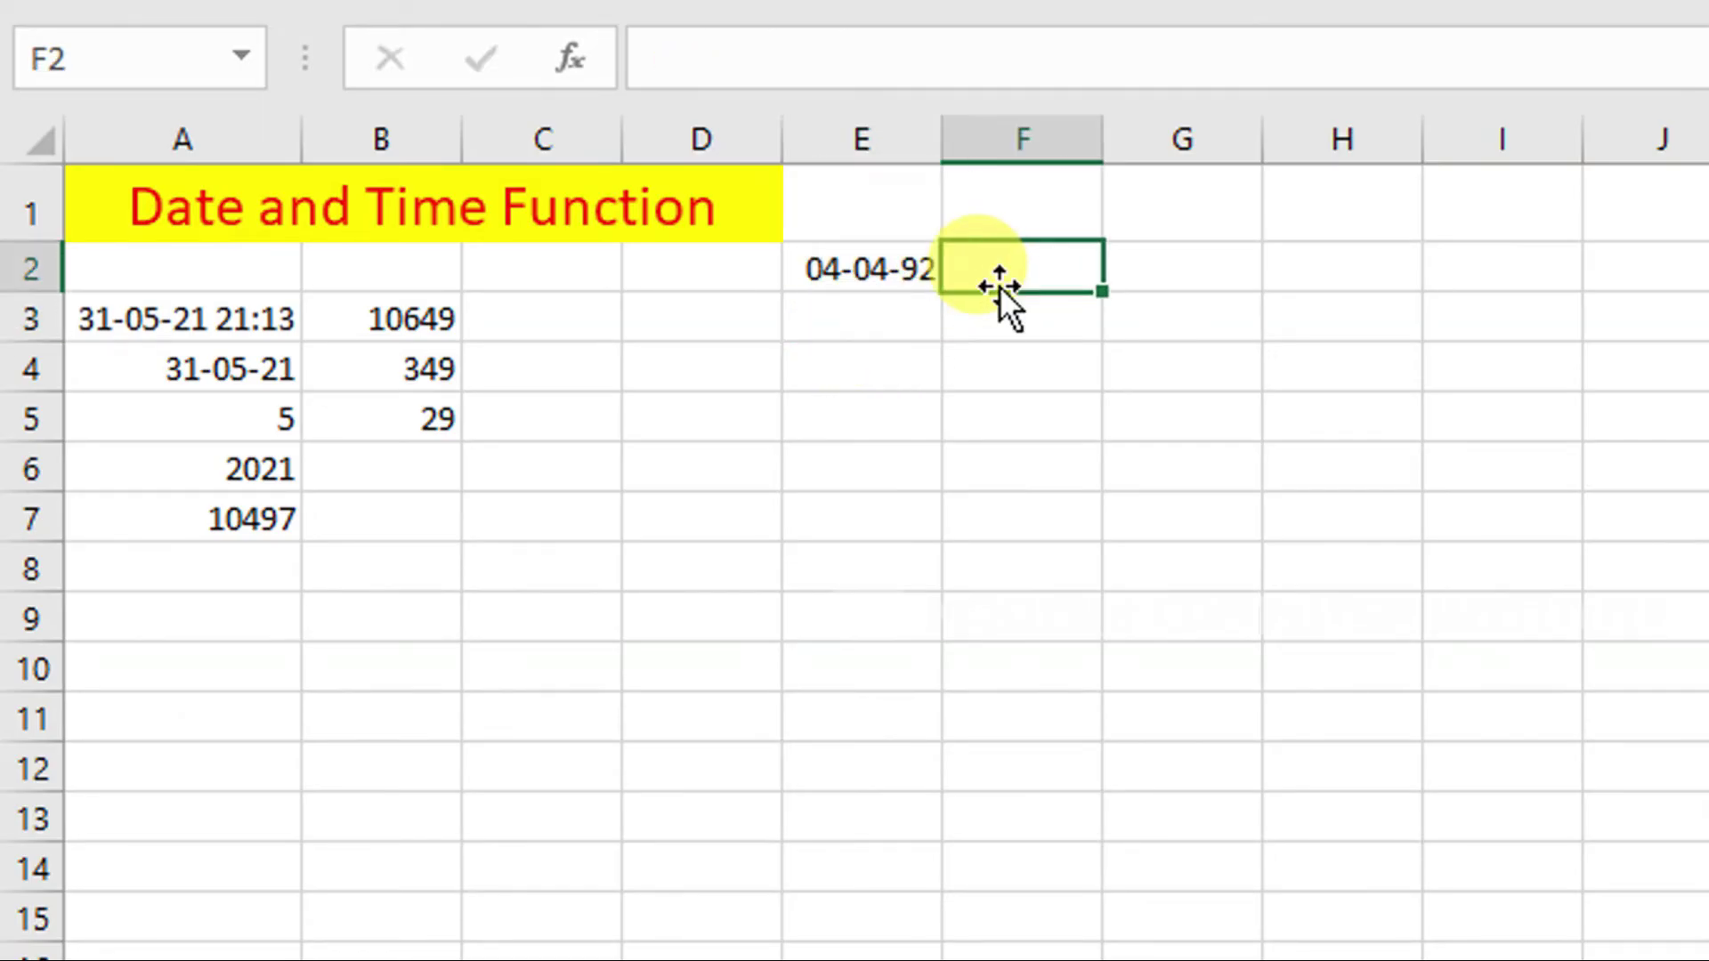
type("31")
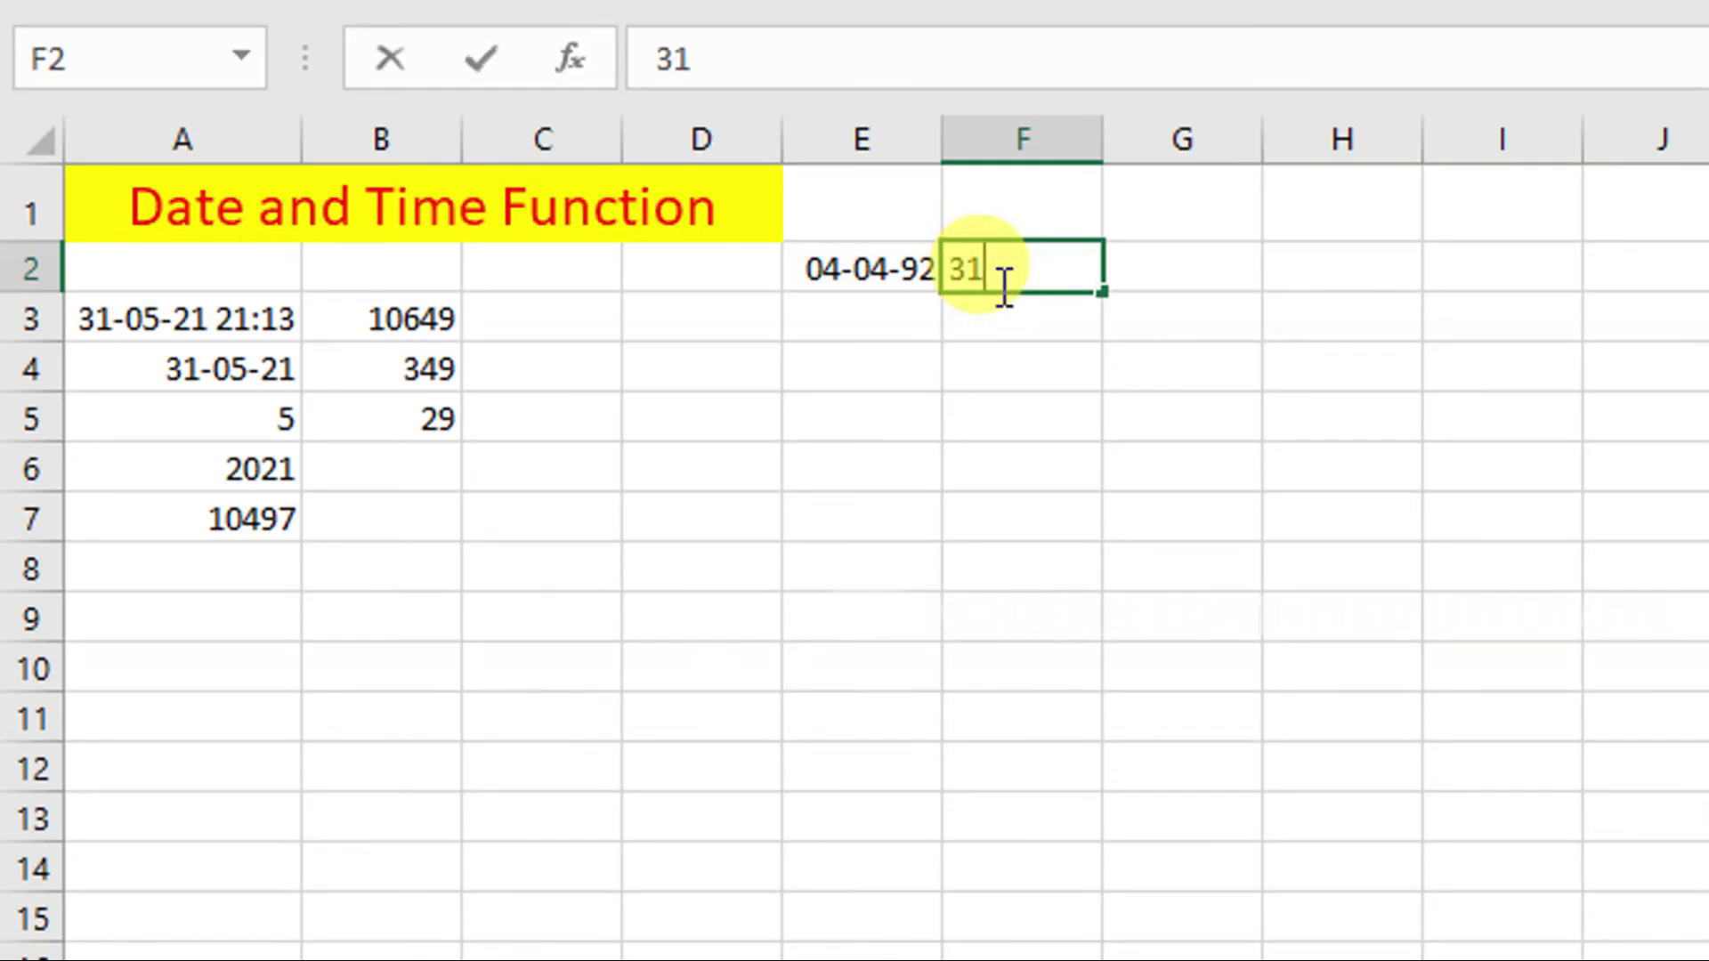
type("/05/2021")
key("Return")
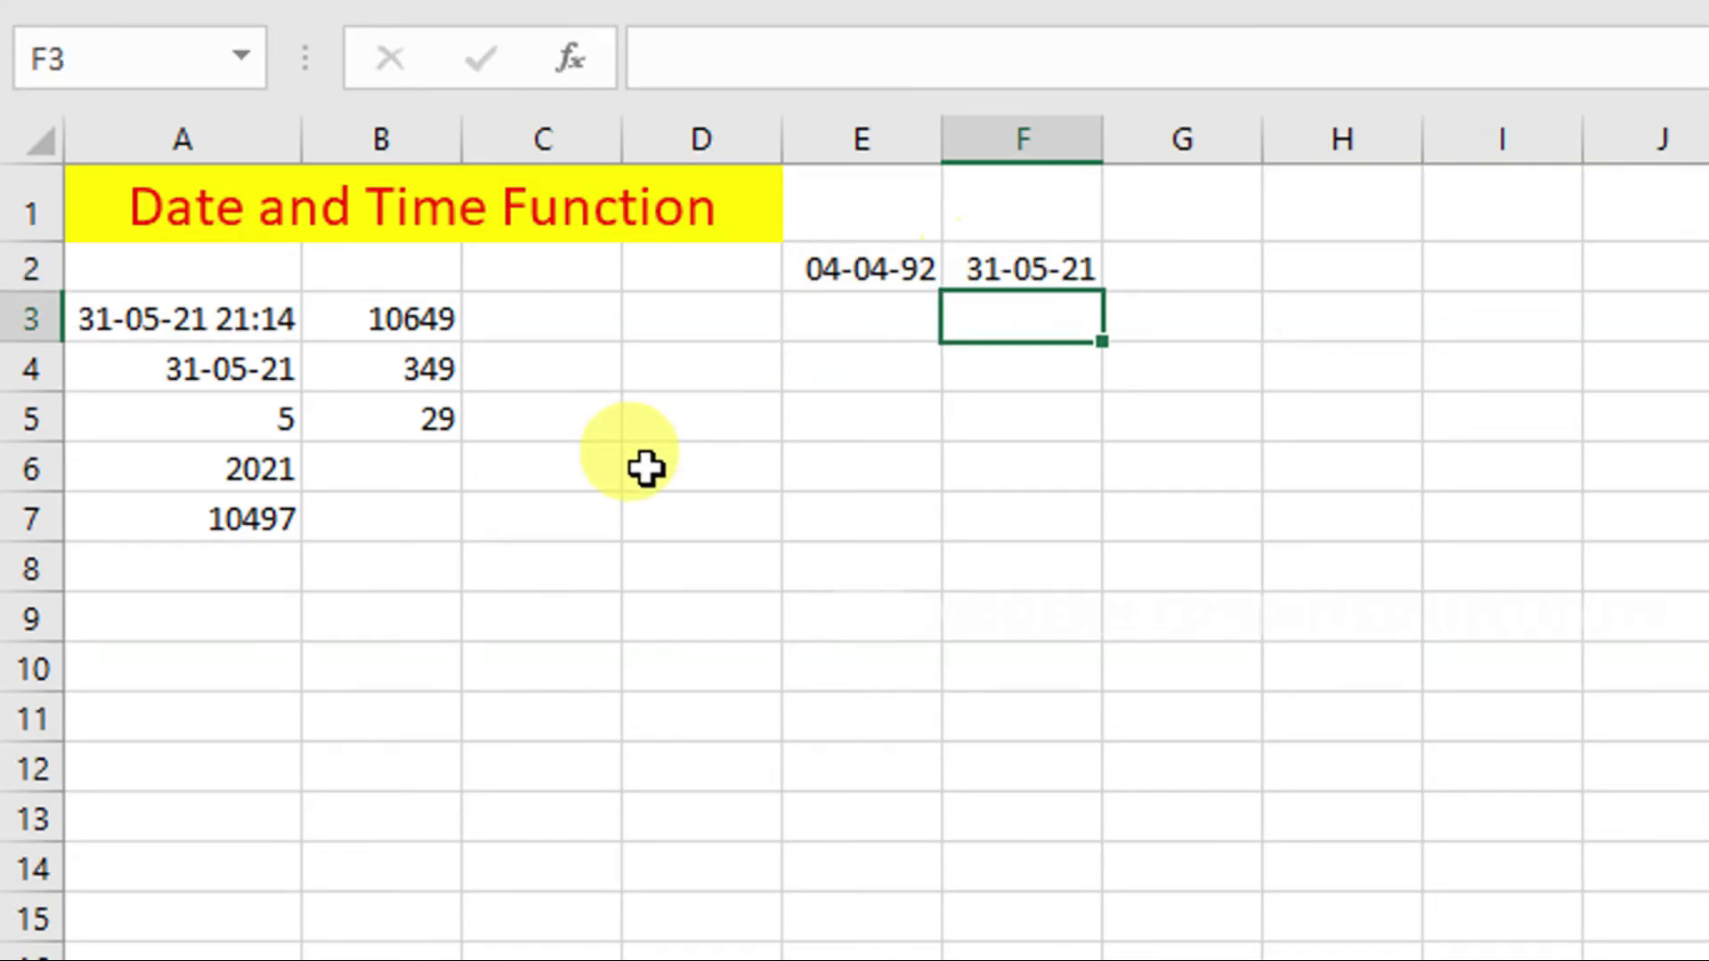
Enter =DATEDIF(E2,F2,"Y") in C3 to get the 29 whole years.
left_click(535, 328)
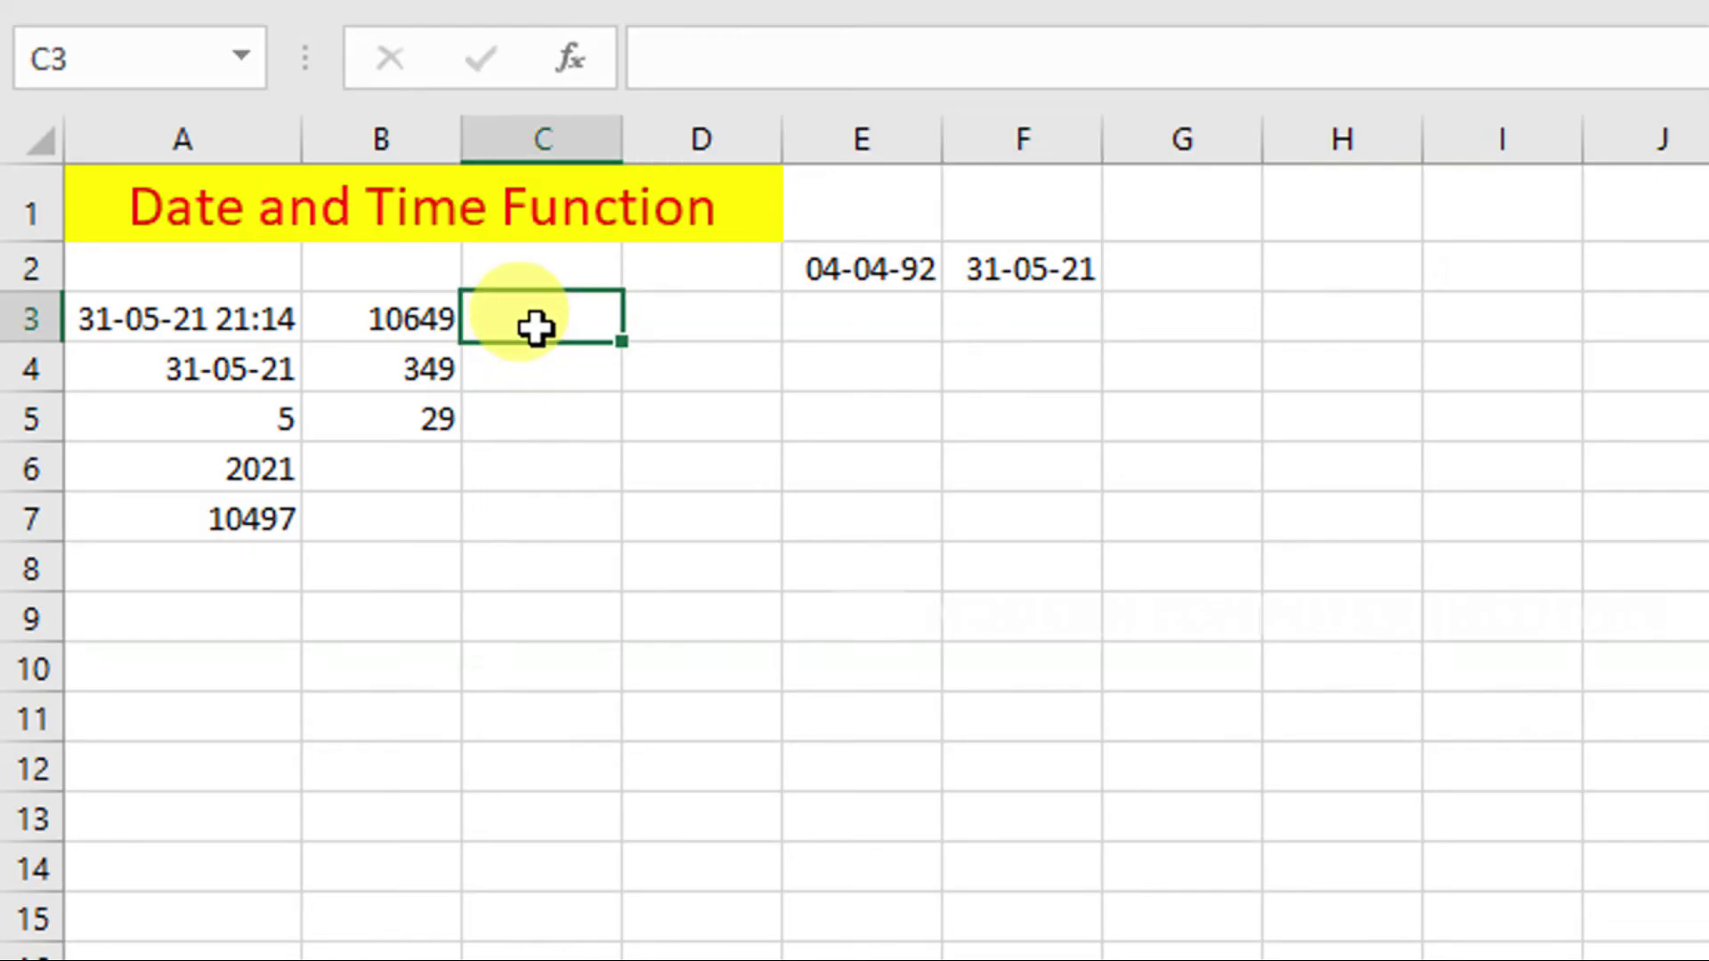
type("=DATE")
type("IF(")
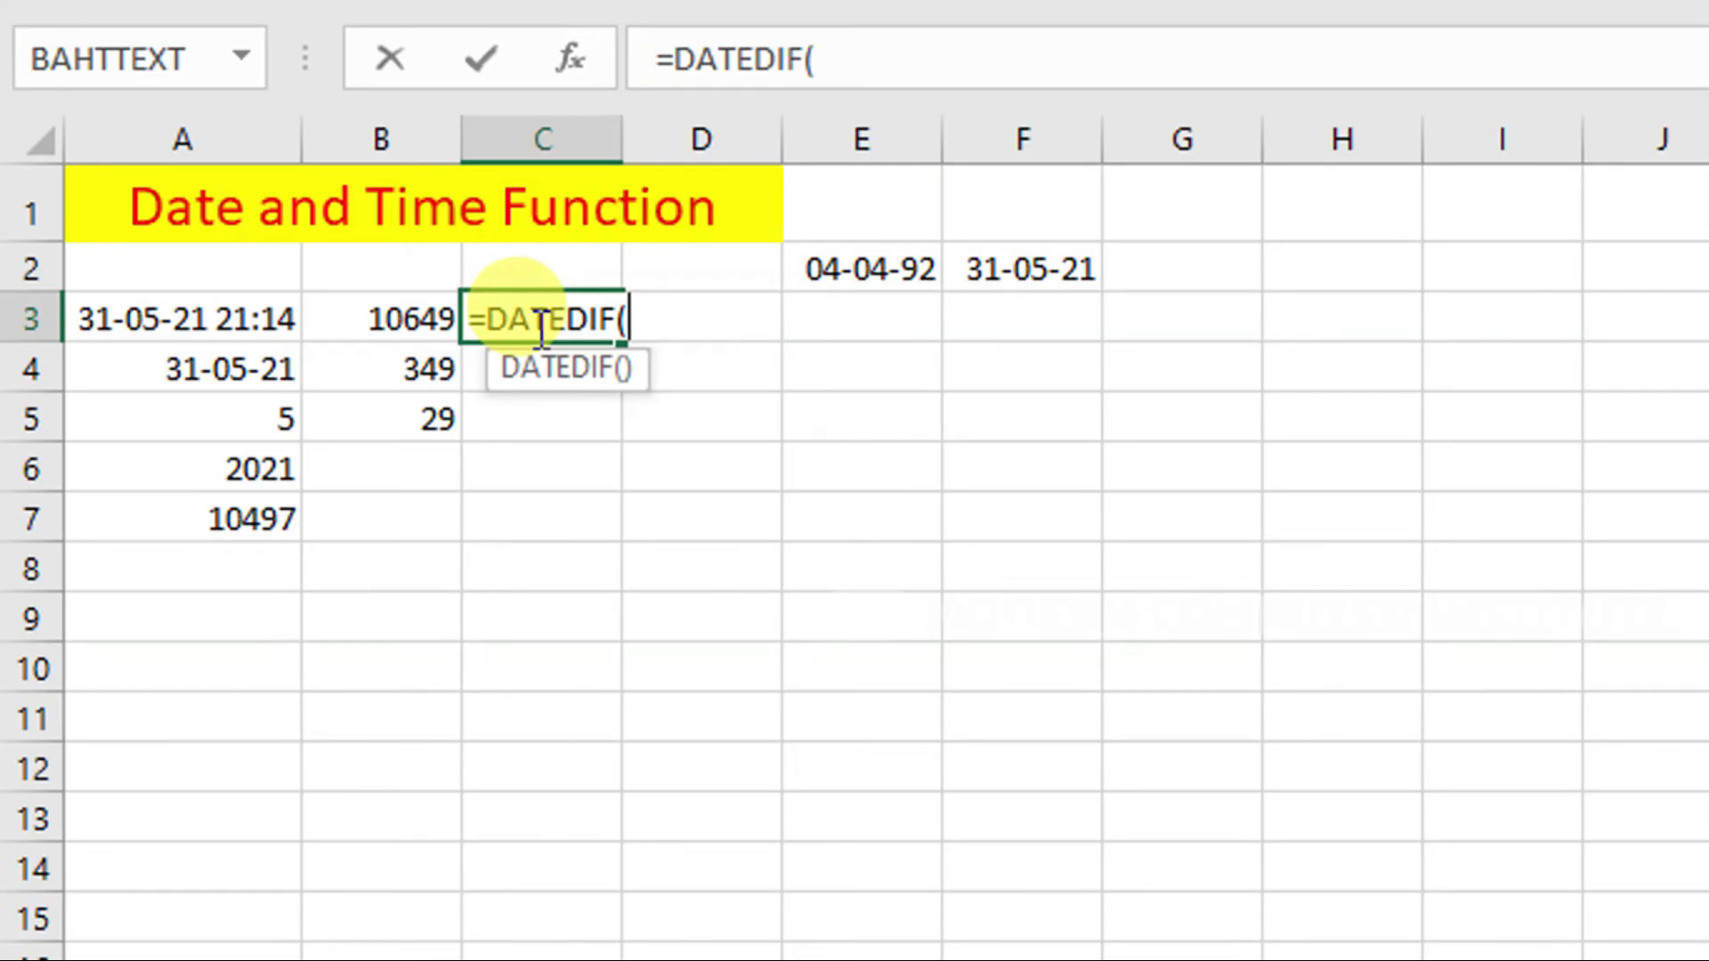
type("E2")
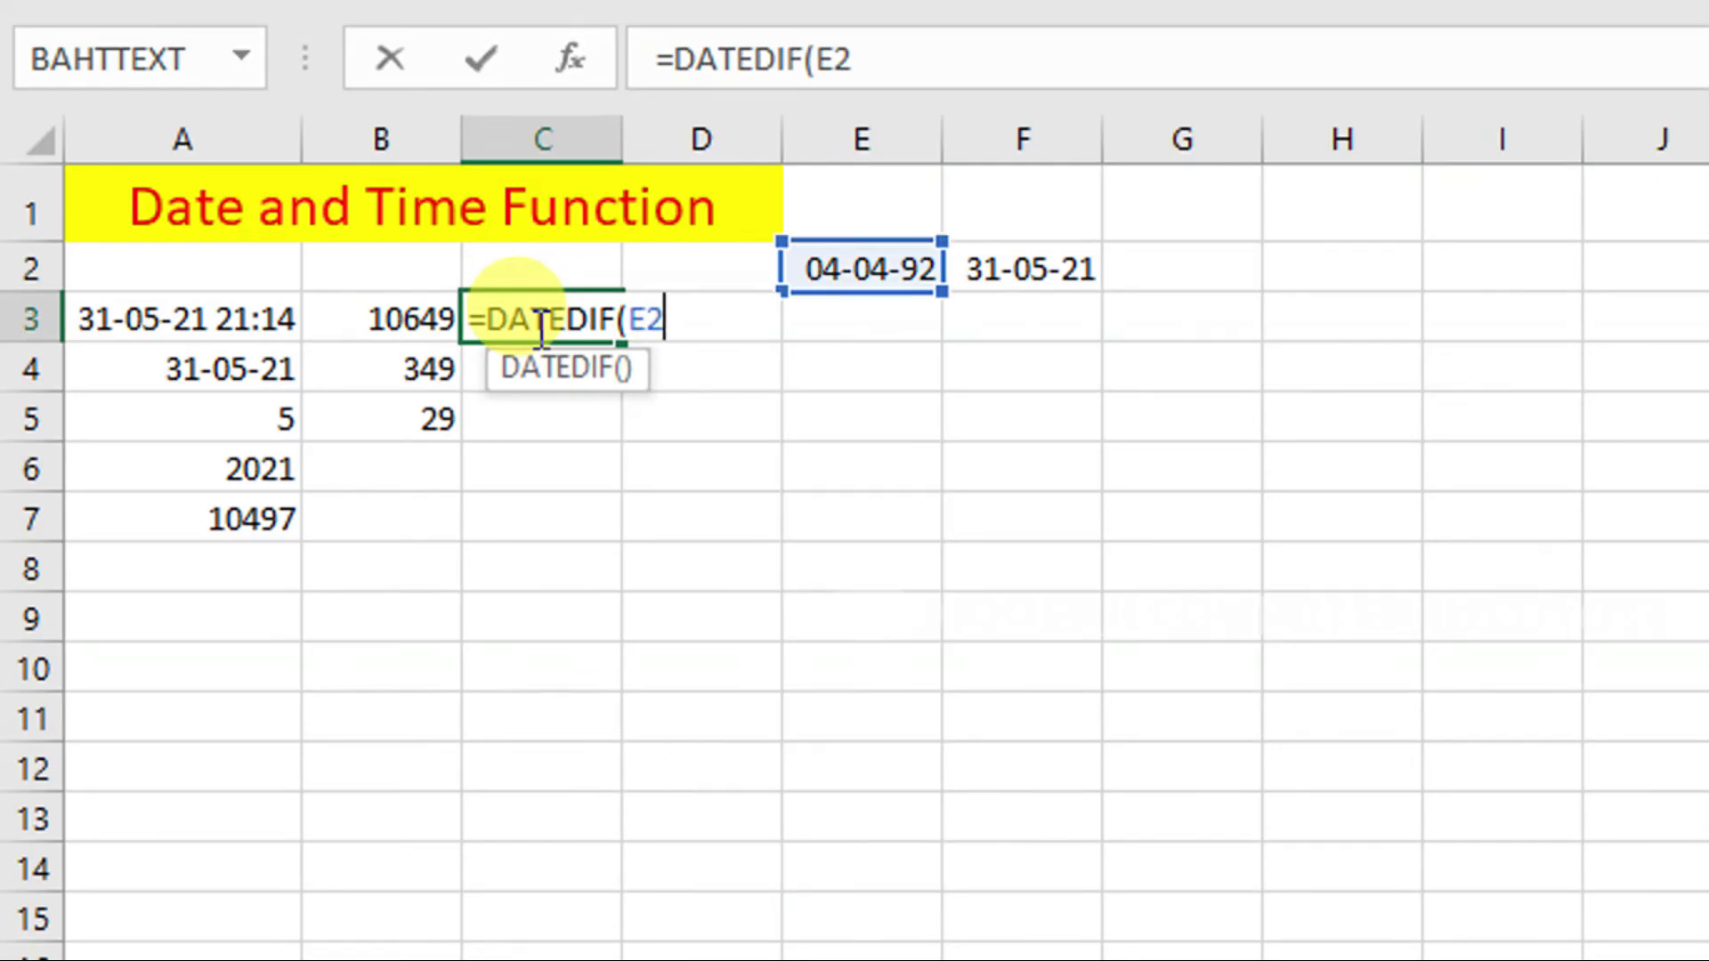
type(",F")
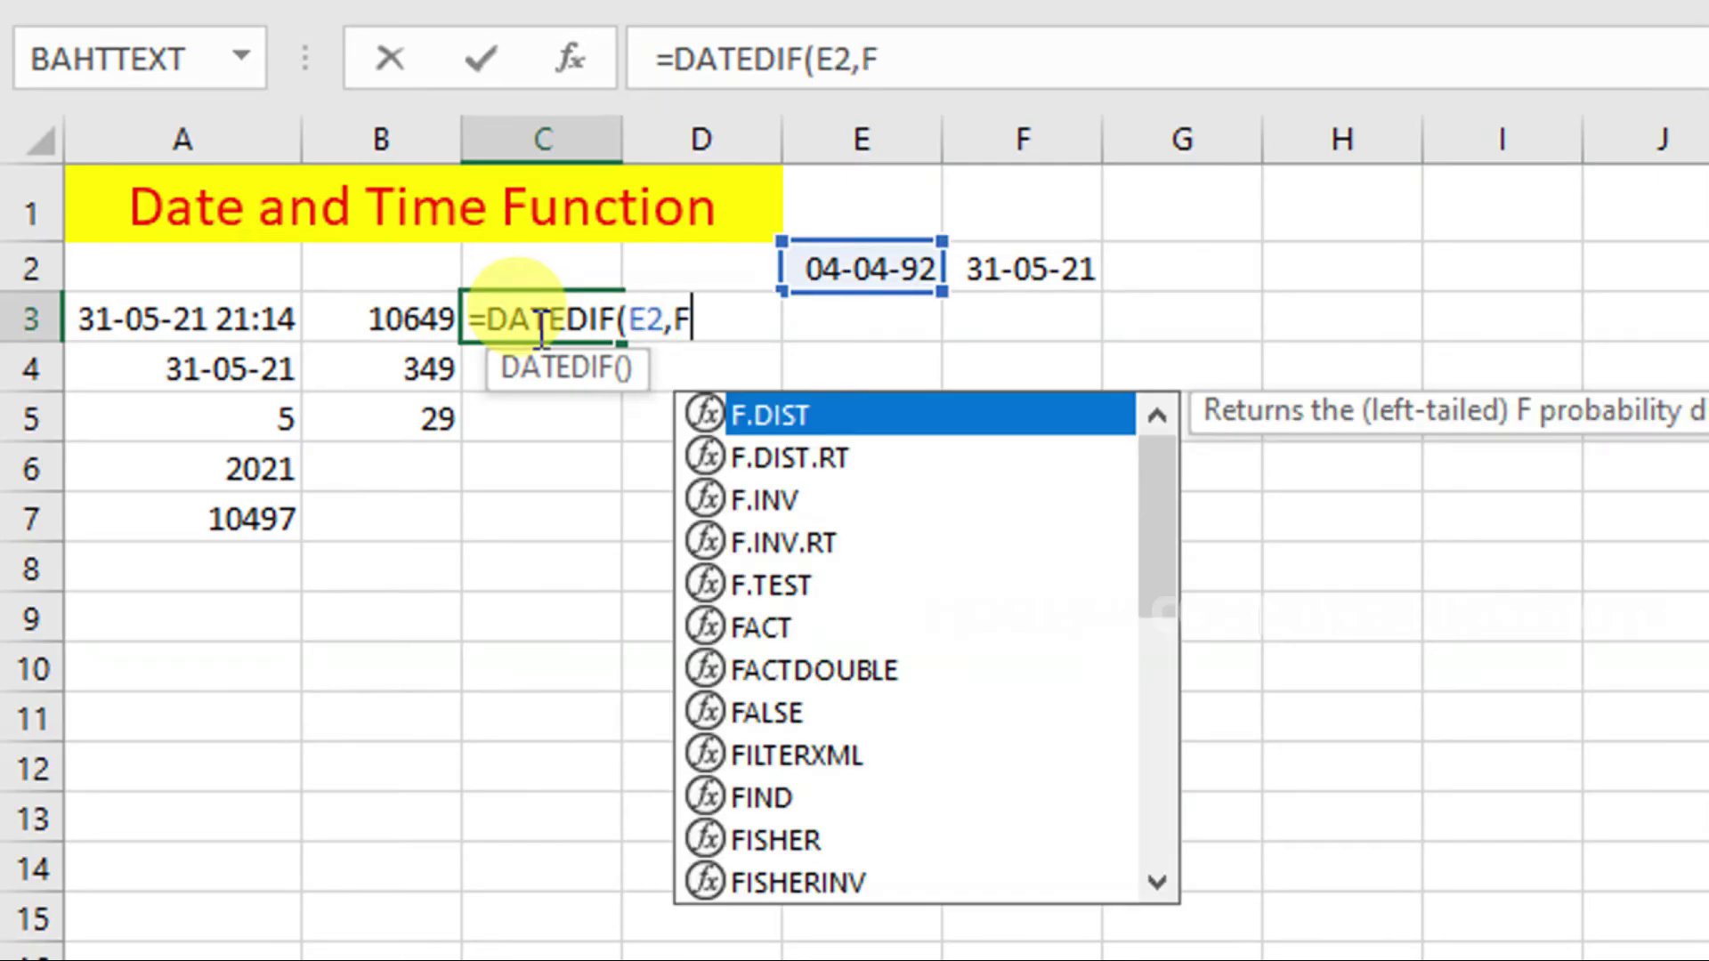
type("2")
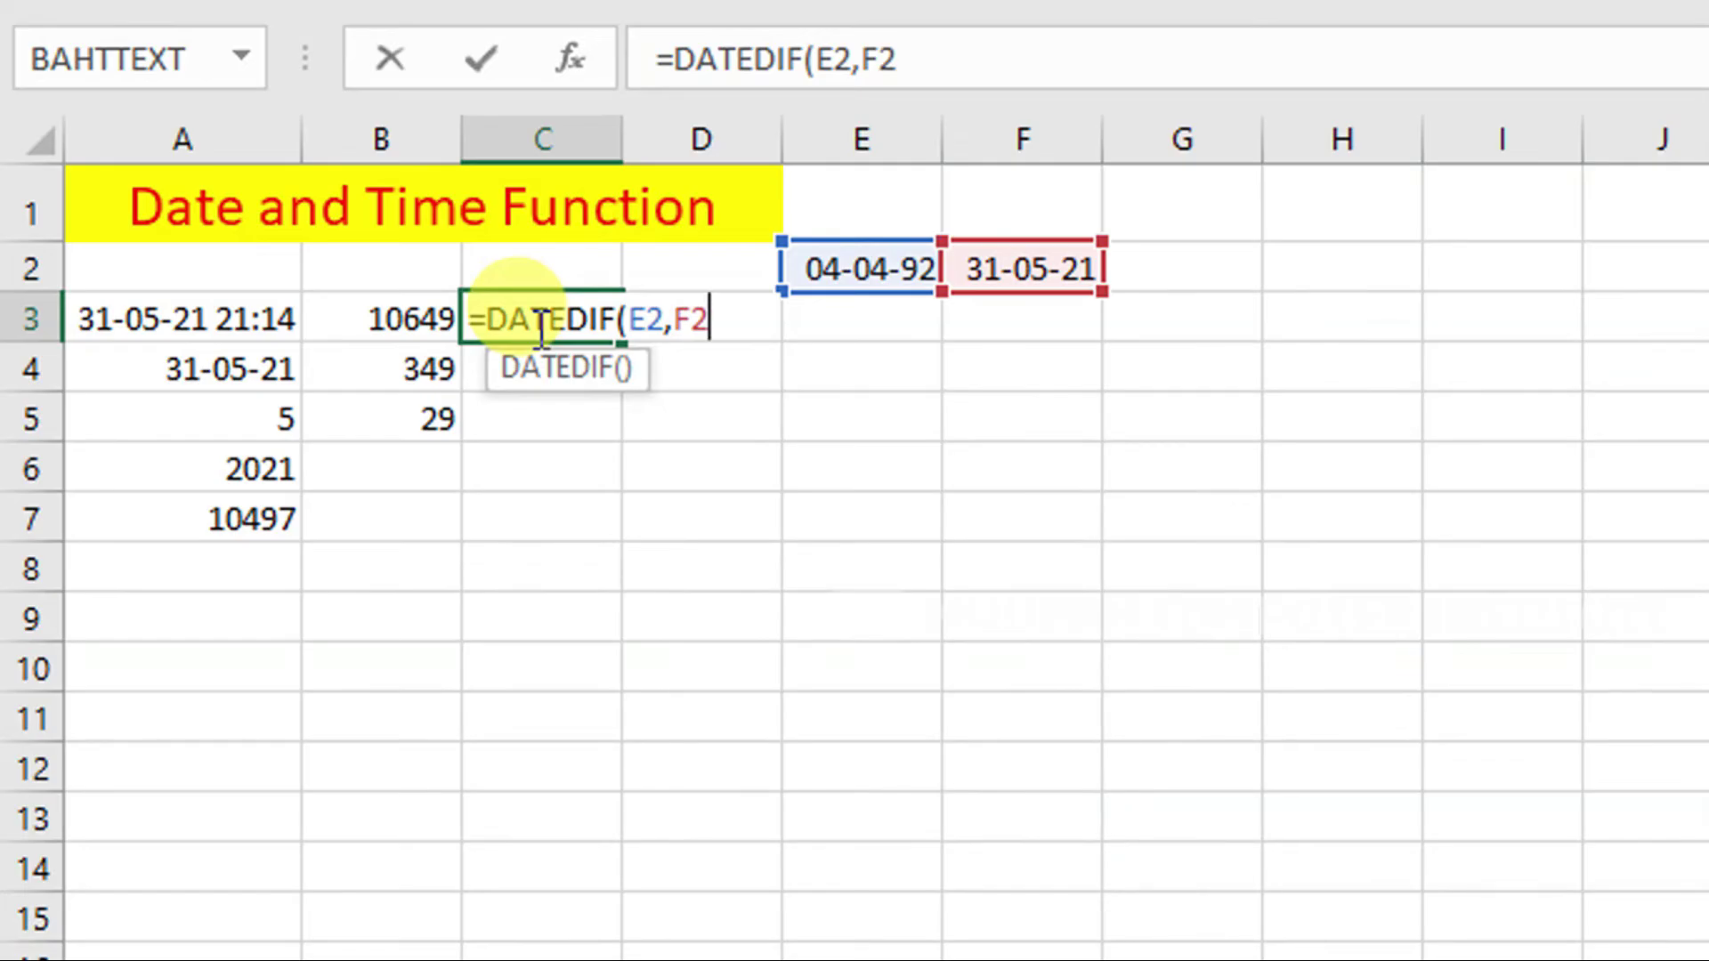
type(",\"")
type("Y")
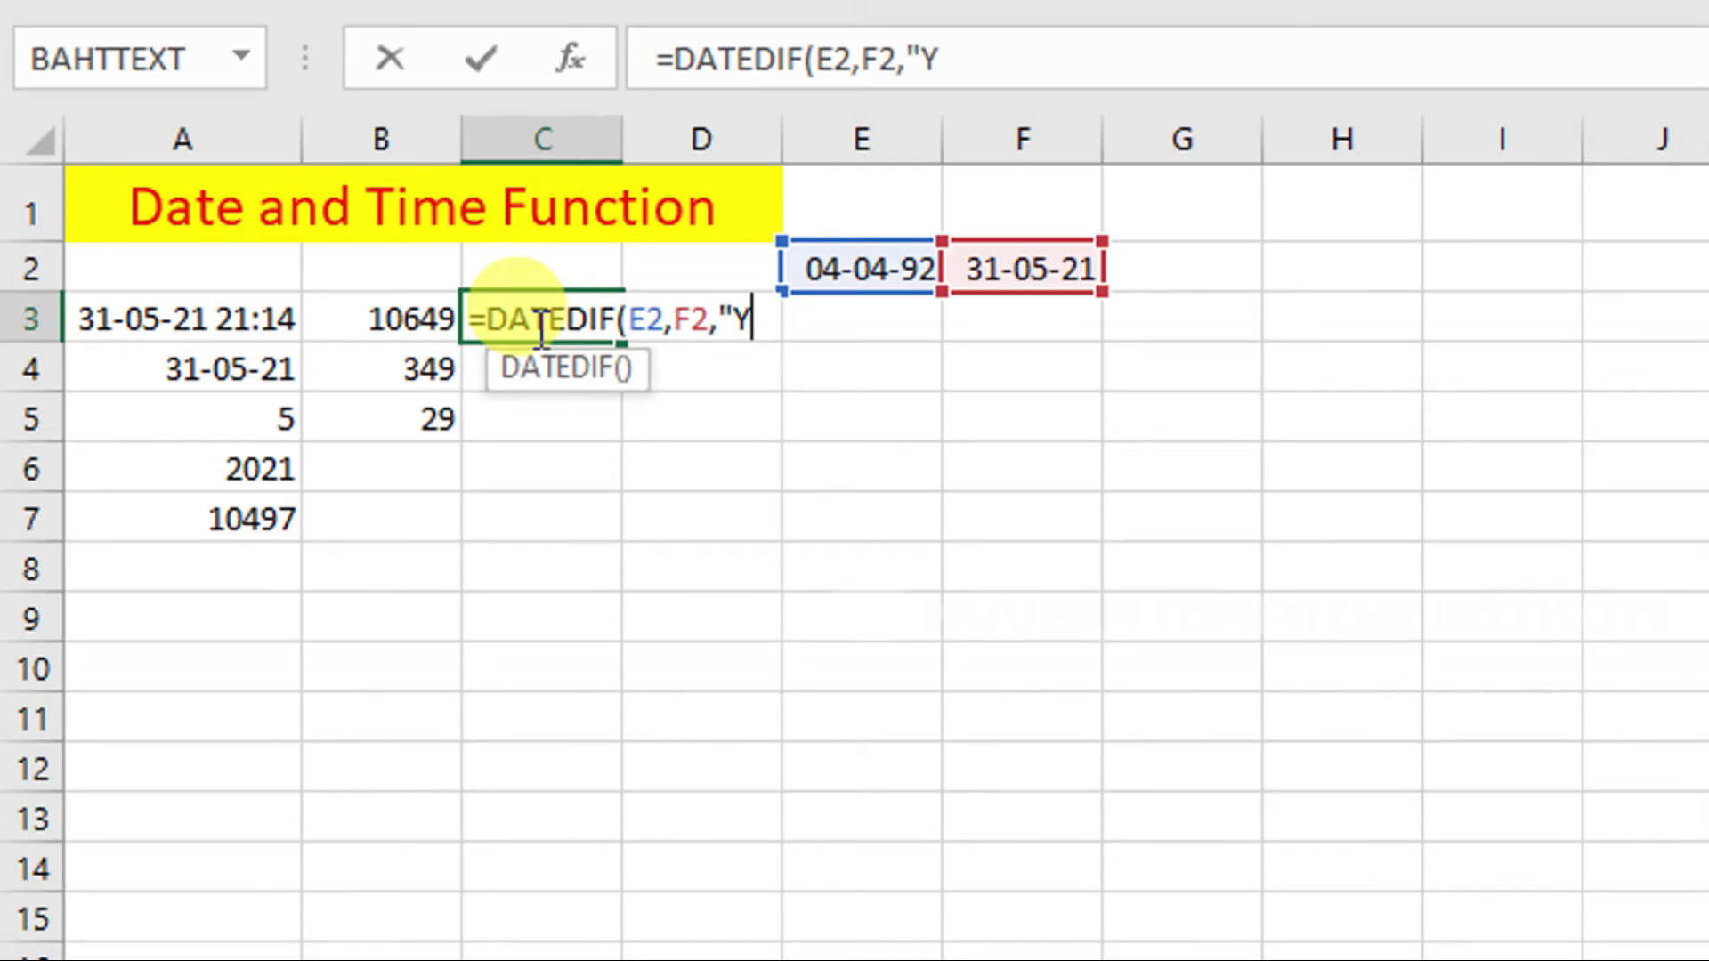
type("\"")
type(")")
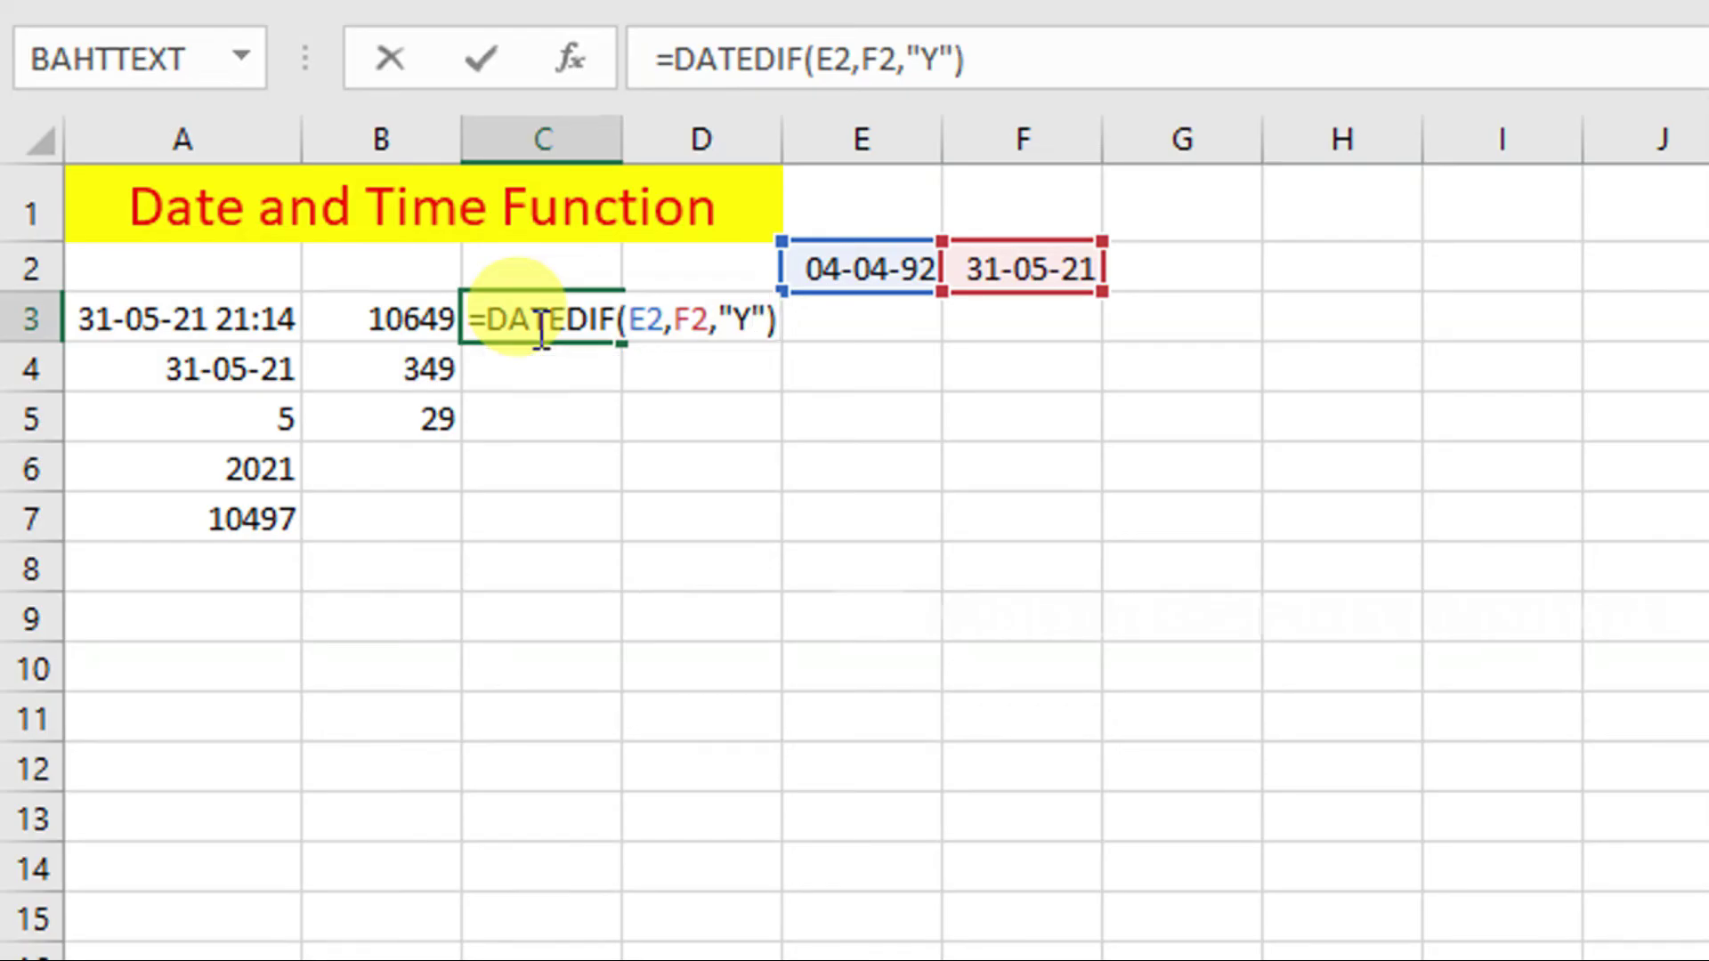
key("Return")
Enter =DATEDIF(E2,F2,"M") in C4 and =DATEDIF(E2,F2,"D") in C5.
type("=")
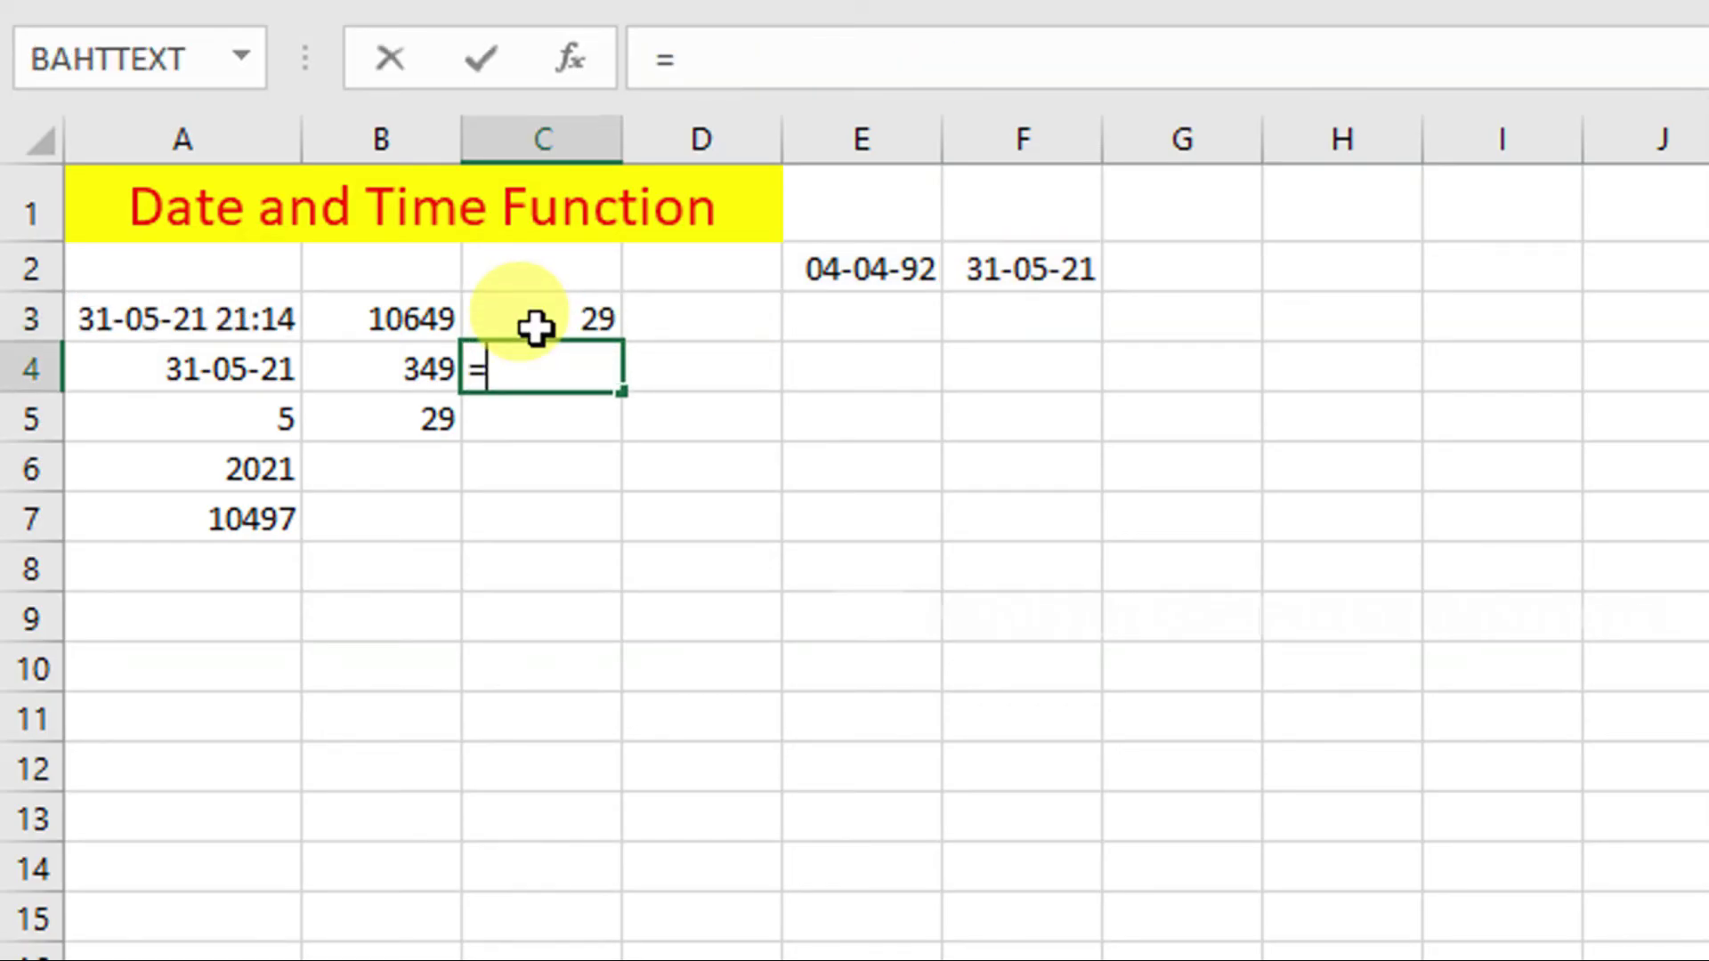
type("DATEDIF")
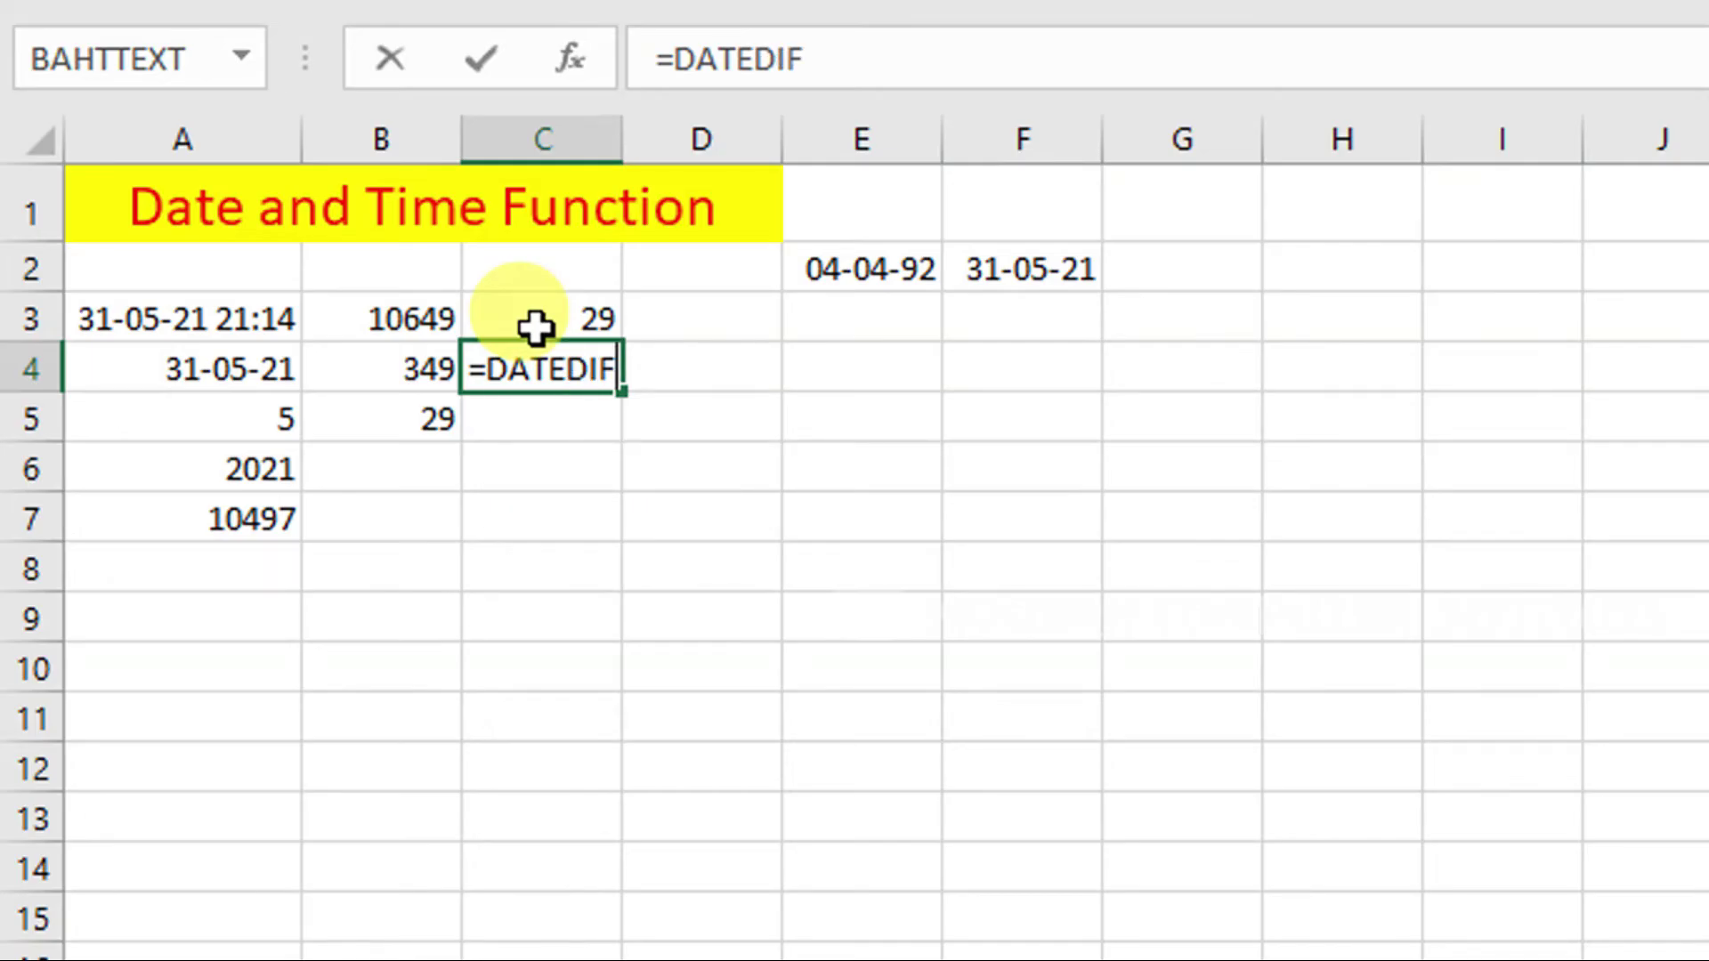
type("(")
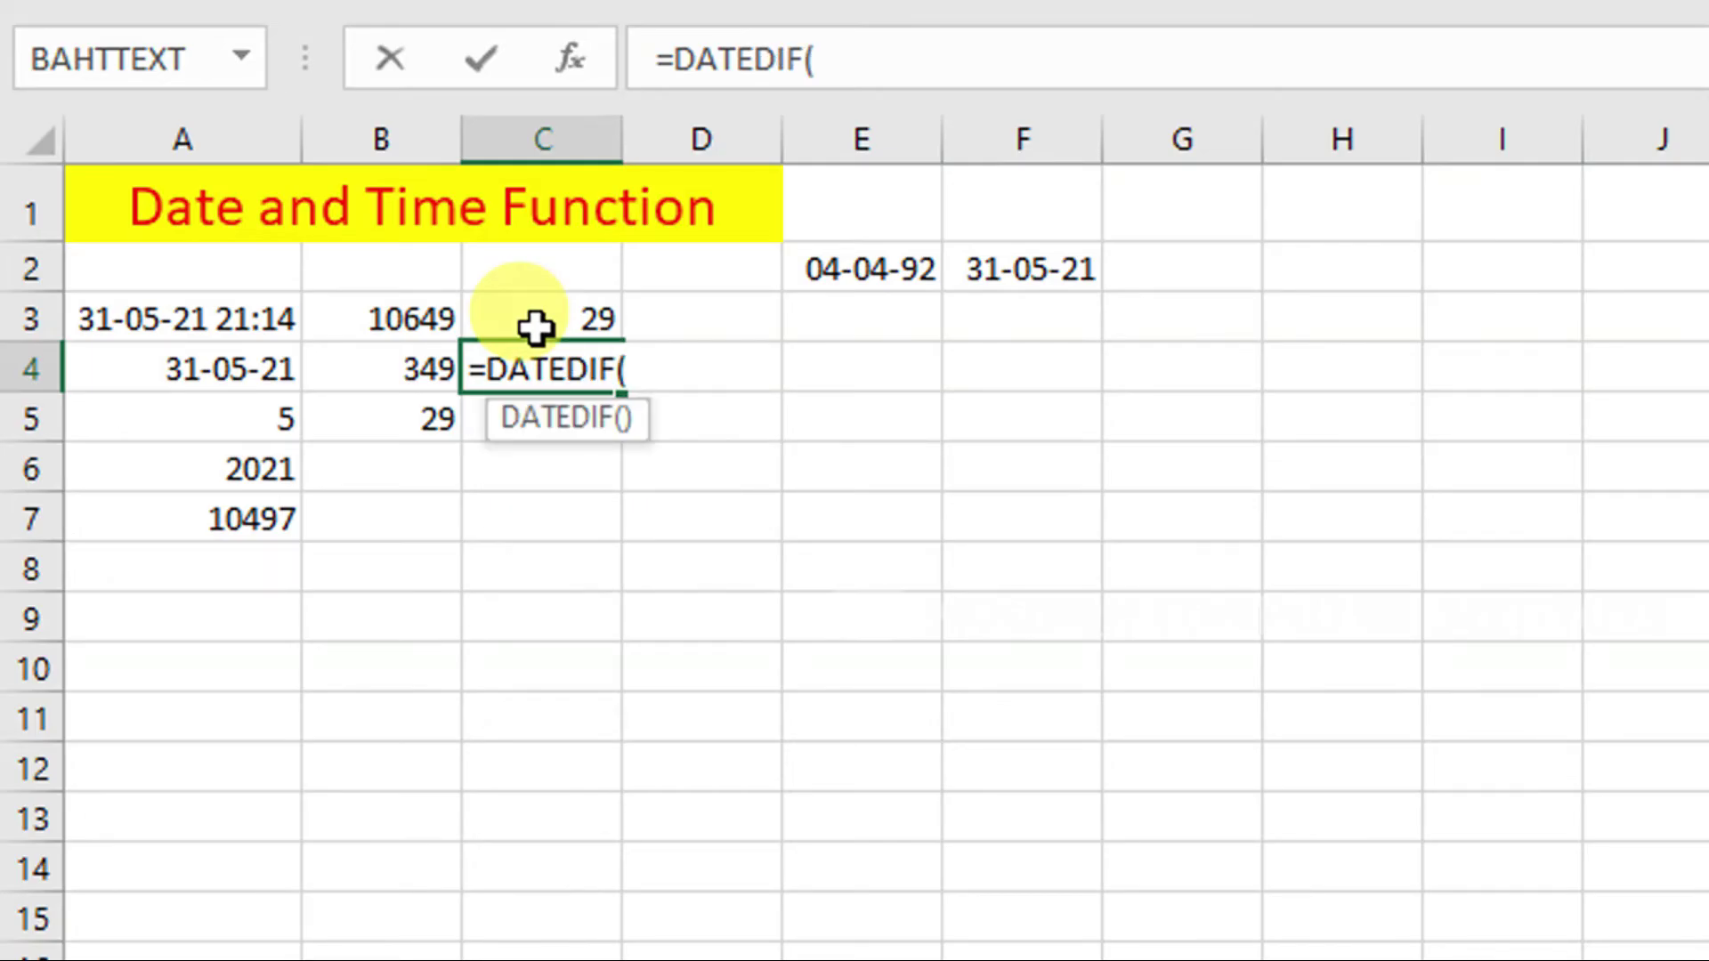
type("E2,F")
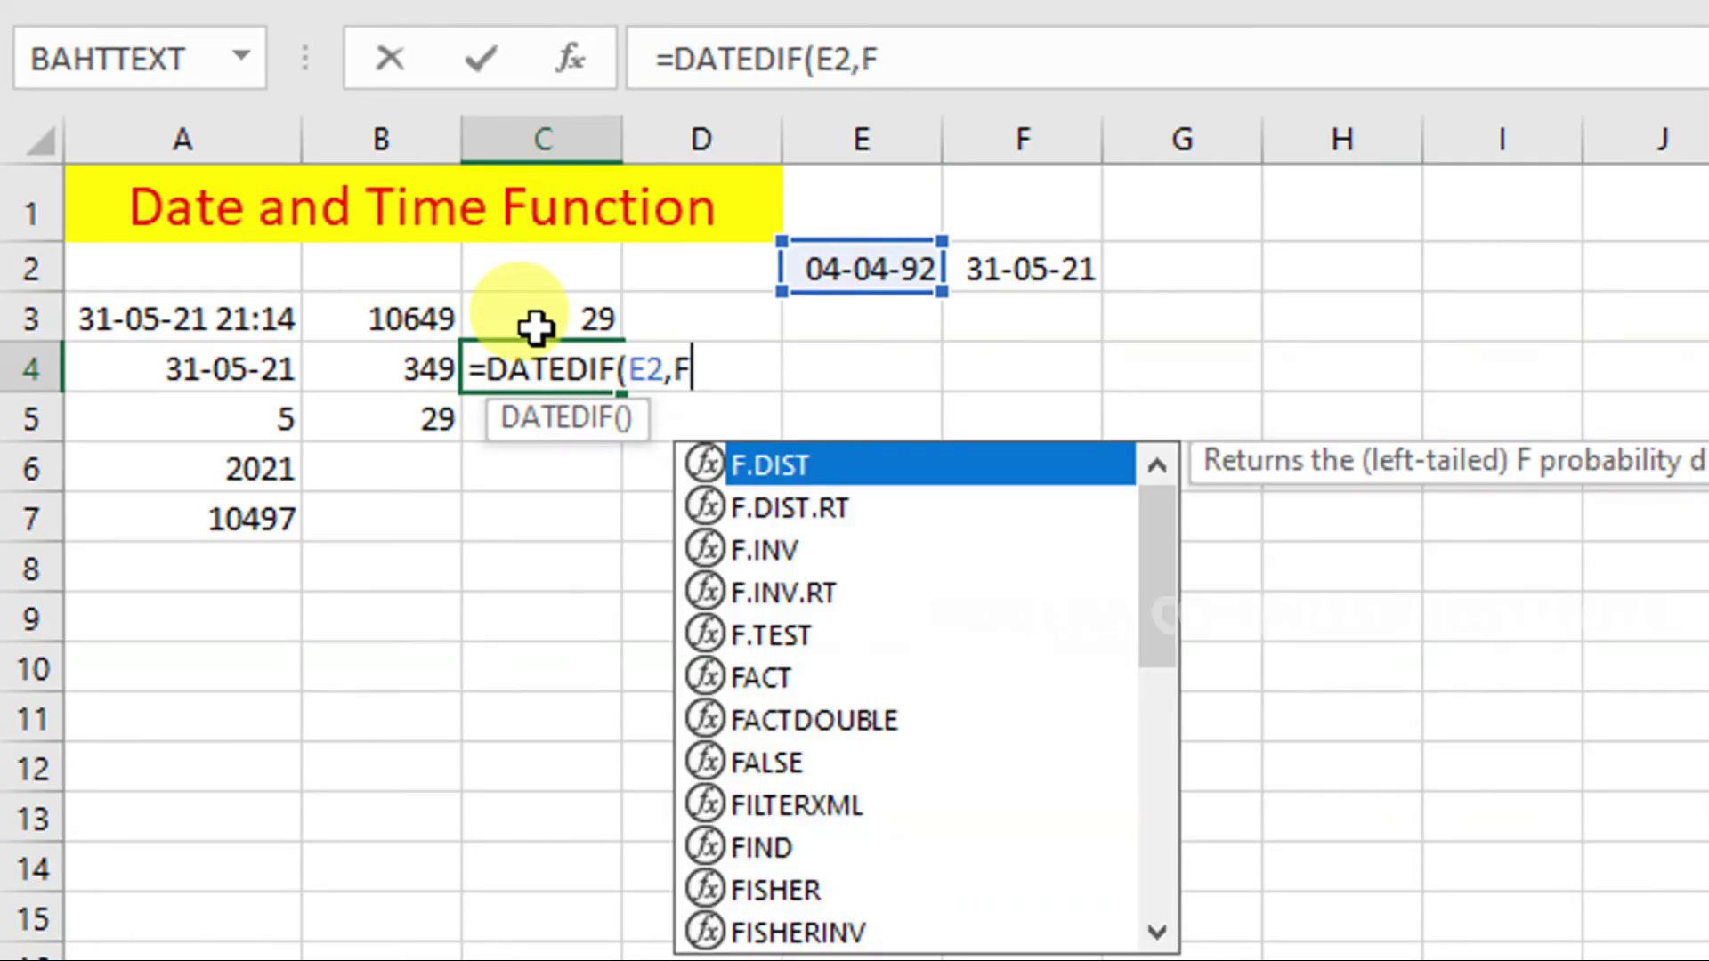
type("2,\"M\"")
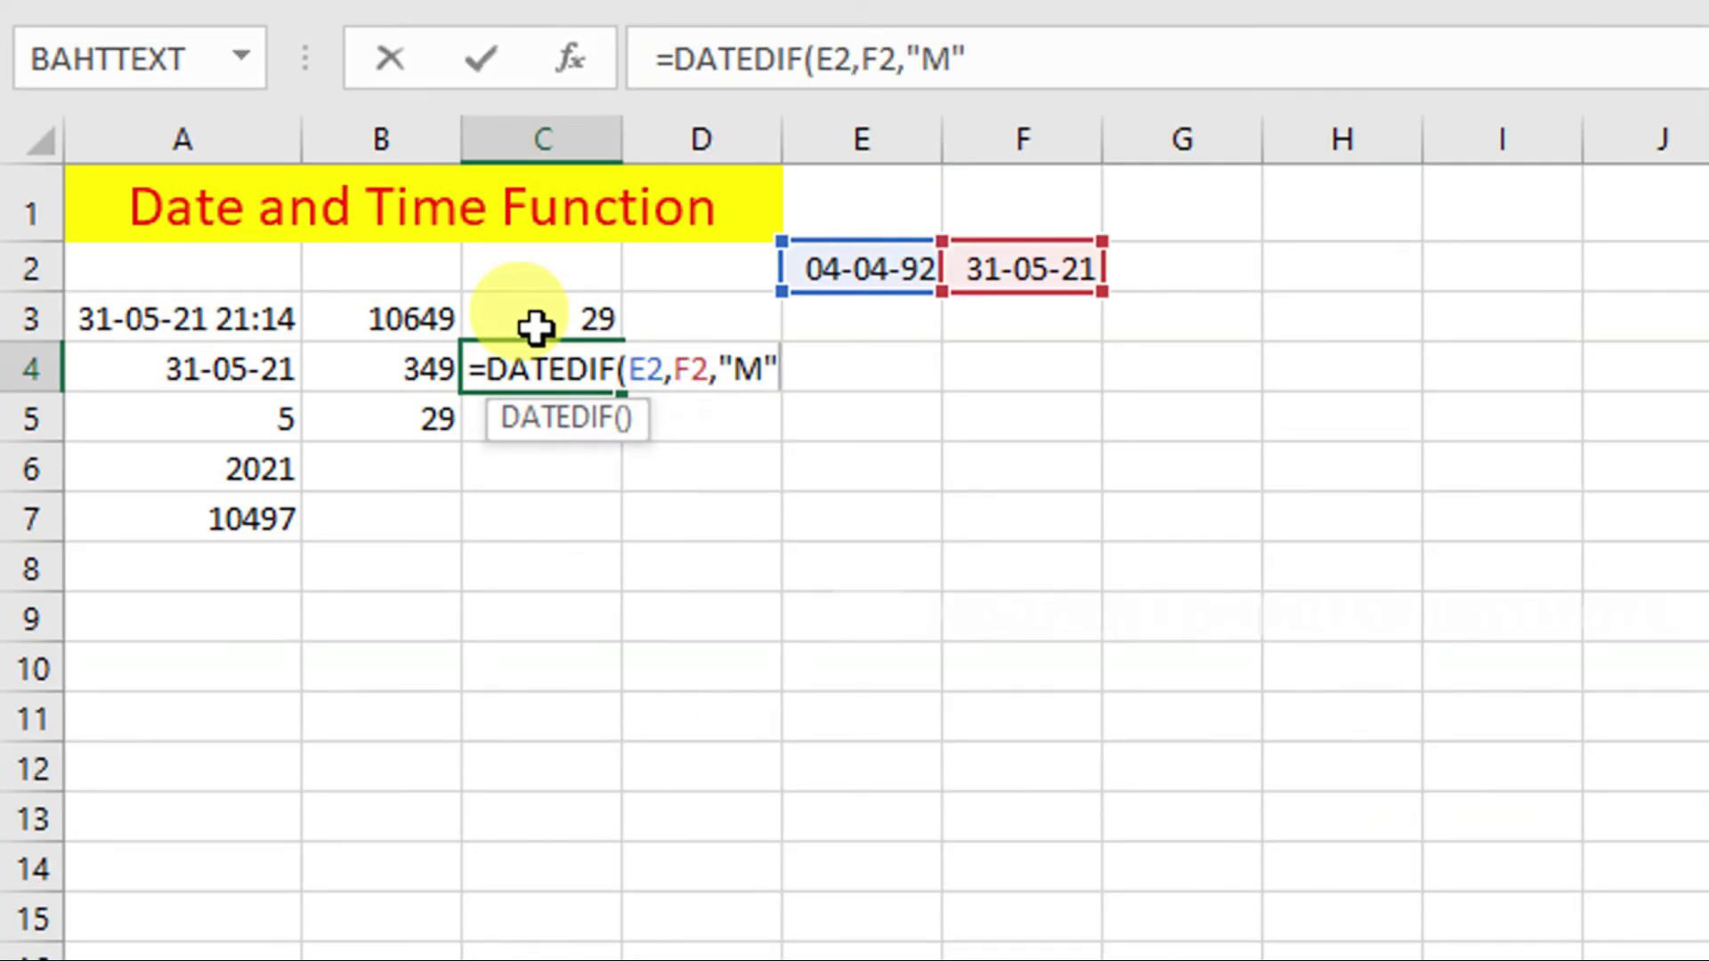
type(")")
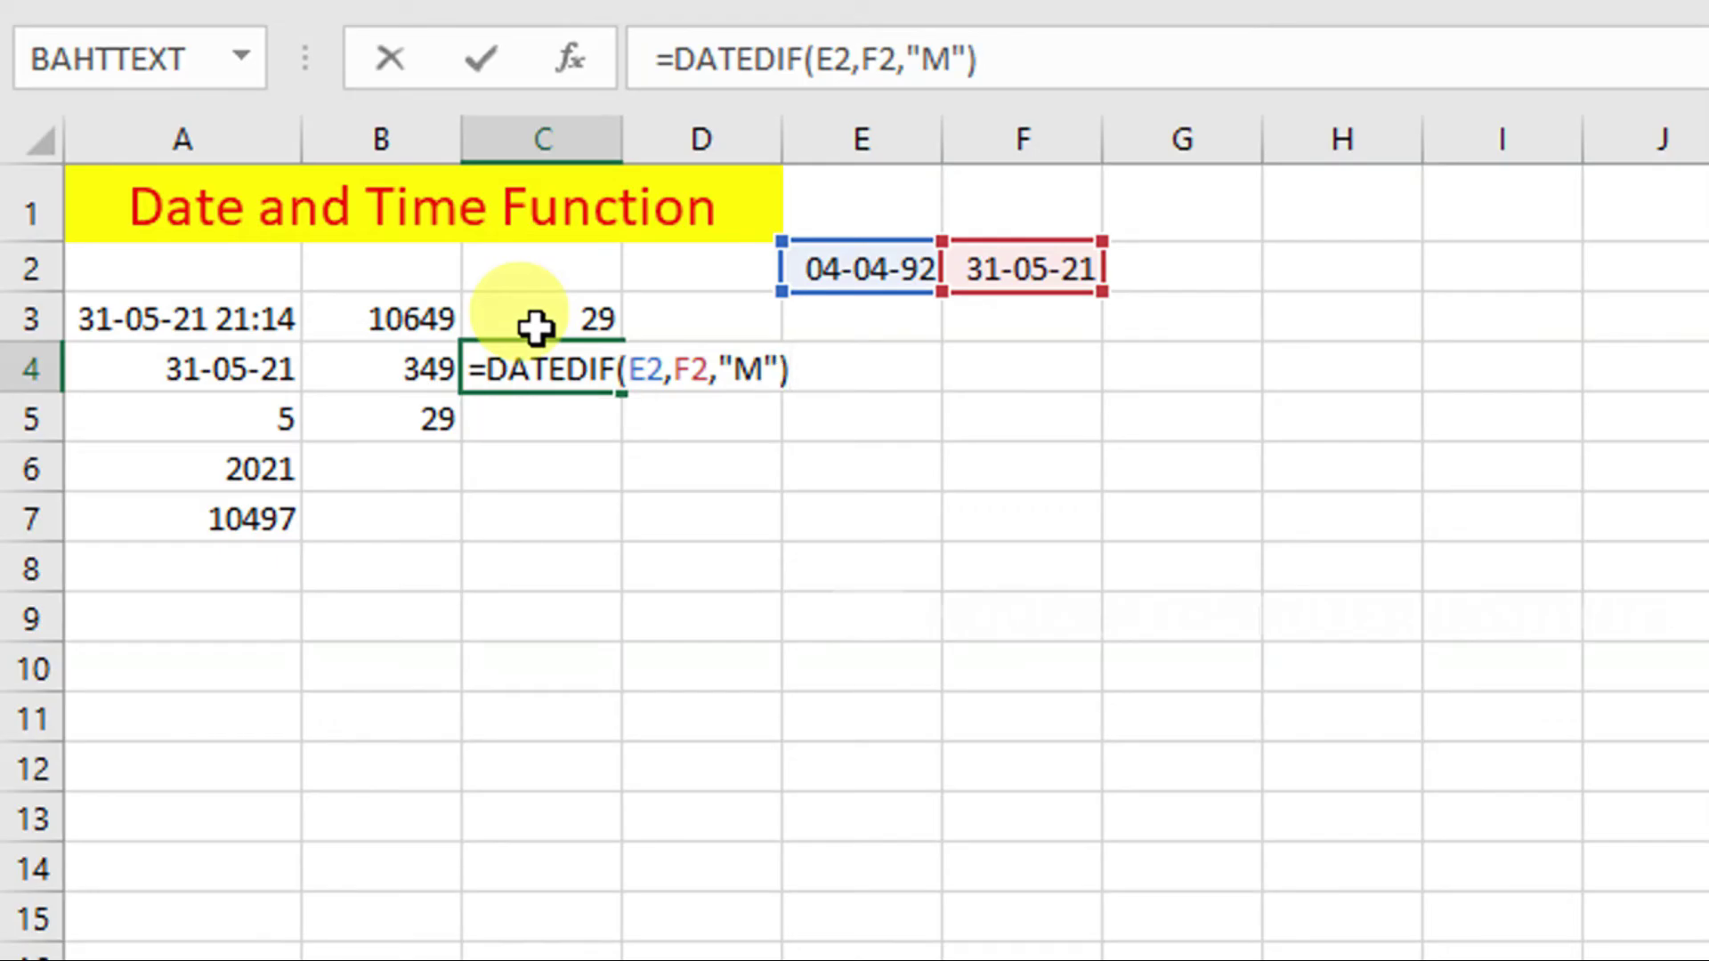
key("Return")
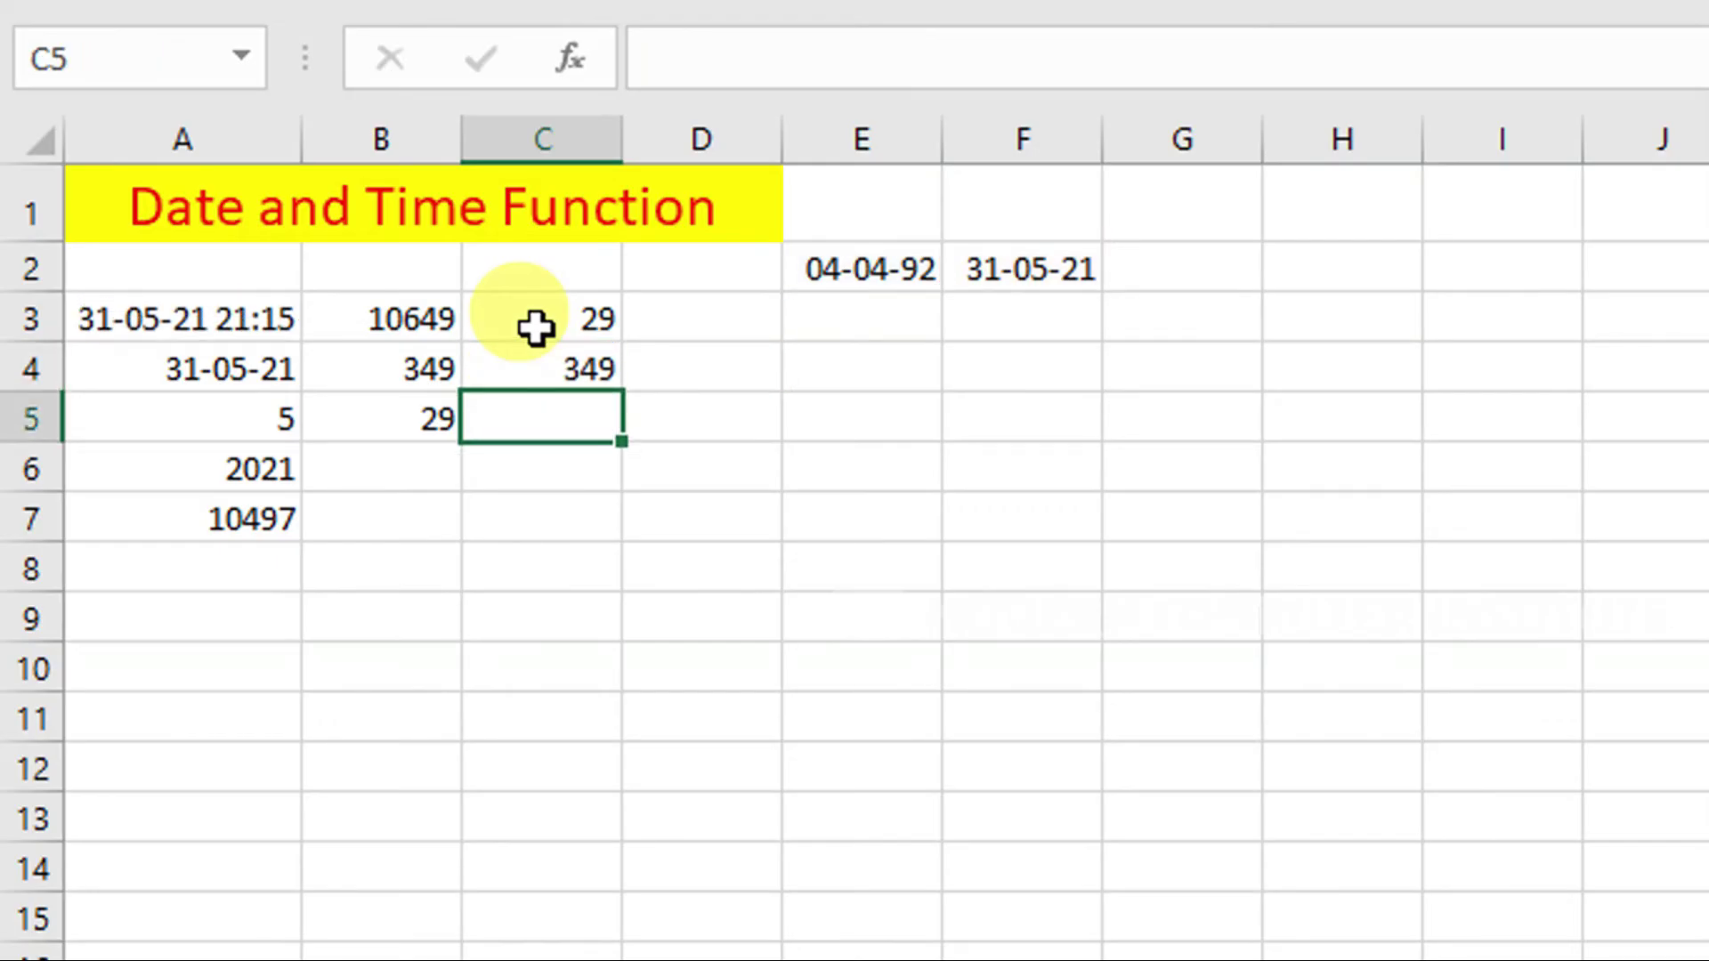
type("=DAT")
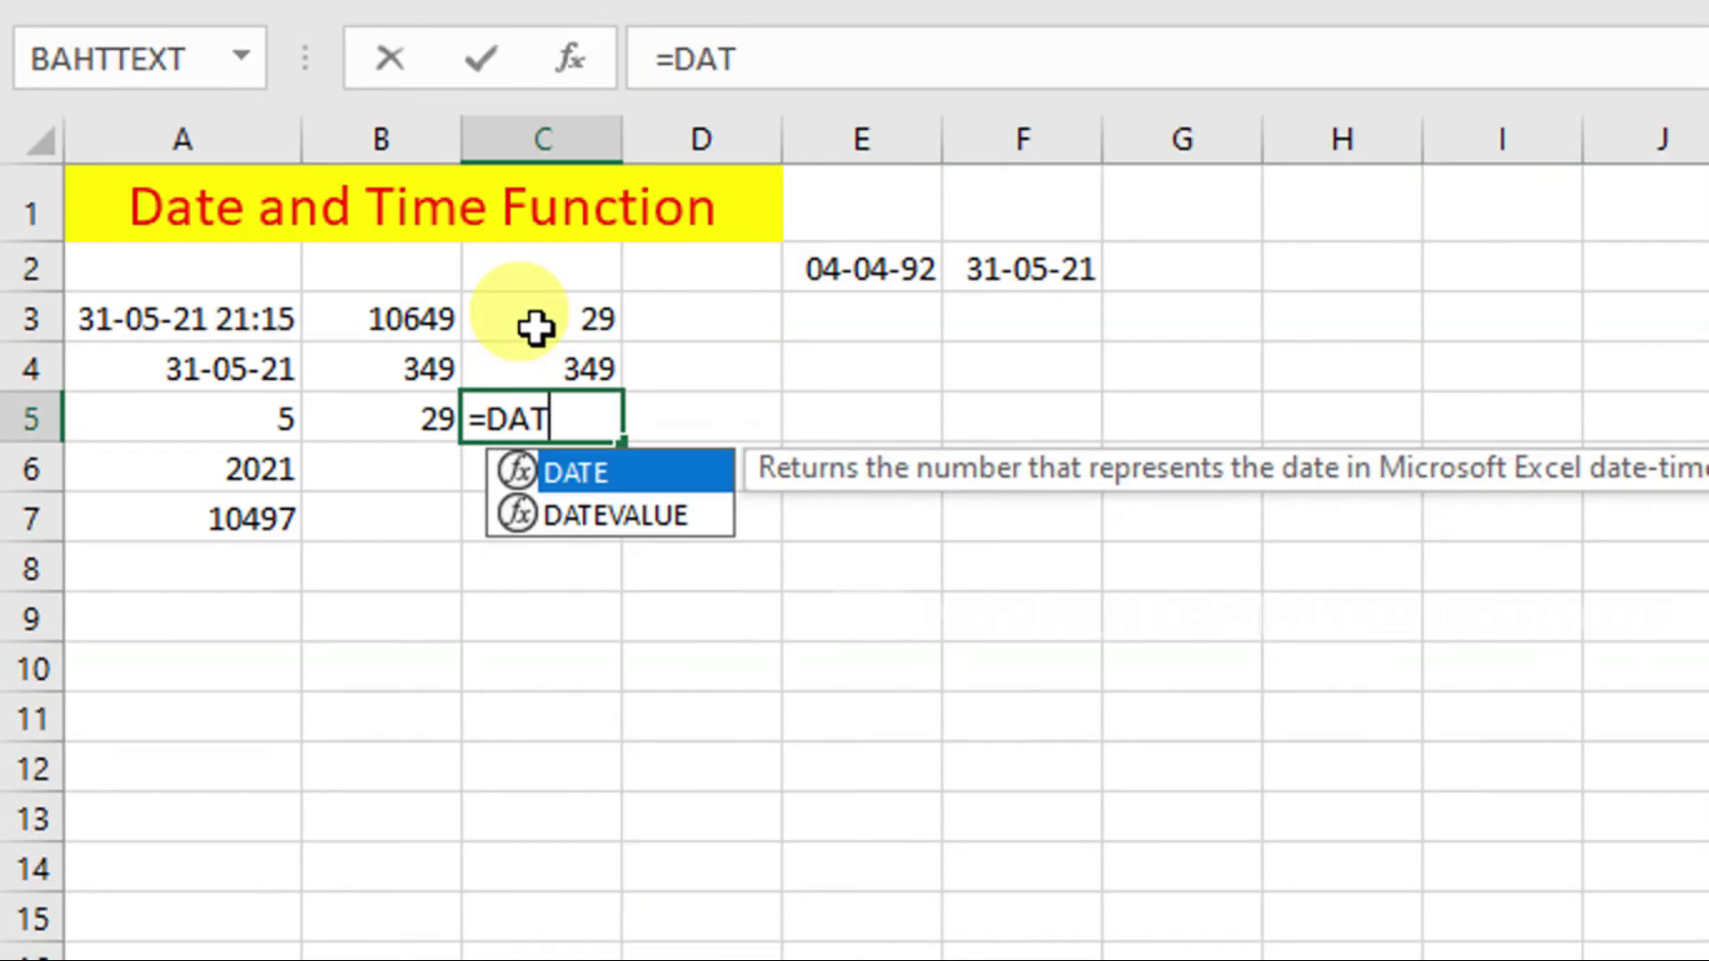
type("EDIF")
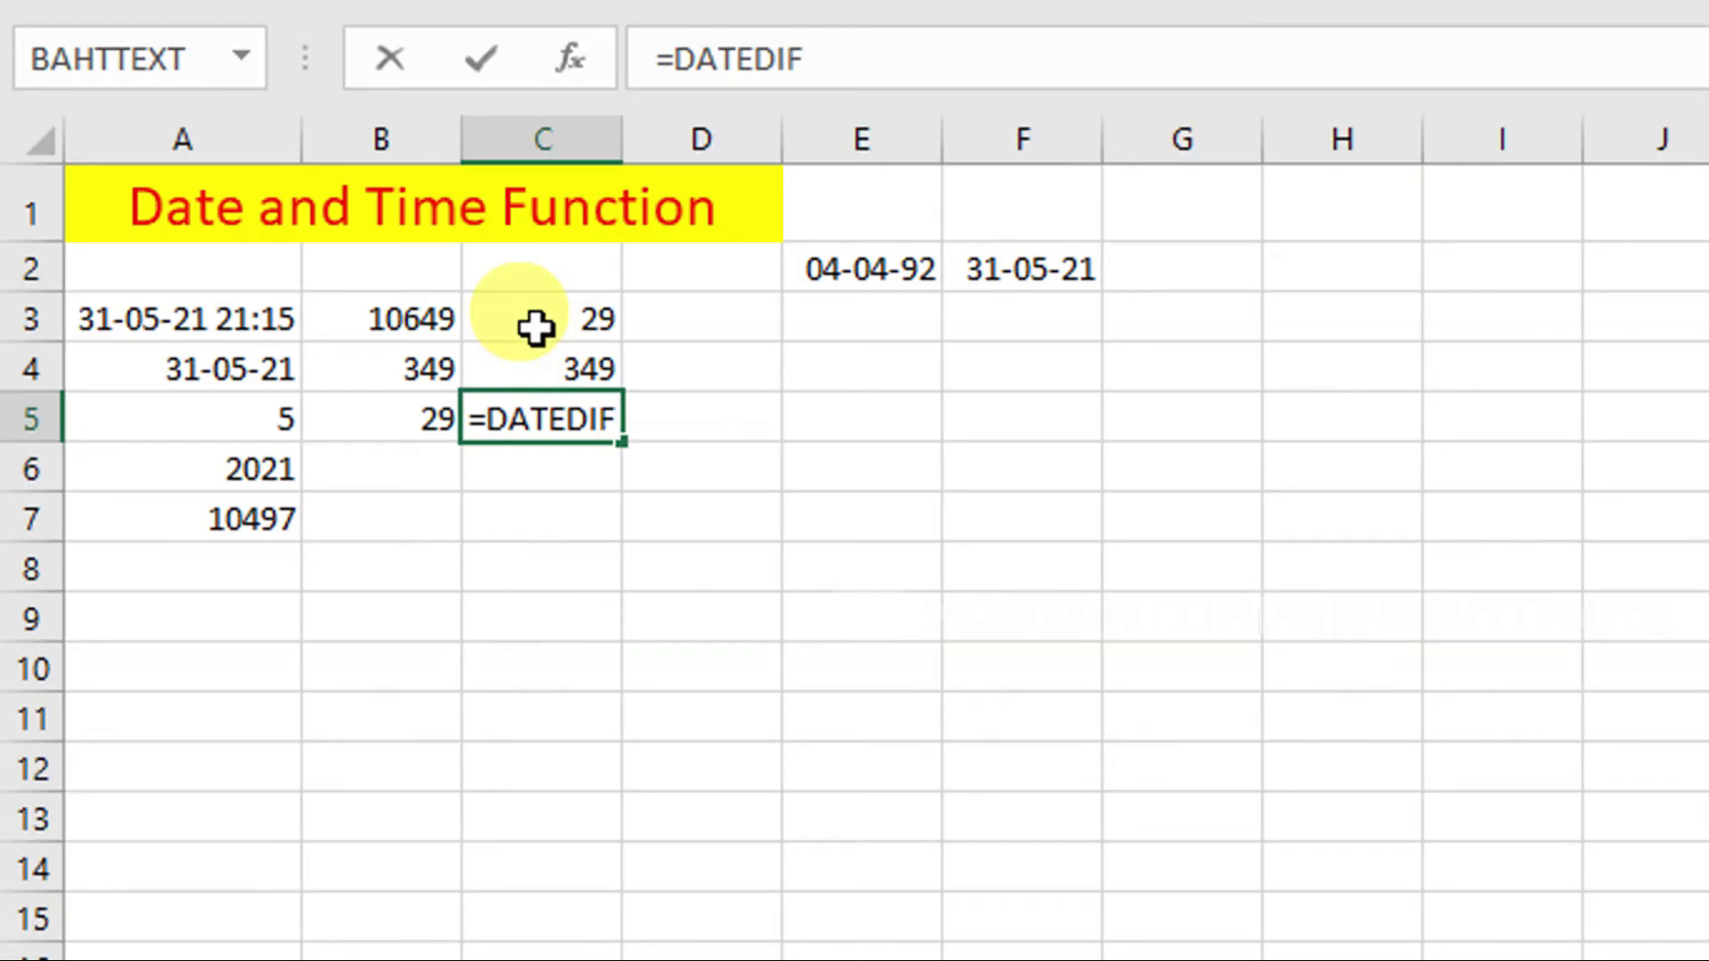
type("(")
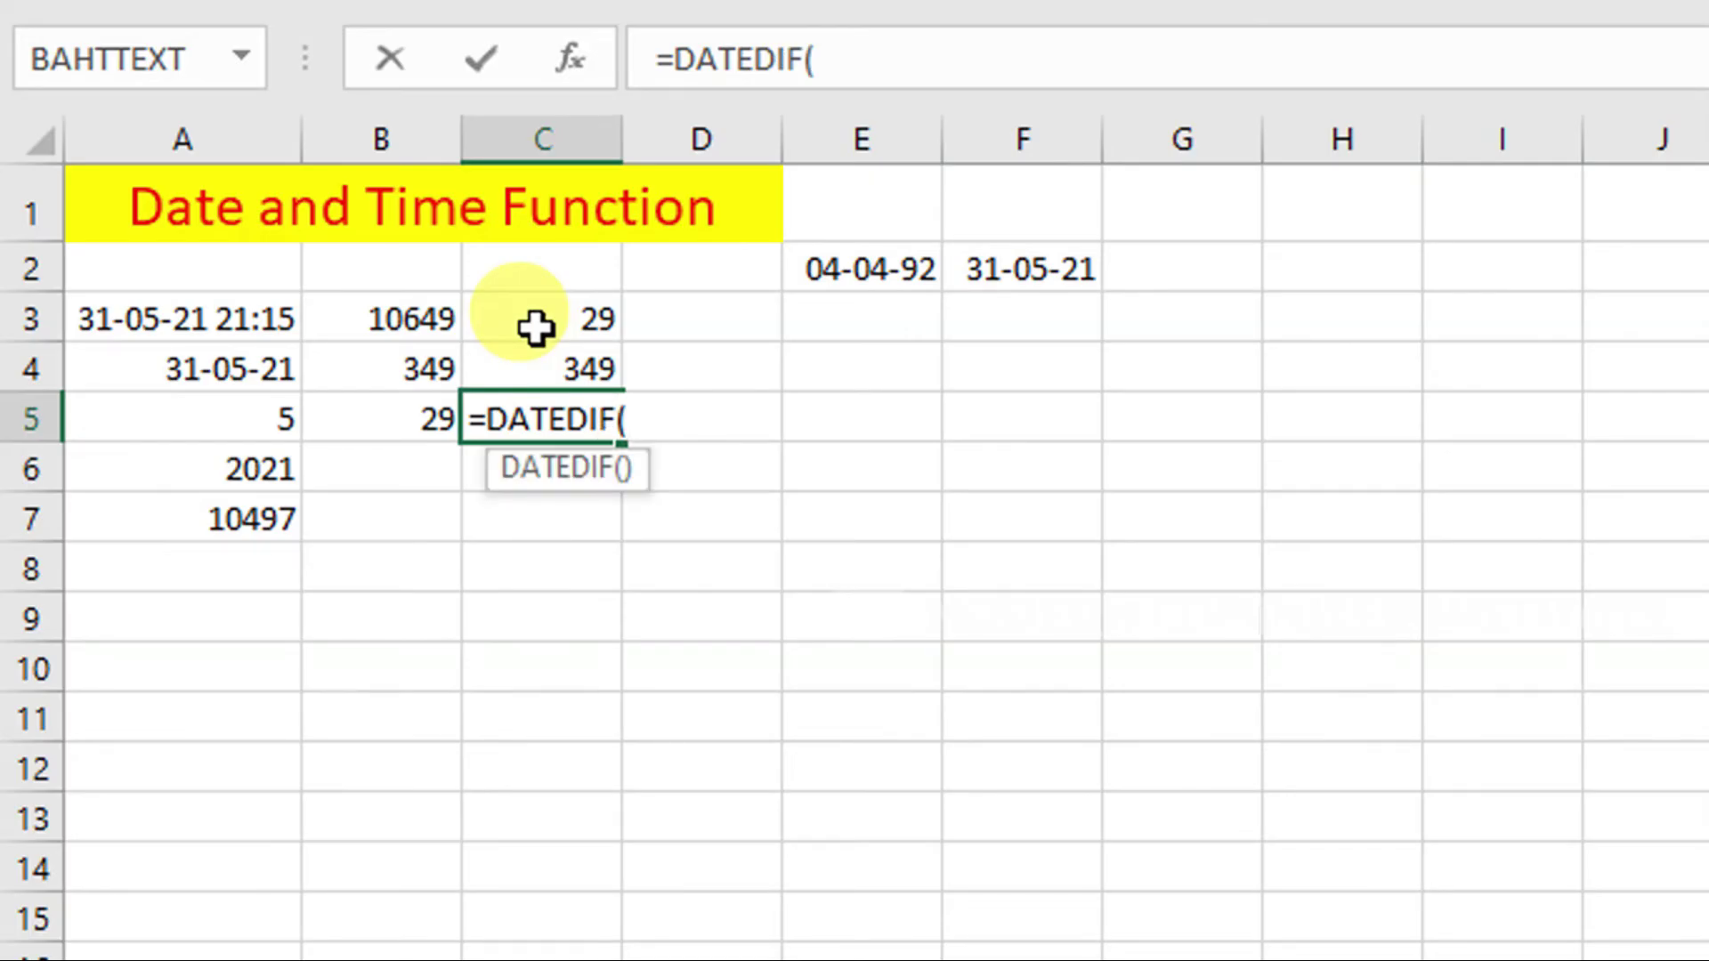
type("E")
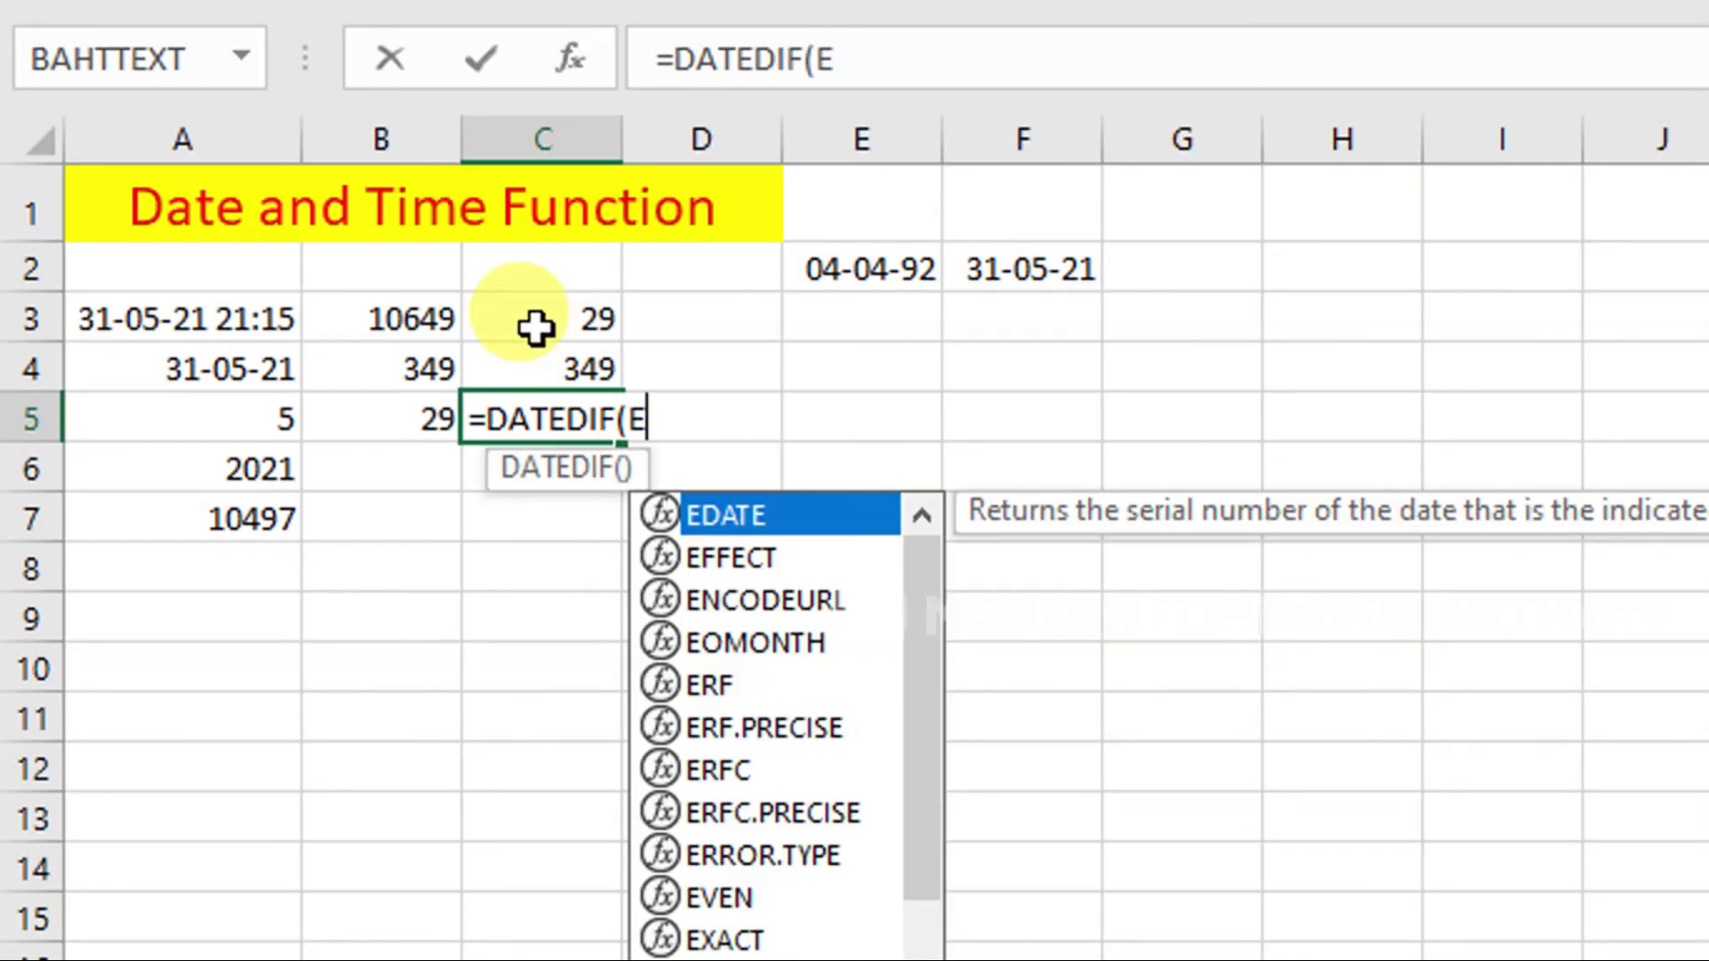
type("1")
key("BackSpace")
type("2")
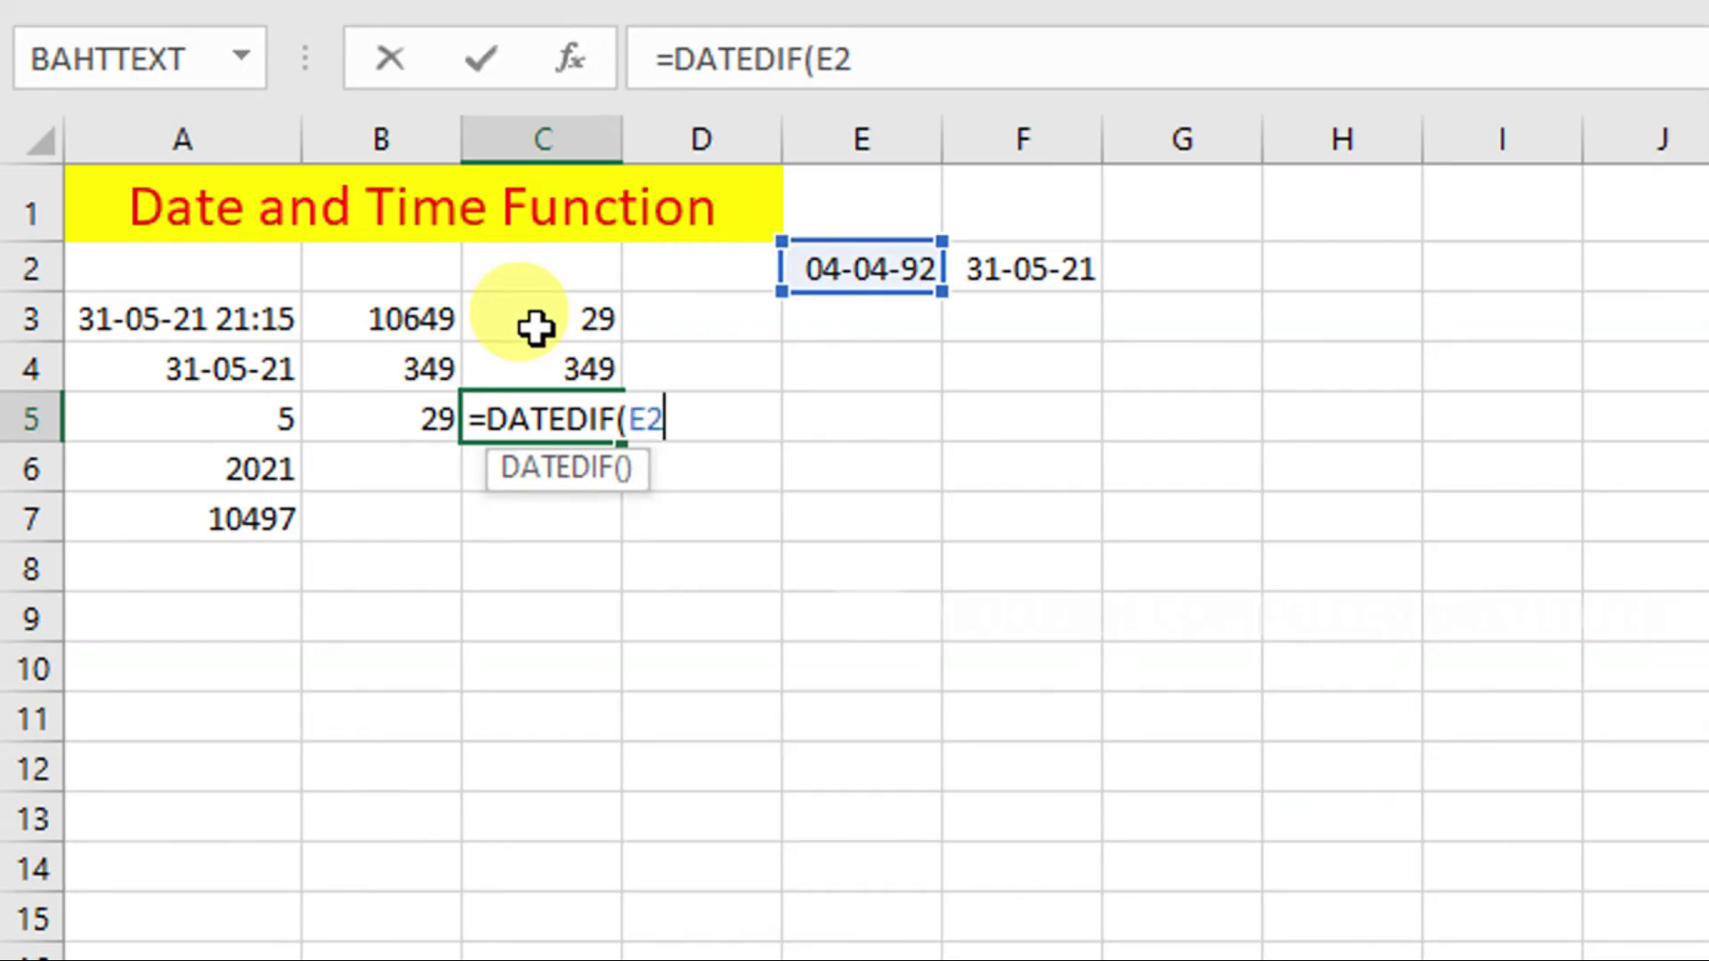
type(",F")
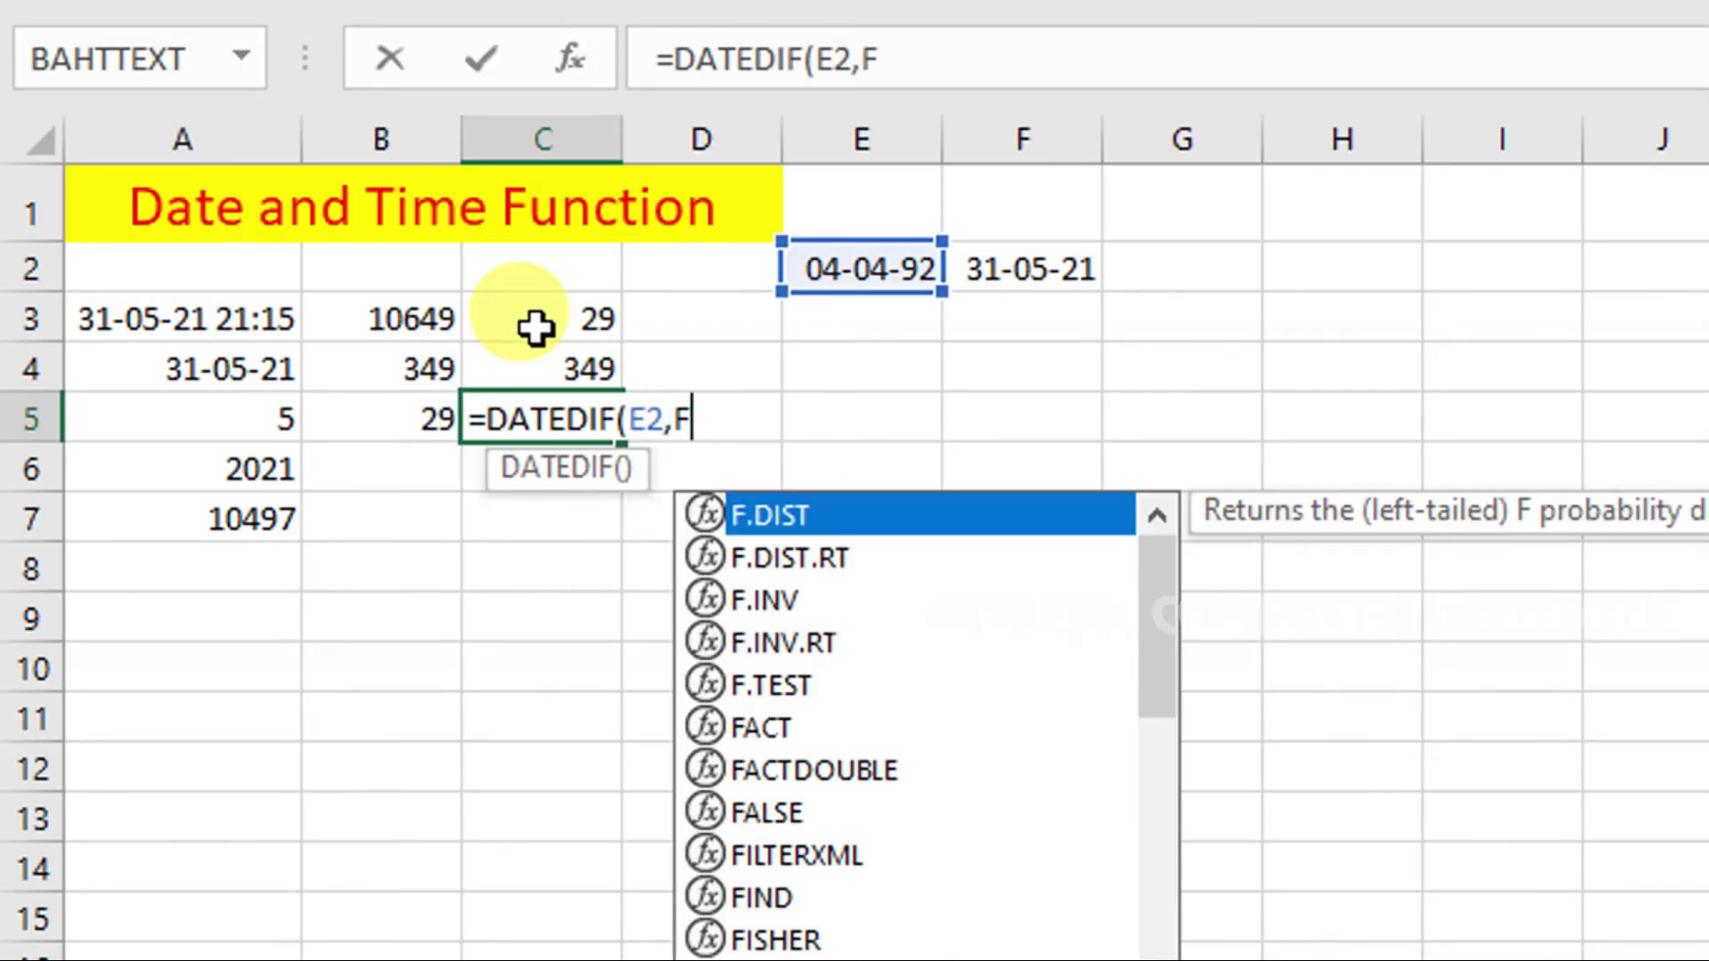
type("2,\"D")
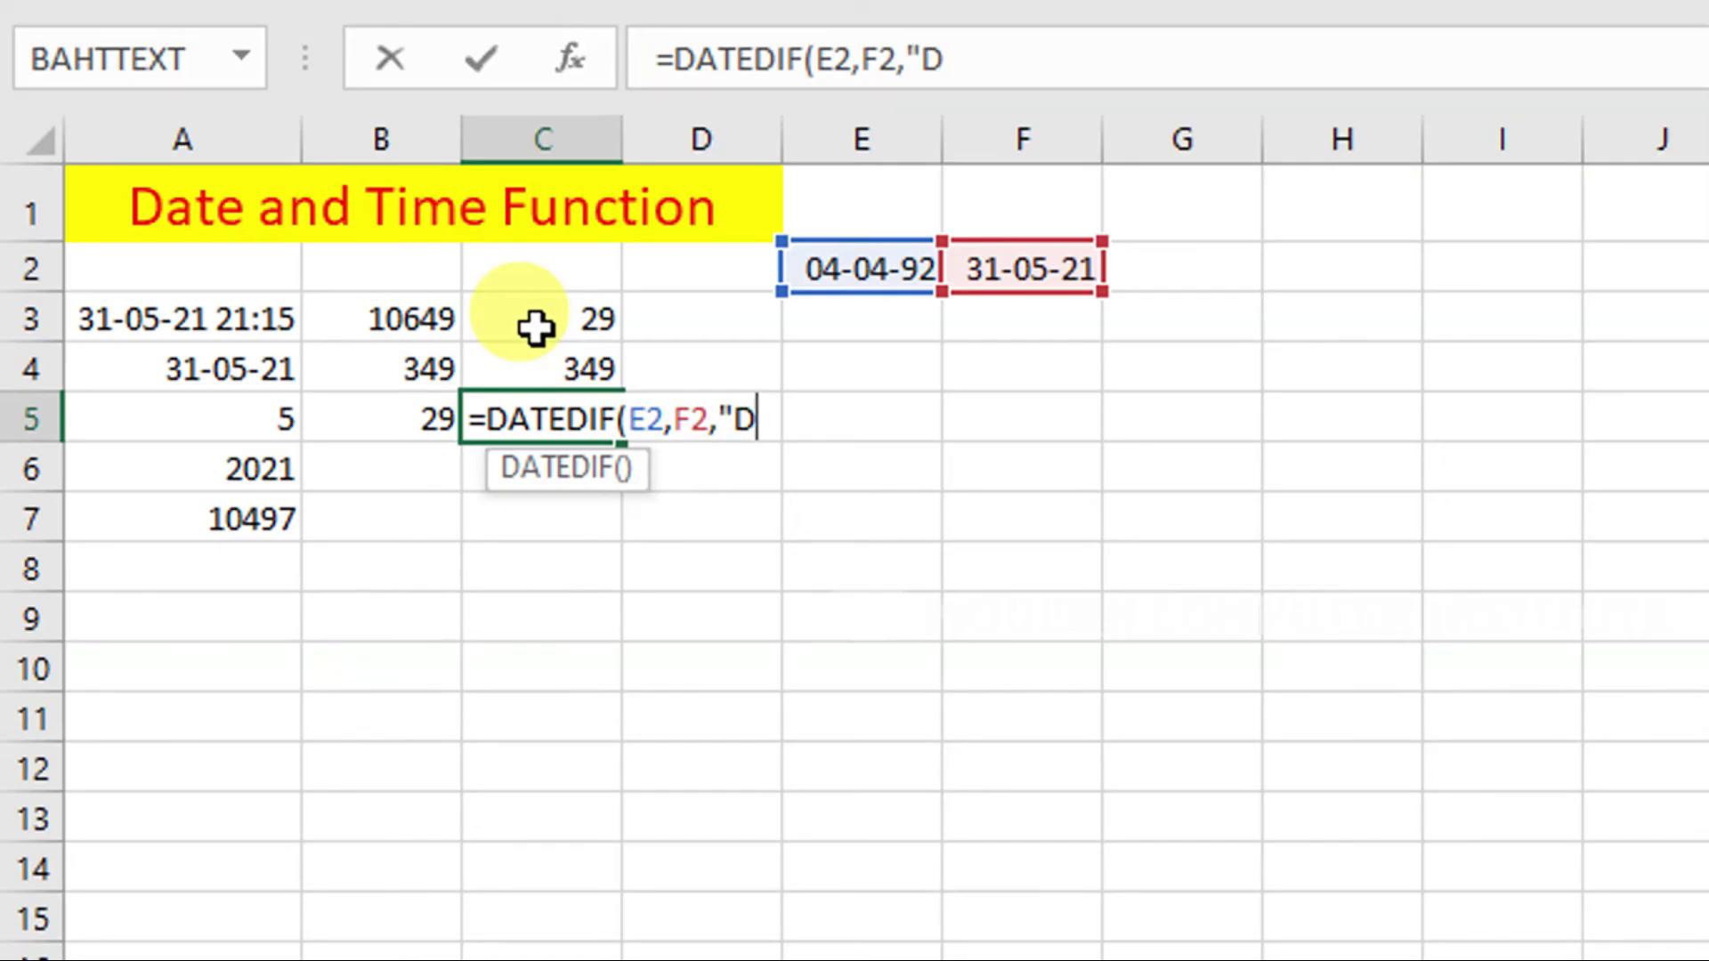
type("\")")
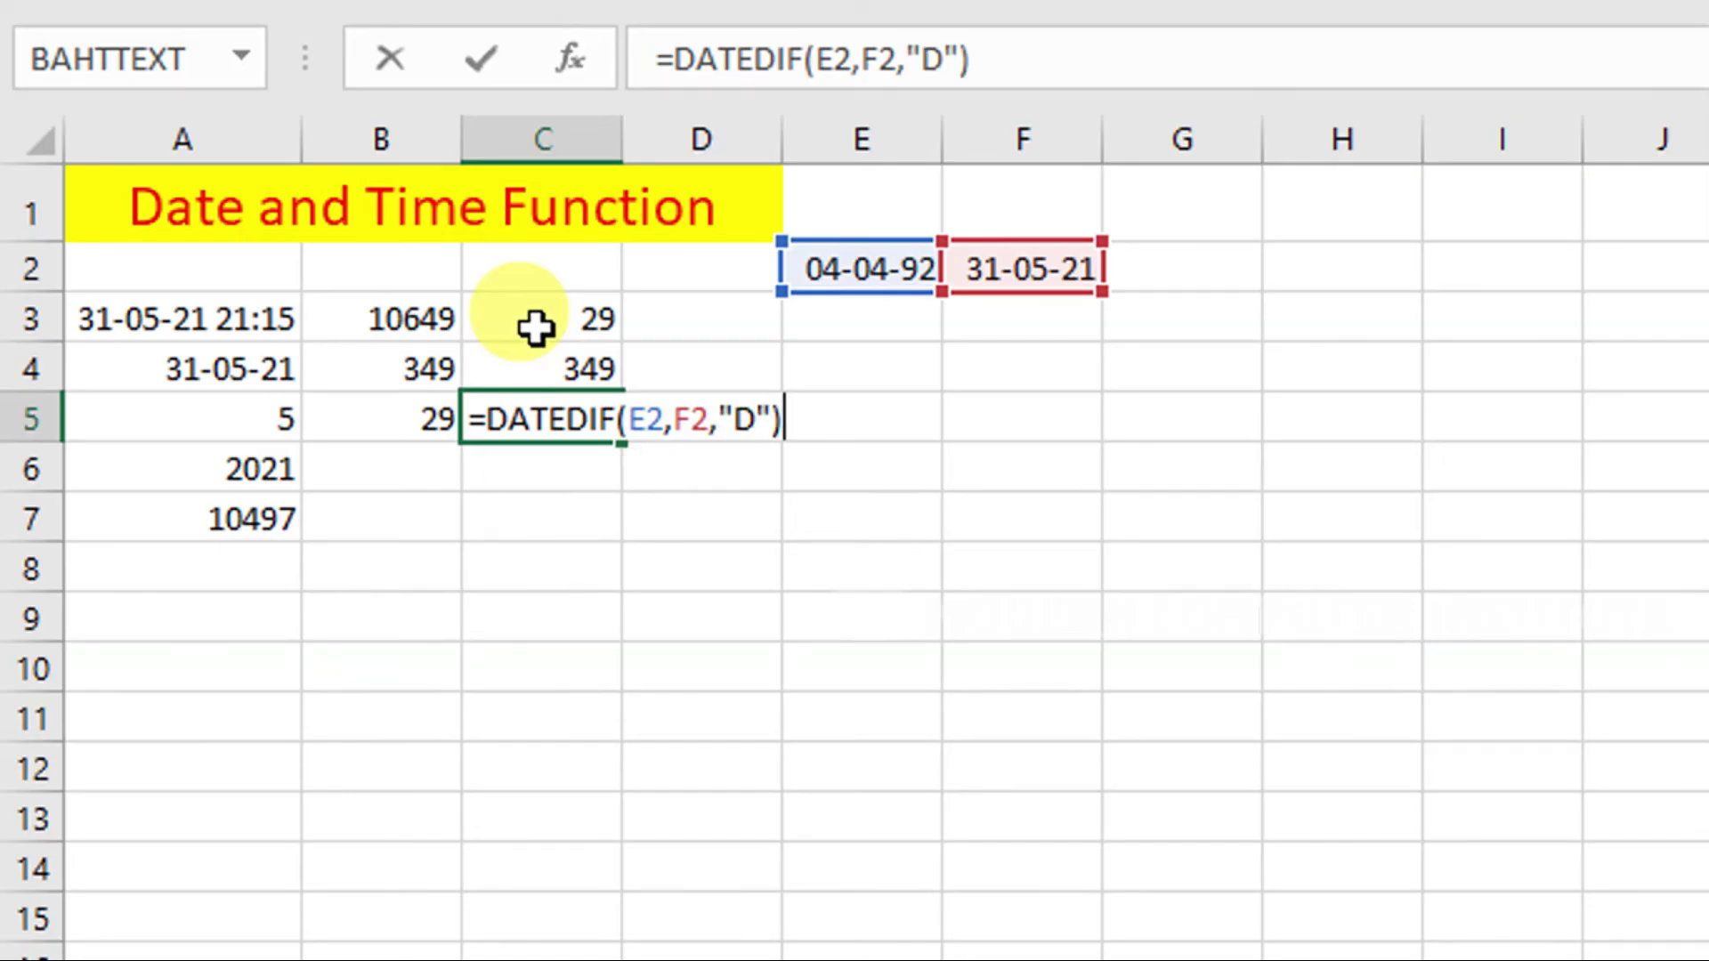
key("Return")
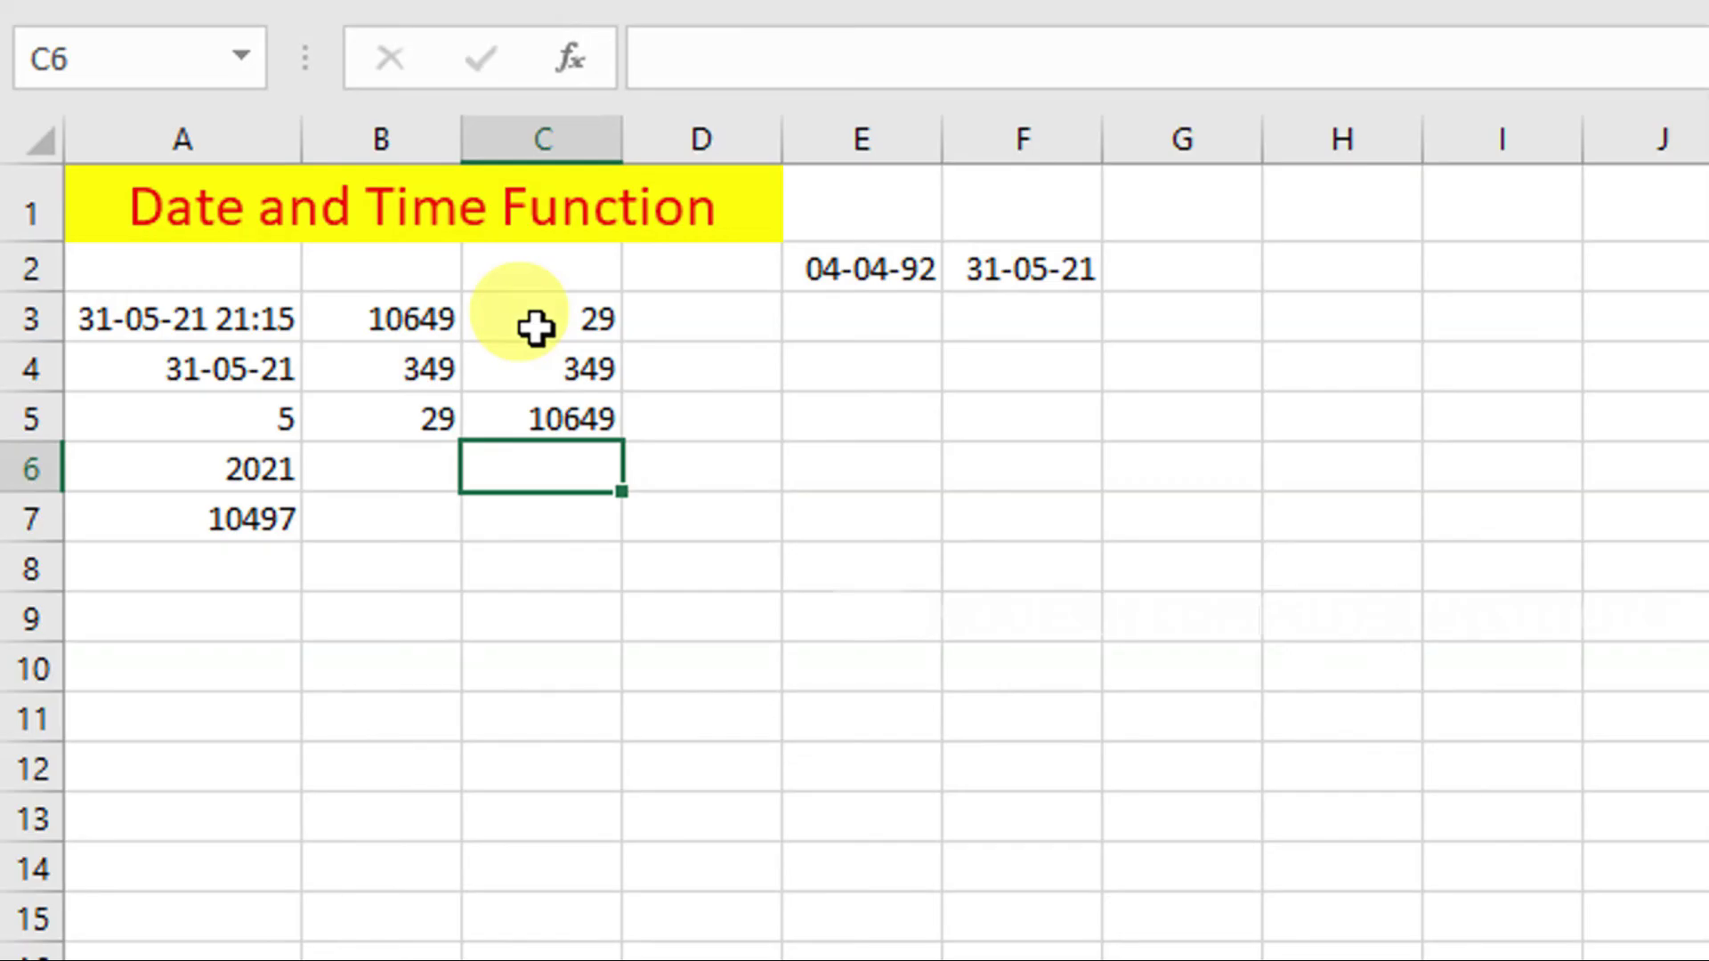
left_click(429, 311)
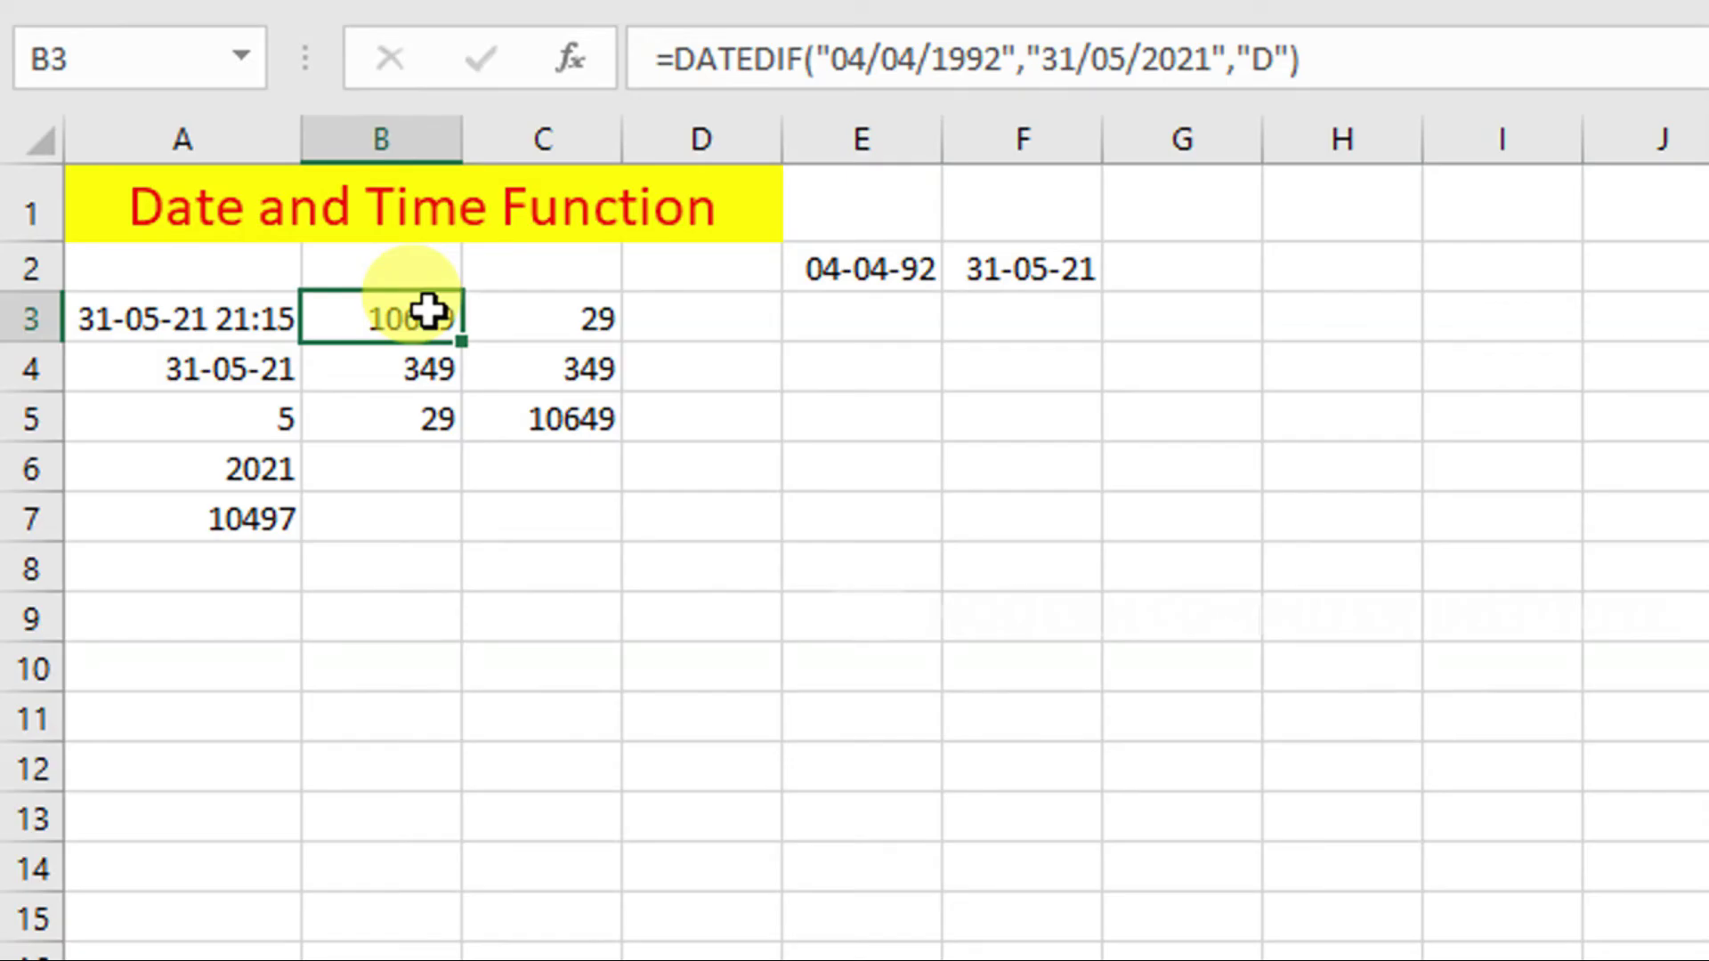
double_click(429, 311)
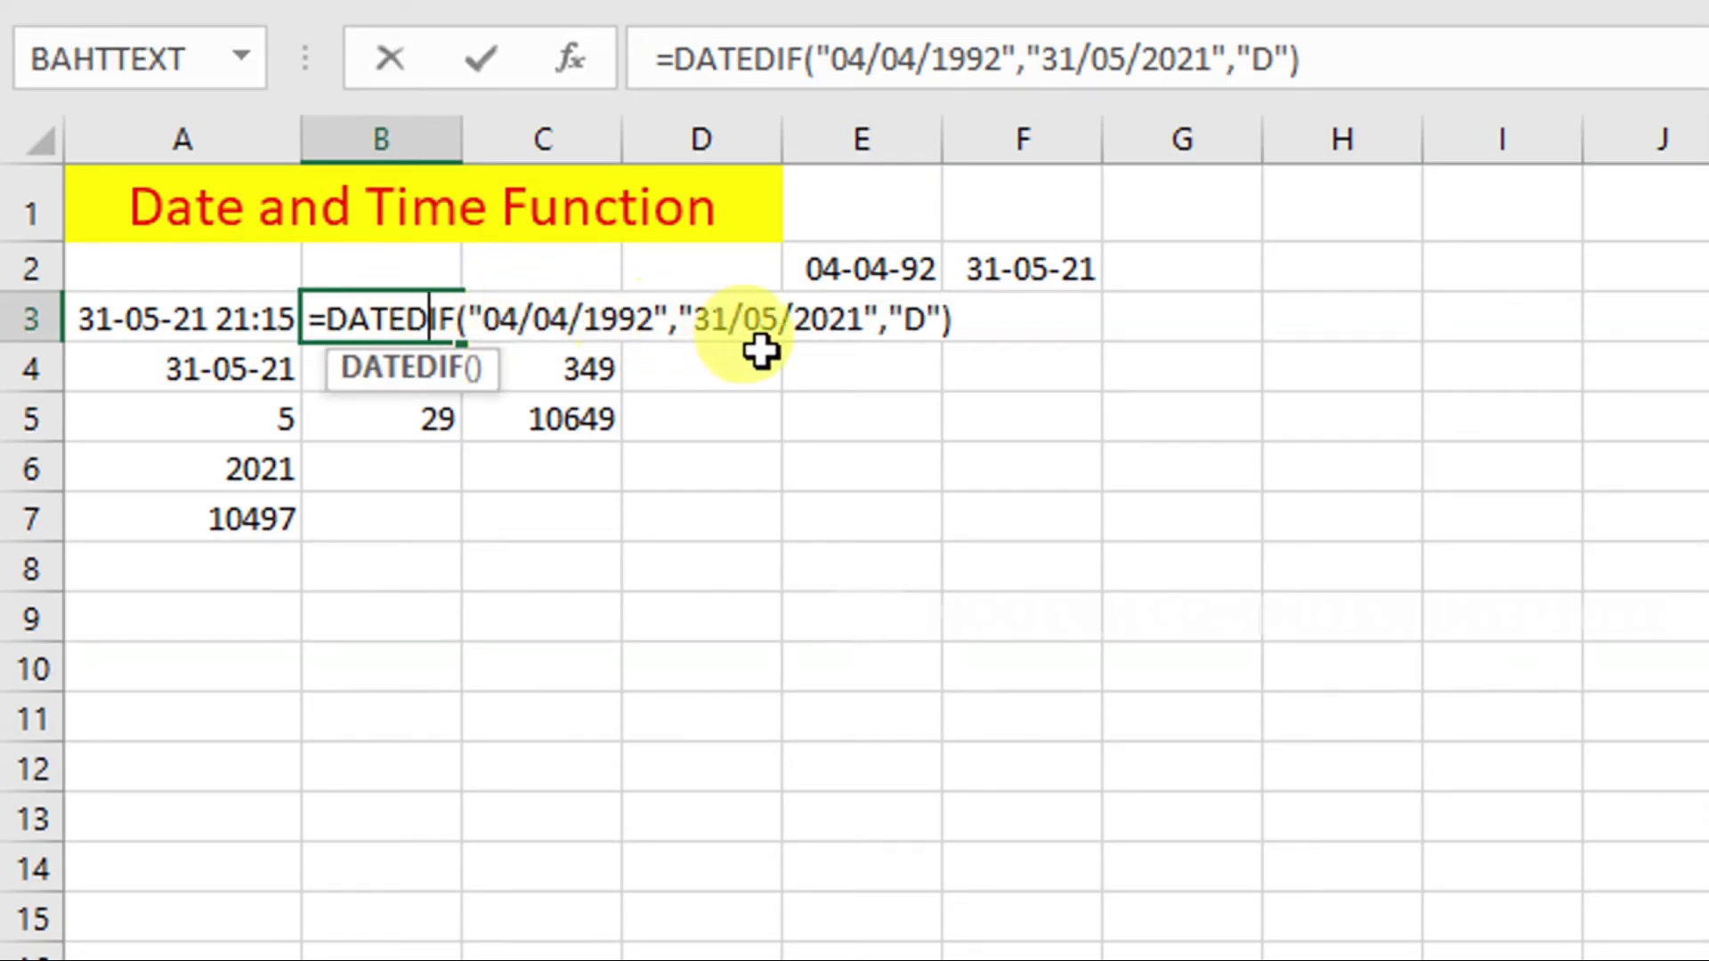
key("Return")
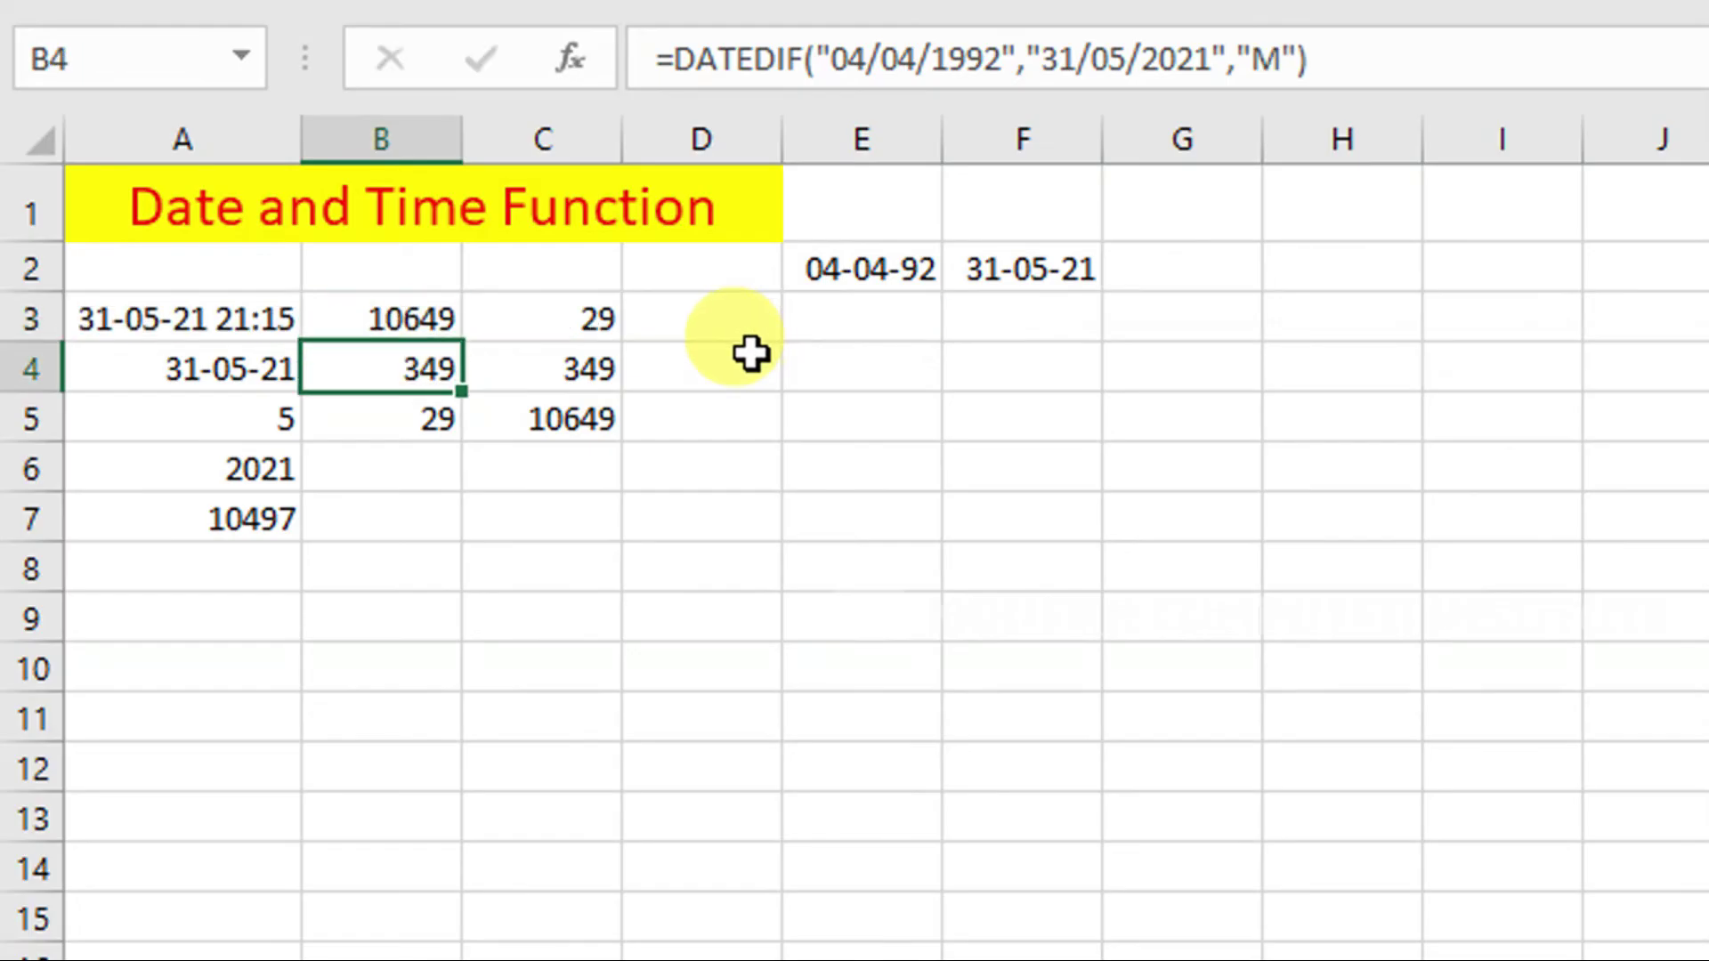
left_click(597, 316)
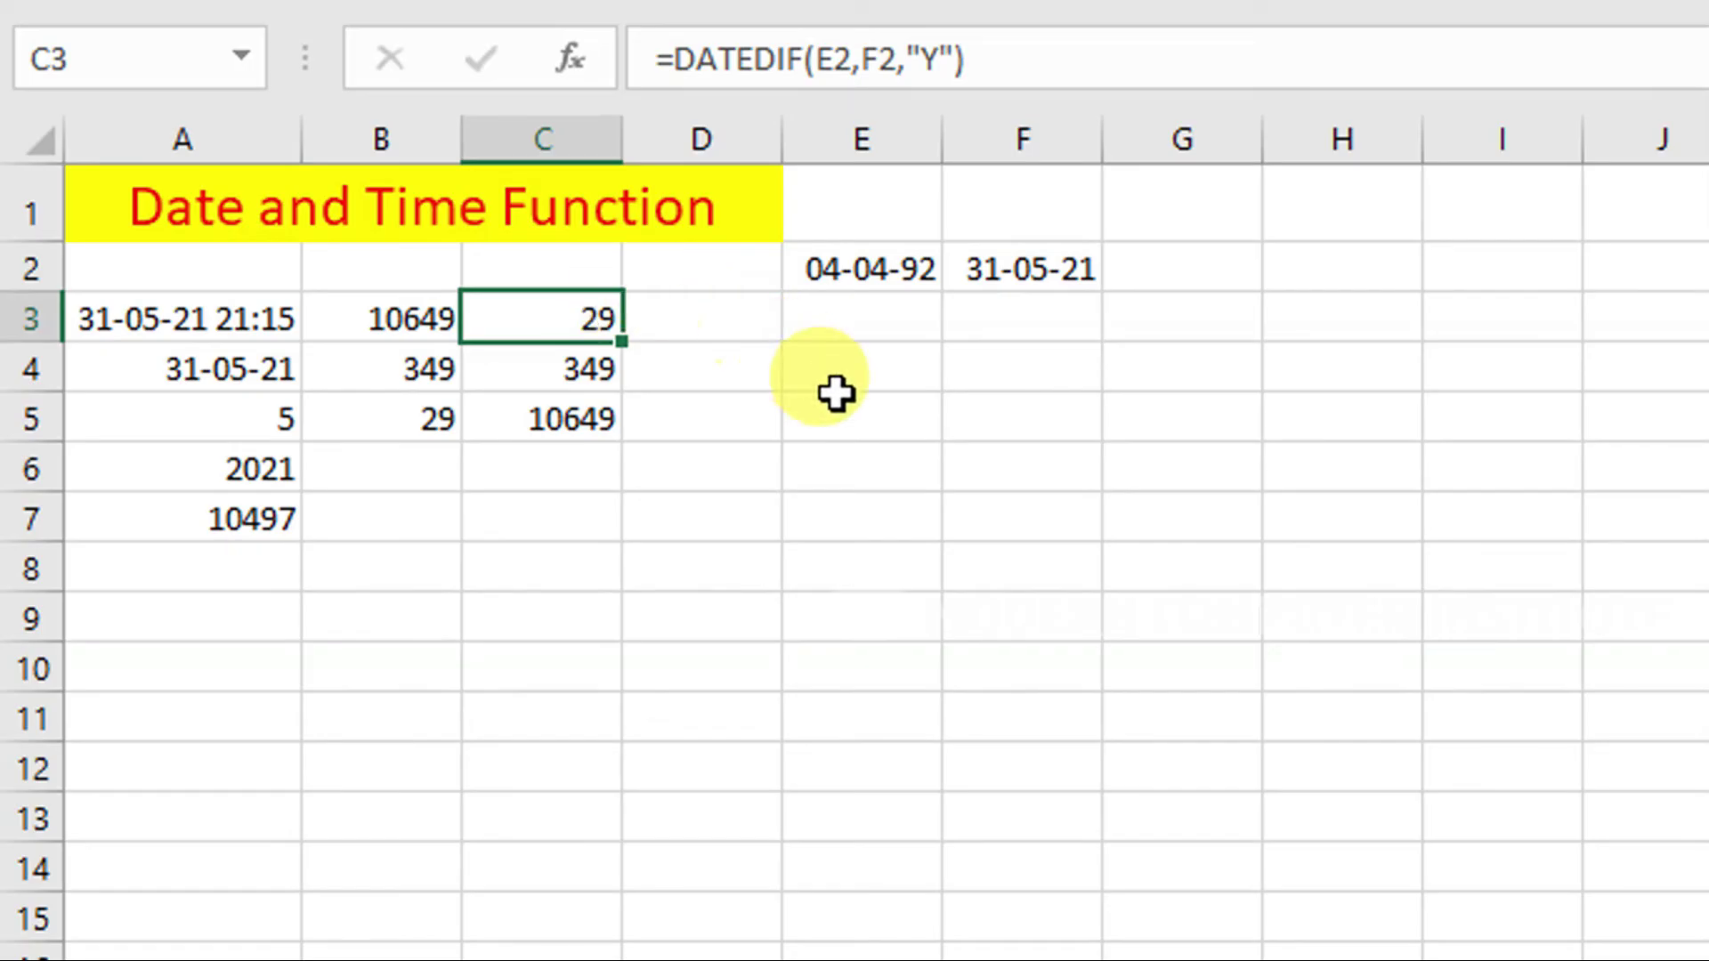
left_click(668, 481)
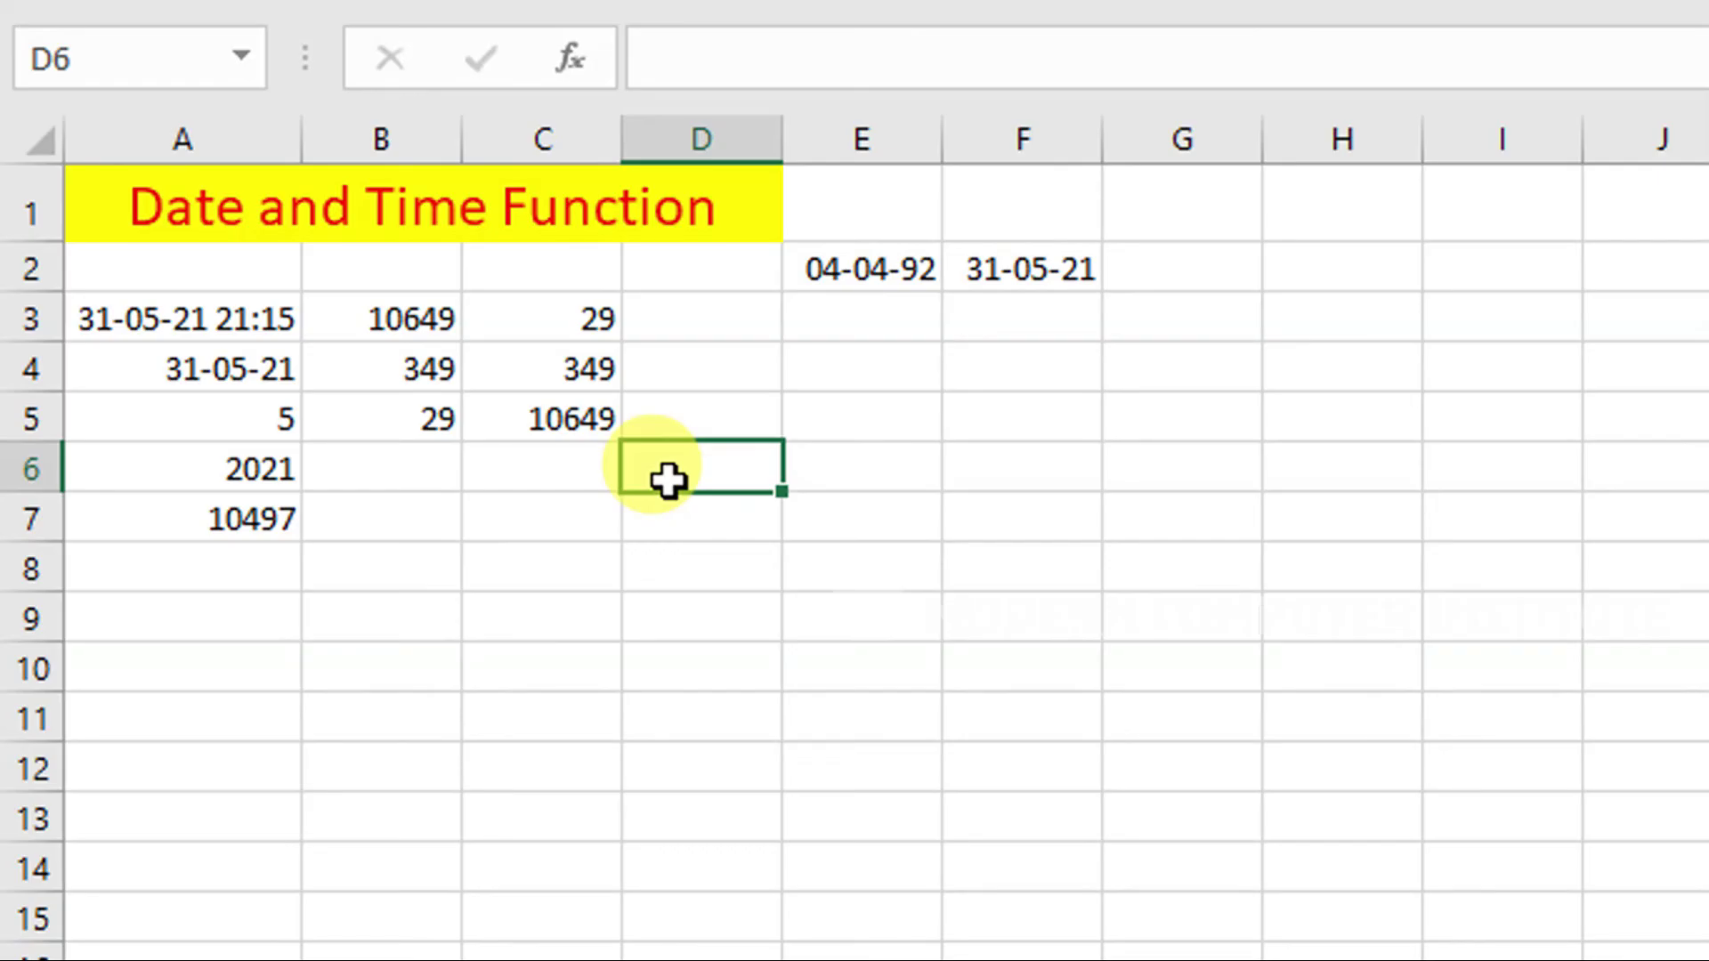
Enter =DAYS(F2,E2) in D6 to count the 10649 days between the dates.
type("=DA")
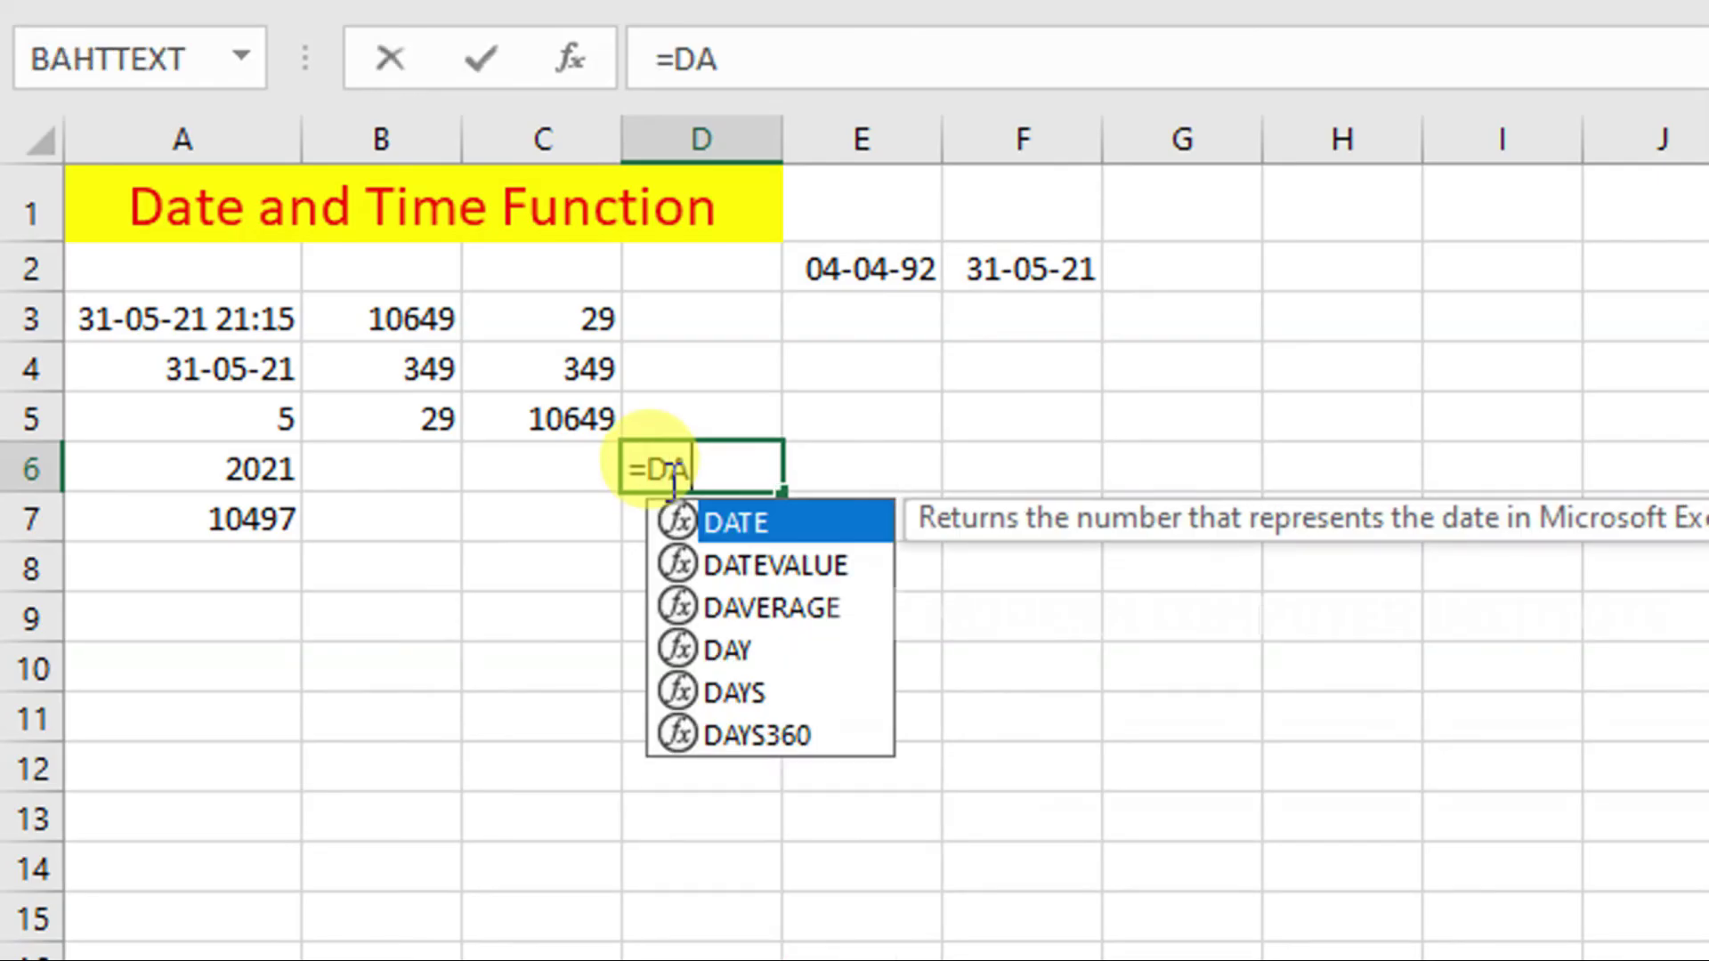
type("YS")
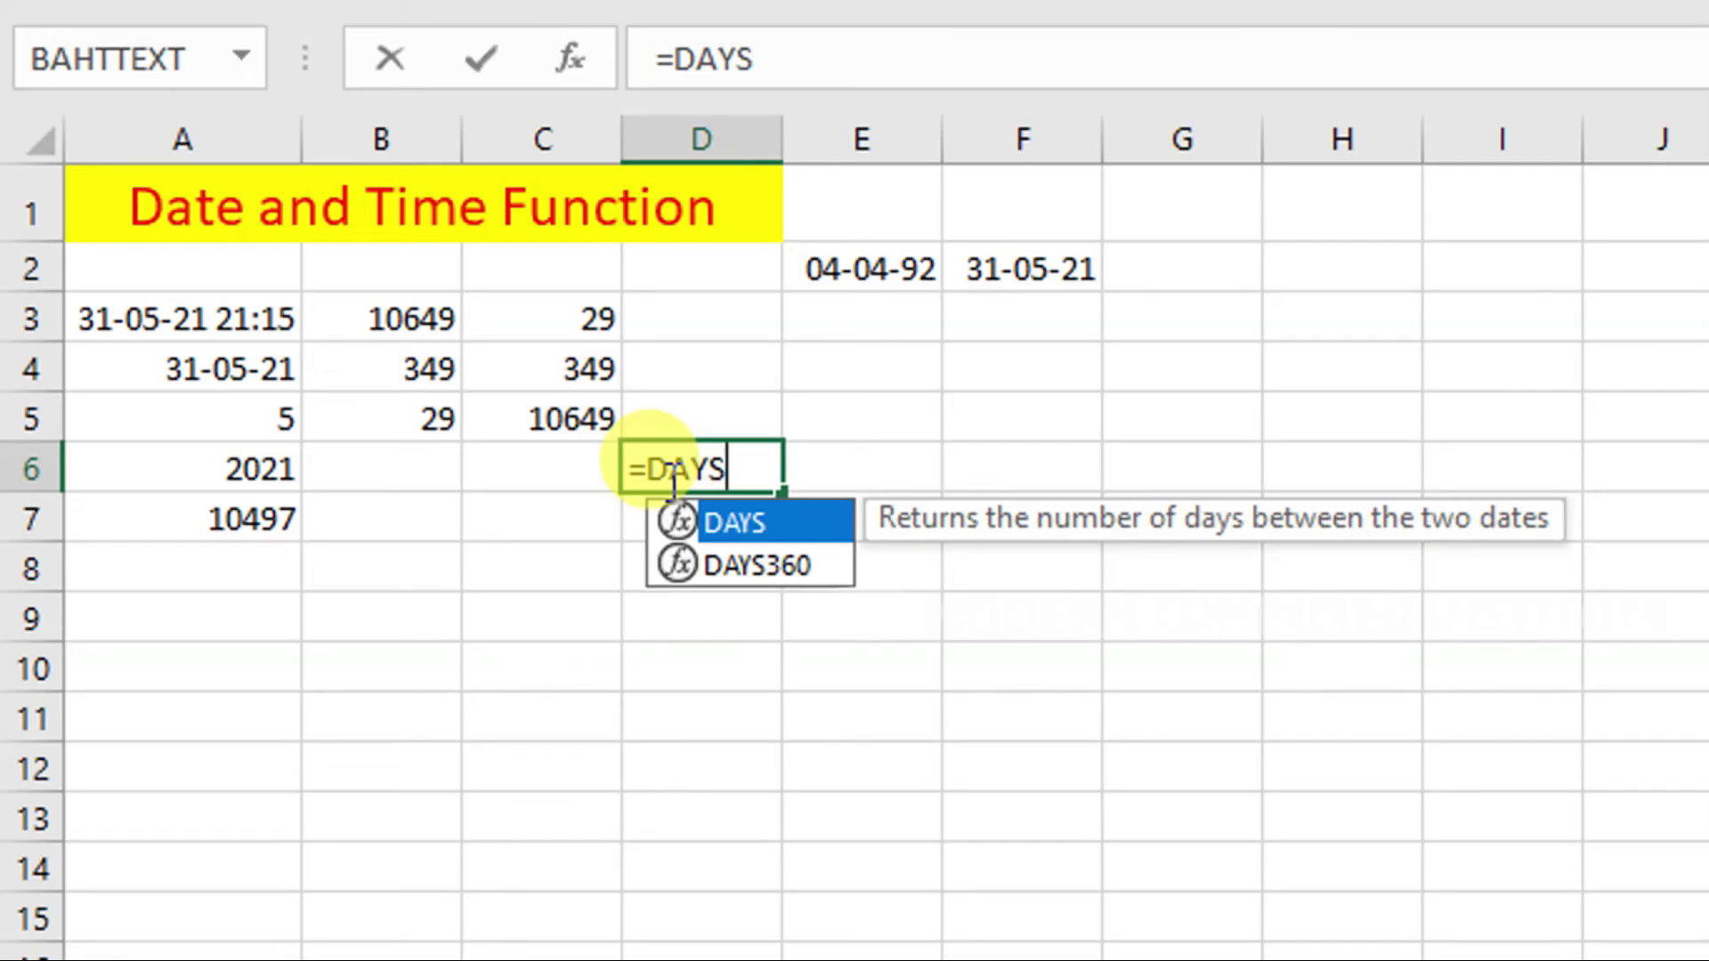
type("(")
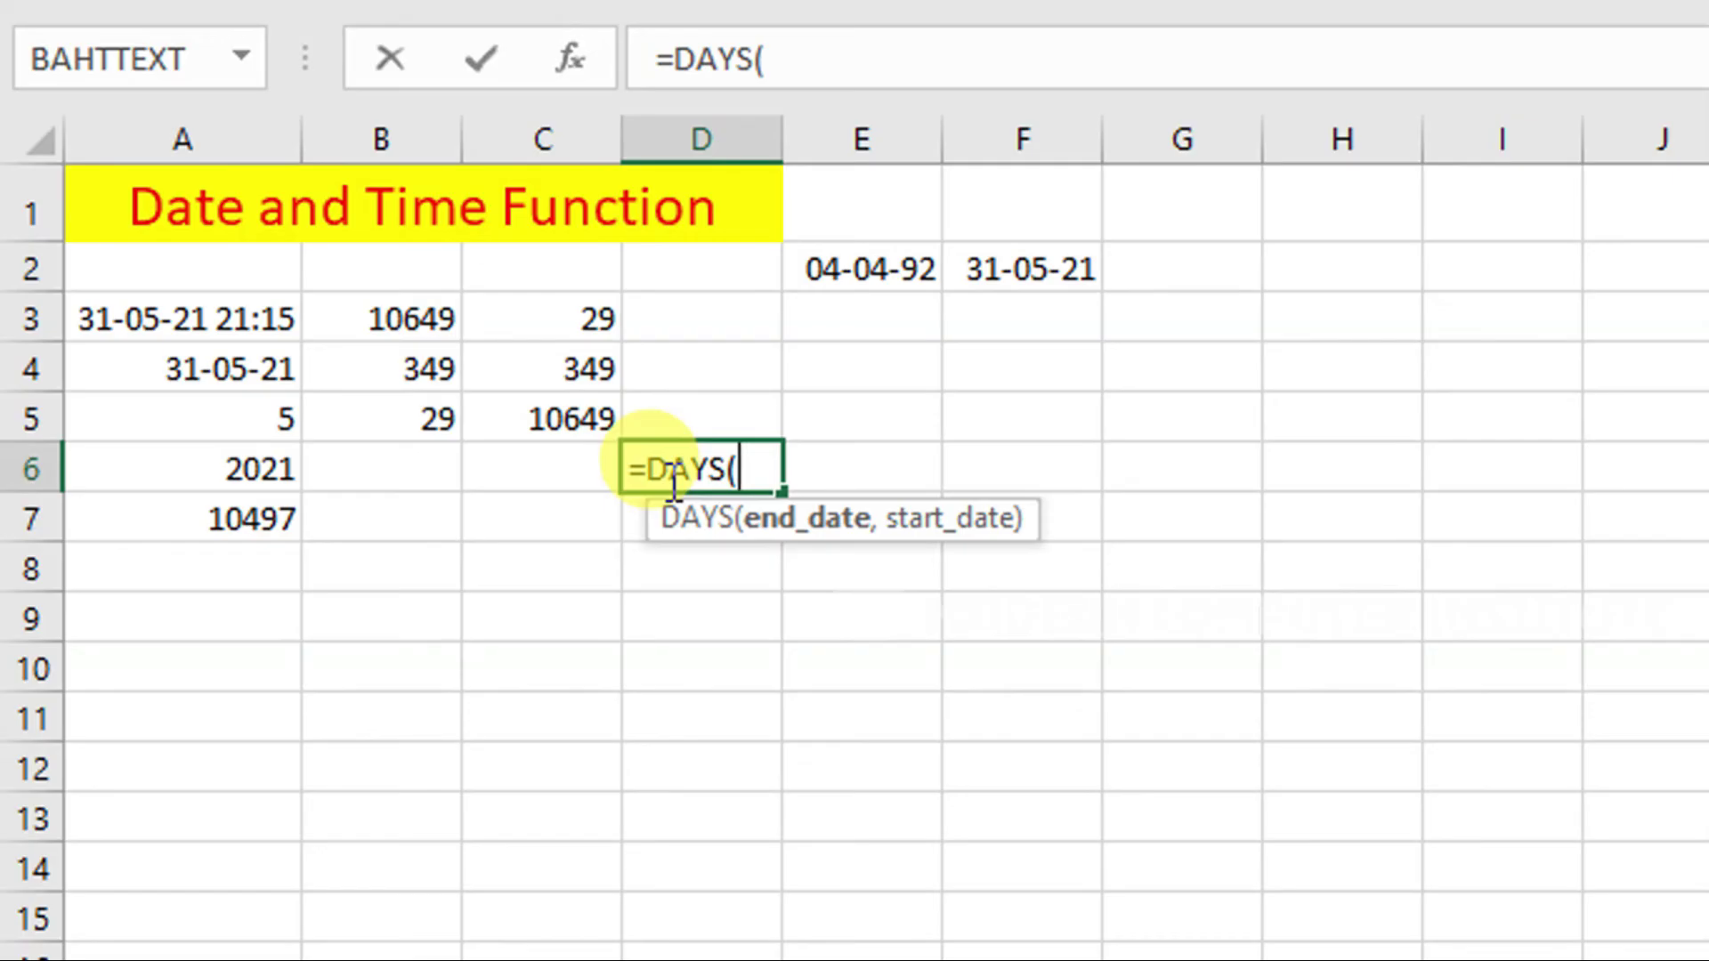
type("F2")
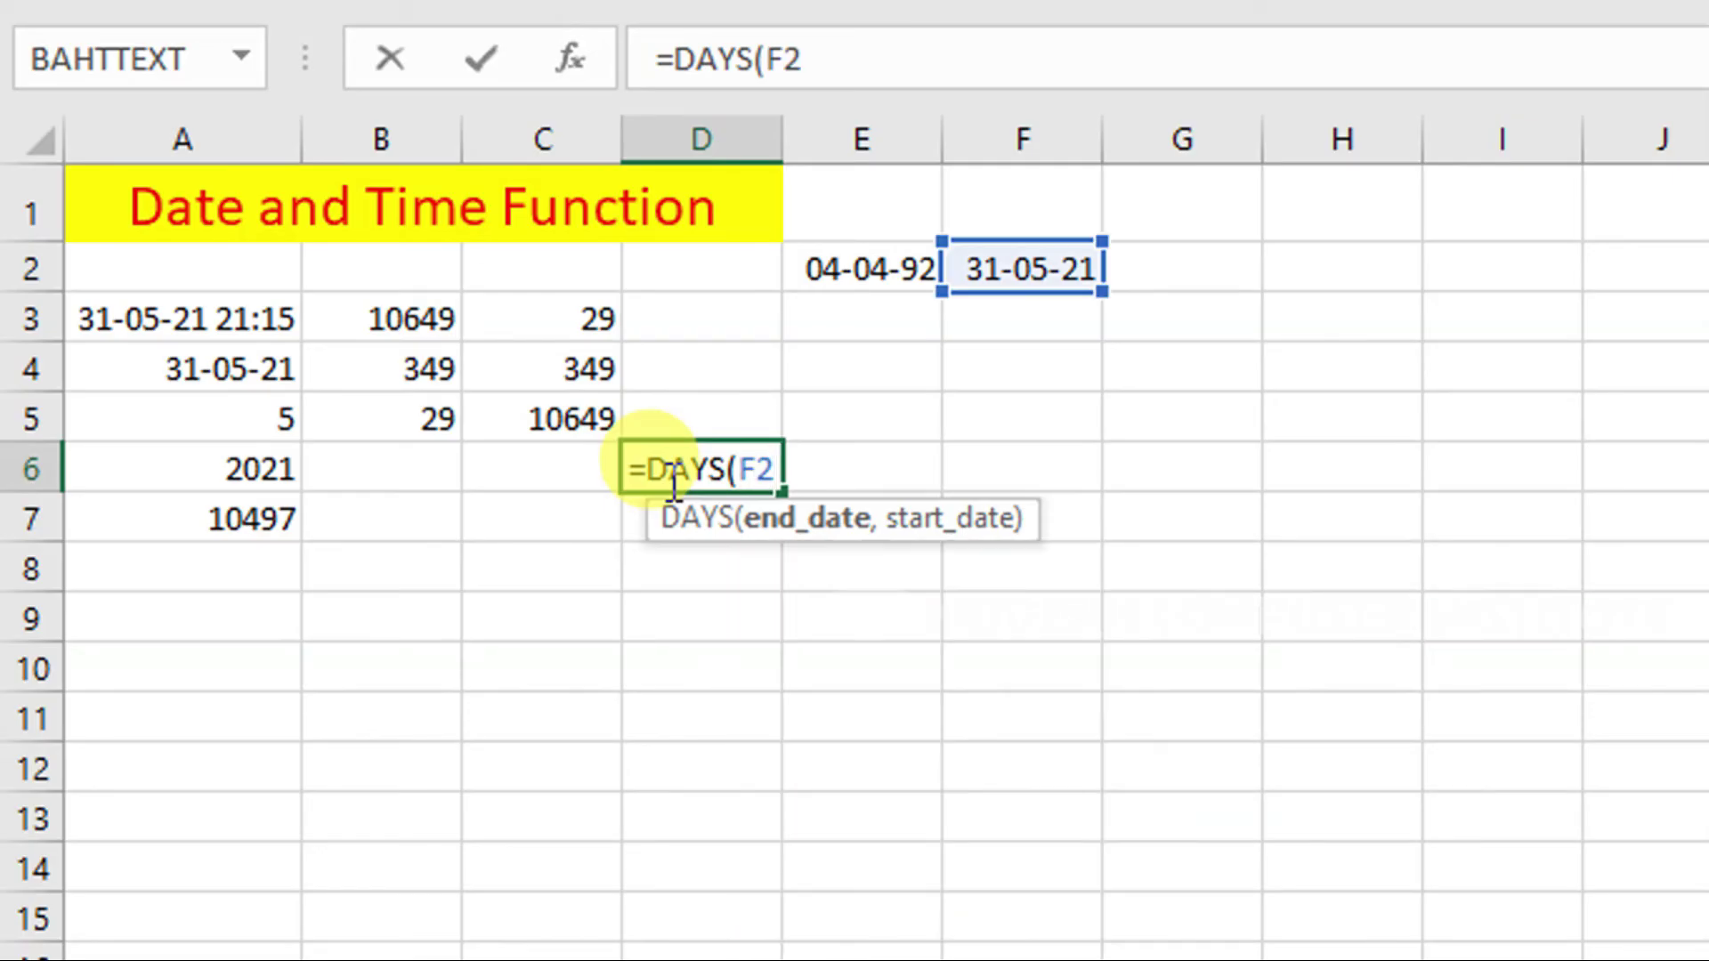
type(",")
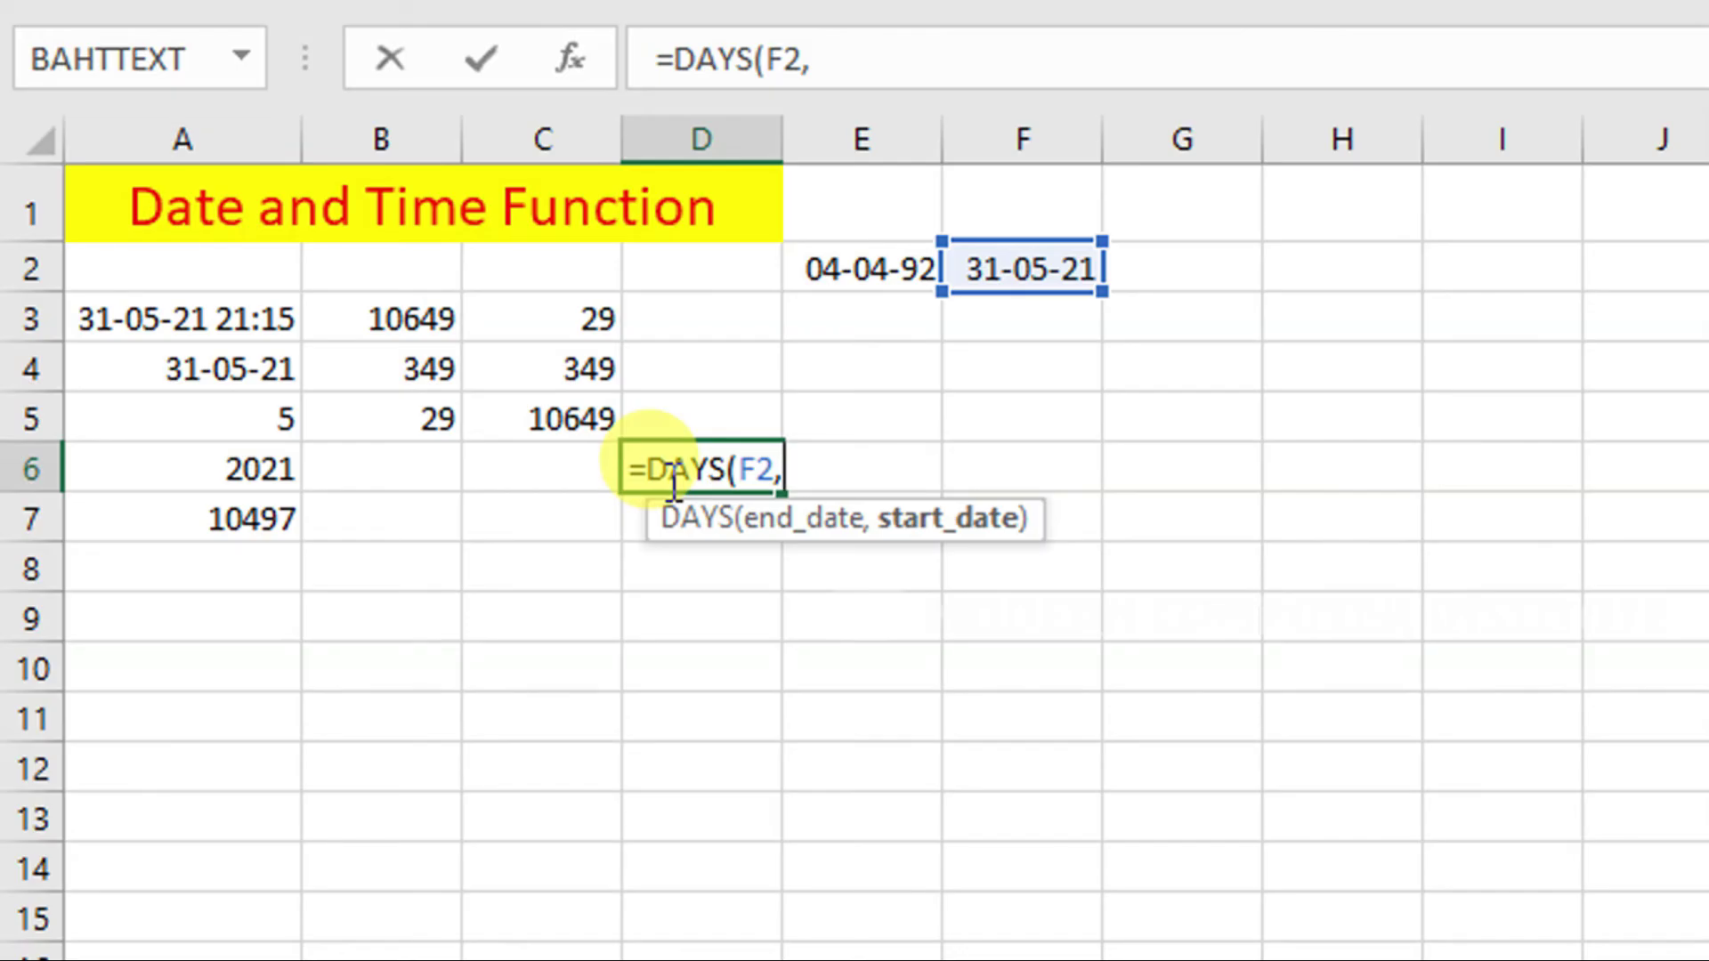
type("E2")
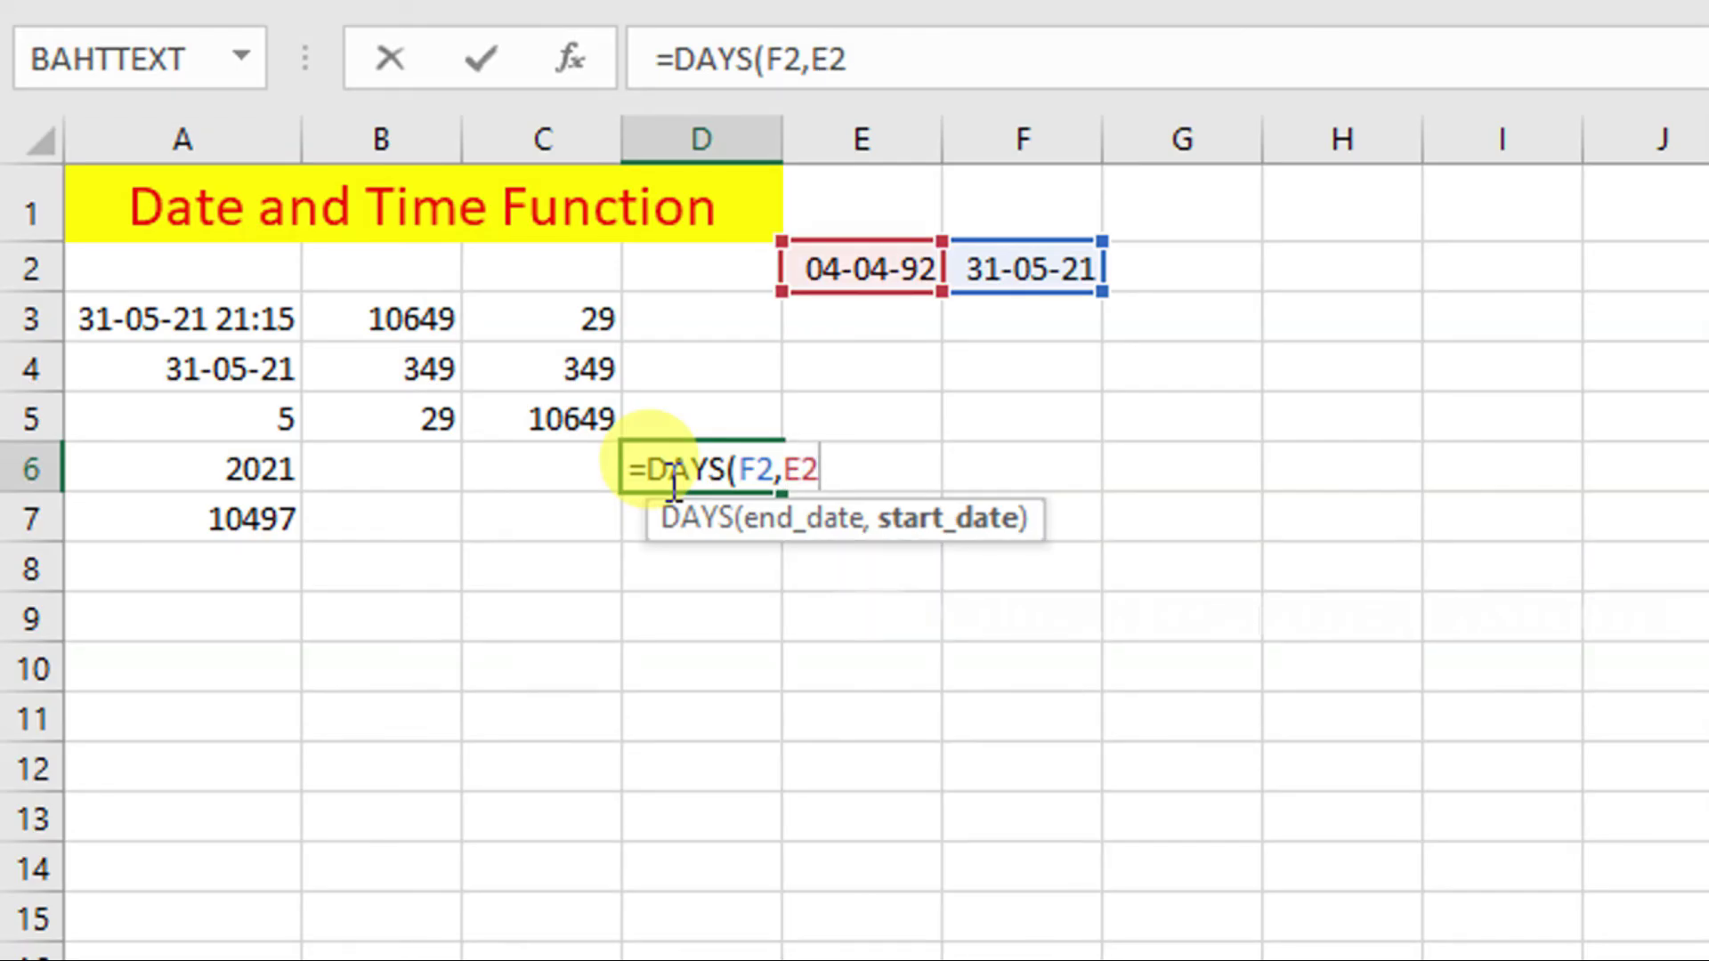
type(")")
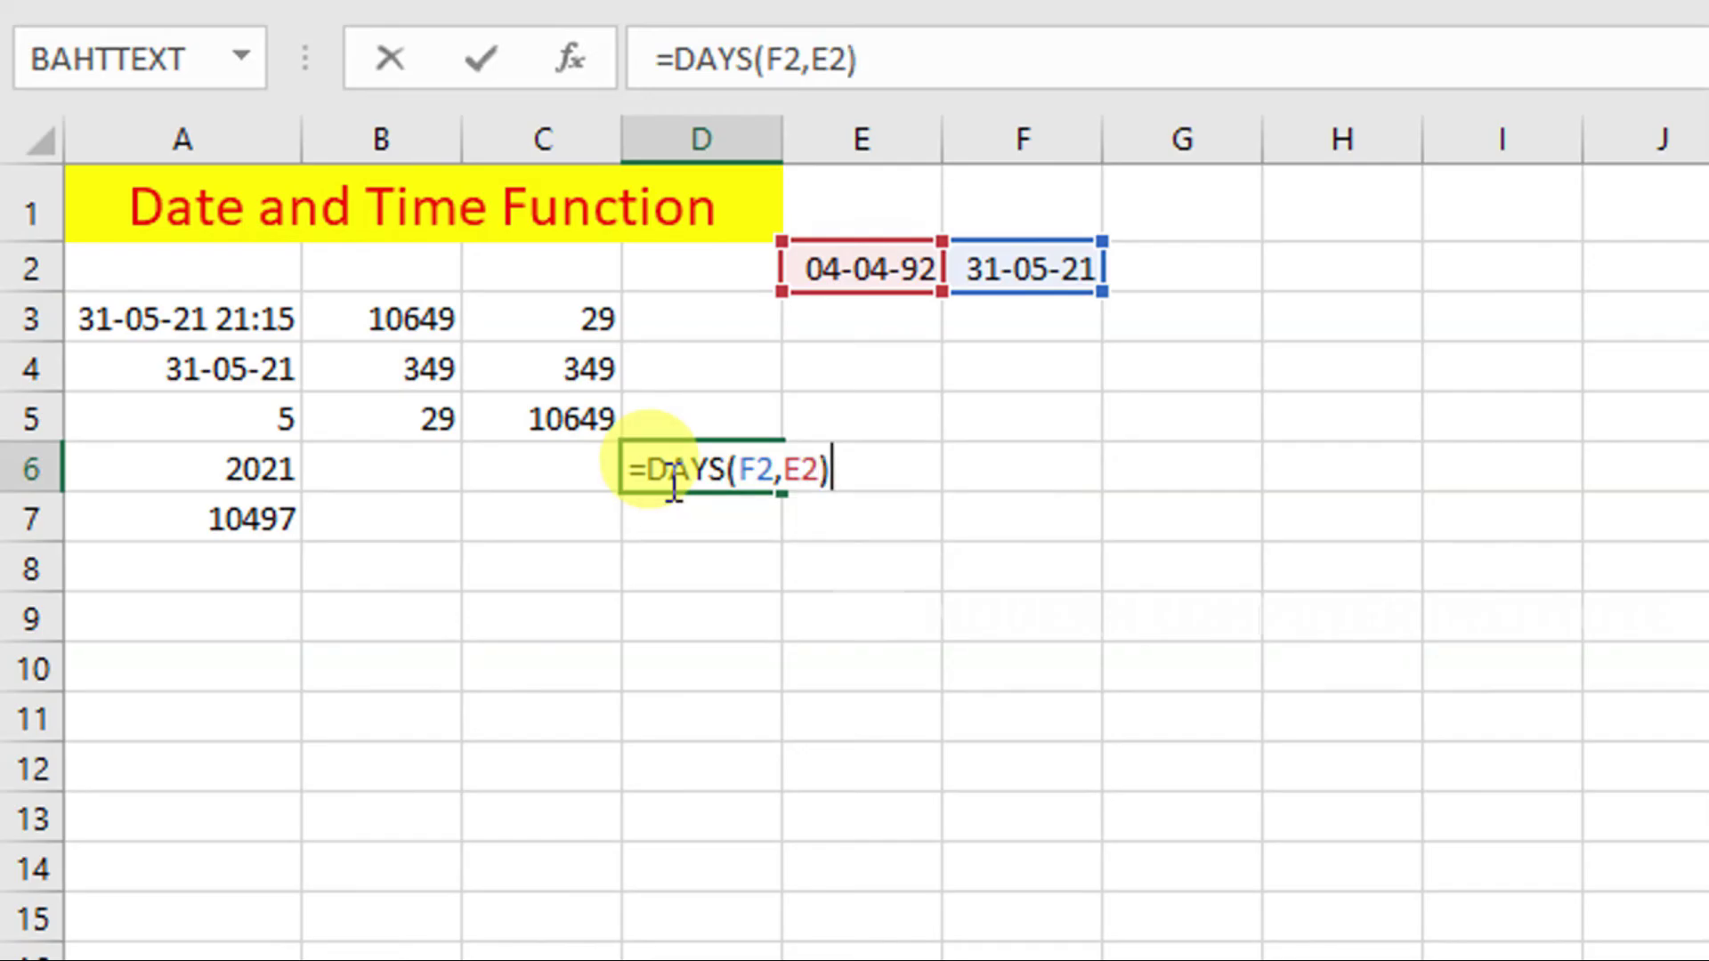
key("Return")
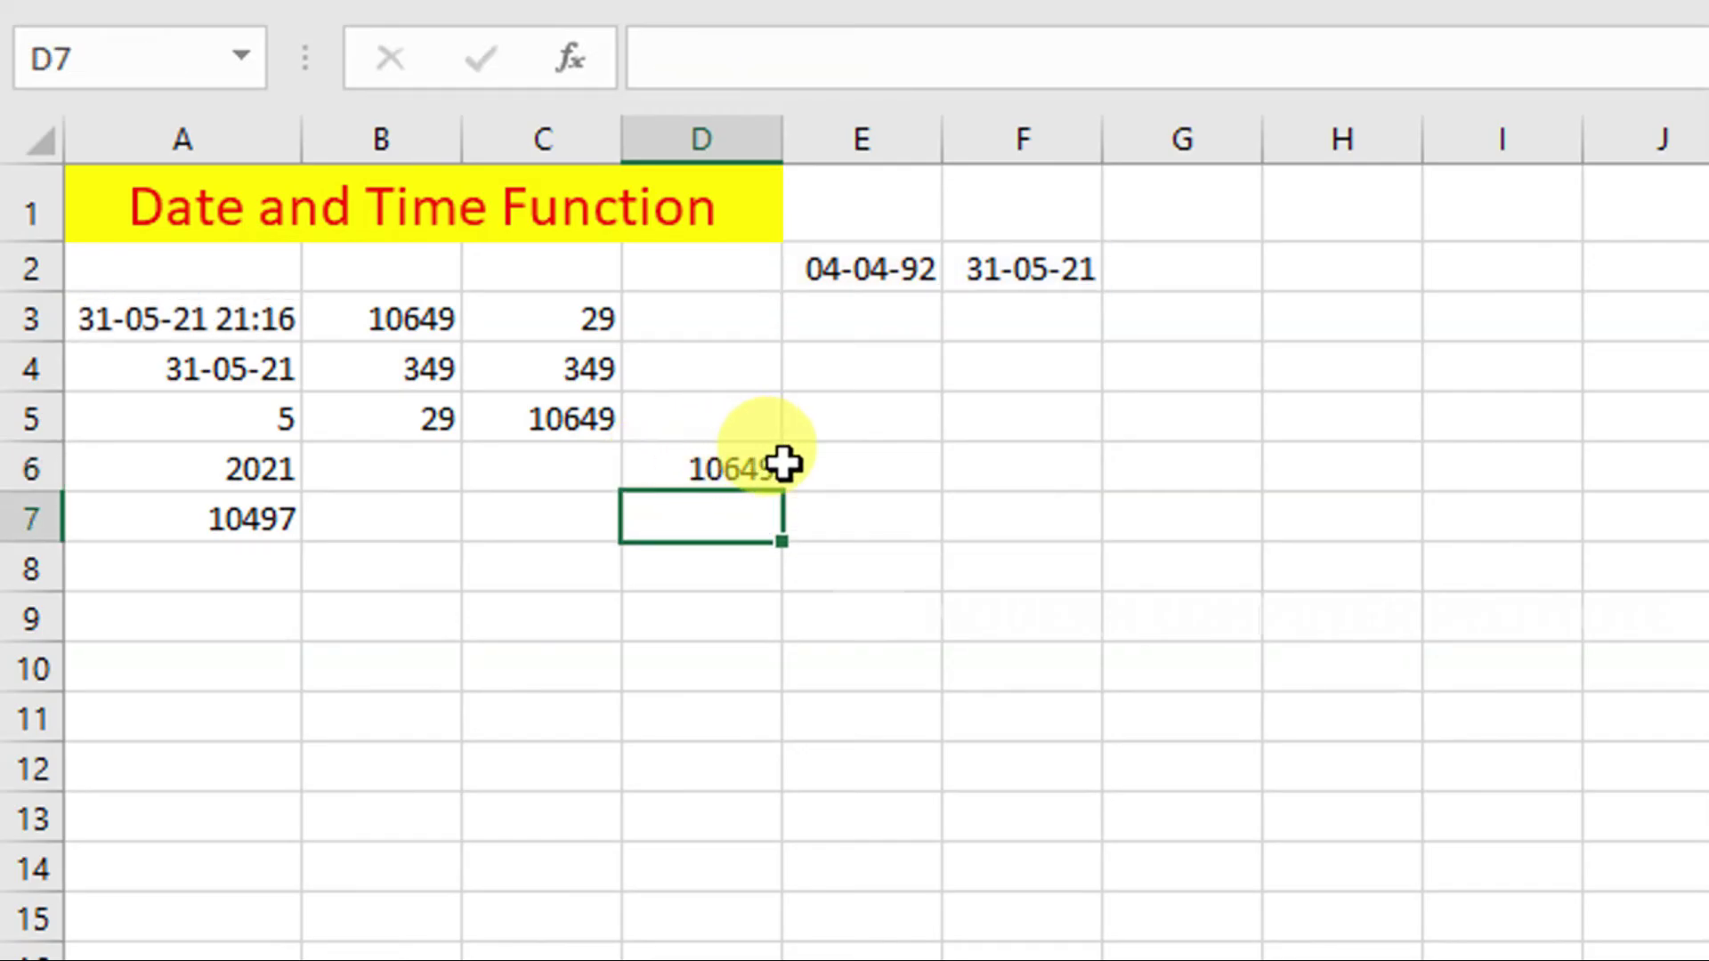
left_click(763, 469)
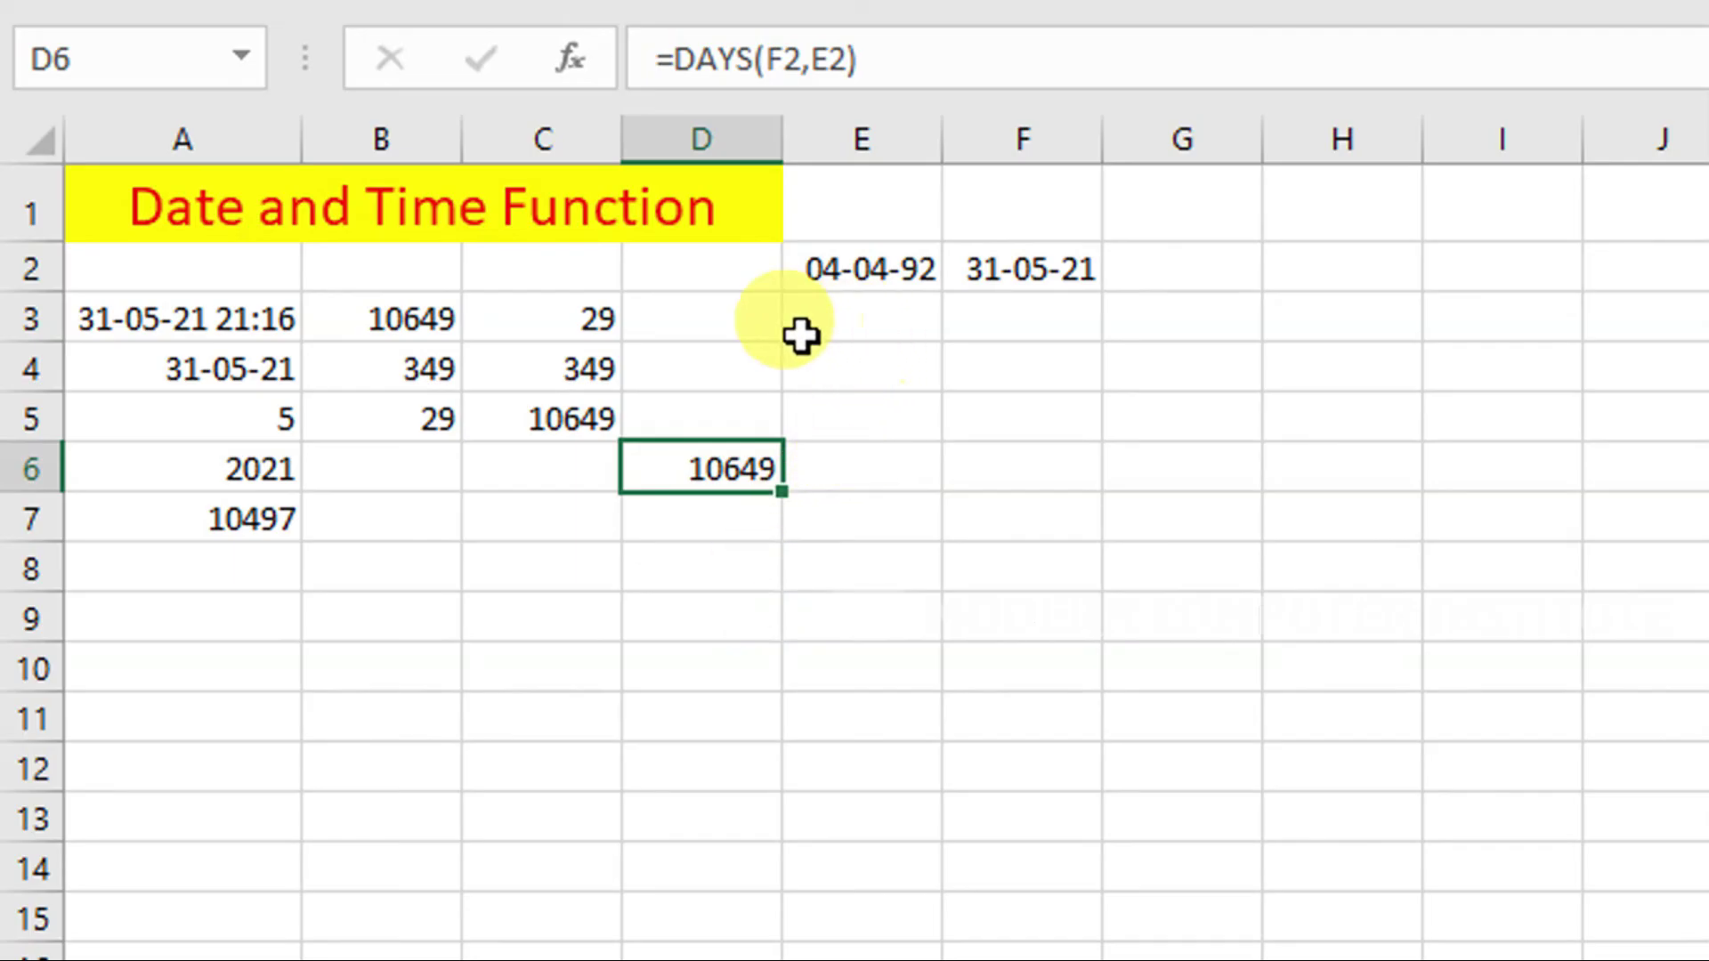
left_click(581, 327)
left_click(569, 372)
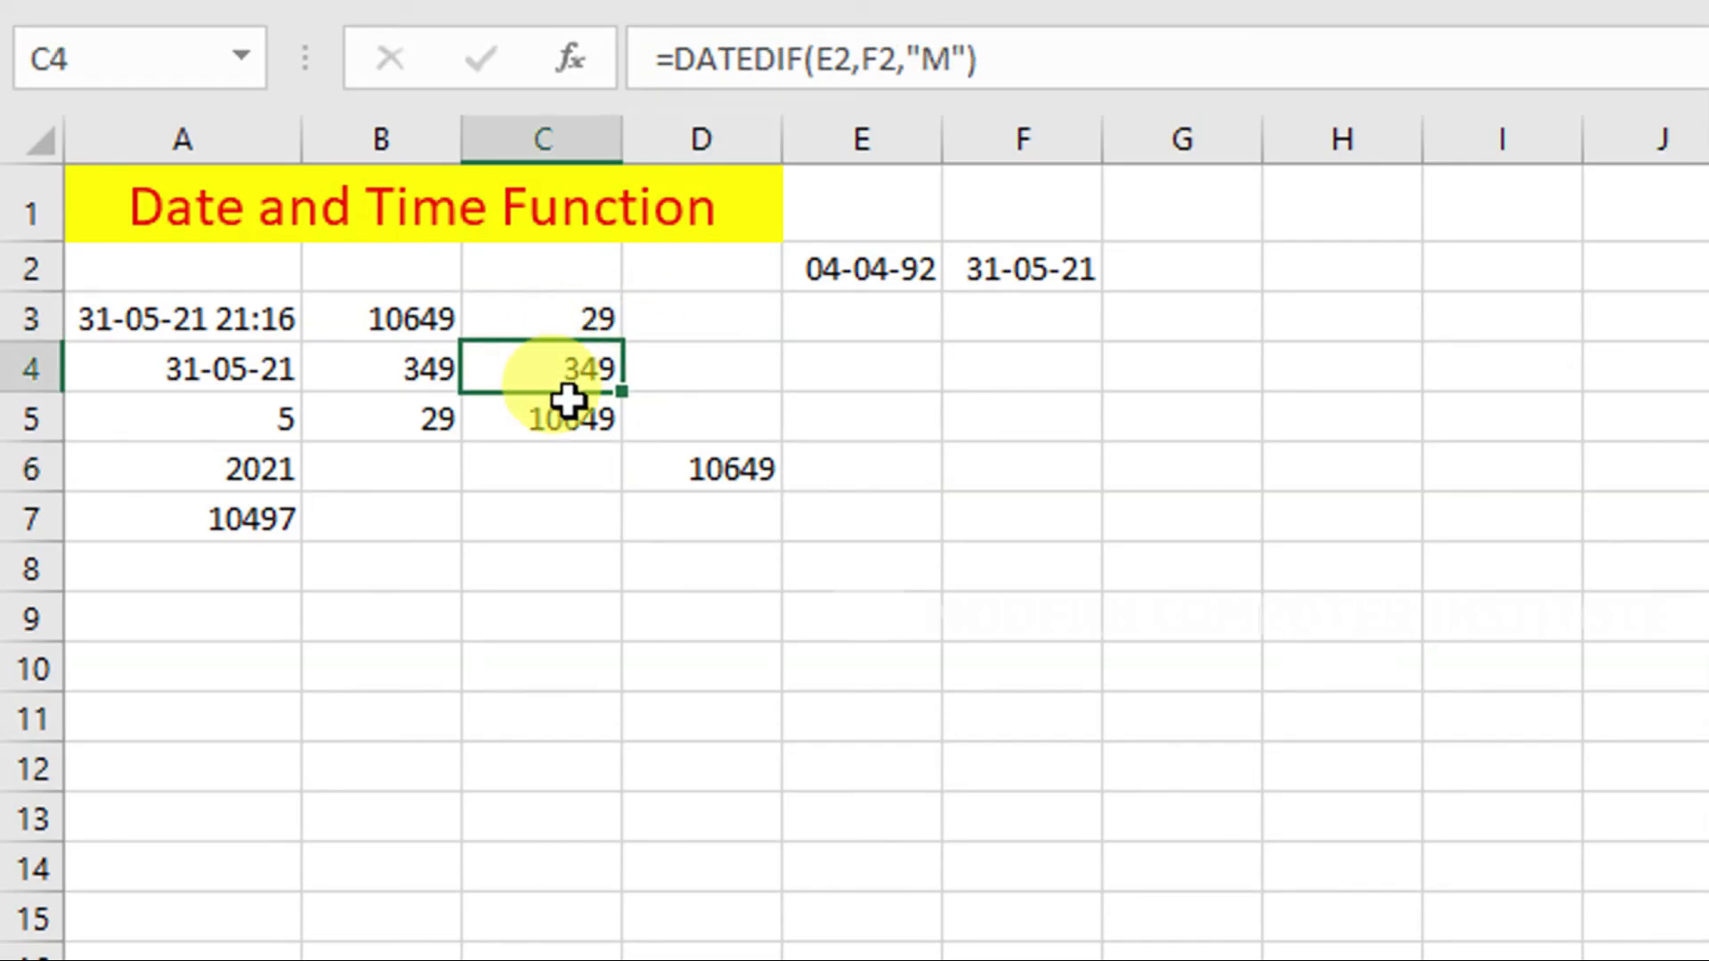
left_click(569, 410)
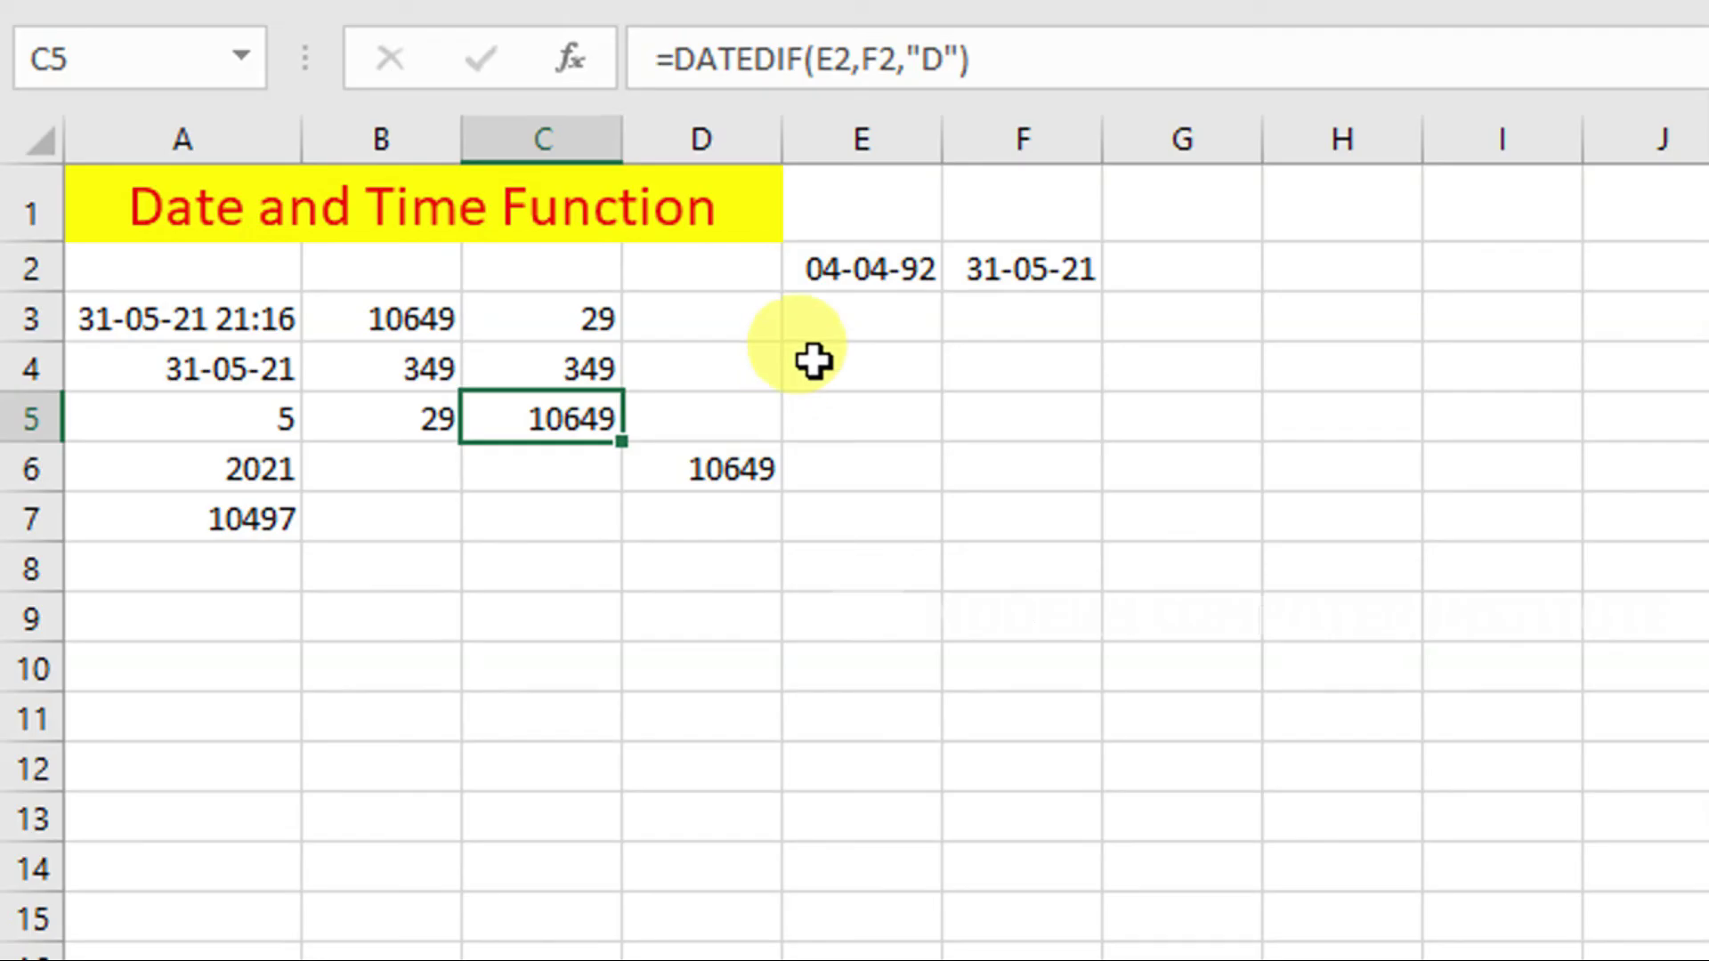
left_click(881, 269)
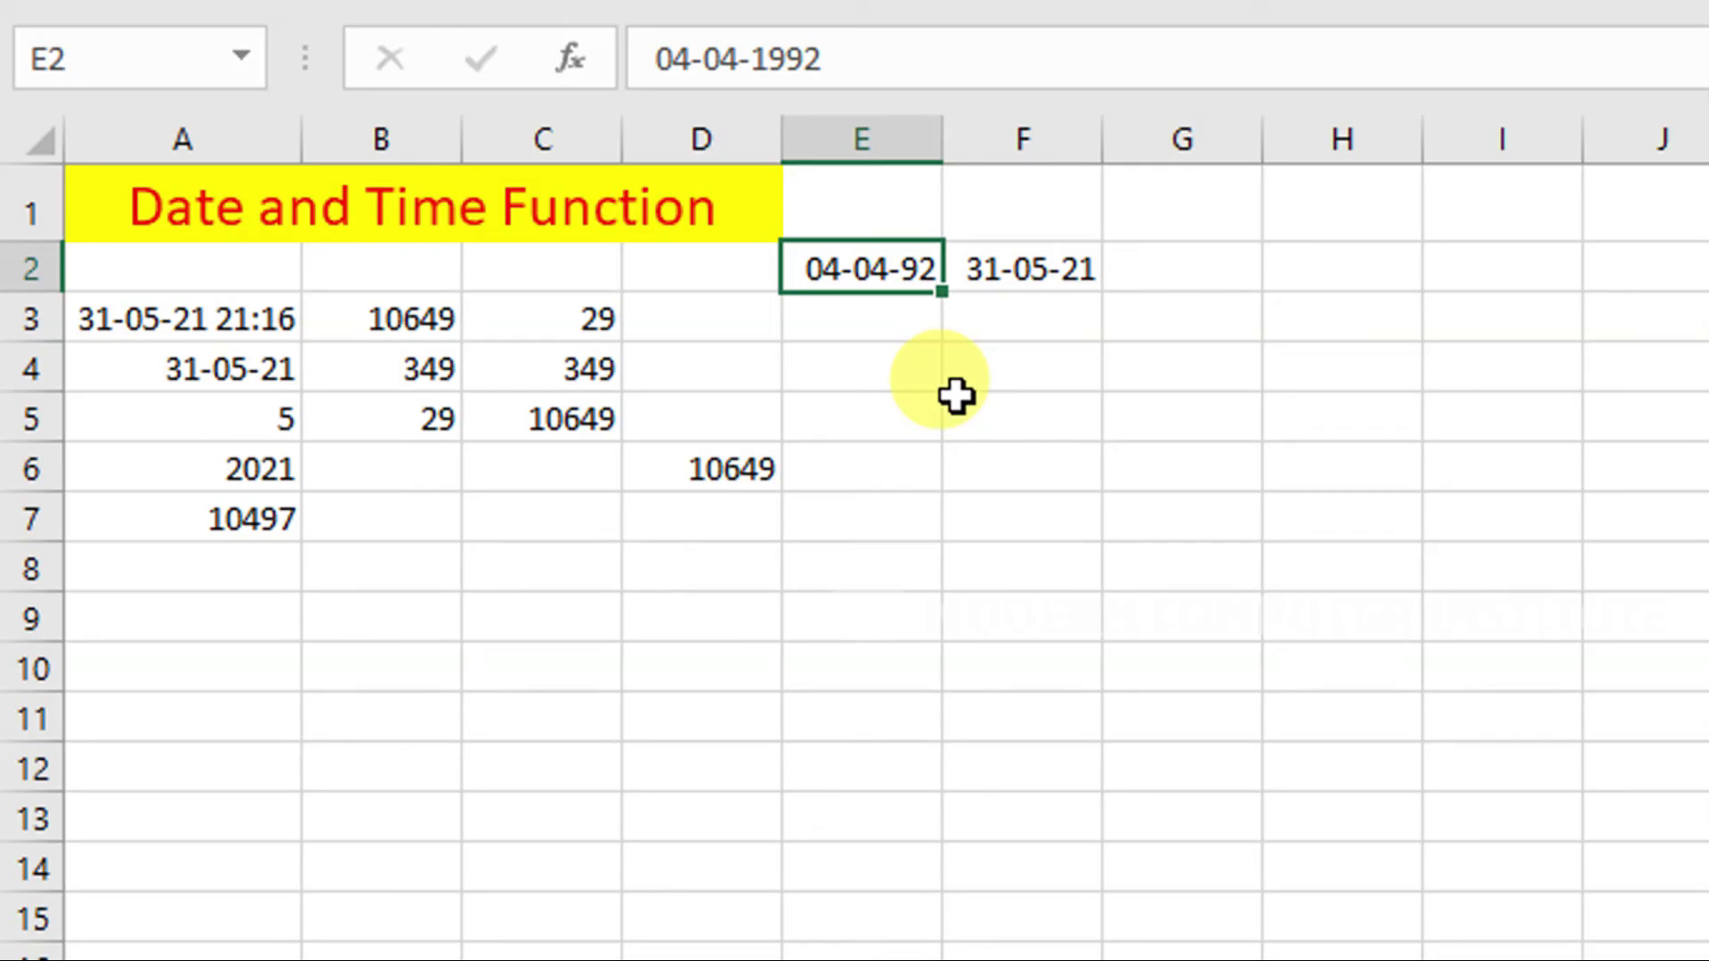
Change the start date in E2 to 5/3/1995, then to 1/1/2000.
type("5/")
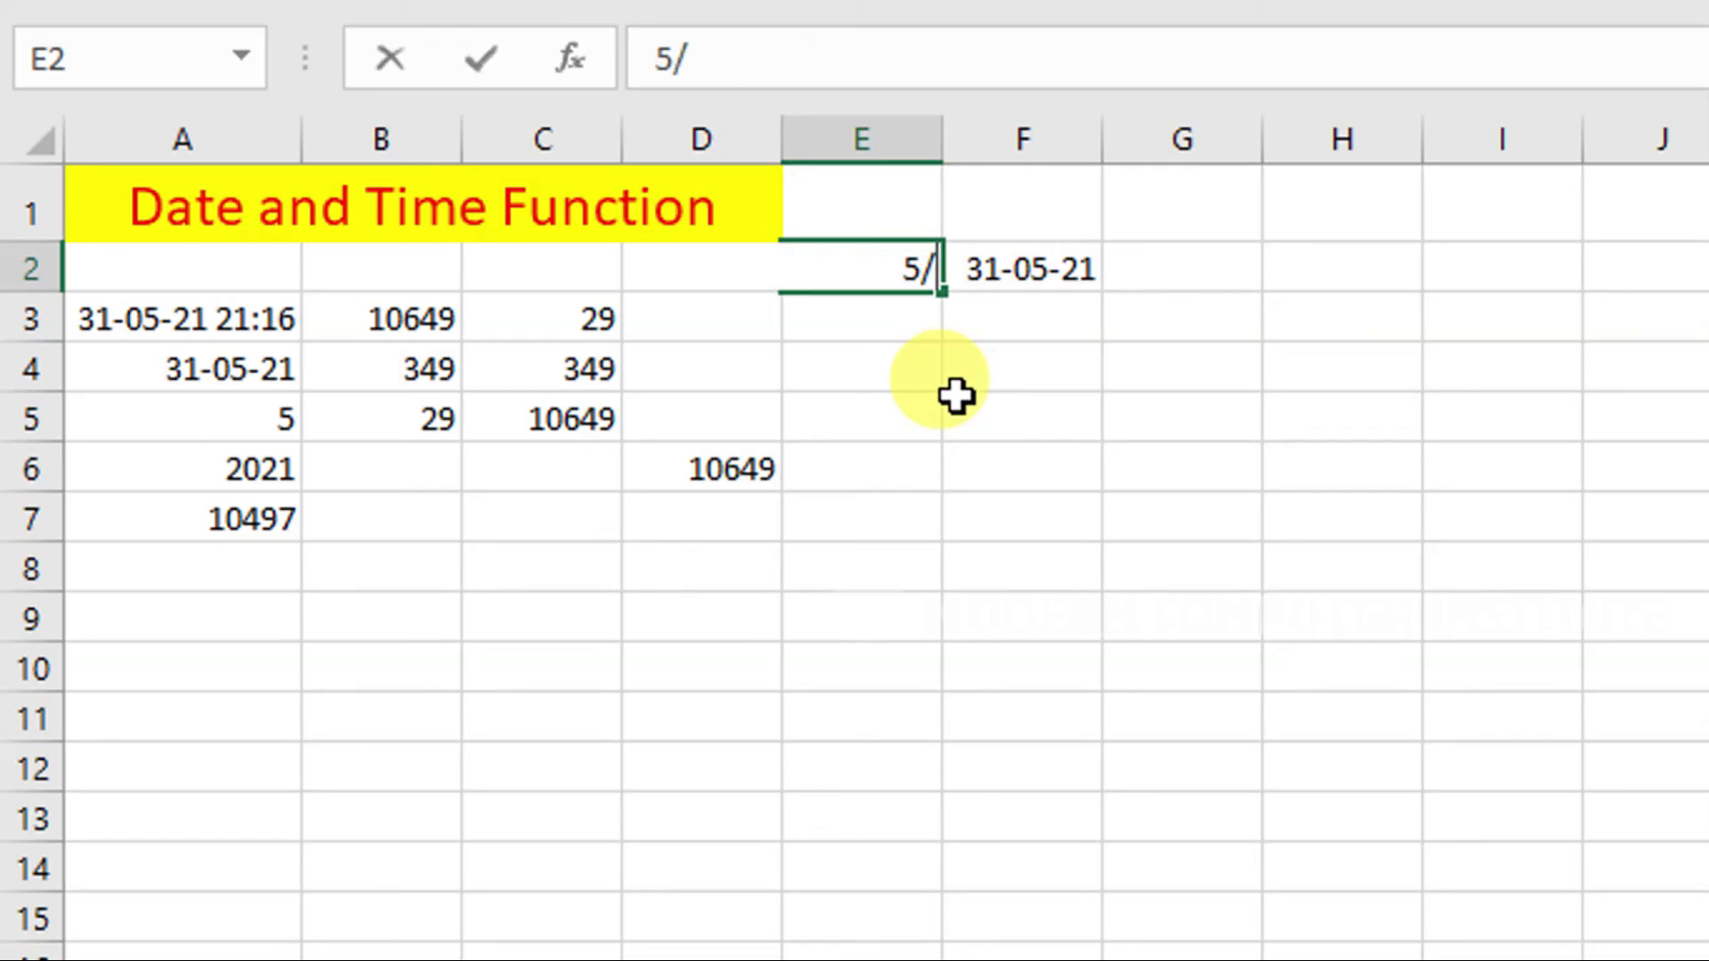
type("3/1995")
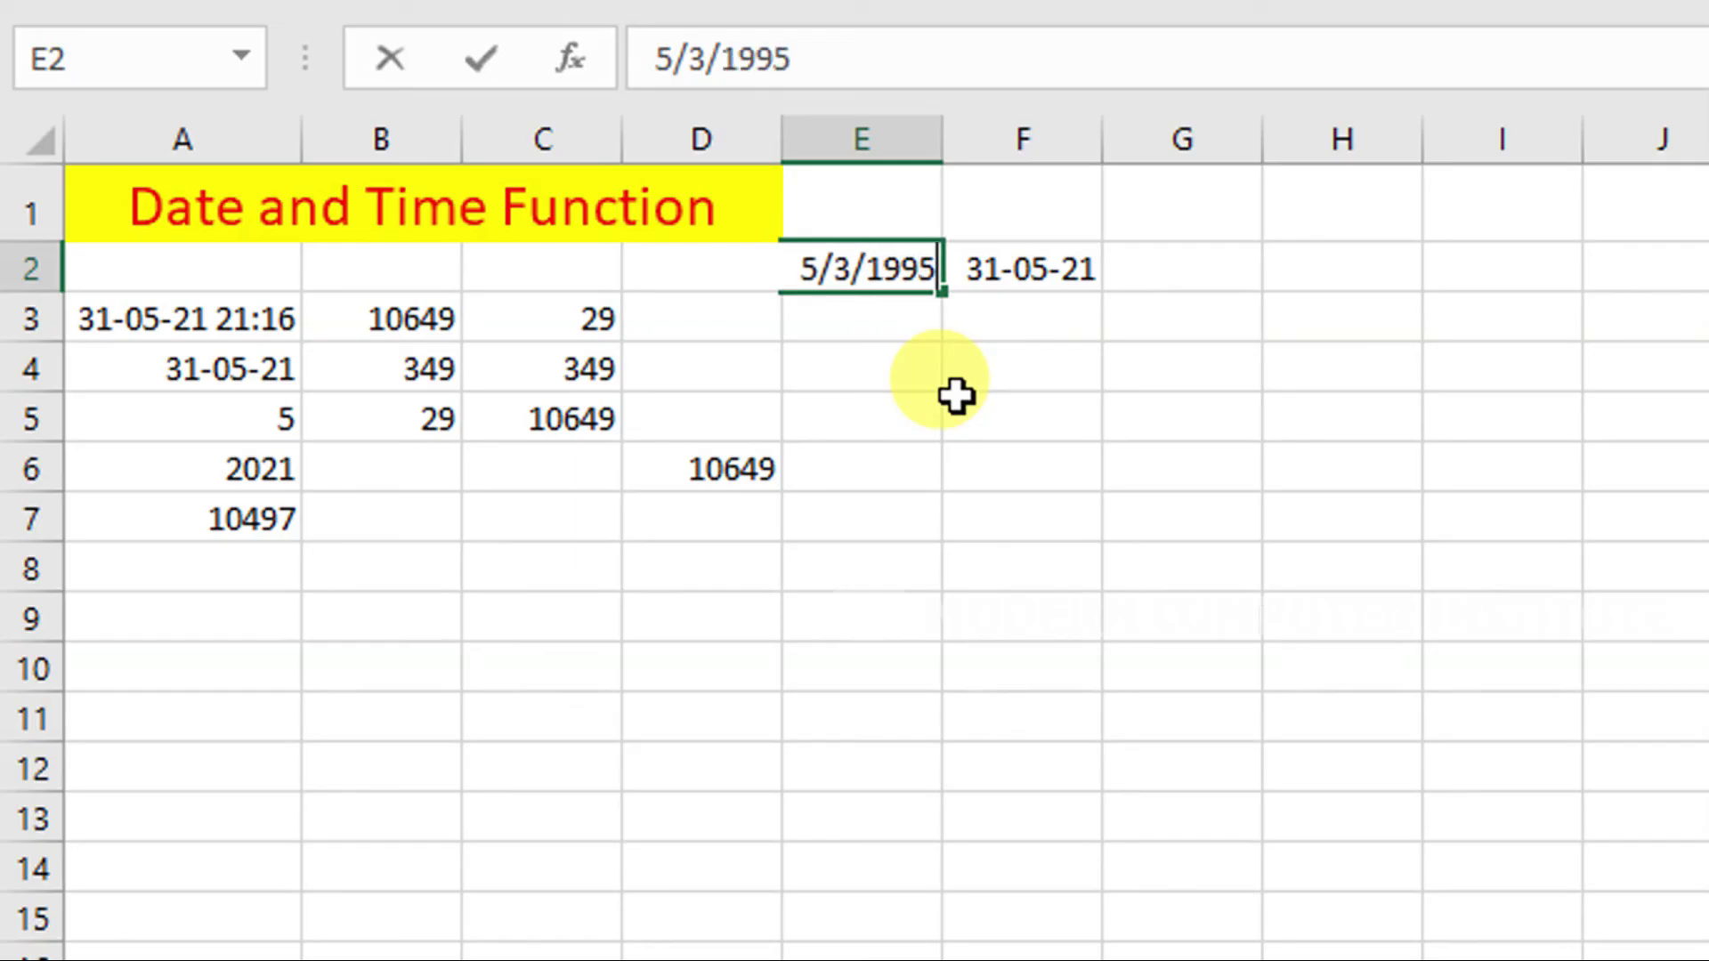
key("Return")
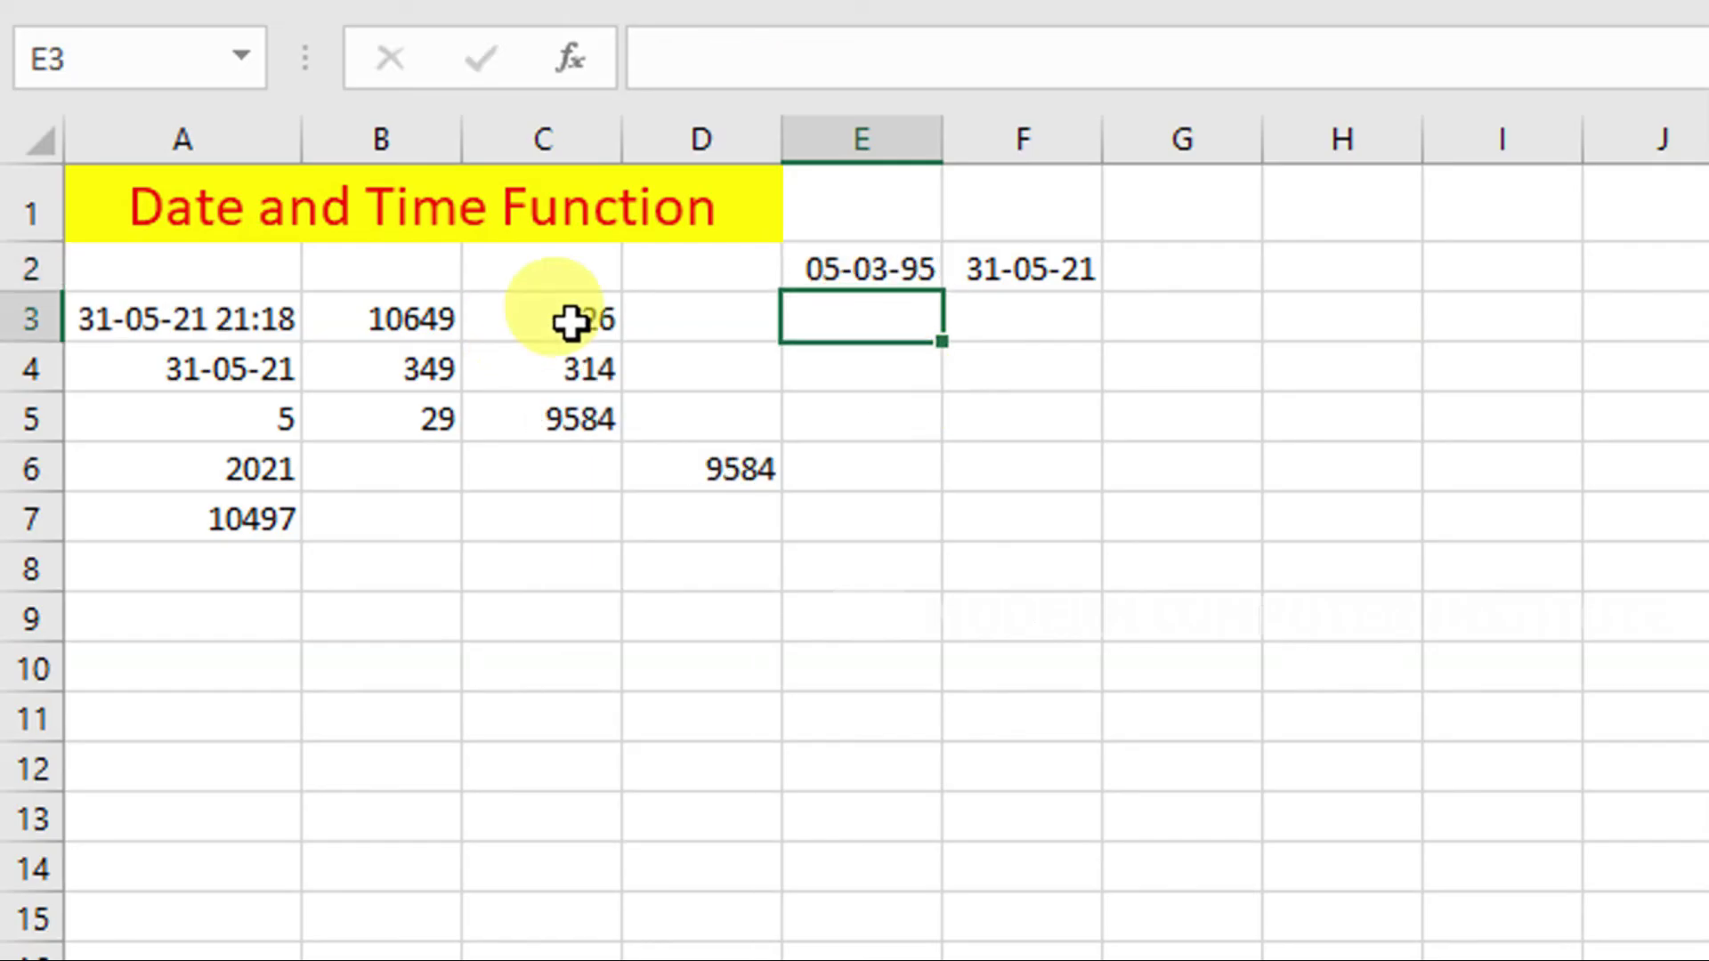
left_click(871, 271)
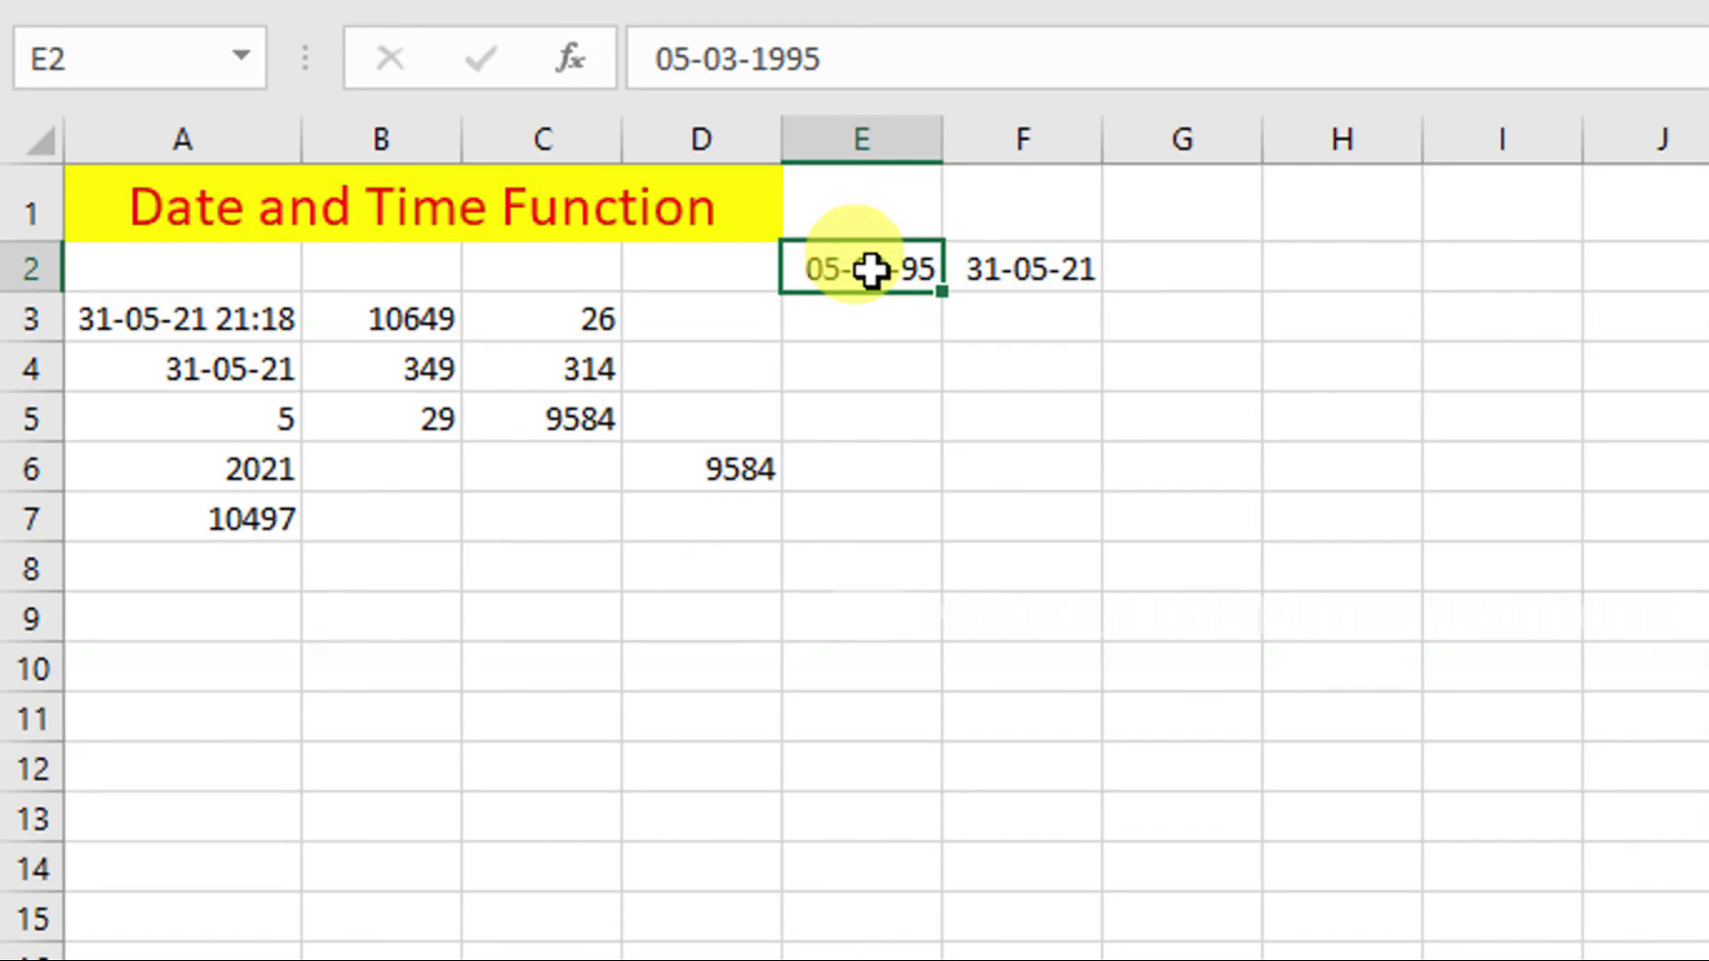
type("1/1/20")
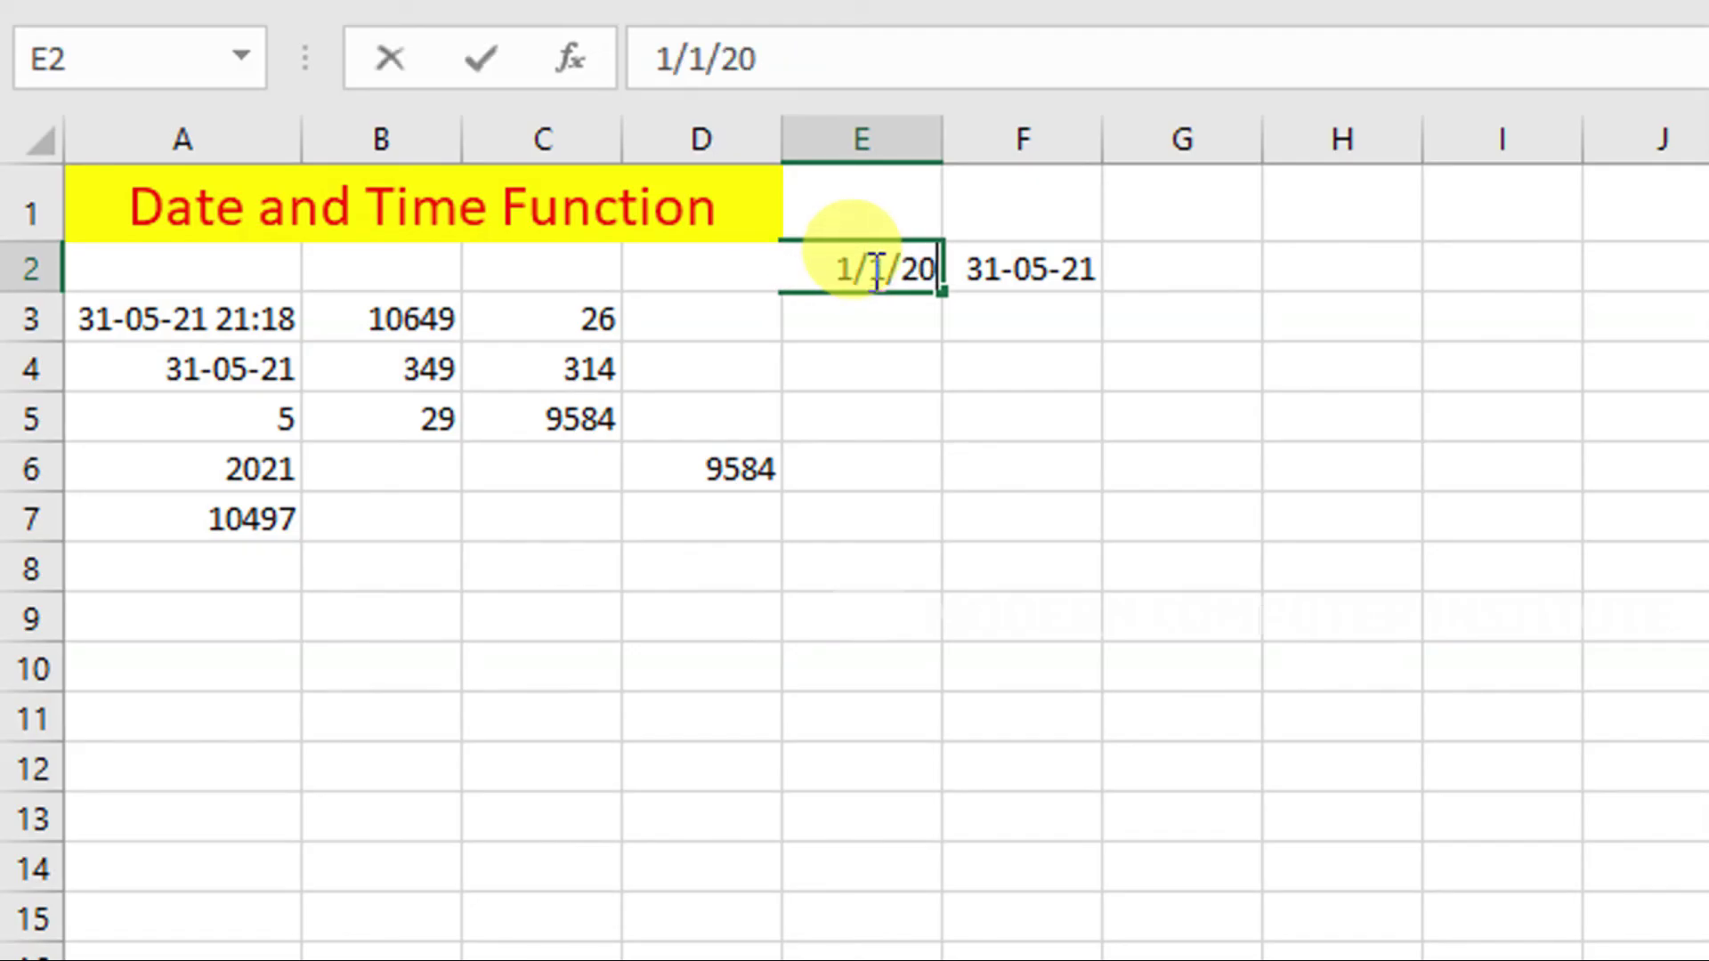
type("00")
key("Return")
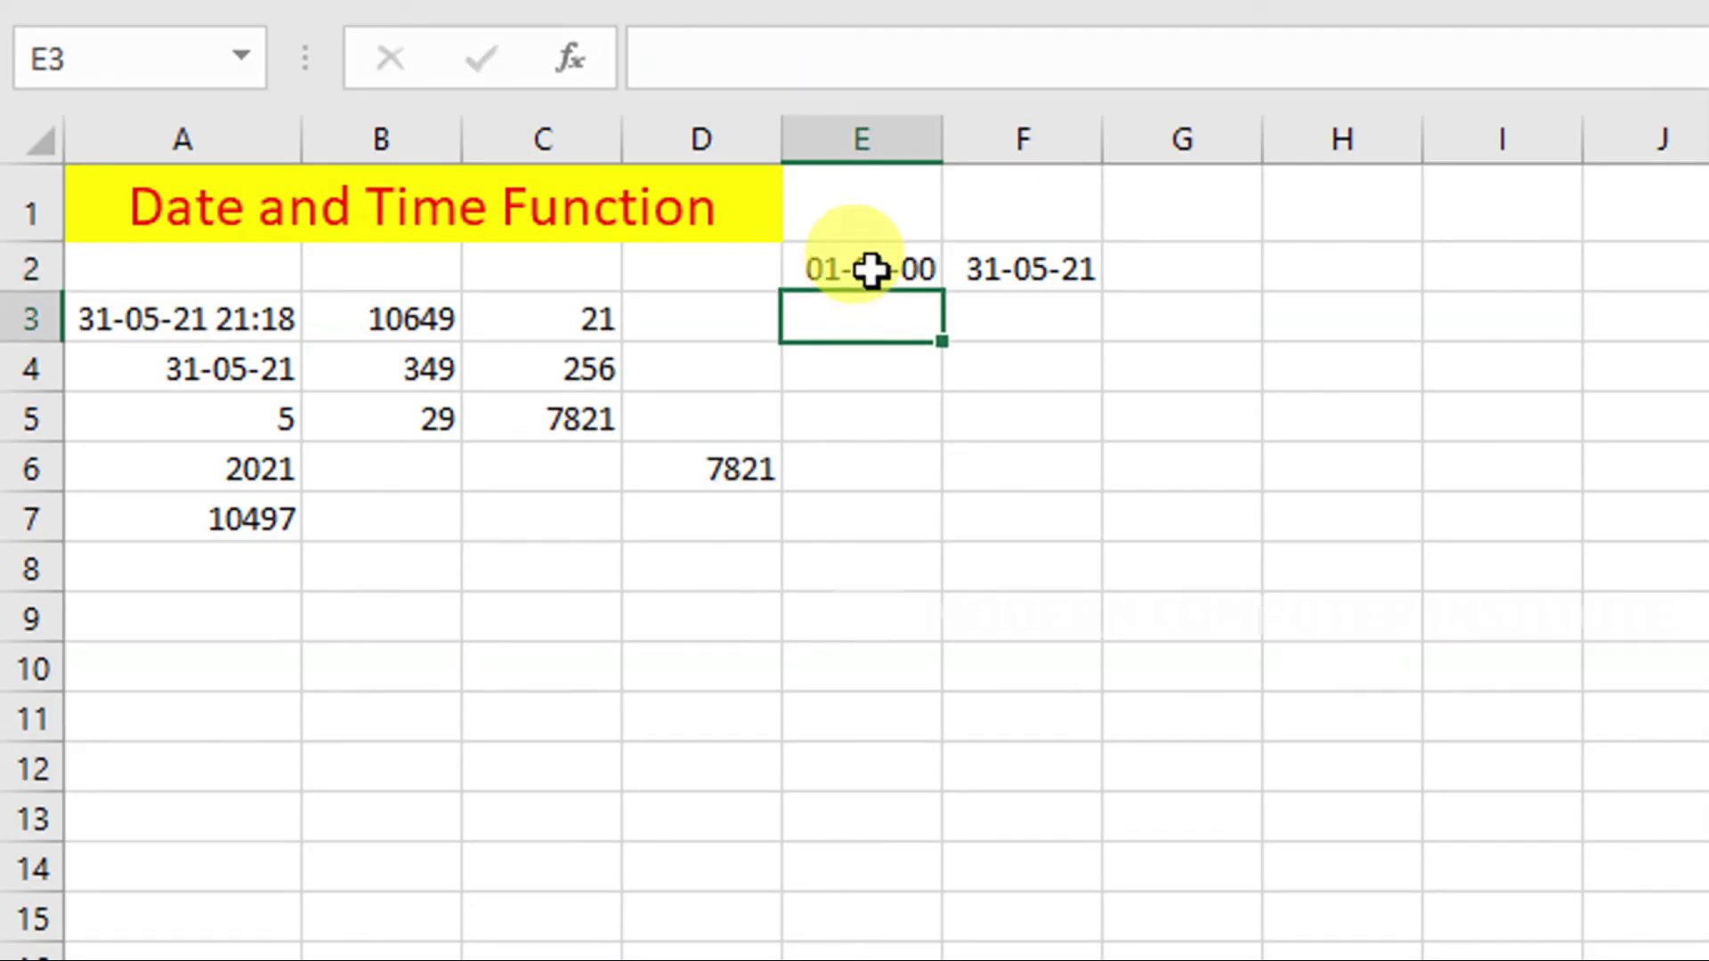
Check the recalculated results in C3–C5: 21 years, 256 months, 7821 days.
left_click(598, 312)
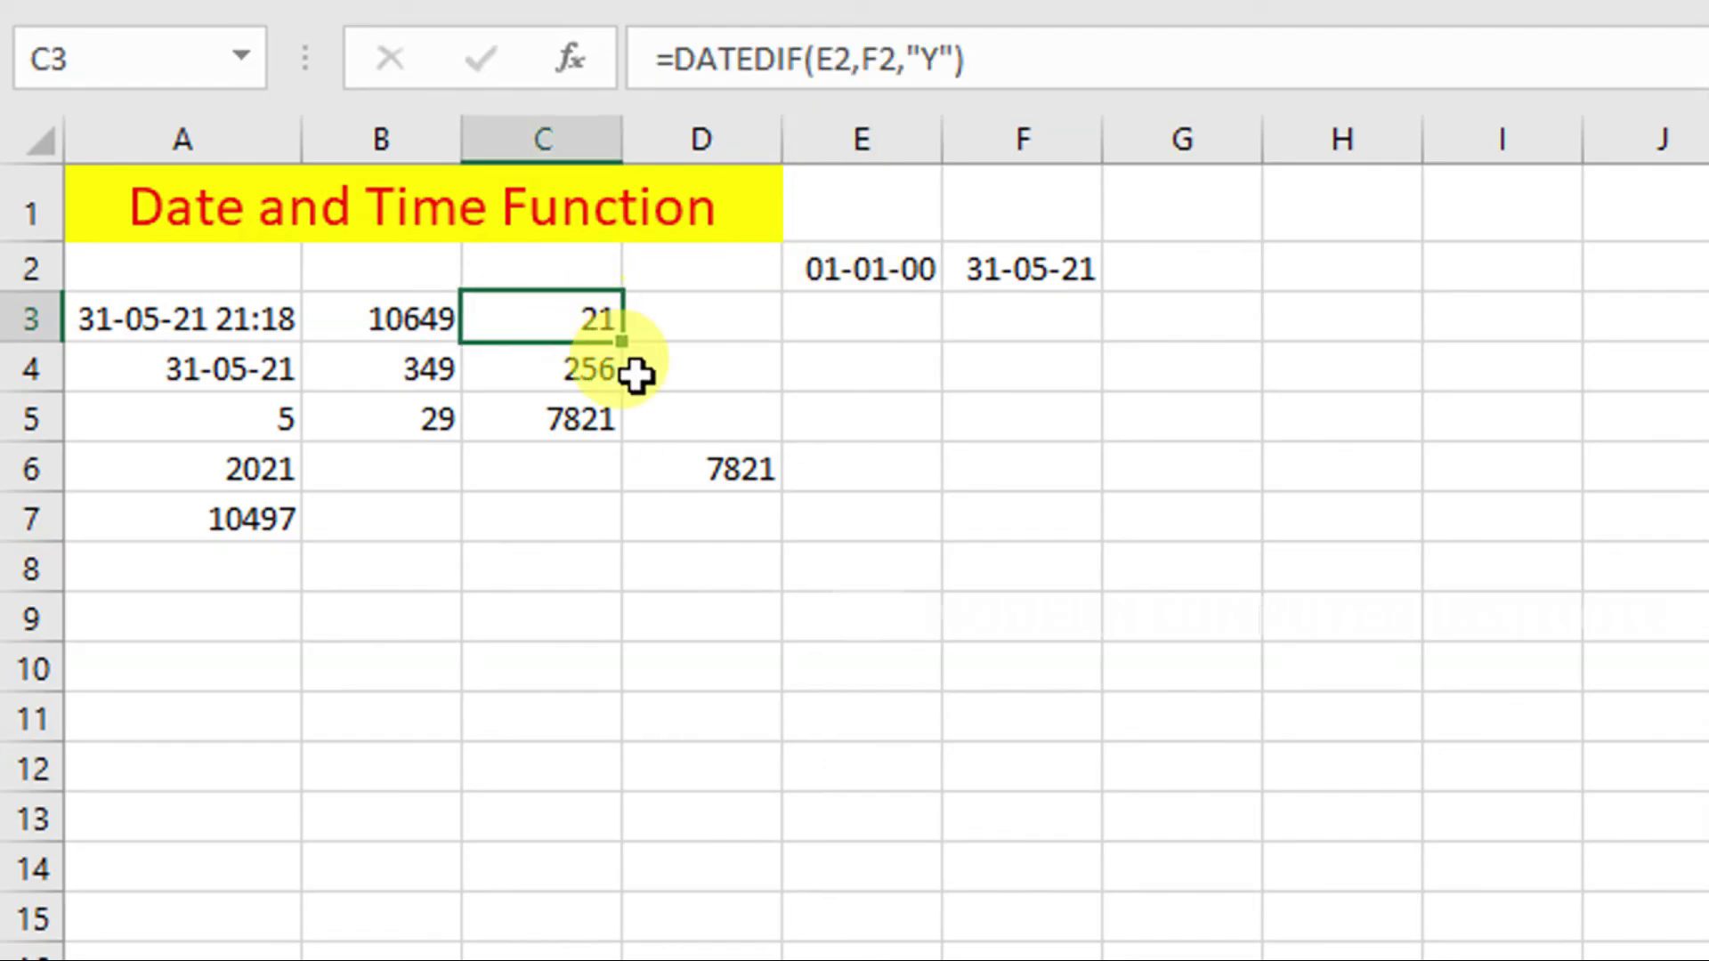
left_click(583, 382)
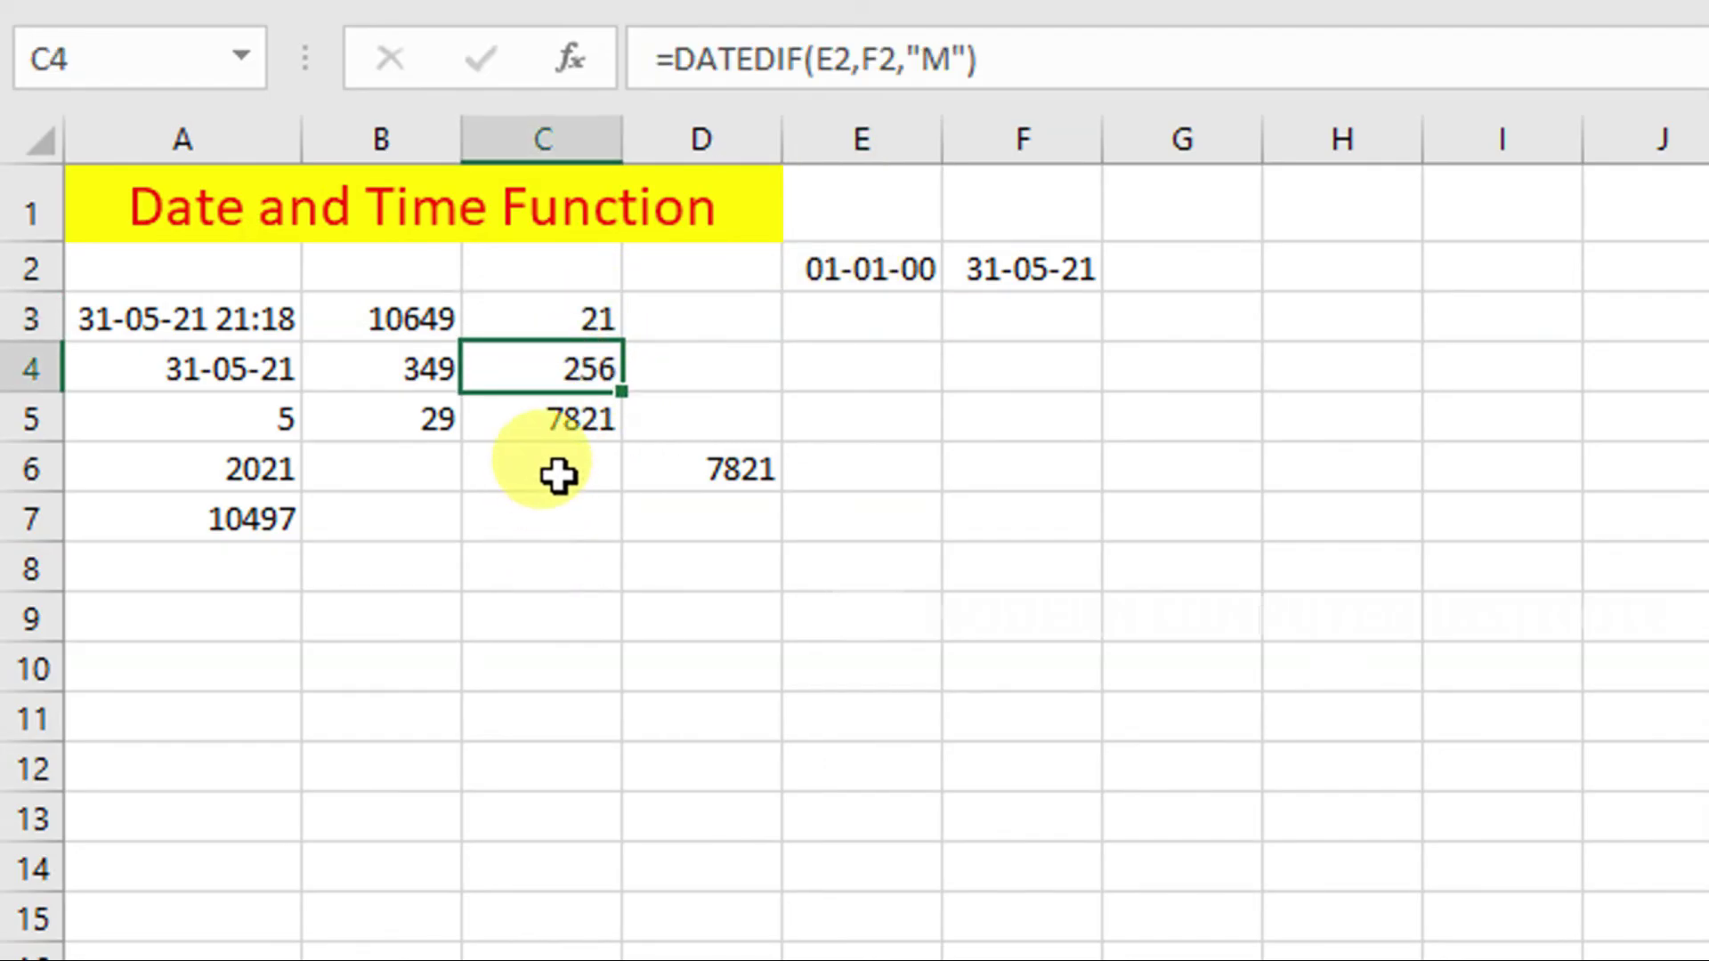
left_click(546, 432)
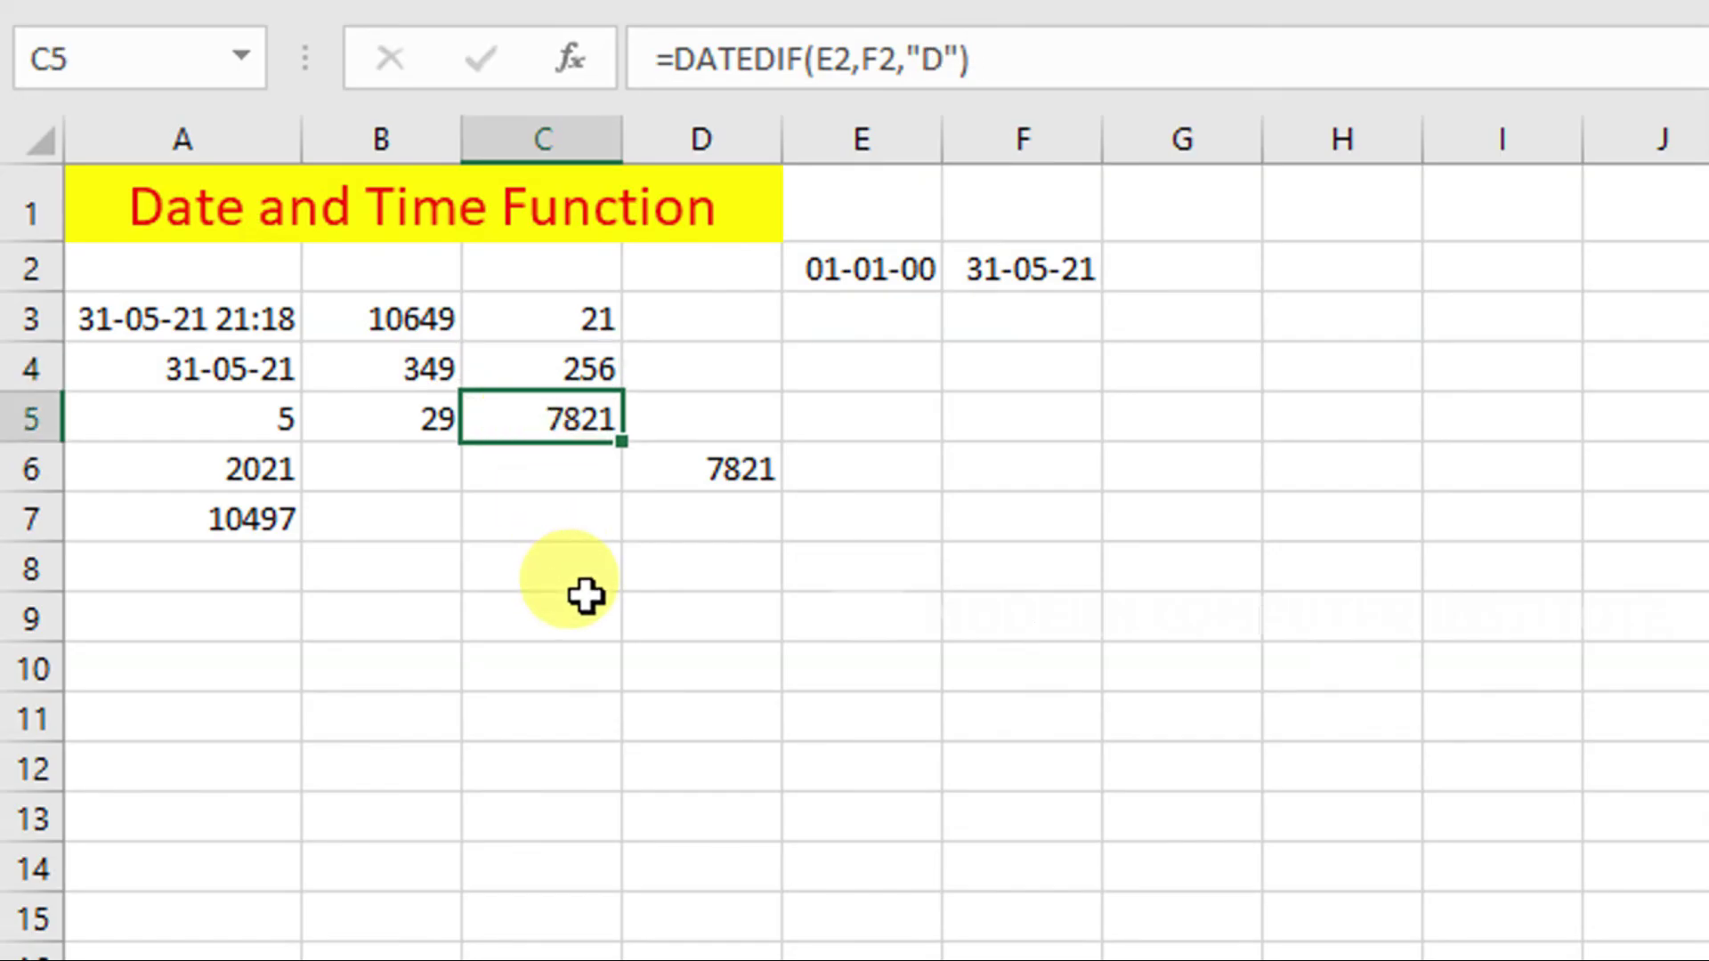
left_click(852, 280)
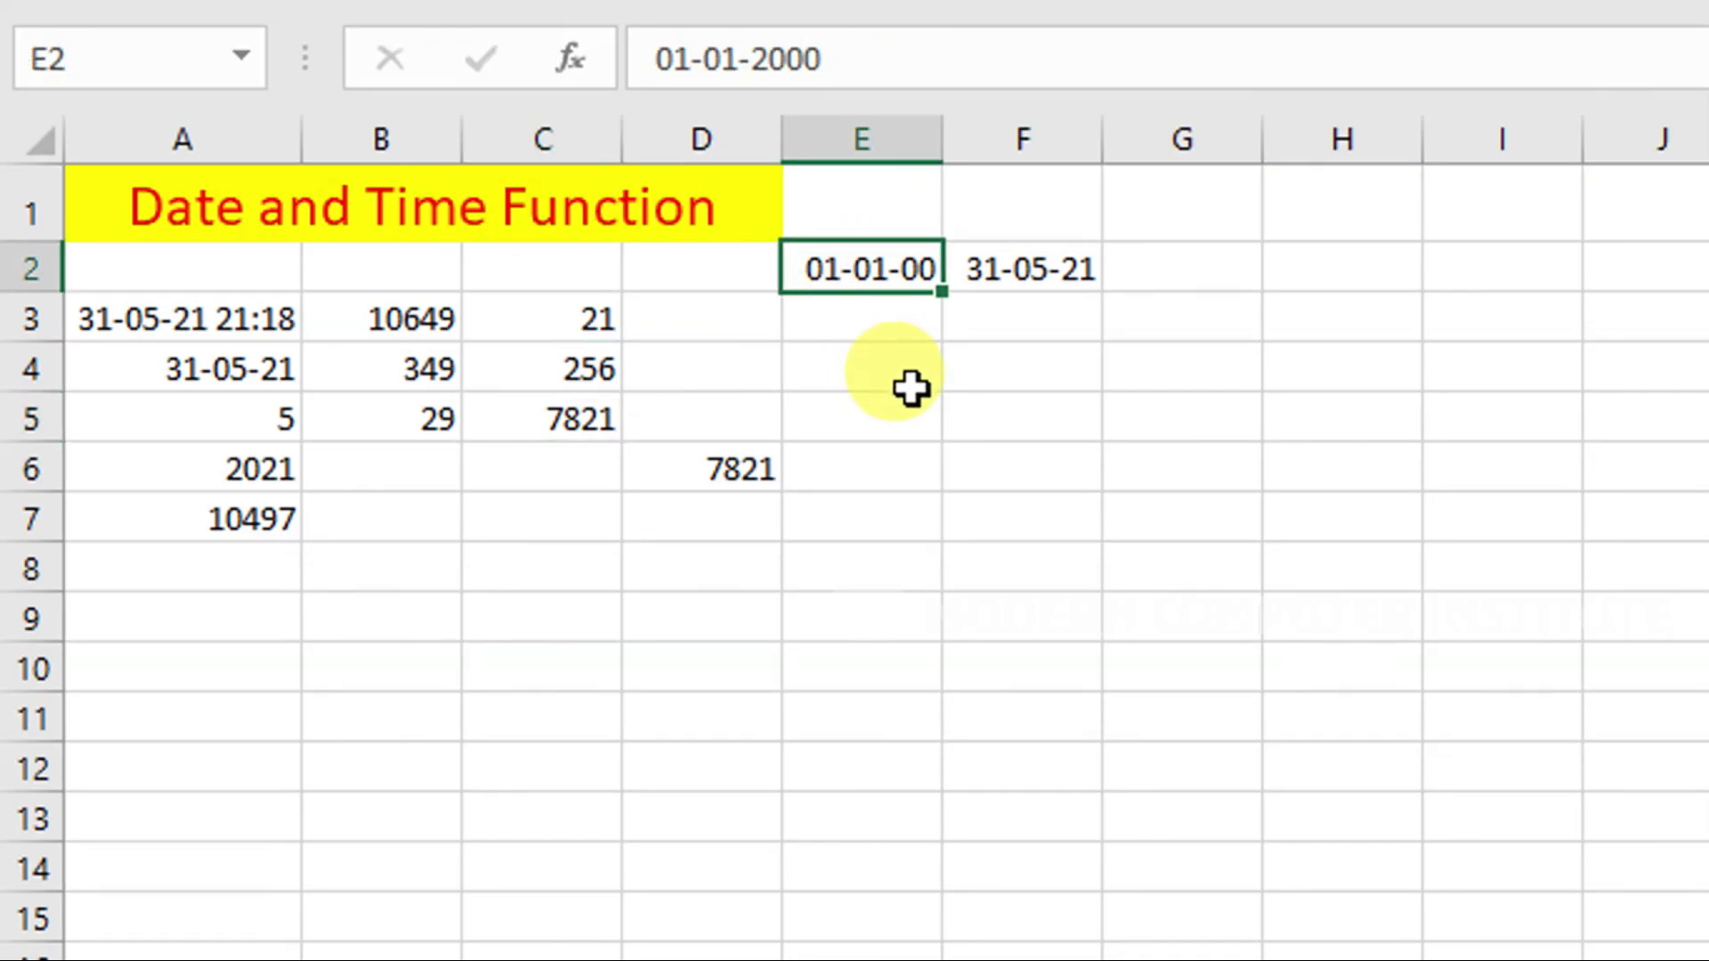
left_click_drag(584, 307, 572, 428)
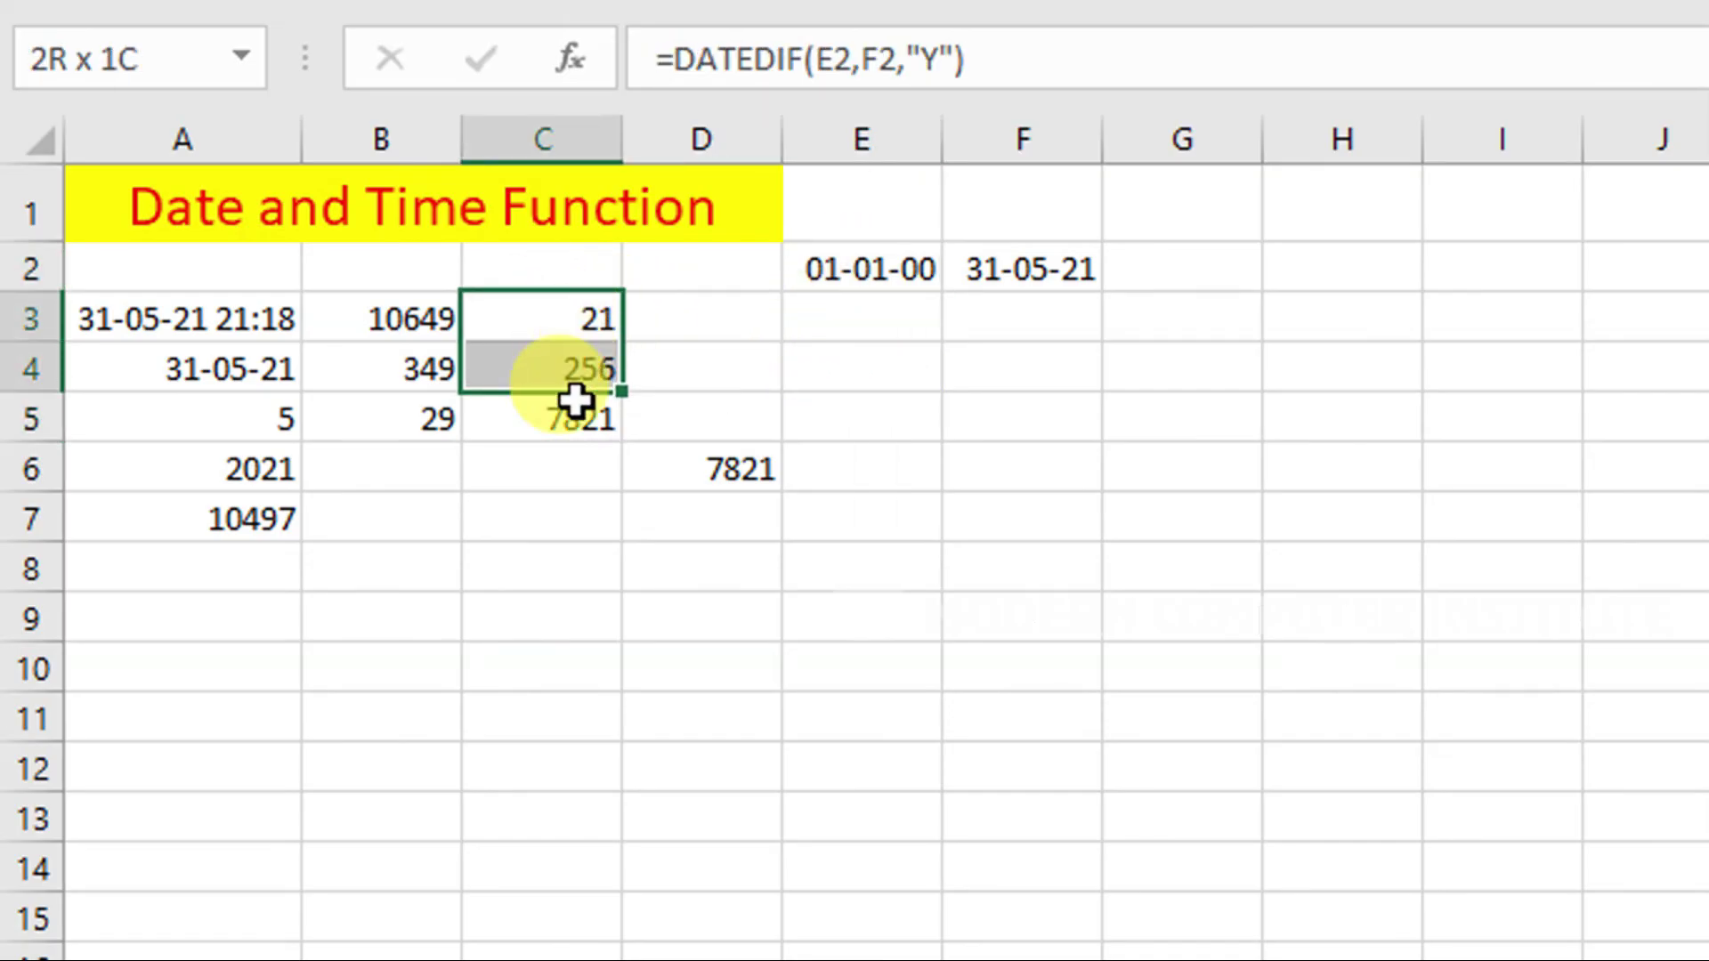